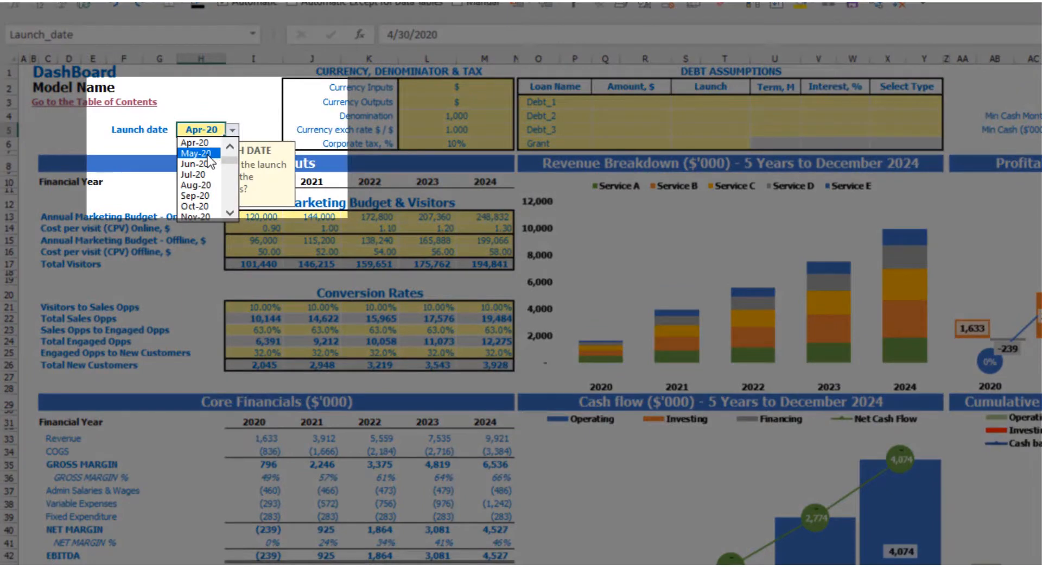
# - Set the business launch date to May-20
pyautogui.click(208, 156)
pyautogui.click(223, 91)
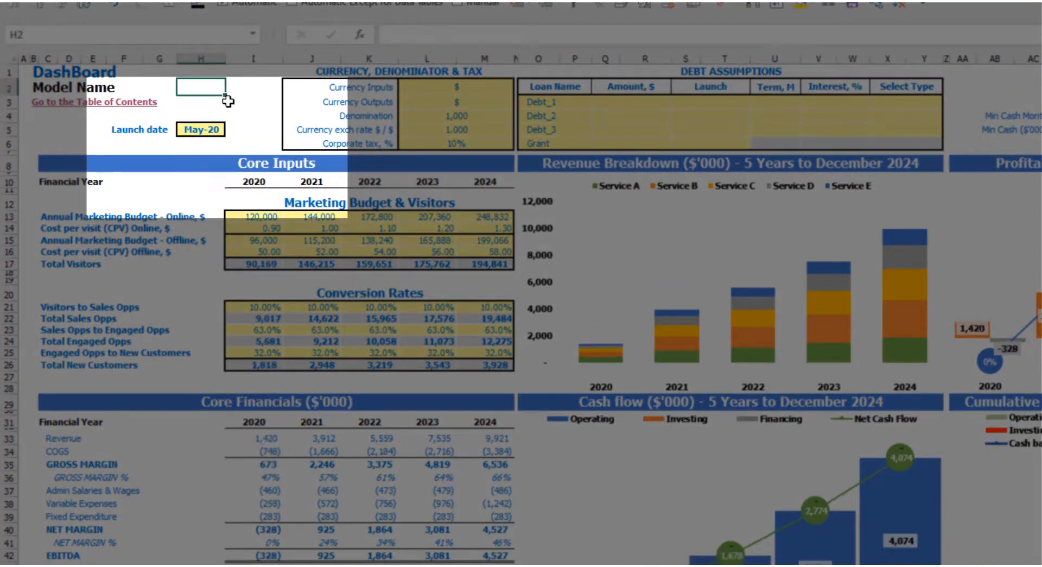
pyautogui.click(207, 131)
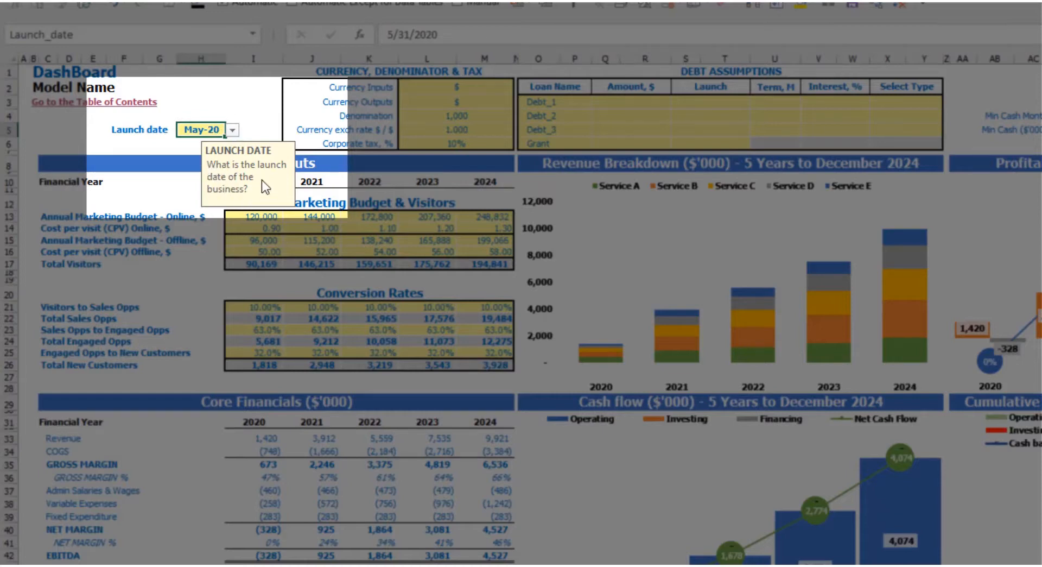
pyautogui.click(139, 143)
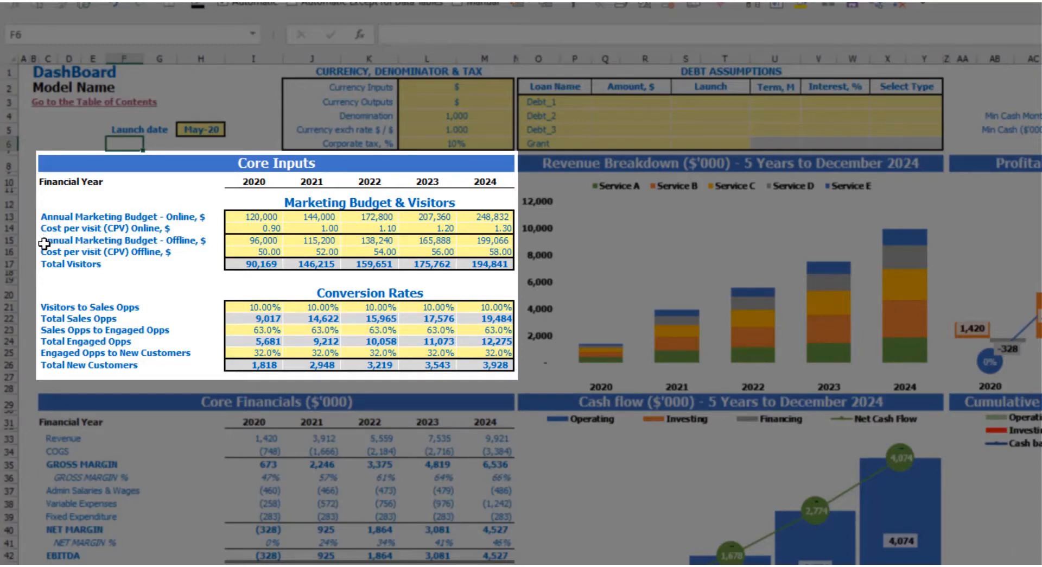
# - Clear the offline marketing budget and offline cost per visit for 2020 to 2024, and undo the deletion
pyautogui.moveTo(256, 252); pyautogui.dragTo(486, 239)
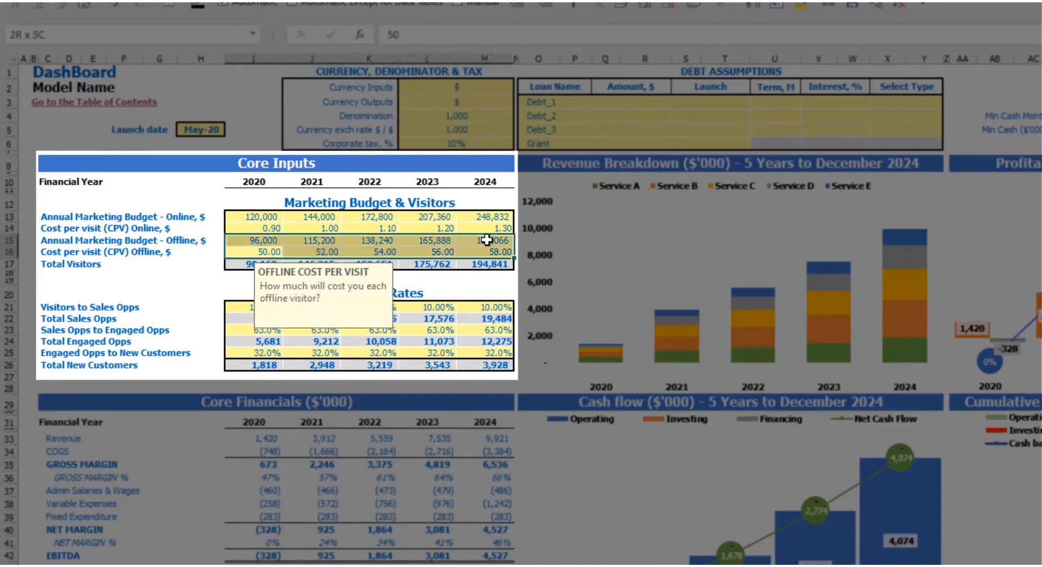
pyautogui.press('Delete')
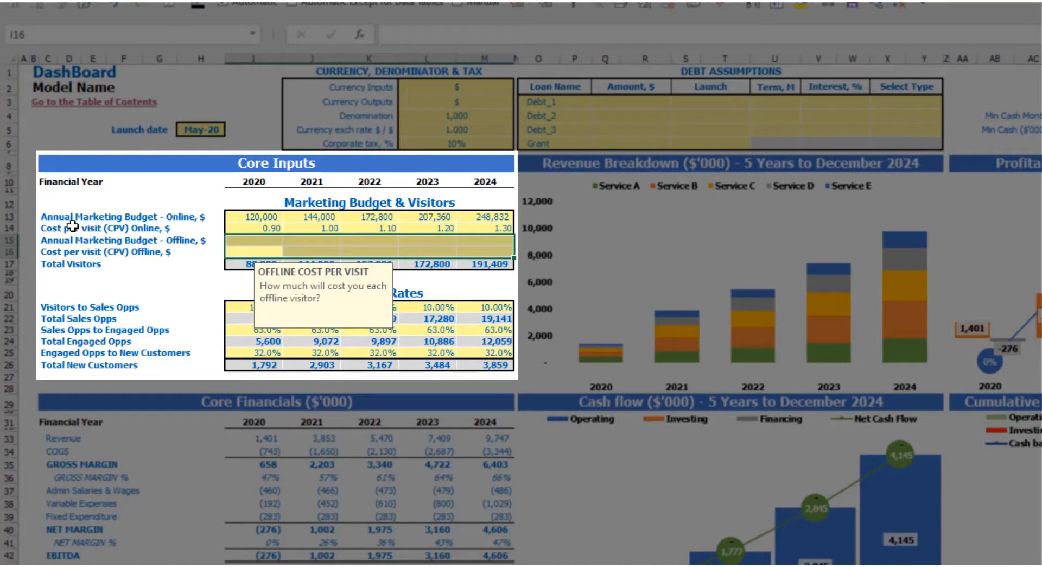
pyautogui.hotkey('ctrl', 'z')
pyautogui.click(188, 306)
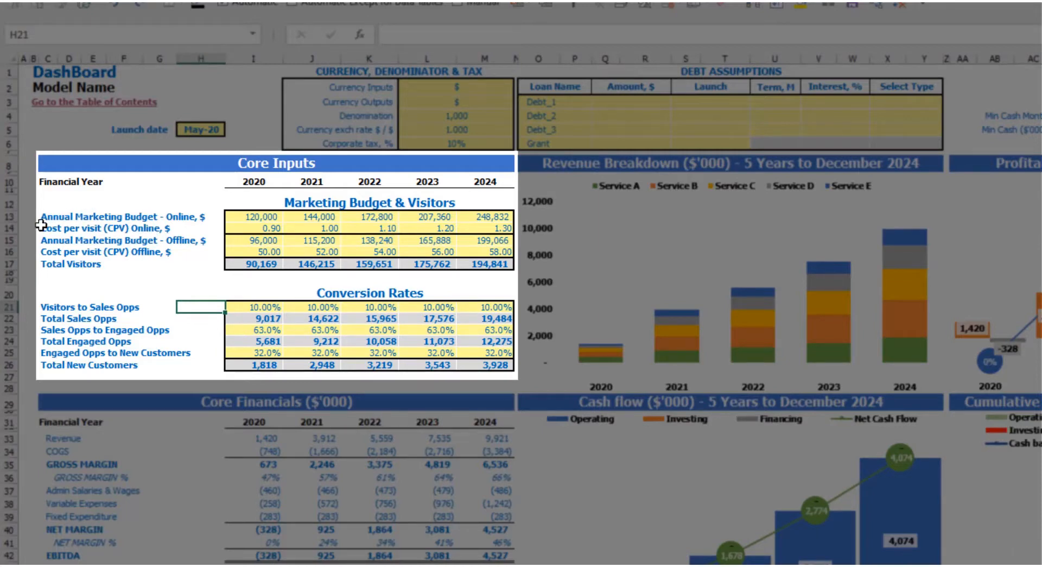
# - Set the 2020 online marketing budget to 100,000 and make the 2021 budget the formula =I13+20000
pyautogui.click(253, 219)
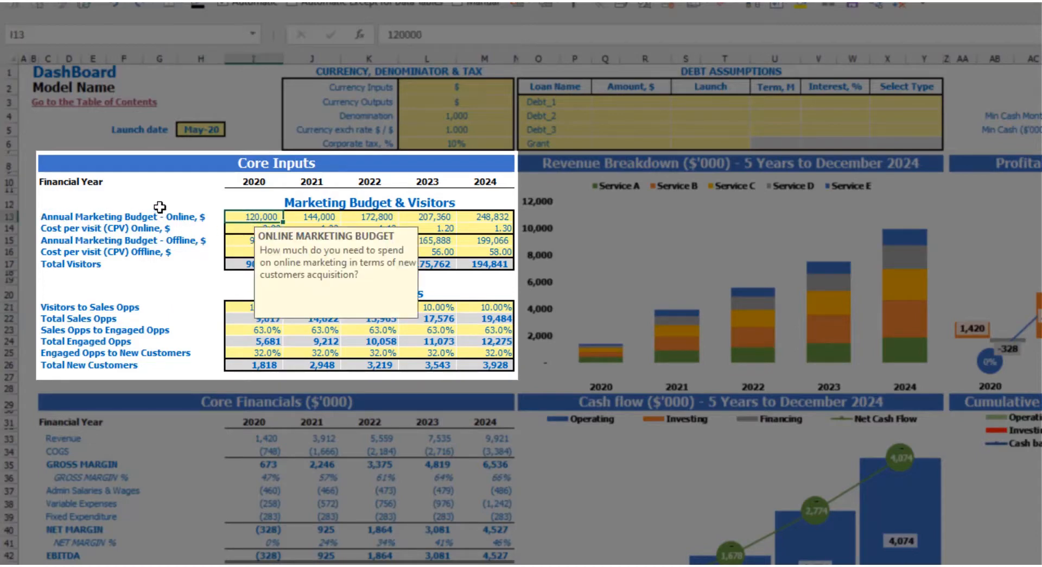
pyautogui.write('1')
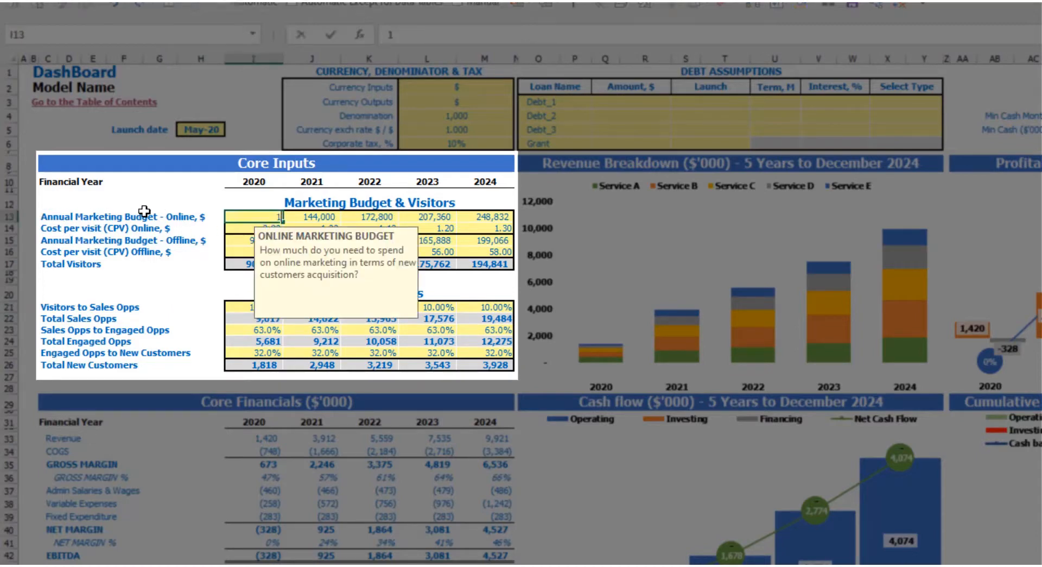
pyautogui.write('00,000')
pyautogui.press('Tab')
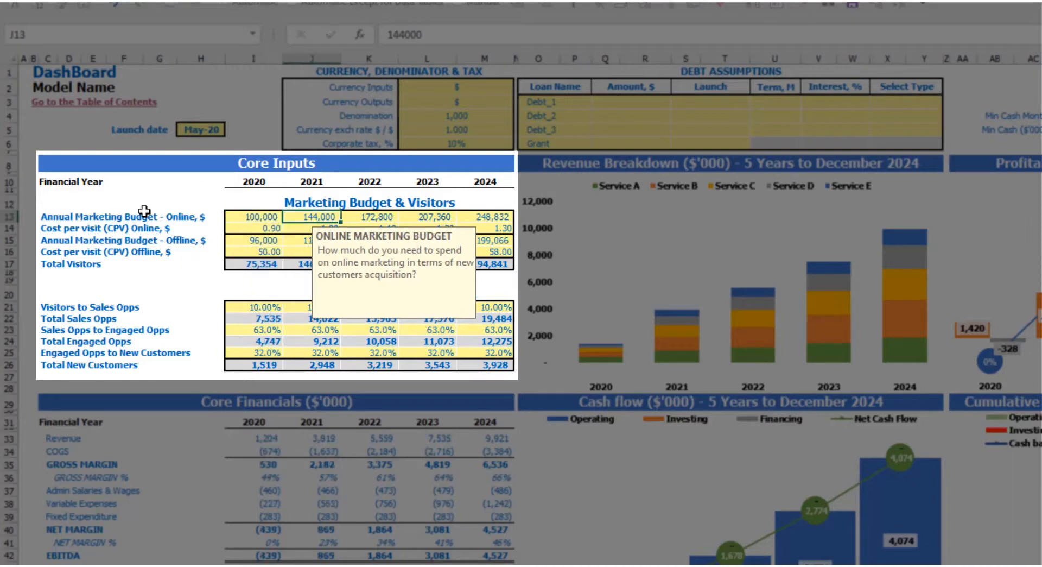
pyautogui.write('=')
pyautogui.press('Left')
pyautogui.write('+2')
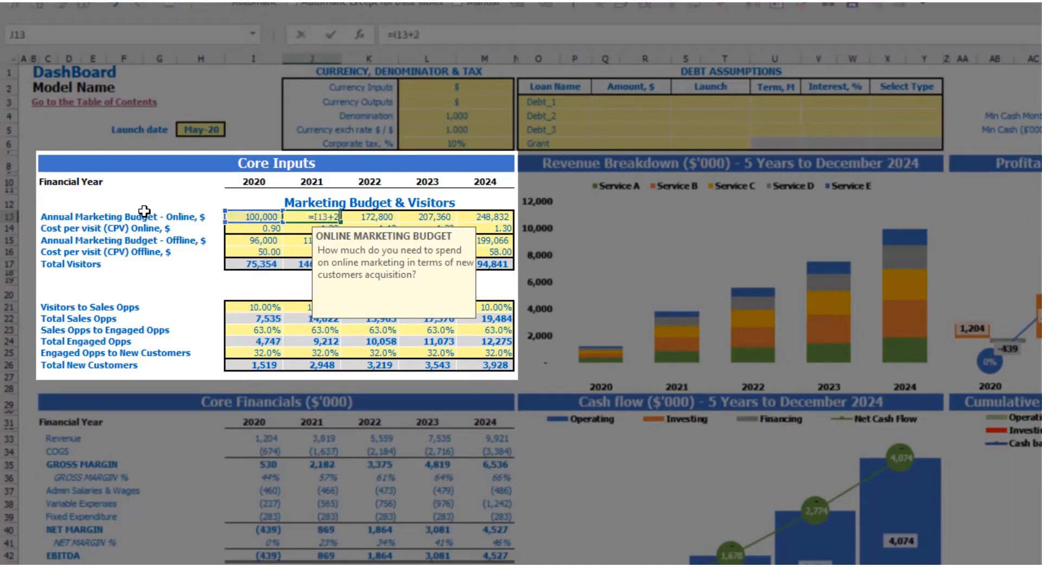
pyautogui.write('0000')
pyautogui.press('Return')
# - Copy the 2021 online marketing budget formula across to 2022, 2023 and 2024
pyautogui.press('Up')
pyautogui.press('Right')
pyautogui.hotkey('ctrl', 'c')
pyautogui.press('Right')
pyautogui.hotkey('shift', 'Right')
pyautogui.hotkey('shift', 'Right')
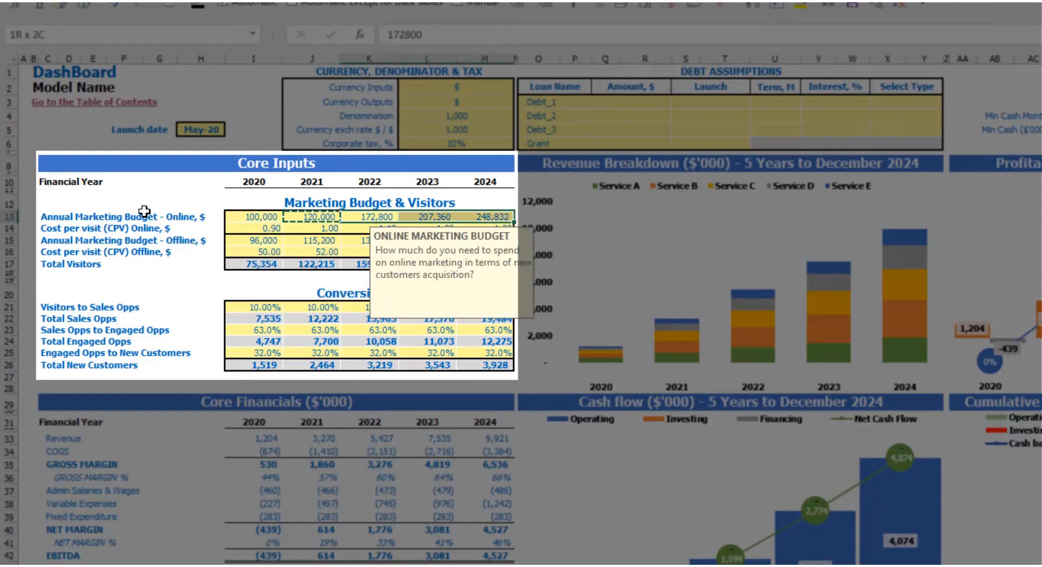
pyautogui.hotkey('ctrl', 'v')
pyautogui.click(136, 205)
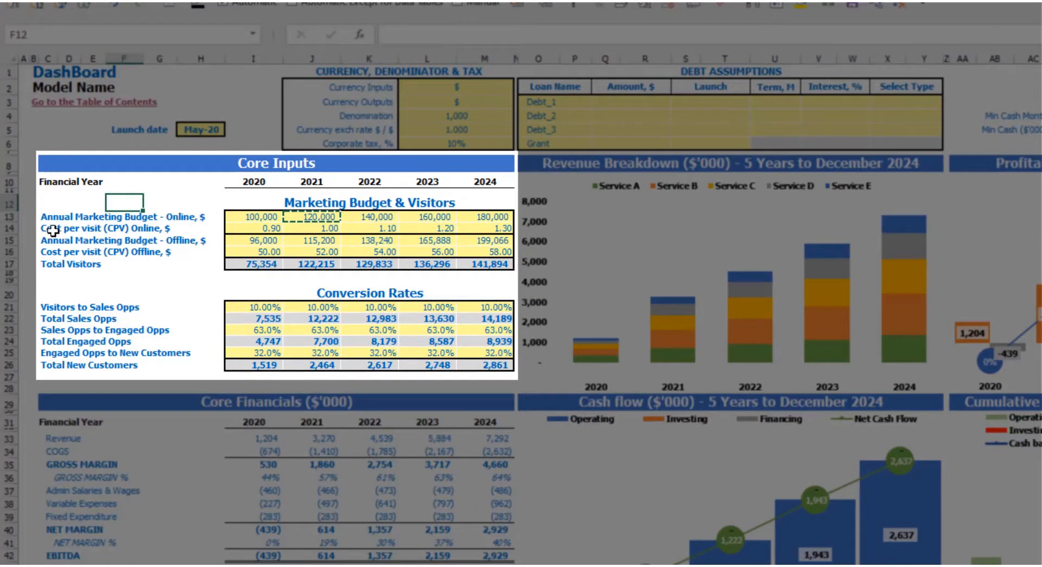
# - Set the online cost per visit for 2020 to 2024 to 1.00, 1.20, 1.40, 1.60 and 1.80
pyautogui.click(241, 228)
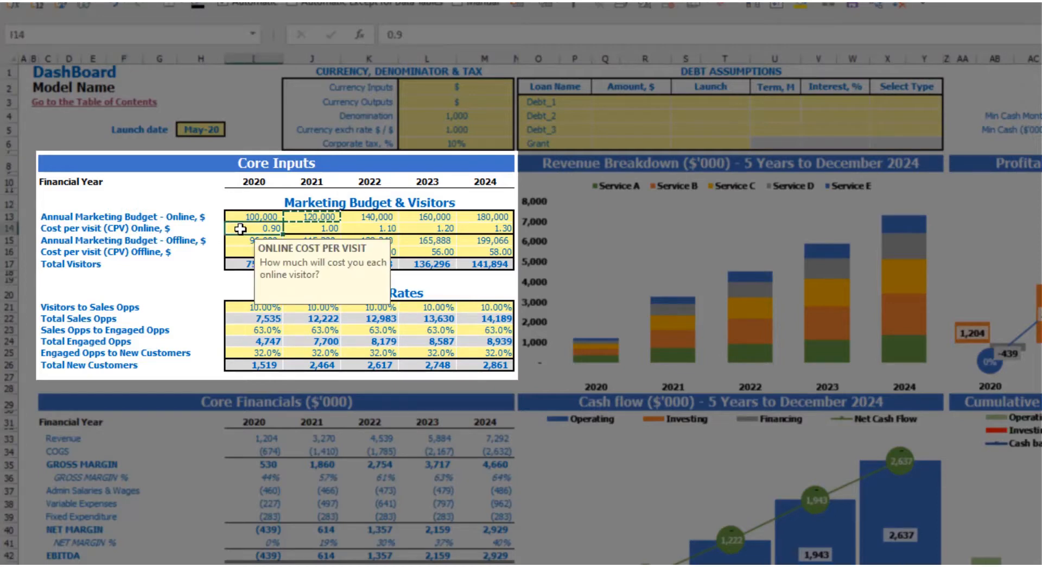
pyautogui.write('1')
pyautogui.press('Tab')
pyautogui.write('1')
pyautogui.press('Tab')
pyautogui.write('1.')
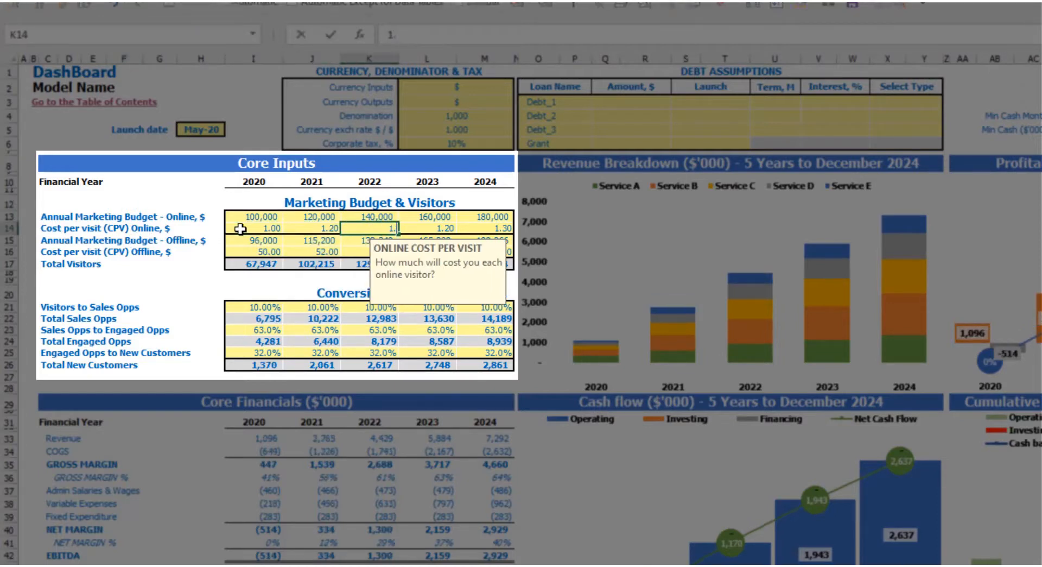
pyautogui.write('4')
pyautogui.press('Tab')
pyautogui.write('1.6')
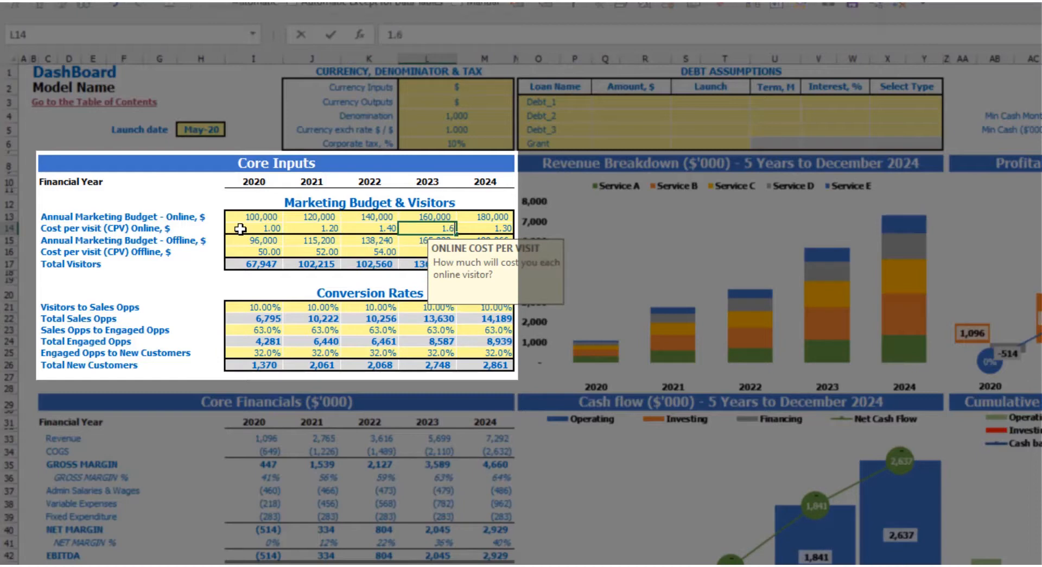
pyautogui.press('Tab')
pyautogui.write('1')
pyautogui.press('Return')
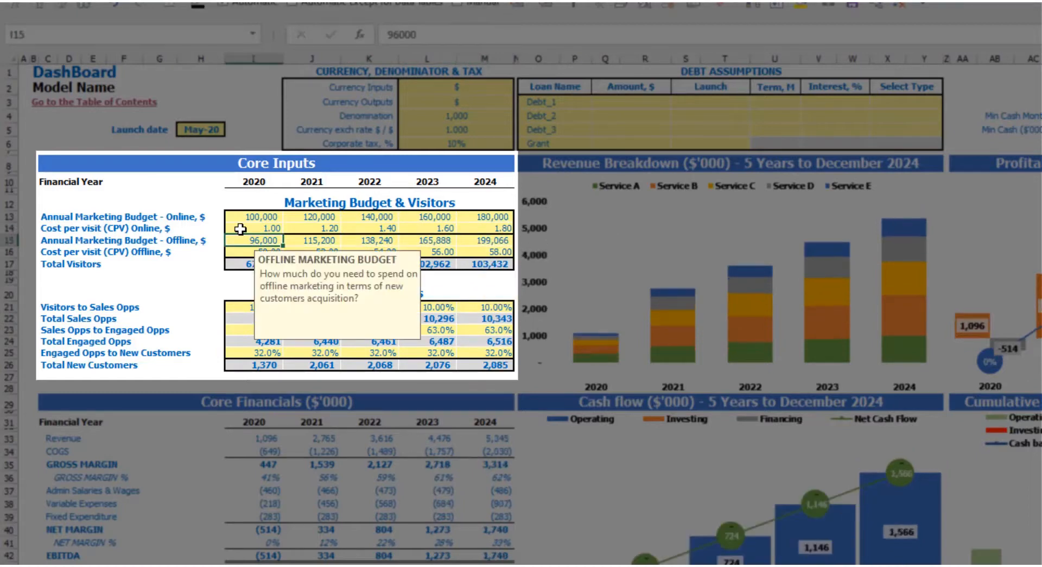
pyautogui.click(196, 201)
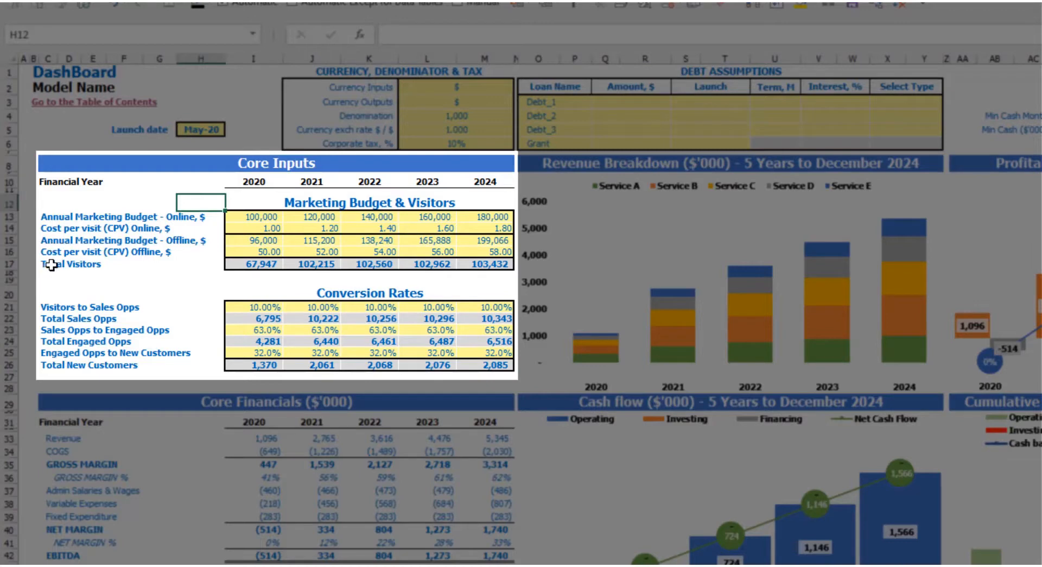
# - Review the yearly Total Visitors row and the sales funnel rows under Conversion Rates
pyautogui.moveTo(258, 263); pyautogui.dragTo(478, 263)
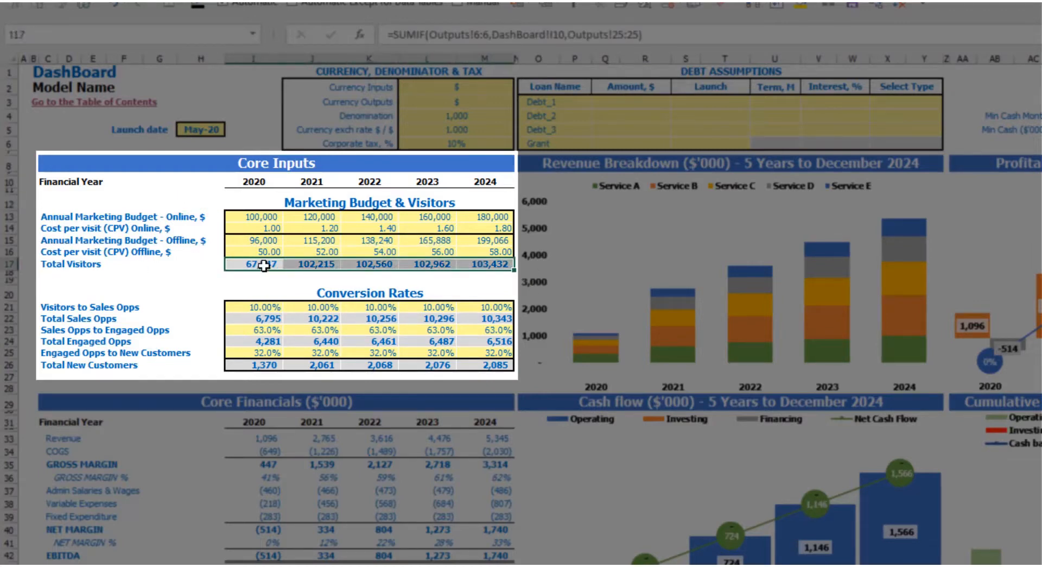
pyautogui.click(202, 276)
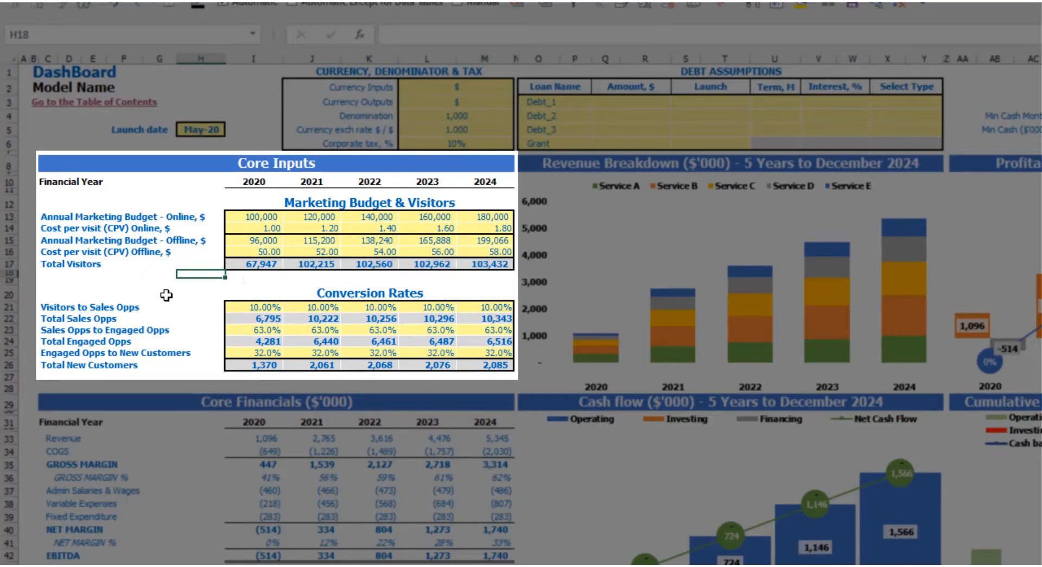
pyautogui.click(47, 308)
pyautogui.click(47, 330)
pyautogui.click(49, 342)
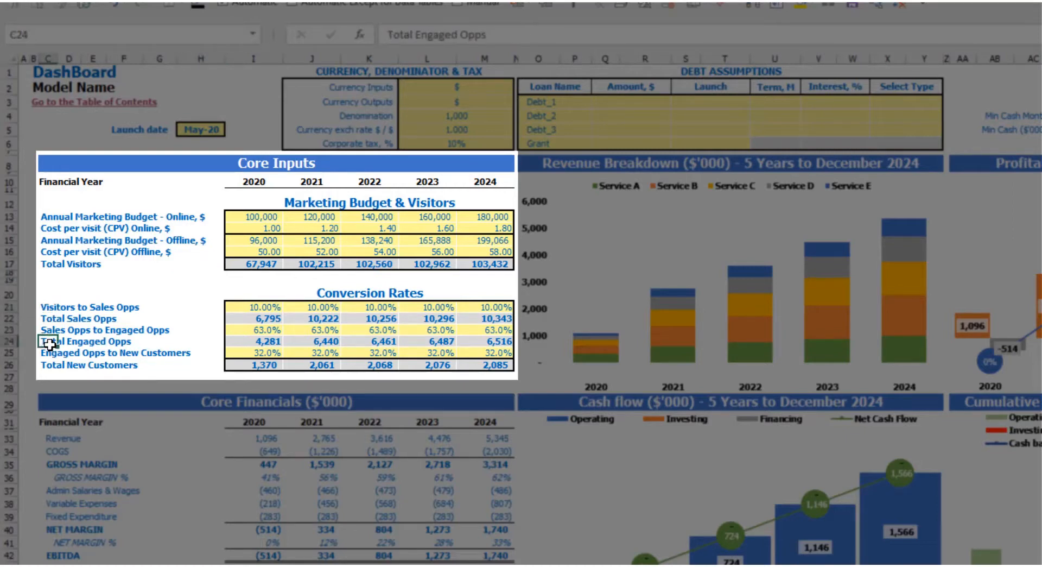
pyautogui.click(47, 308)
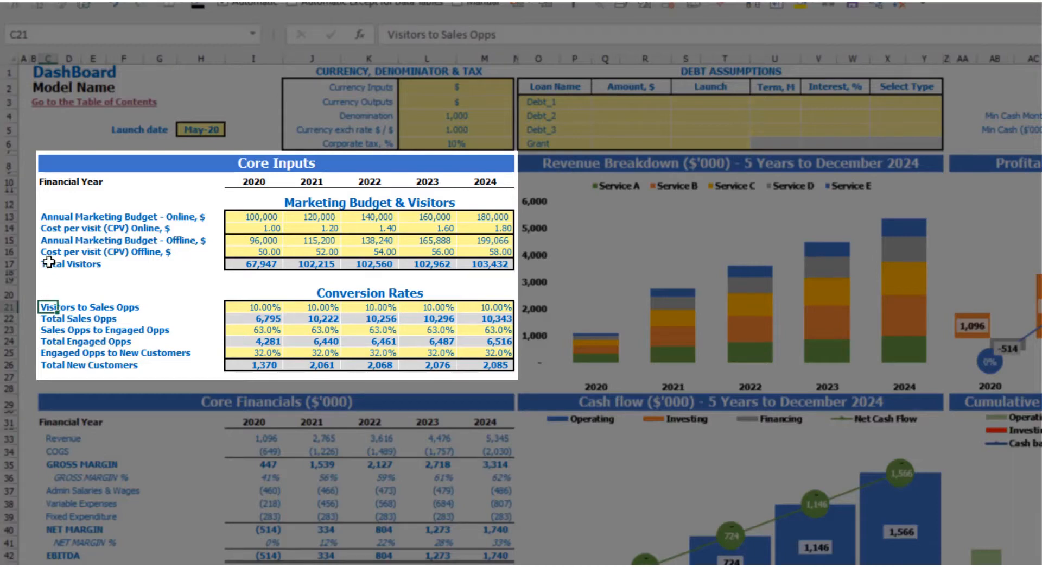
# - Set the Visitors to Sales Opps conversion rates for 2020 to 2024 to 50%, 52%, 54%, 56% and 58%
pyautogui.click(249, 307)
pyautogui.write('5%')
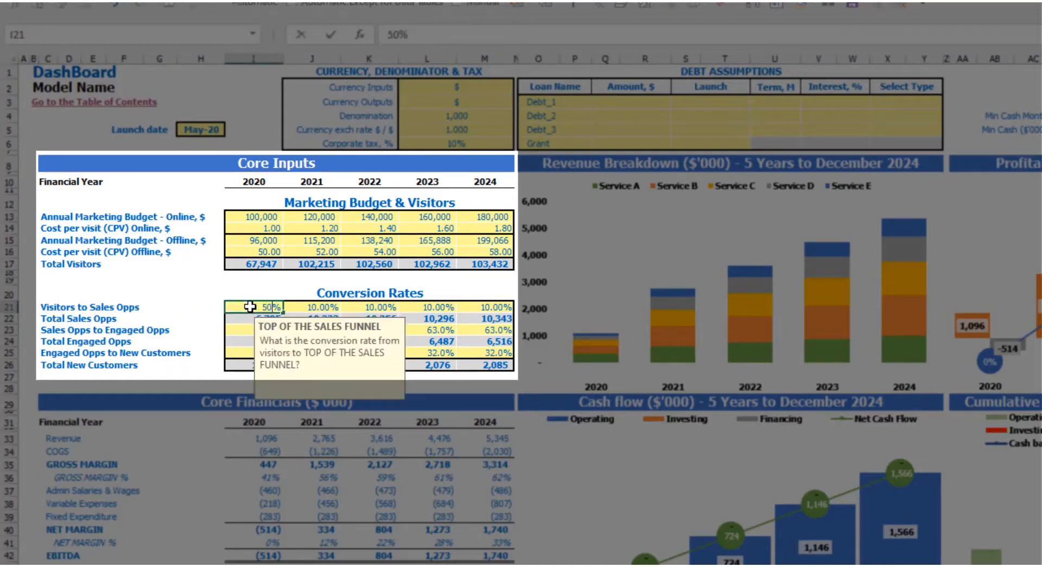
pyautogui.write('0')
pyautogui.press('Tab')
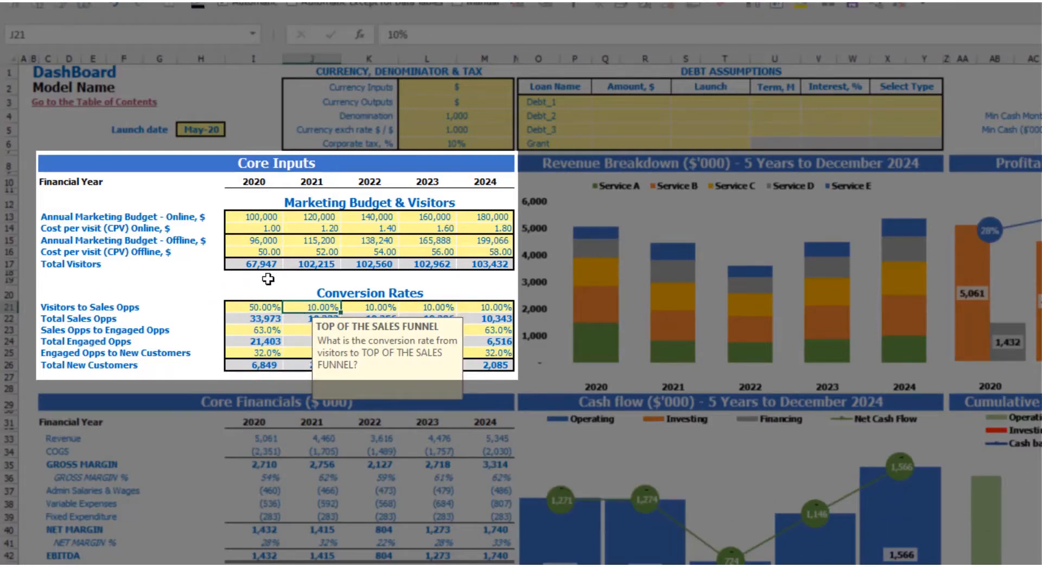
pyautogui.write('52')
pyautogui.press('Tab')
pyautogui.write('54')
pyautogui.press('Tab')
pyautogui.write('56')
pyautogui.press('Tab')
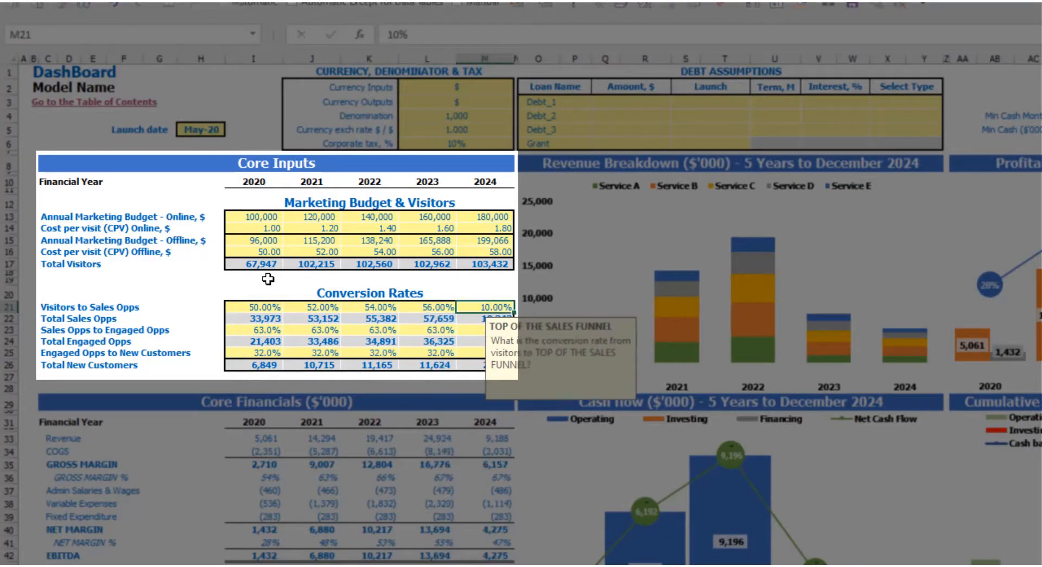
pyautogui.write('58')
pyautogui.press('Return')
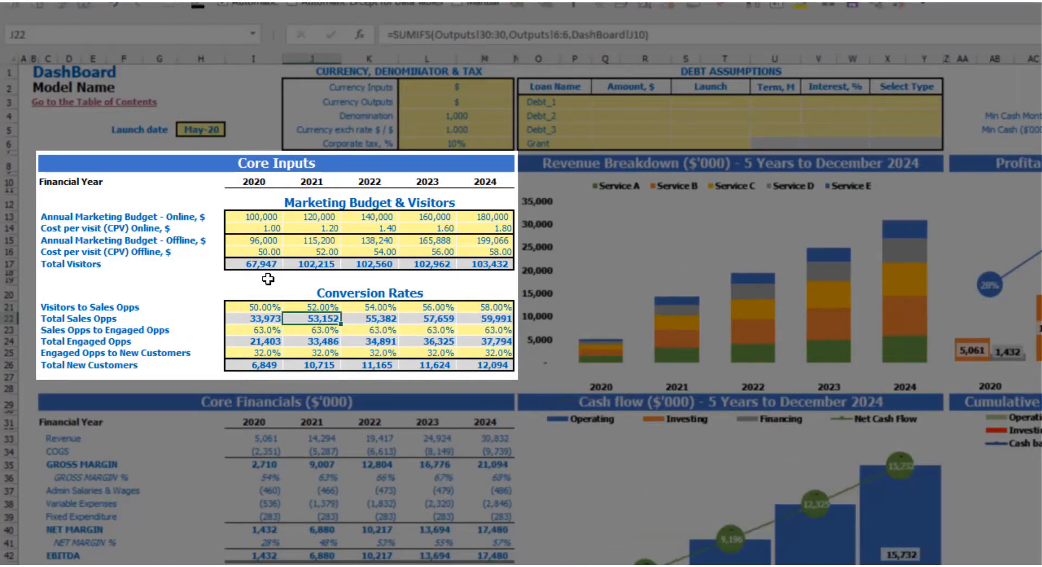
pyautogui.click(261, 264)
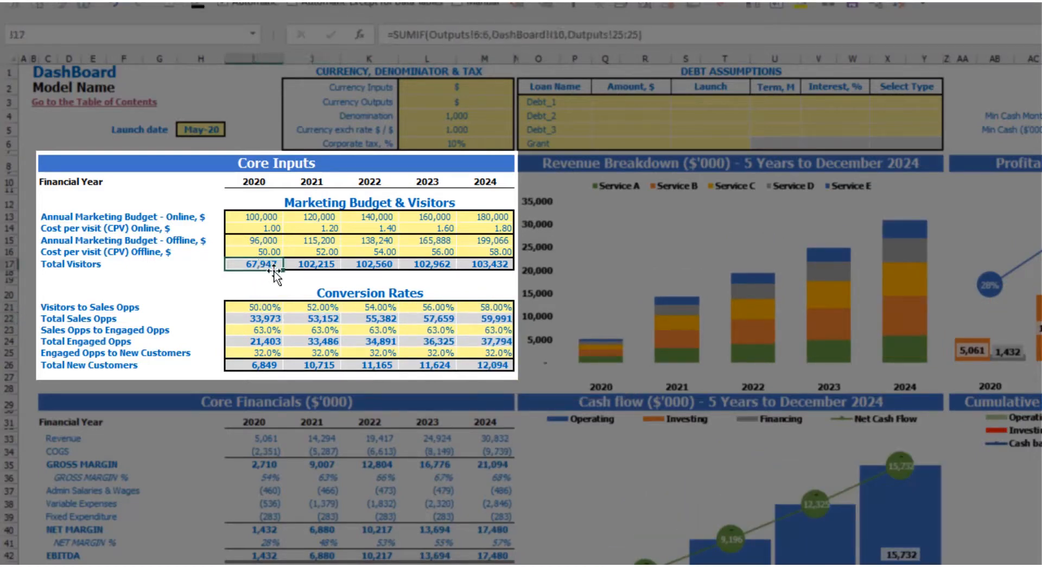
pyautogui.click(259, 320)
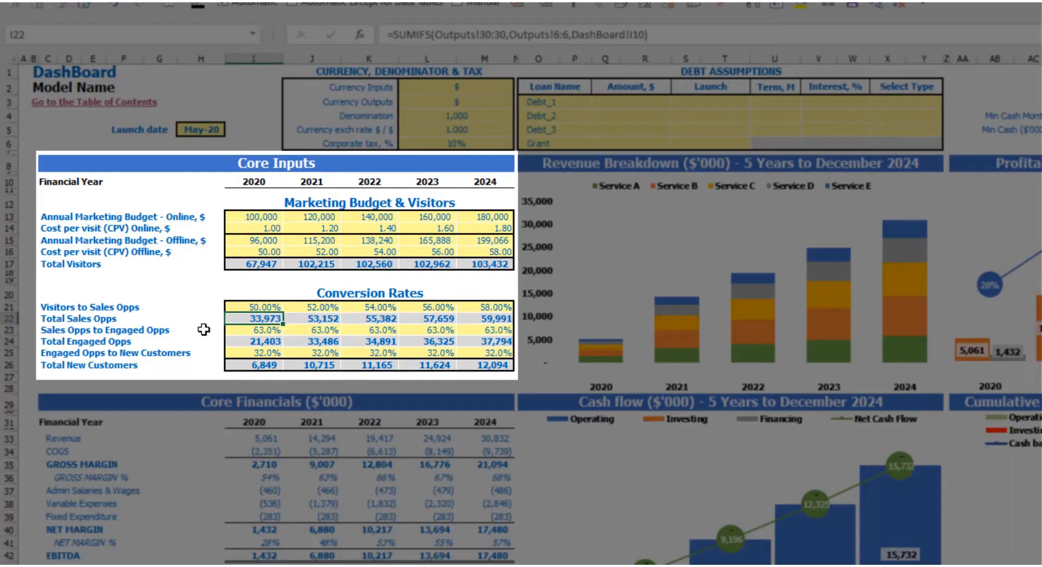
# - Set the Sales Opps to Engaged Opps conversion rate to 20% for every year from 2020 to 2024
pyautogui.click(244, 329)
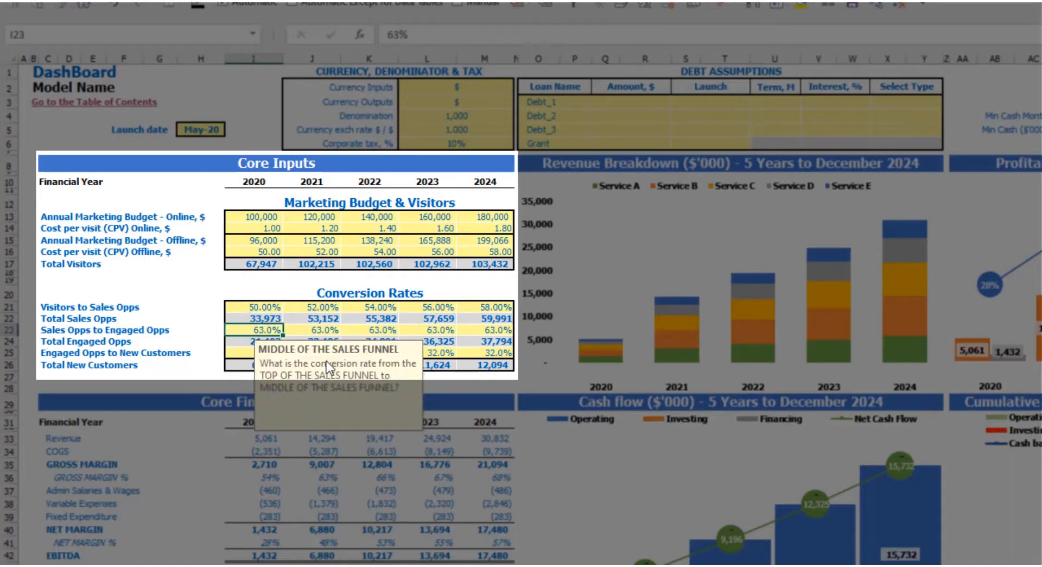
pyautogui.write('20')
pyautogui.press('Tab')
pyautogui.hotkey('shift', 'Right')
pyautogui.hotkey('shift', 'Right')
pyautogui.hotkey('shift', 'Right')
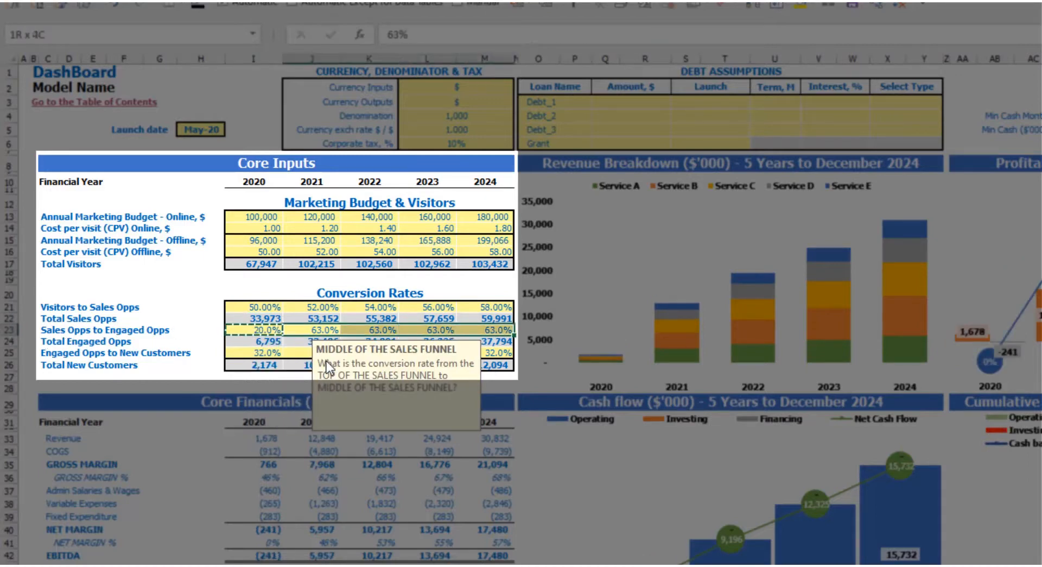
pyautogui.write('20.0%\t20.0%\t20.0%\t20.0%')
pyautogui.click(198, 292)
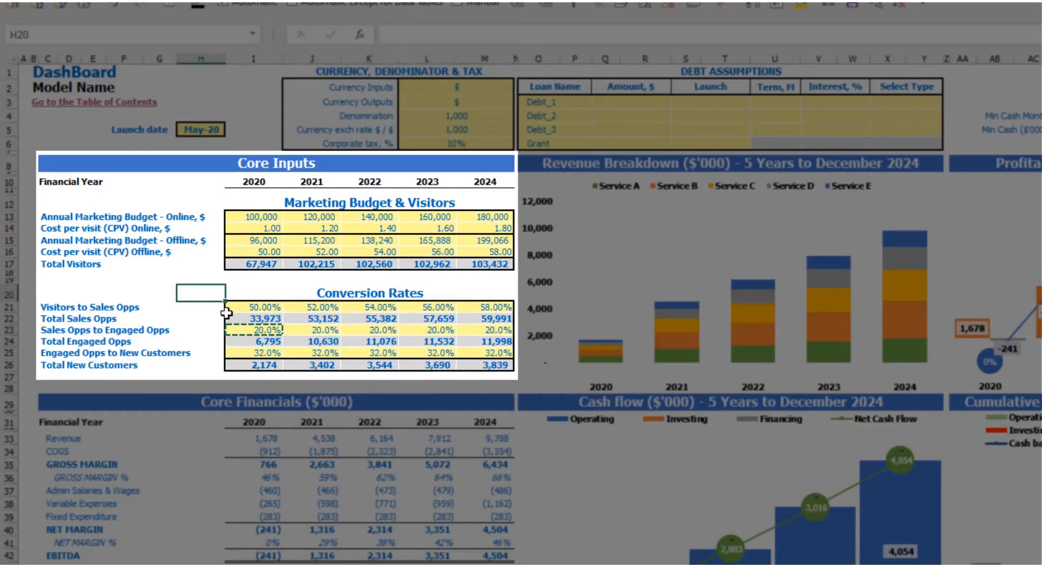
# - Review the 2020 Sales Opps to Engaged Opps rate and the Total Engaged Opps for each year through 2024
pyautogui.click(260, 330)
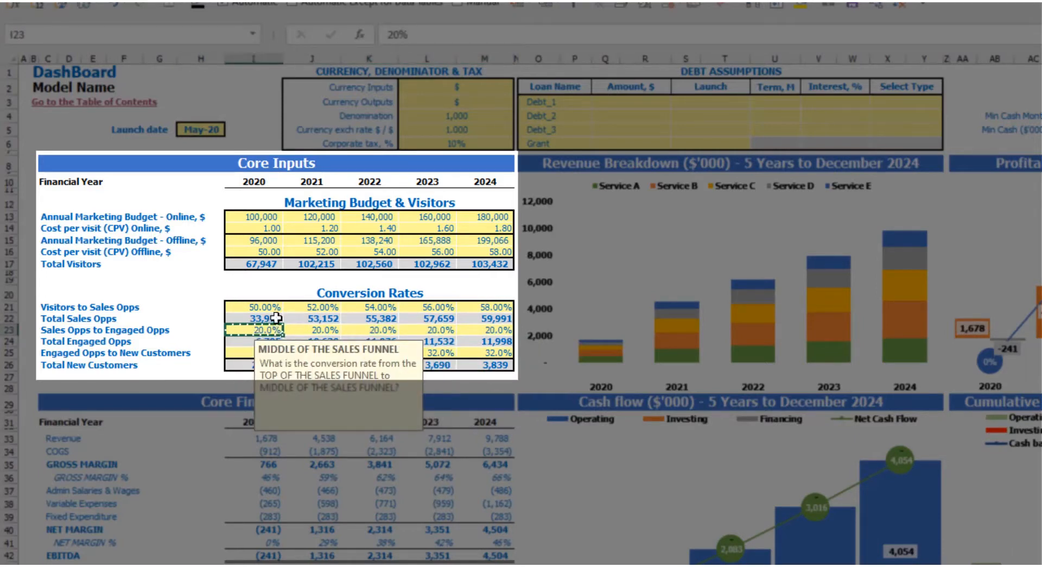
pyautogui.click(198, 294)
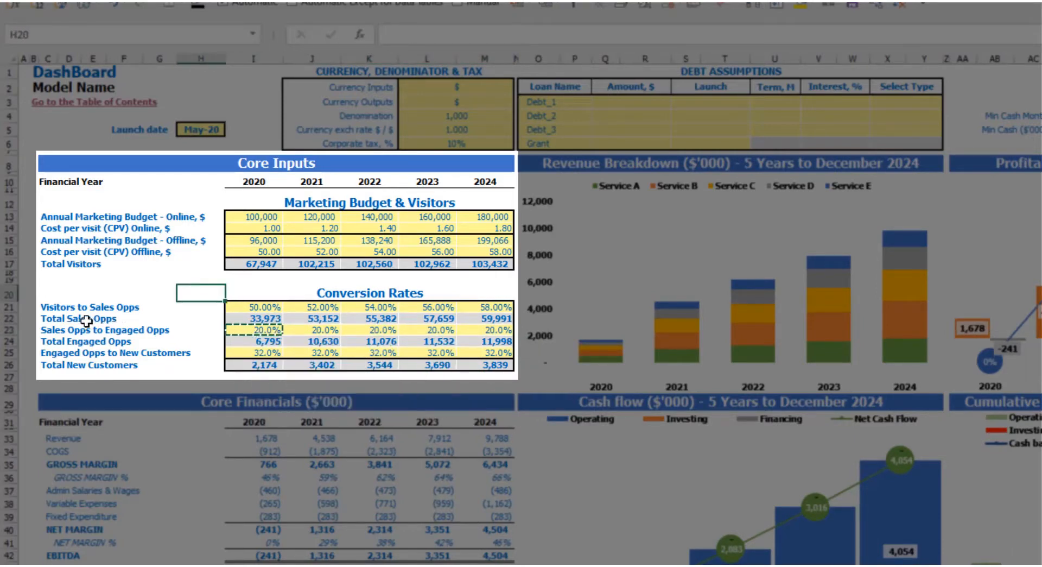
pyautogui.click(250, 342)
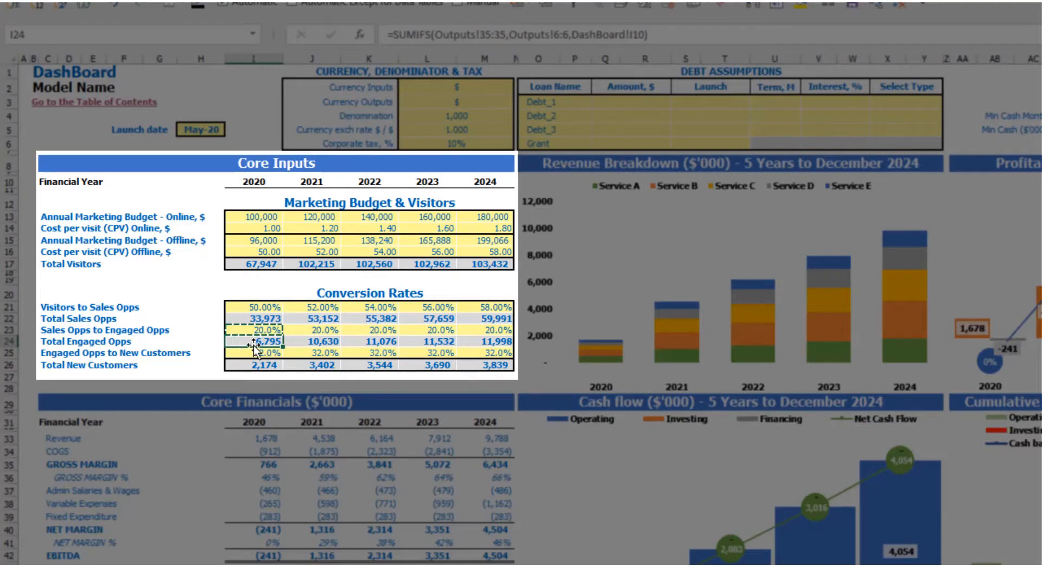
pyautogui.click(320, 341)
pyautogui.click(376, 341)
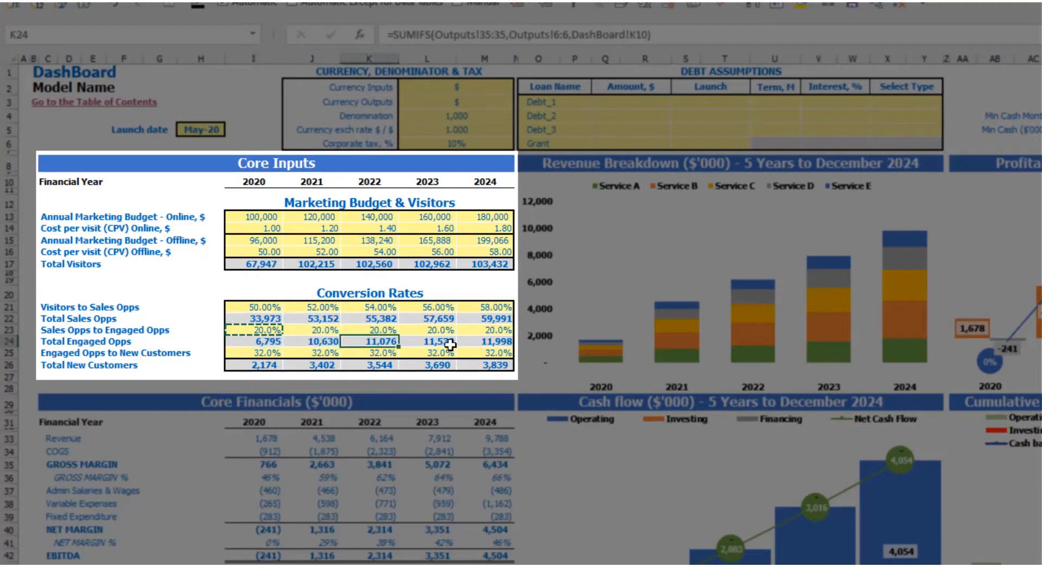
pyautogui.click(450, 342)
pyautogui.click(478, 342)
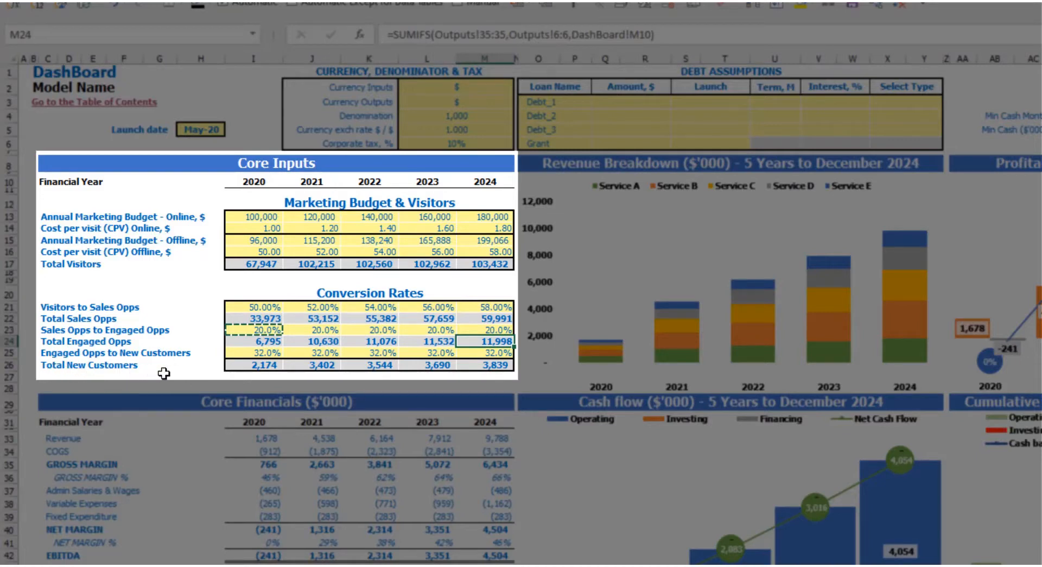
# - Set the Engaged Opps to New Customers conversion rates for 2020 to 2024 to 10%, 11%, 12%, 13% and 14%
pyautogui.click(252, 353)
pyautogui.write('10%')
pyautogui.press('Tab')
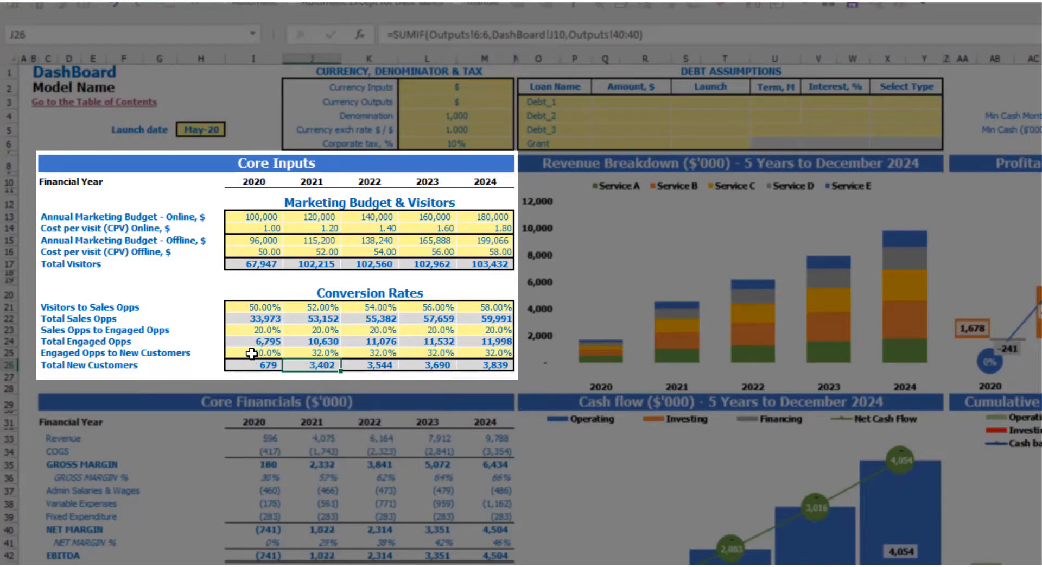
pyautogui.write('11')
pyautogui.press('Tab')
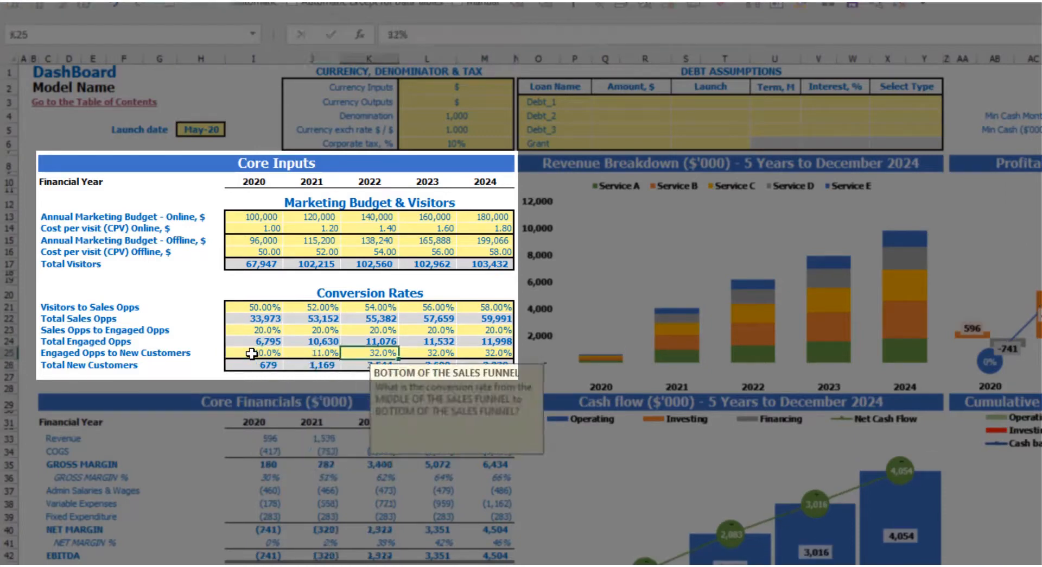
pyautogui.write('12')
pyautogui.press('Tab')
pyautogui.write('13')
pyautogui.press('Tab')
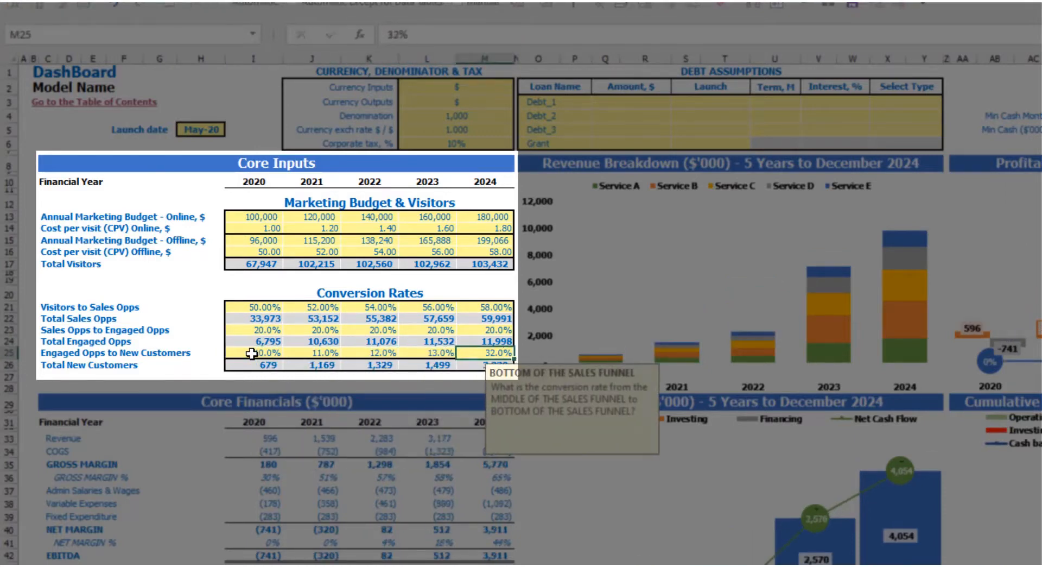
pyautogui.write('14')
pyautogui.press('Return')
# - Review the 2020 Total Engaged Opps, Engaged Opps to New Customers rate and Total New Customers
pyautogui.press('Right')
pyautogui.click(279, 343)
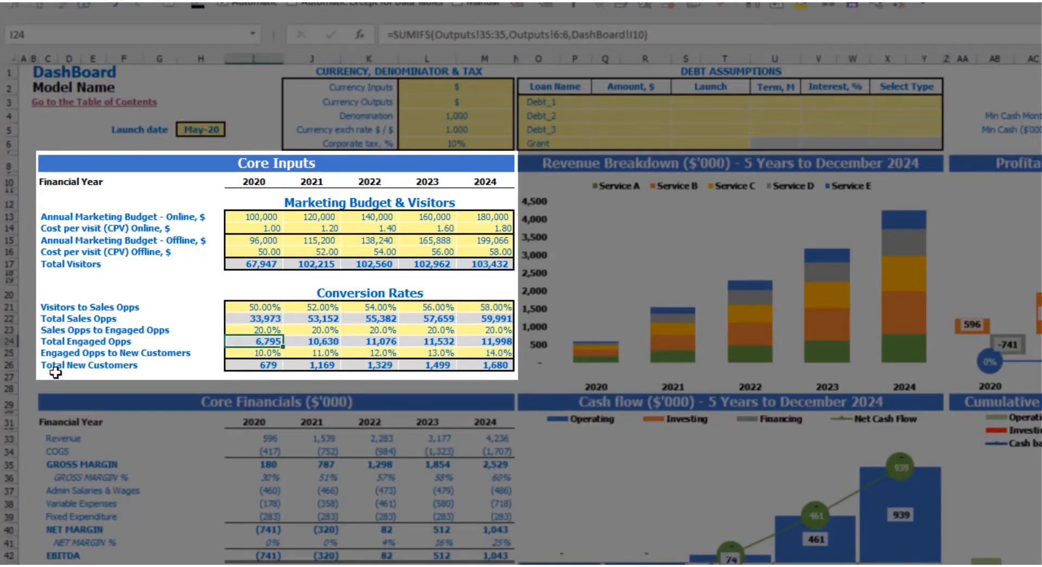
pyautogui.press('Down')
pyautogui.press('Down')
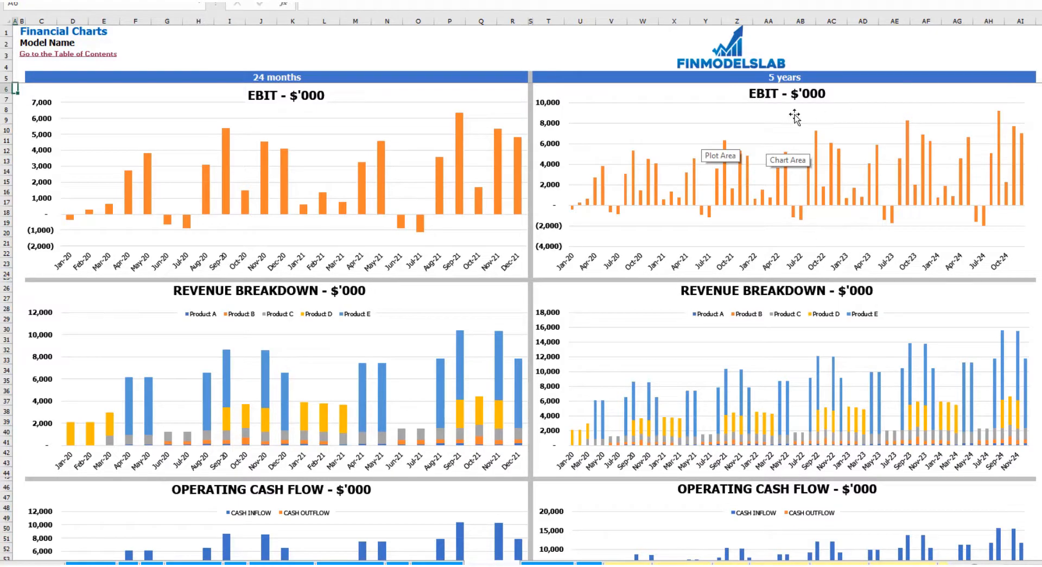
# - Examine the 24-month and 5-year EBIT, revenue breakdown, operating cash flow and cash balance charts on the Financial Charts sheet
pyautogui.click(1040, 192)
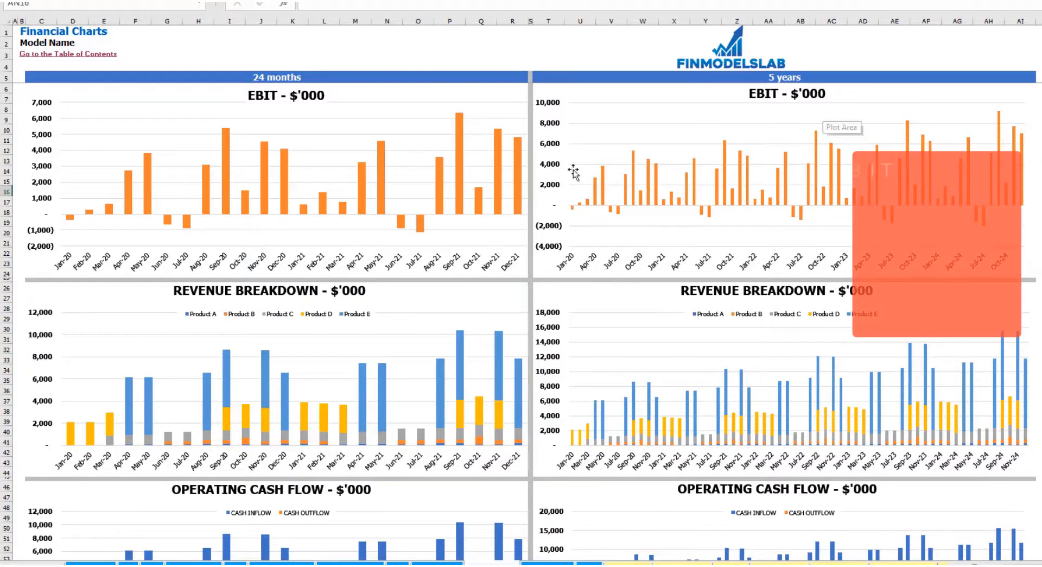
pyautogui.scroll(-3, 345, 260)
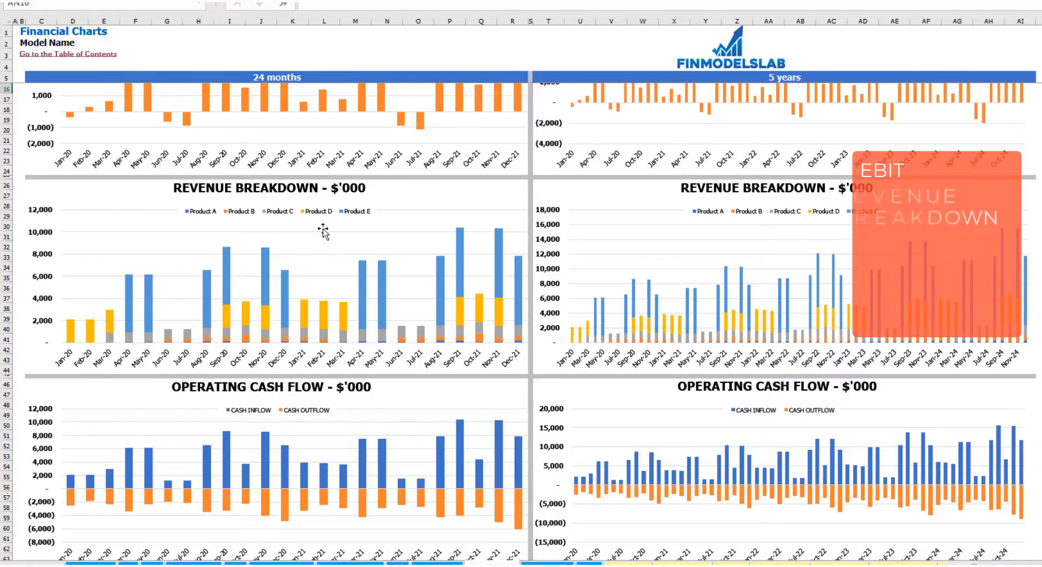
pyautogui.scroll(-10, 343, 226)
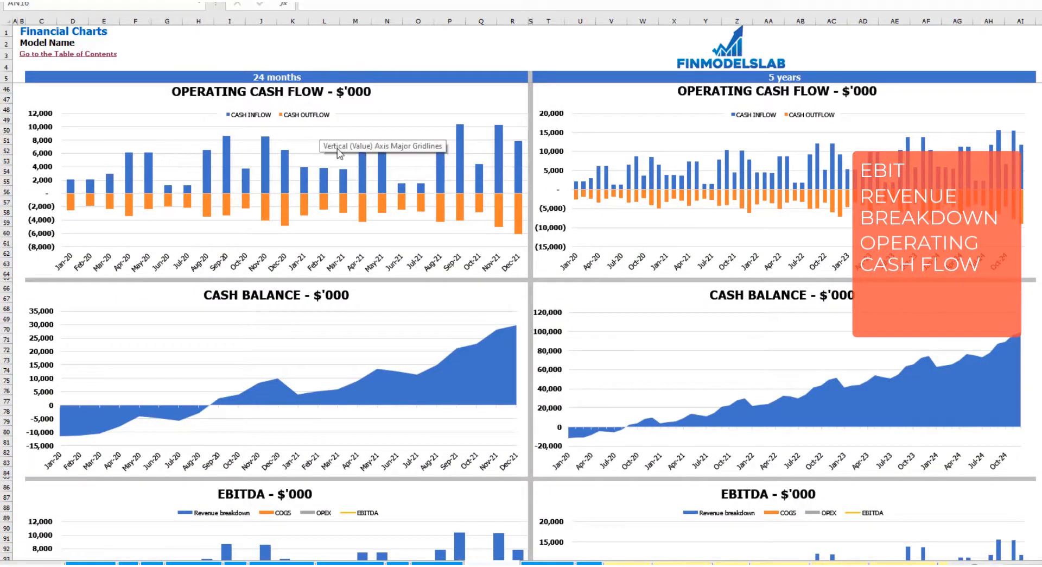
pyautogui.scroll(-4, 521, 320)
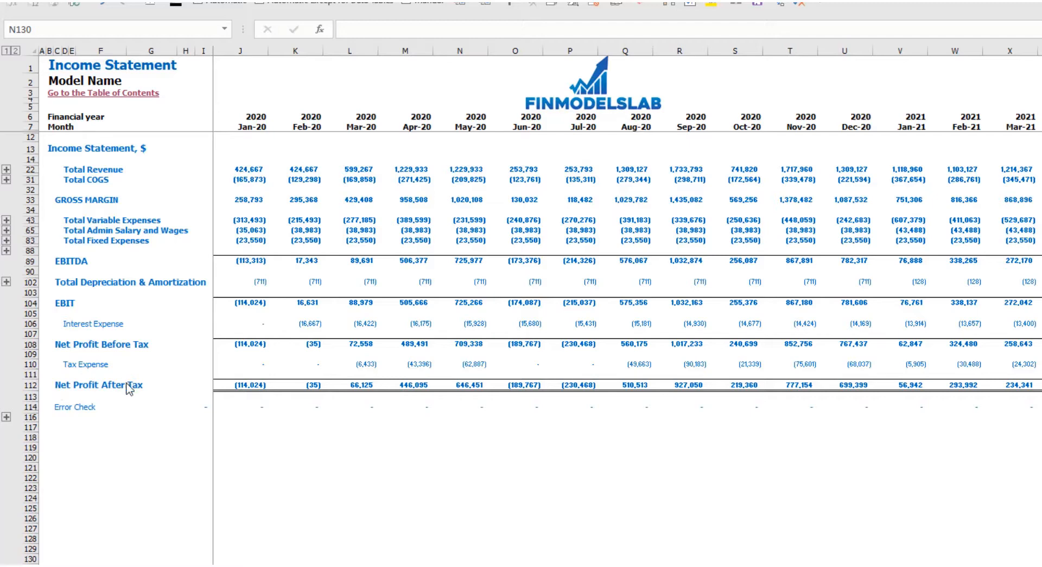
# - Expand the detail rows of Total Fixed Expenses, Total Variable Expenses and Total Revenue in the Income Statement
pyautogui.click(6, 241)
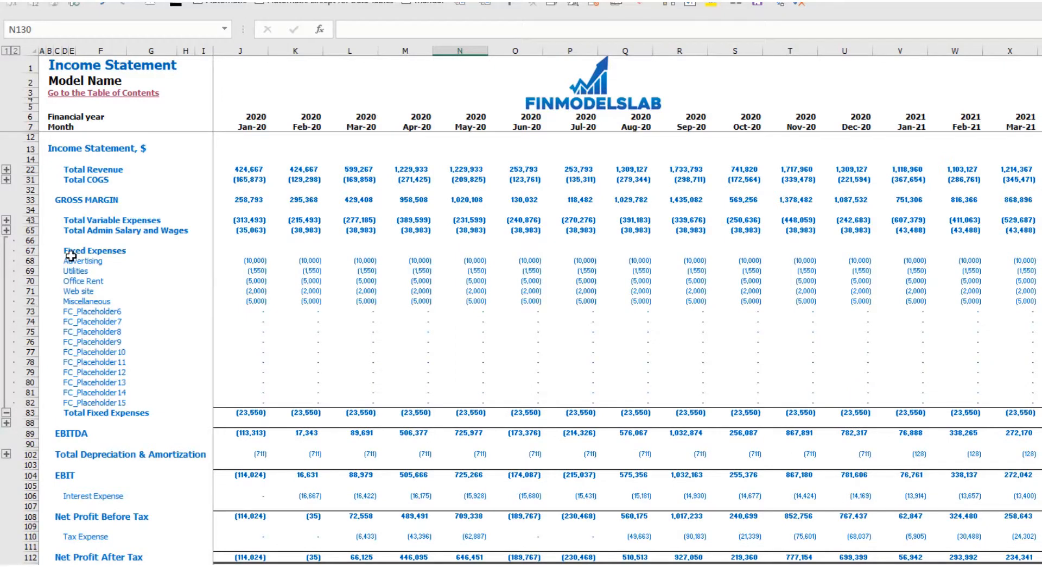
pyautogui.click(7, 220)
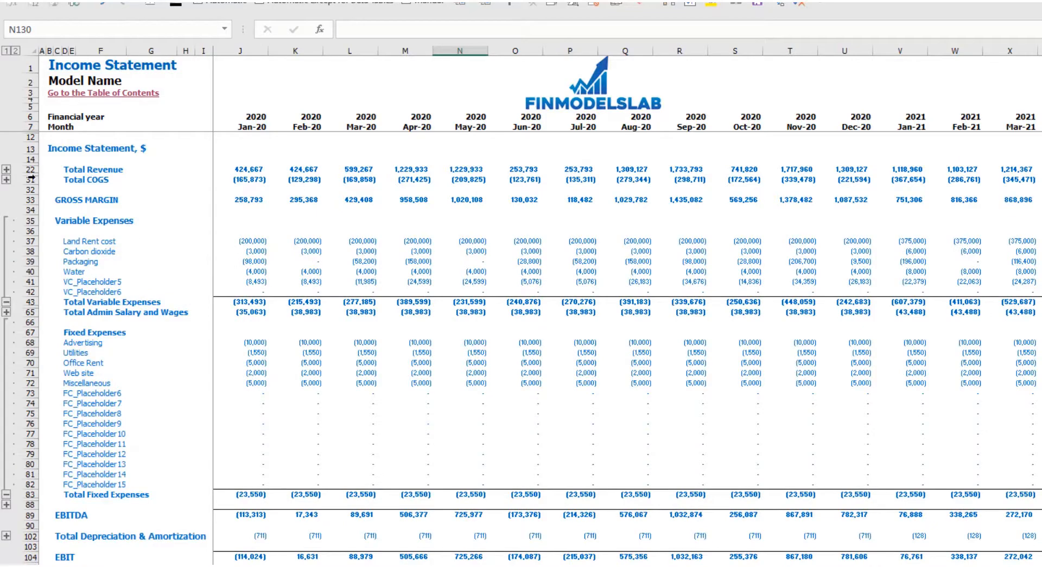
pyautogui.click(7, 170)
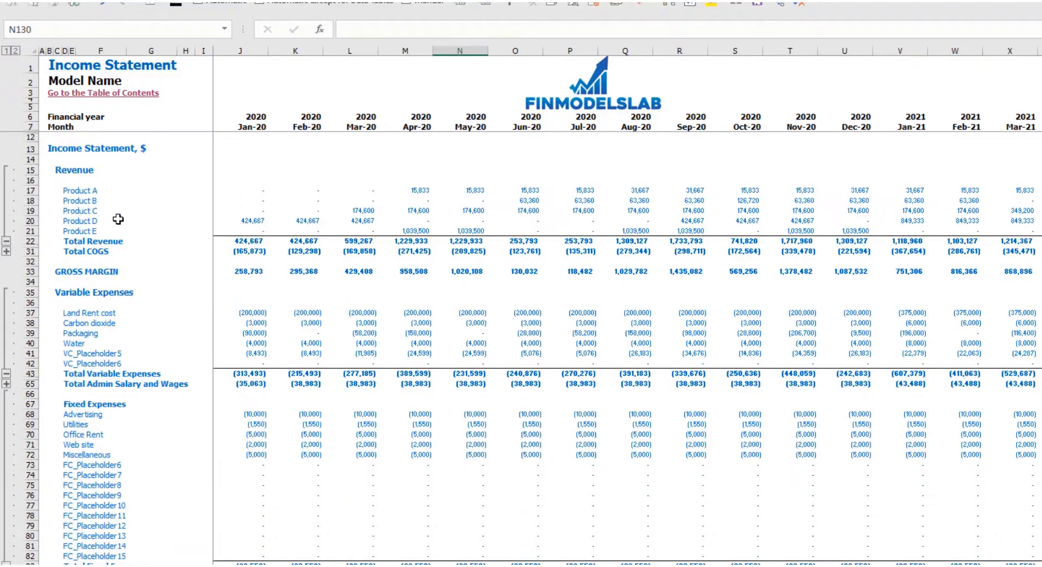
# - View the Cash Flow Statement, the indirect-method Cash Flow Statement and the Balance Sheet one after another
pyautogui.hotkey('ctrl', 'pagedown')
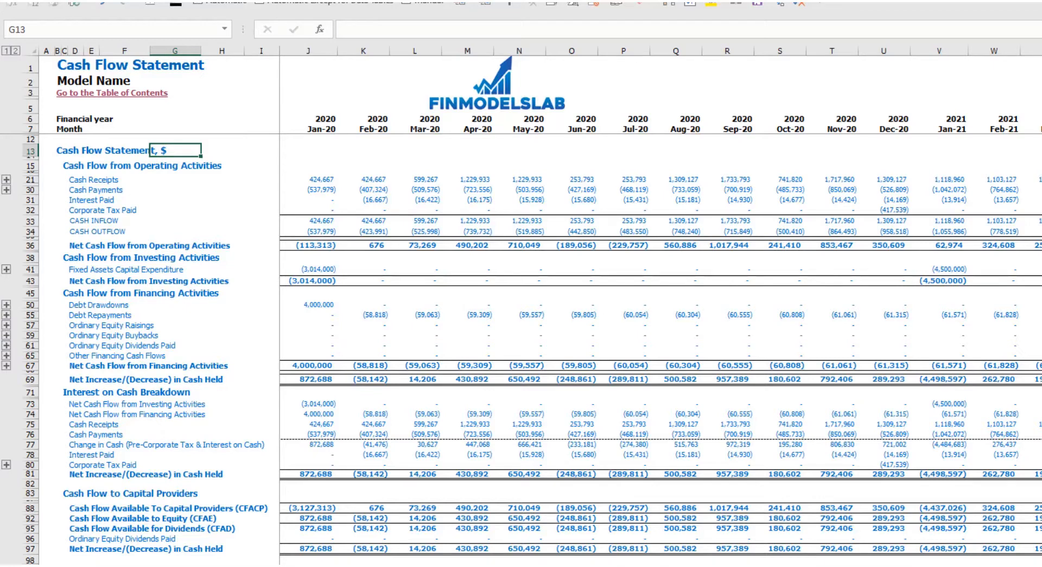
pyautogui.click(304, 565)
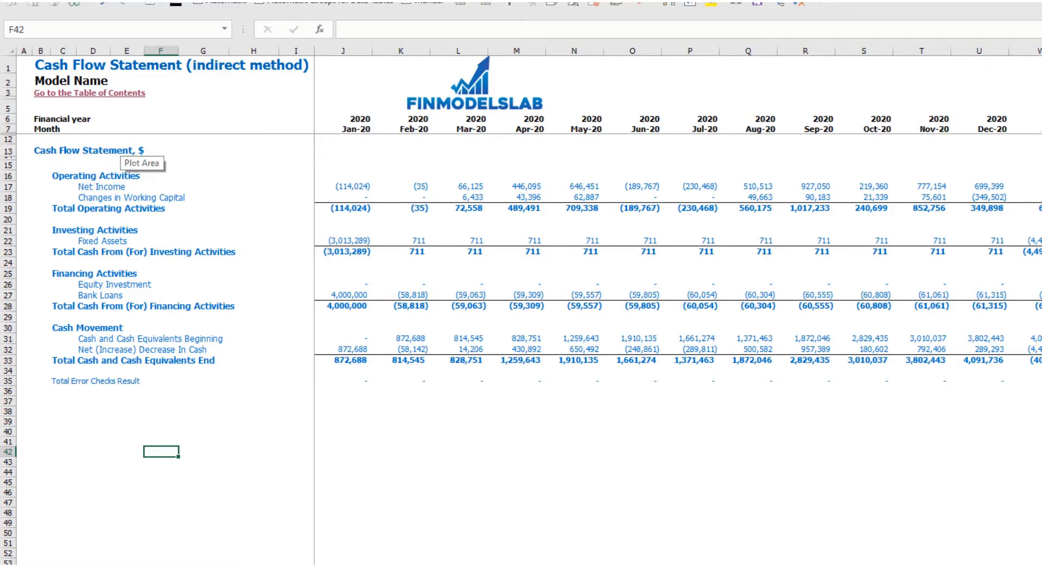
pyautogui.hotkey('ctrl', 'pageup')
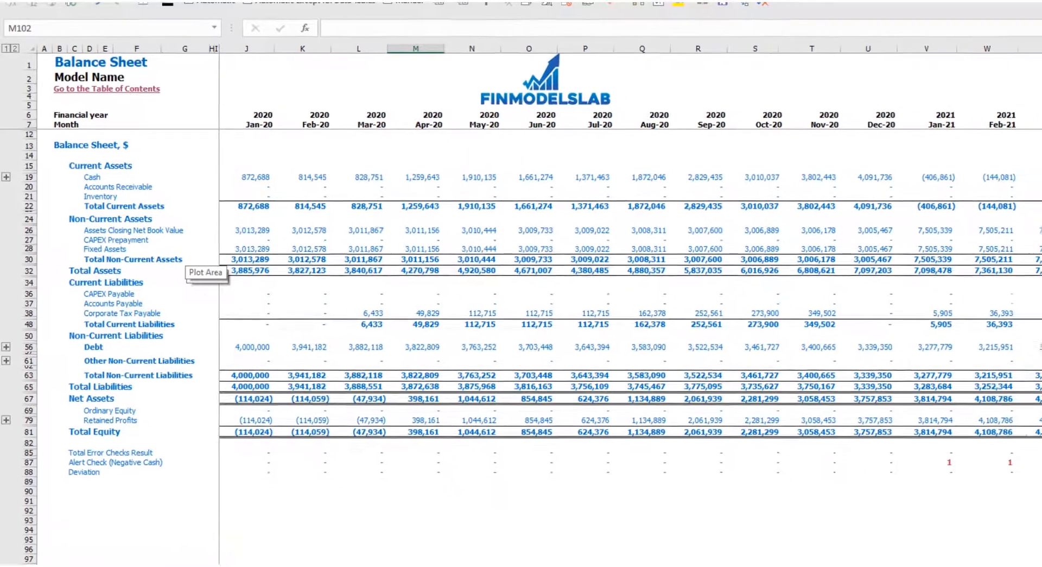
# - Open the Financial Statements Summary sheet and set its detailed year to 2022
pyautogui.click(399, 564)
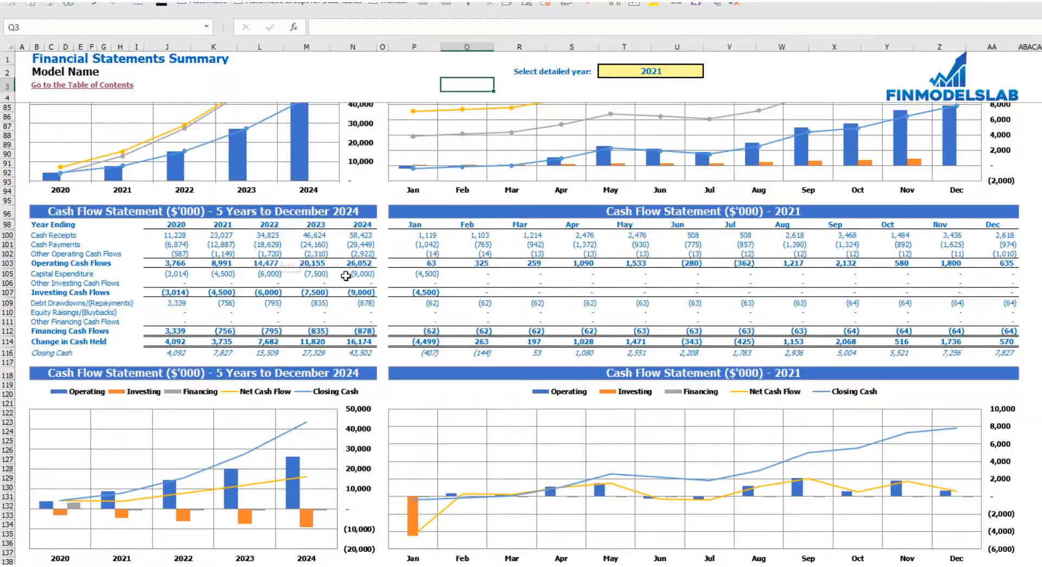
pyautogui.scroll(18, 348, 280)
pyautogui.scroll(6, 351, 285)
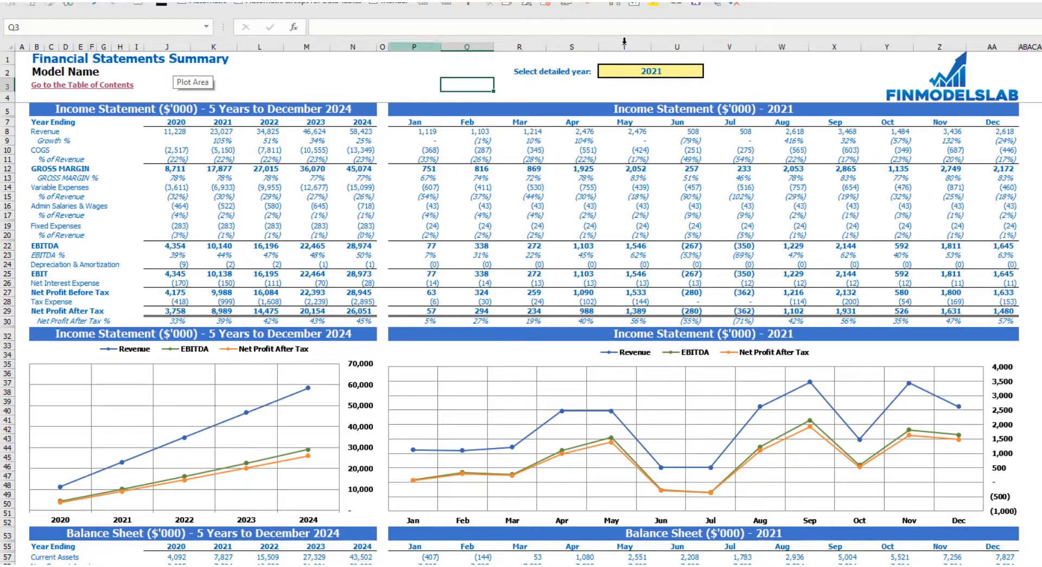
pyautogui.click(697, 71)
pyautogui.click(710, 71)
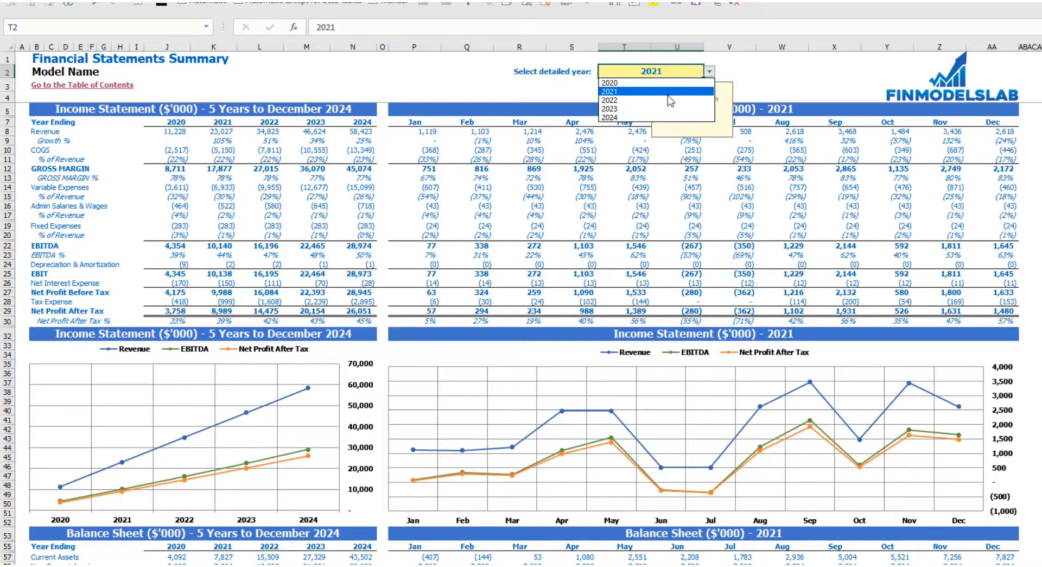
pyautogui.click(671, 98)
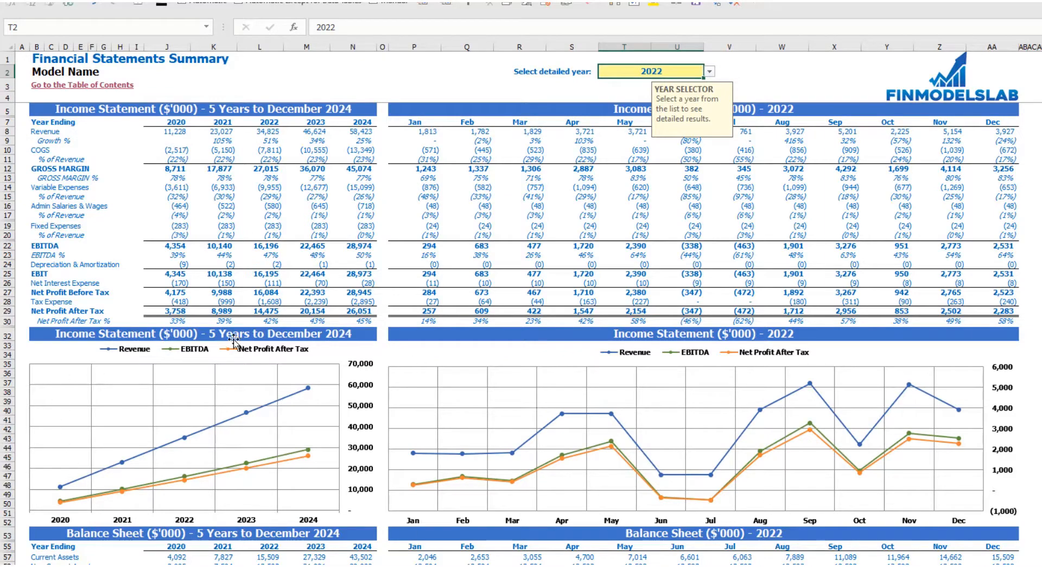
# - Examine the income statement chart and the balance sheet tables and charts for five years and 2022 in the summary
pyautogui.click(1040, 275)
pyautogui.scroll(-3, 280, 415)
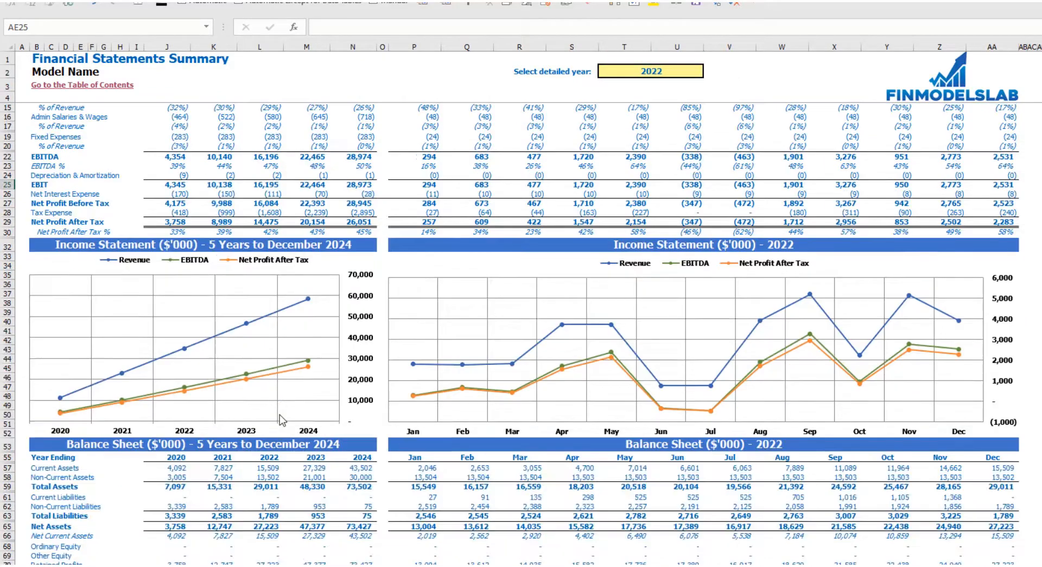
pyautogui.scroll(-6, 279, 419)
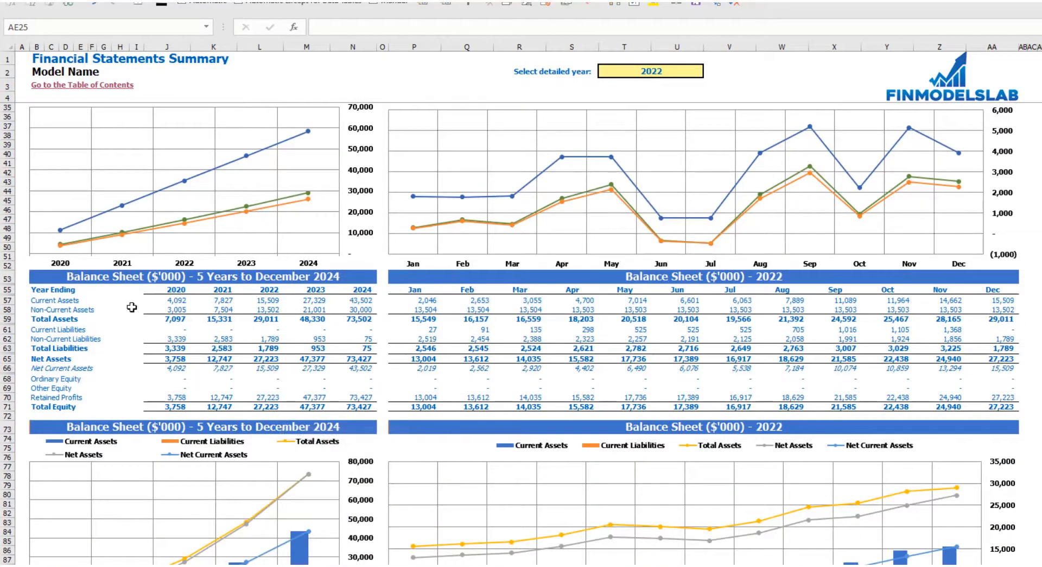
pyautogui.scroll(-3, 148, 264)
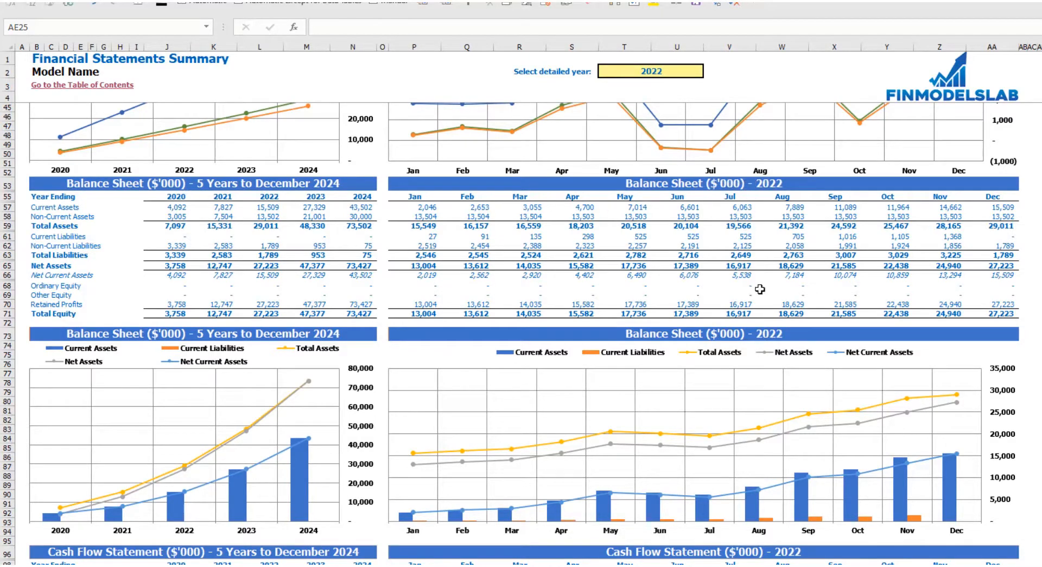
pyautogui.scroll(-15, 501, 318)
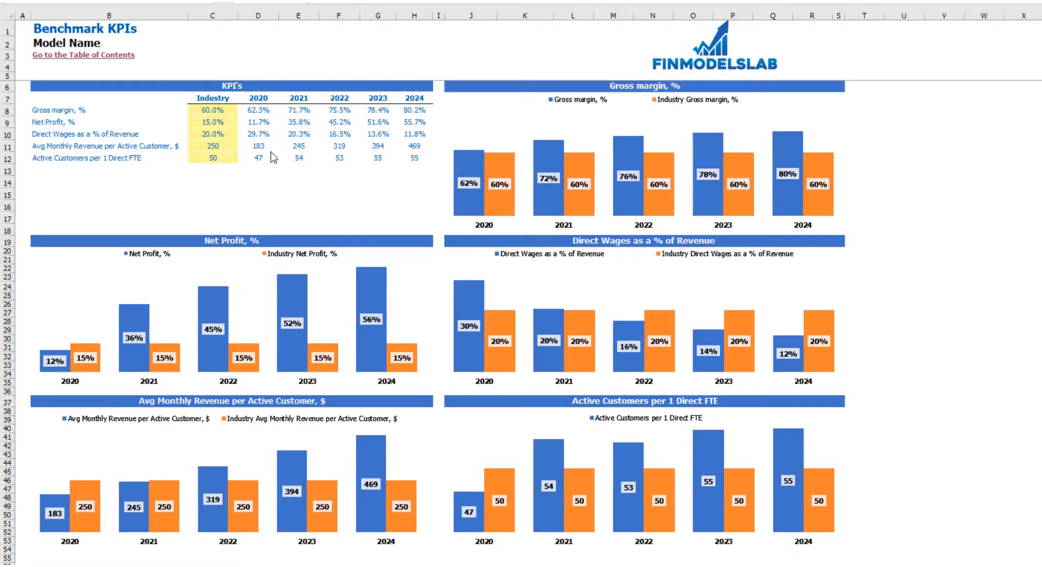
# - Go through the five Benchmark KPIs rows from Gross margin to Active Customers per 1 Direct FTE
pyautogui.click(33, 108)
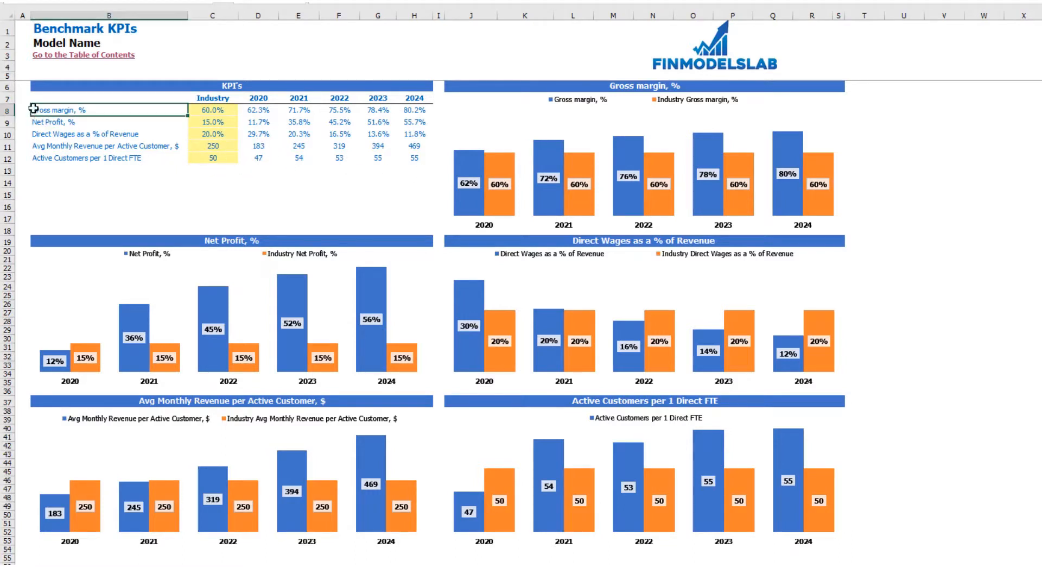
pyautogui.press('Down')
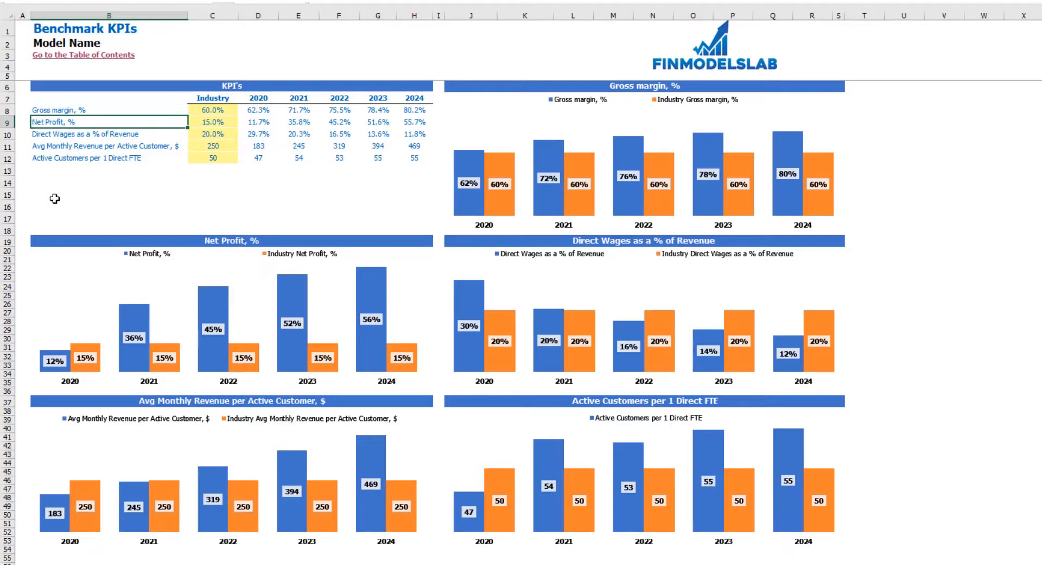
pyautogui.press('Down')
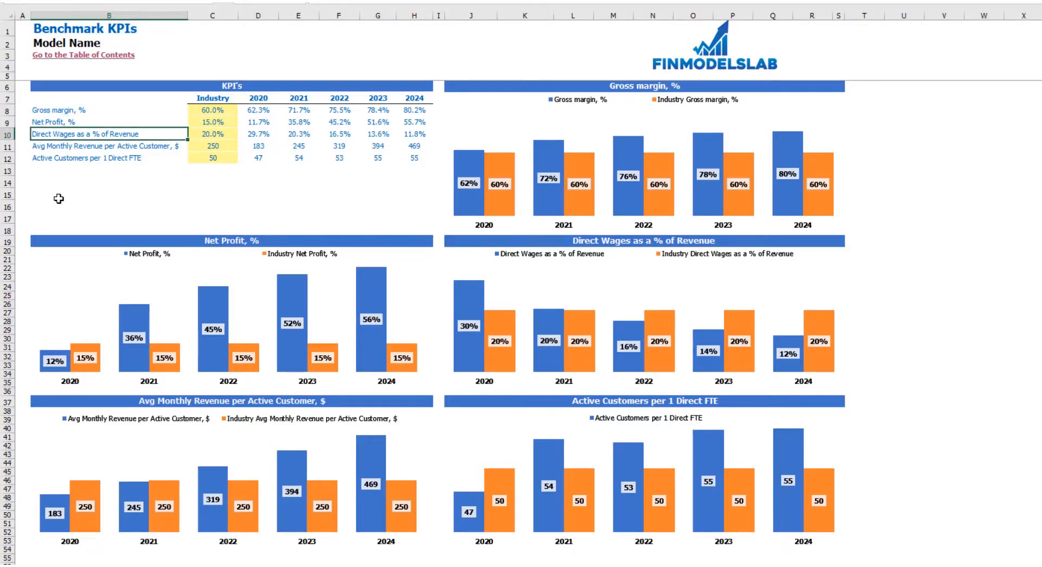
pyautogui.press('Down')
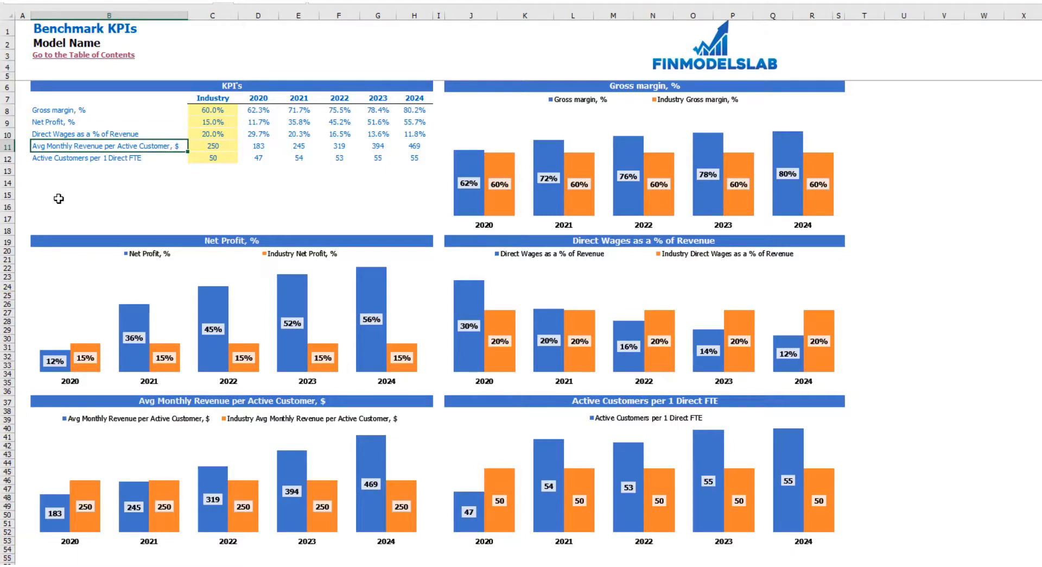
pyautogui.press('Down')
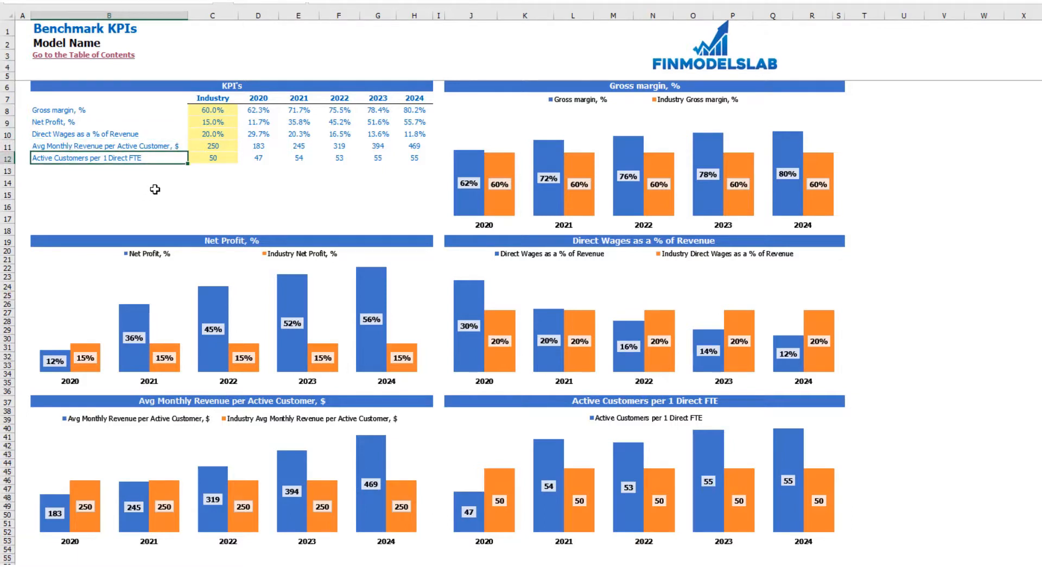
# - Set the industry benchmark for Gross margin to 65% in the KPIs table
pyautogui.click(207, 110)
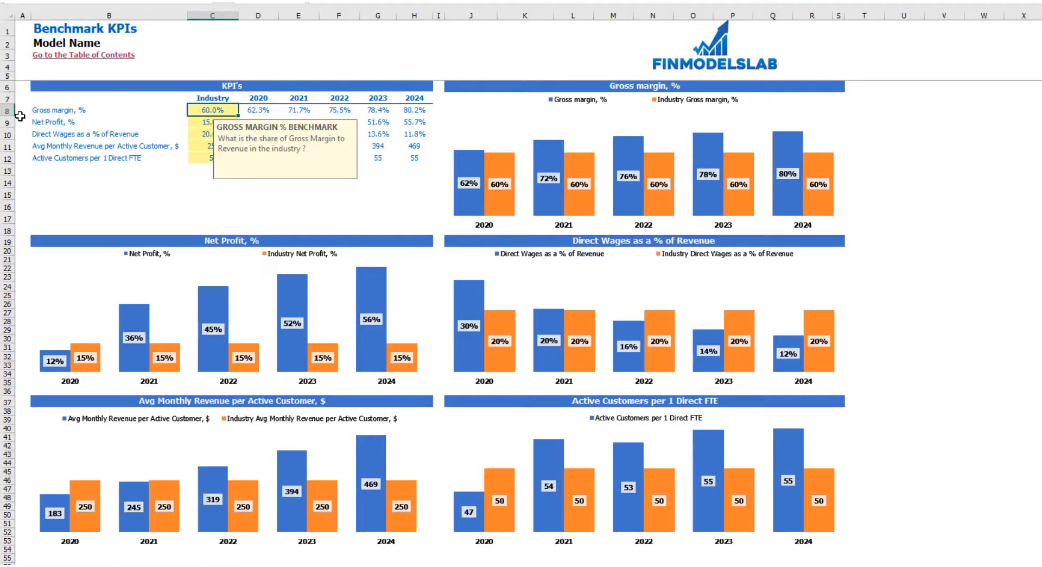
pyautogui.write('65')
pyautogui.press('Return')
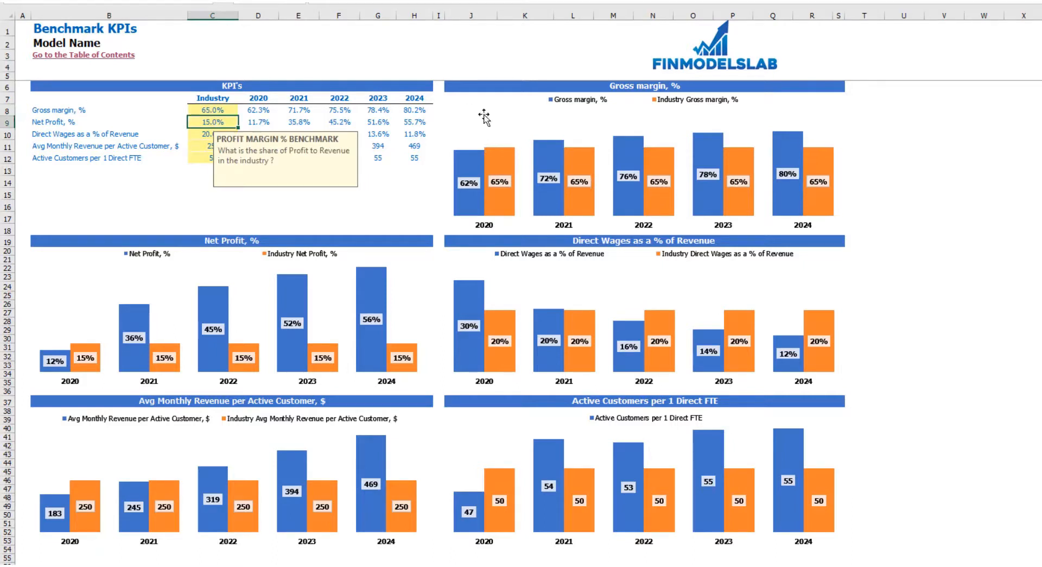
# - Review the model's yearly values for all five benchmark KPIs from 2020 to 2024
pyautogui.click(429, 184)
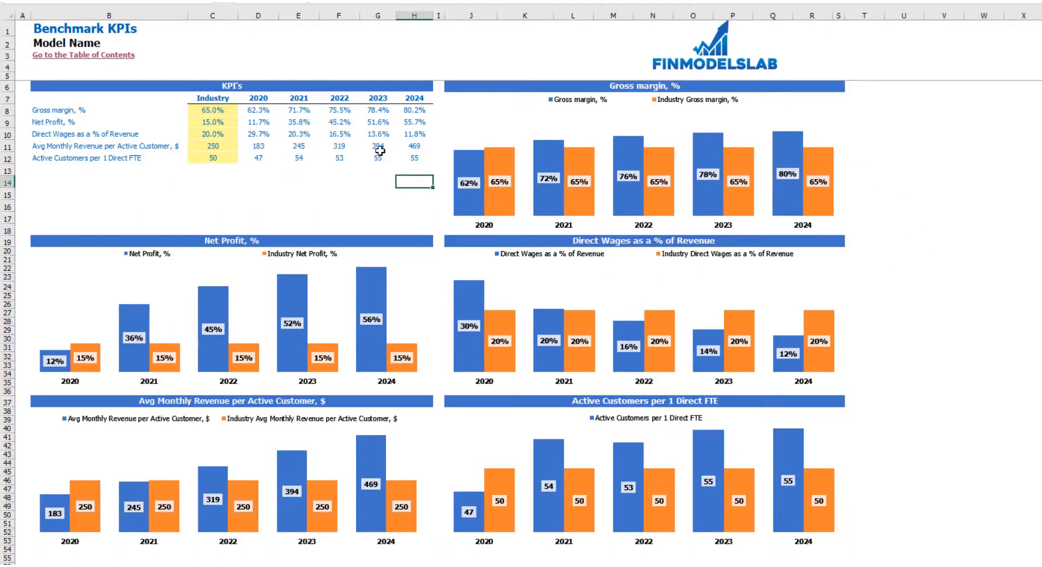
pyautogui.moveTo(250, 109); pyautogui.dragTo(400, 160)
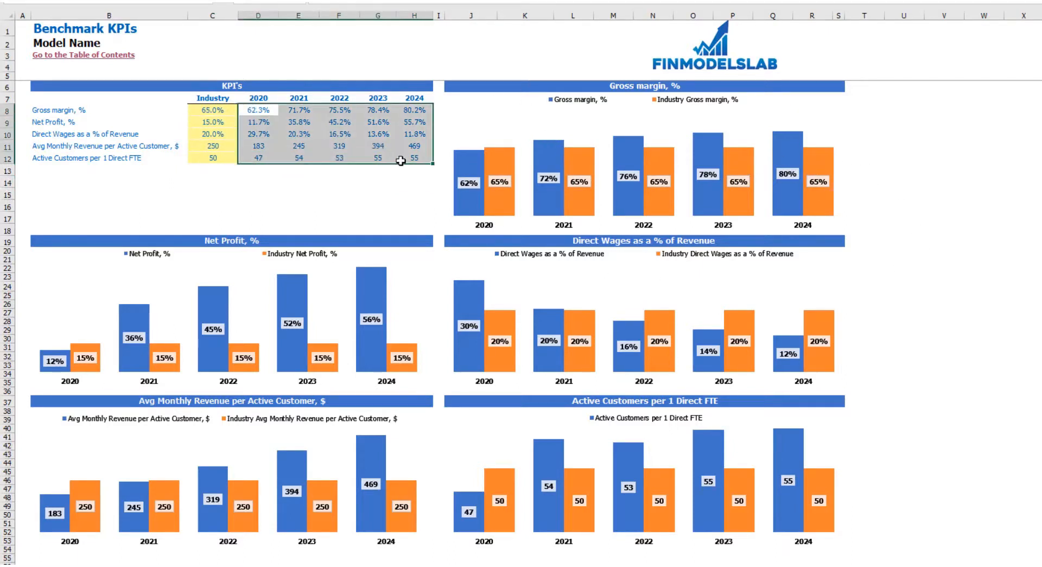
pyautogui.click(288, 199)
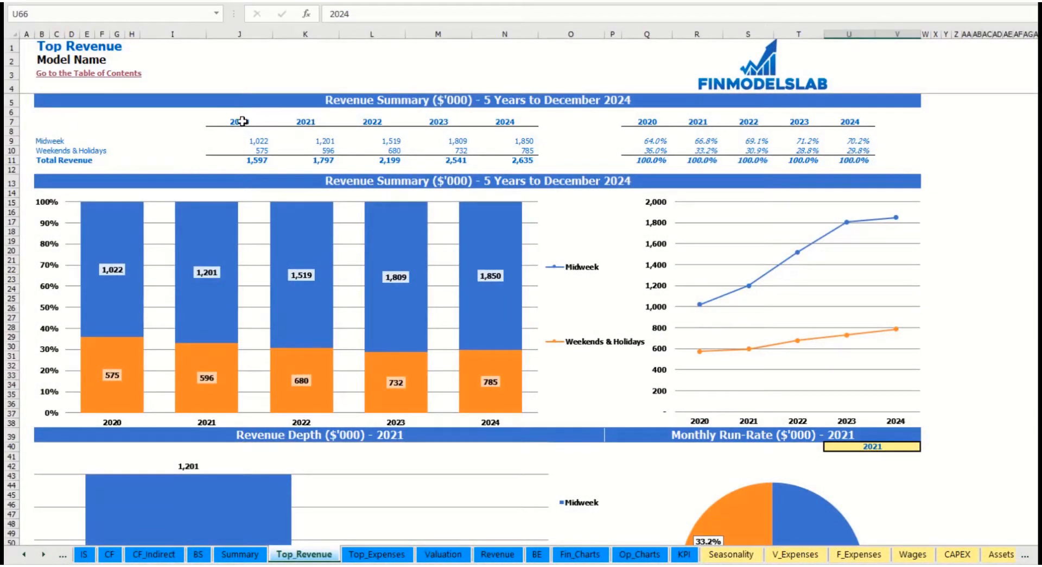
# - Examine the 2020 to 2024 revenue amounts and percentage shares on the Top Revenue sheet, plus the Revenue Depth and Monthly Run-Rate charts
pyautogui.moveTo(247, 139); pyautogui.dragTo(507, 159)
pyautogui.moveTo(651, 143); pyautogui.dragTo(868, 162)
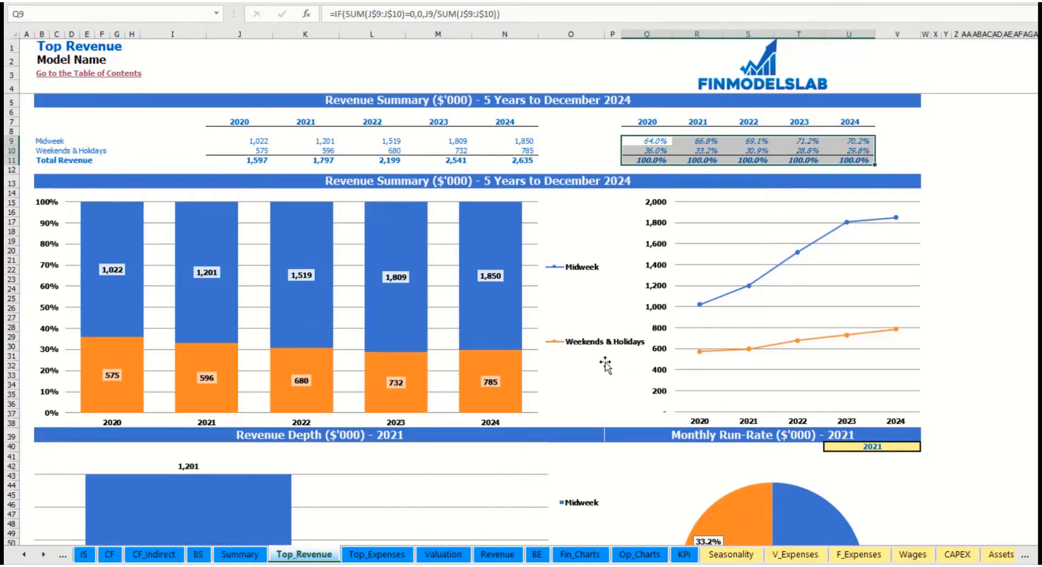
pyautogui.scroll(-7, 700, 401)
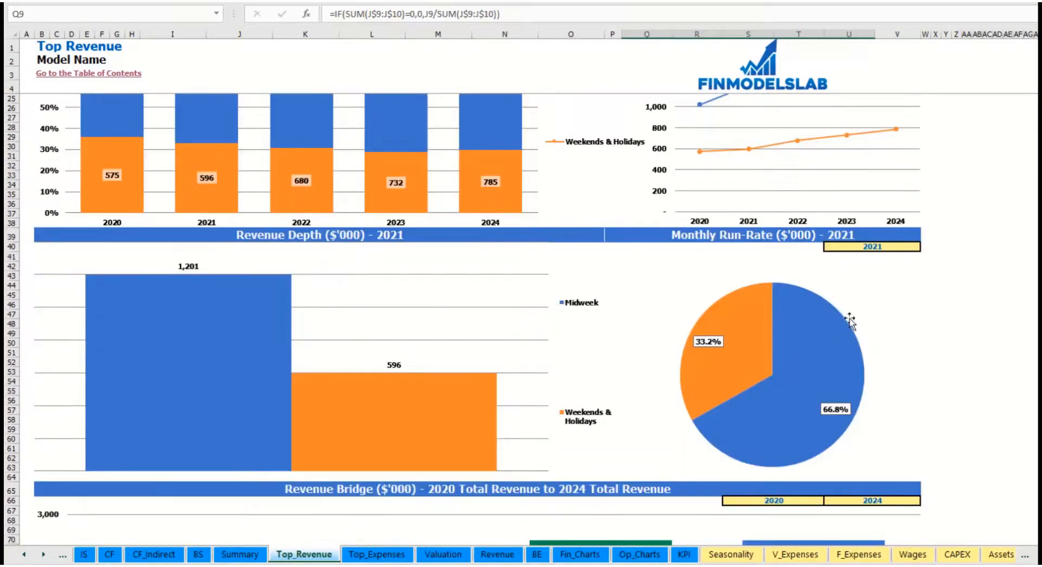
# - Set the year for the Revenue Depth and Monthly Run-Rate charts on the Top Revenue sheet to 2022
pyautogui.click(919, 248)
pyautogui.click(926, 248)
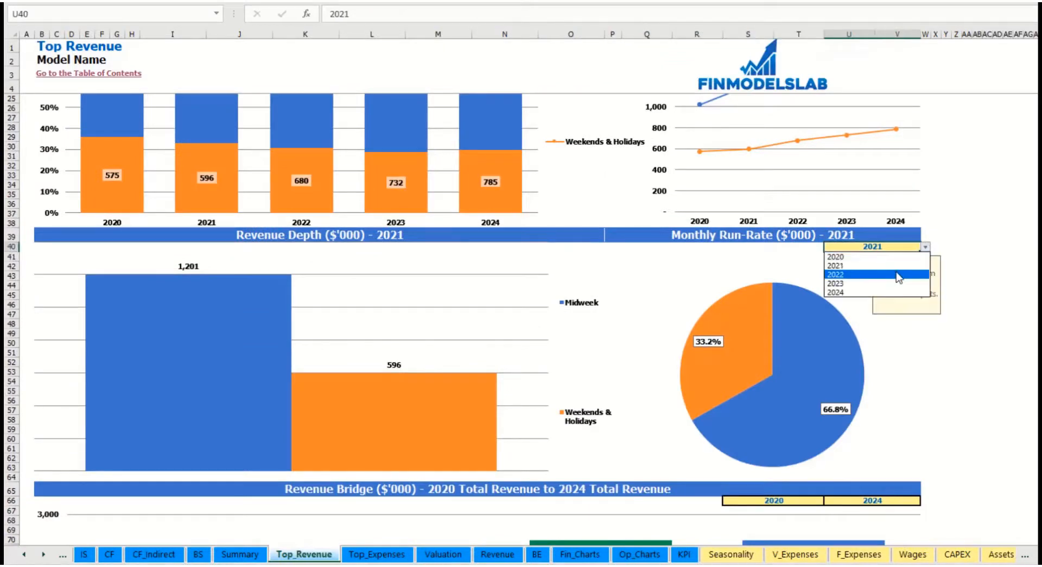
pyautogui.click(899, 271)
pyautogui.click(689, 238)
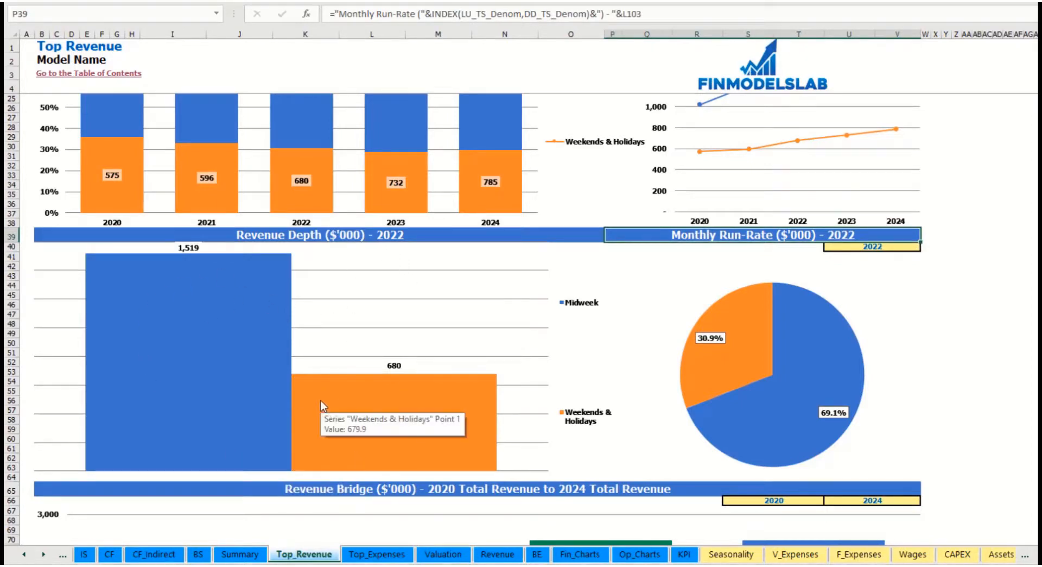
# - Set the Revenue Bridge chart's first year to 2021 and its last year to 2023
pyautogui.scroll(-10, 320, 407)
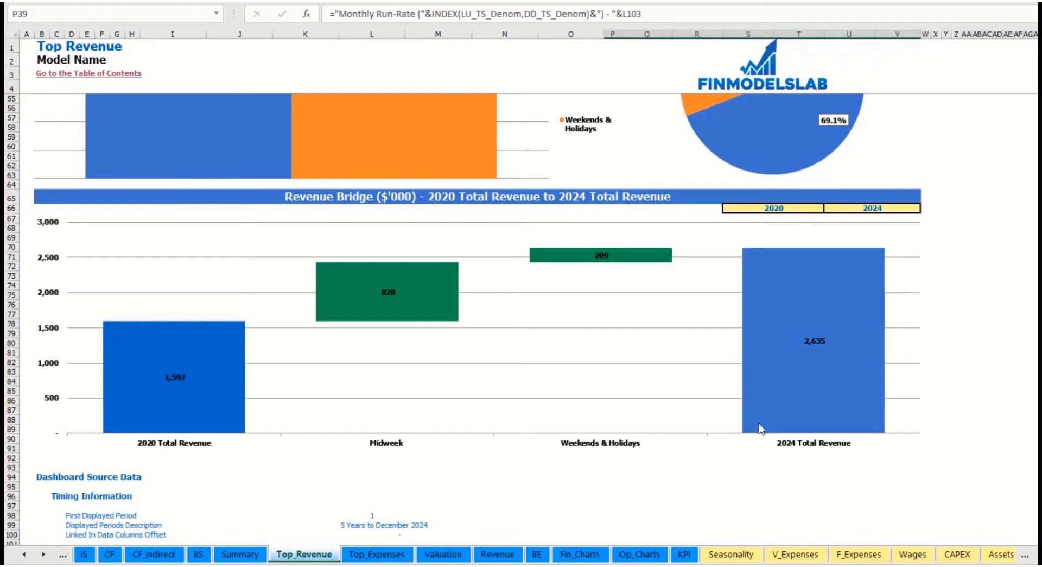
pyautogui.click(819, 208)
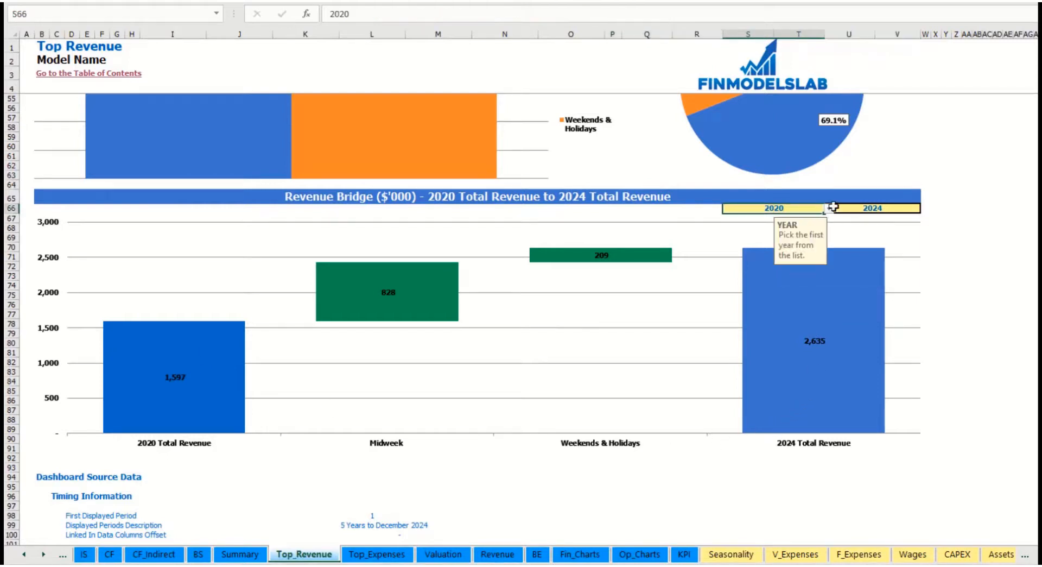
pyautogui.click(829, 208)
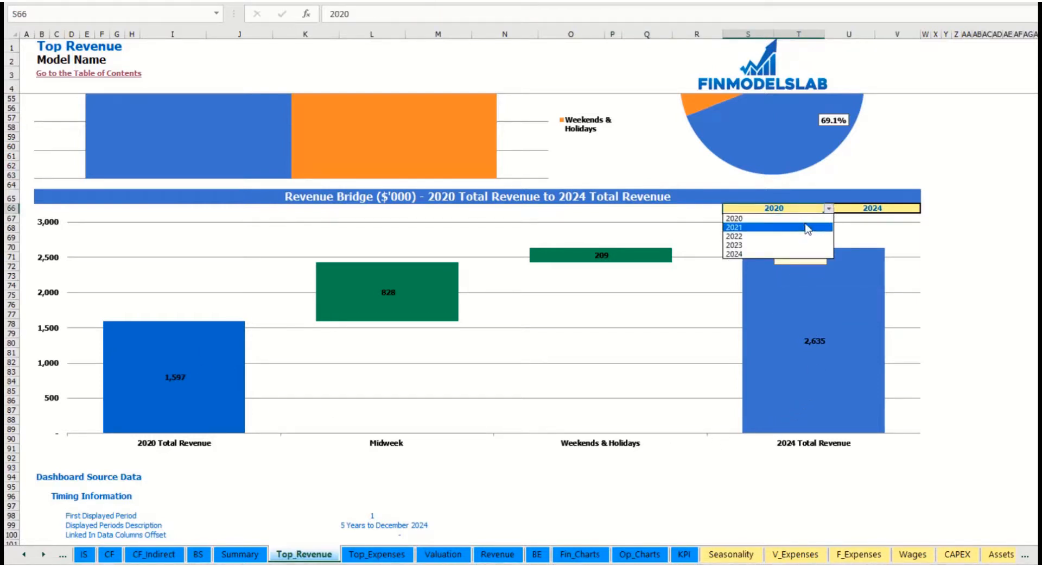
pyautogui.click(807, 226)
pyautogui.click(911, 207)
pyautogui.click(923, 207)
pyautogui.click(916, 207)
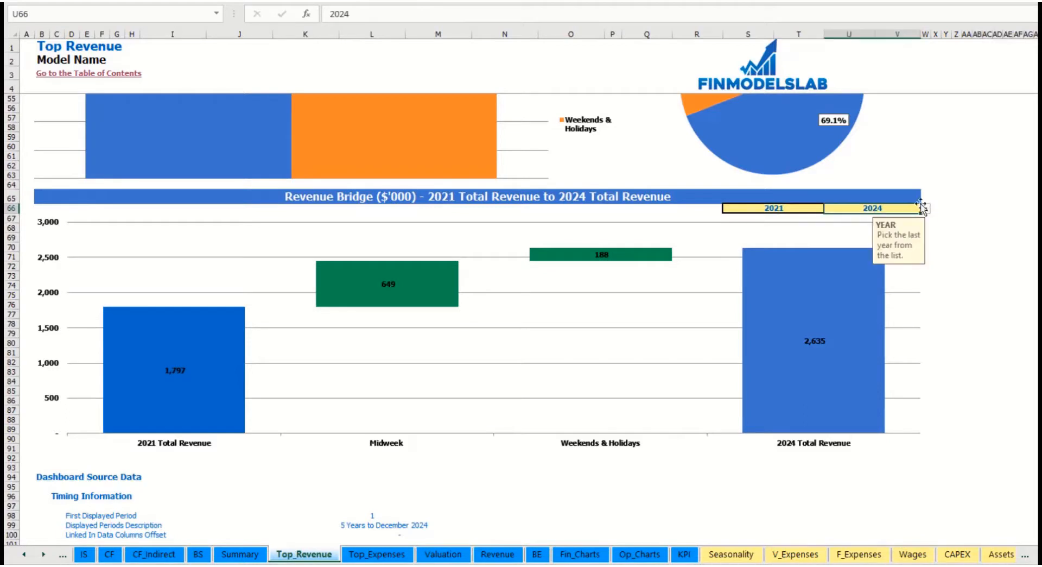
pyautogui.click(925, 209)
pyautogui.click(836, 245)
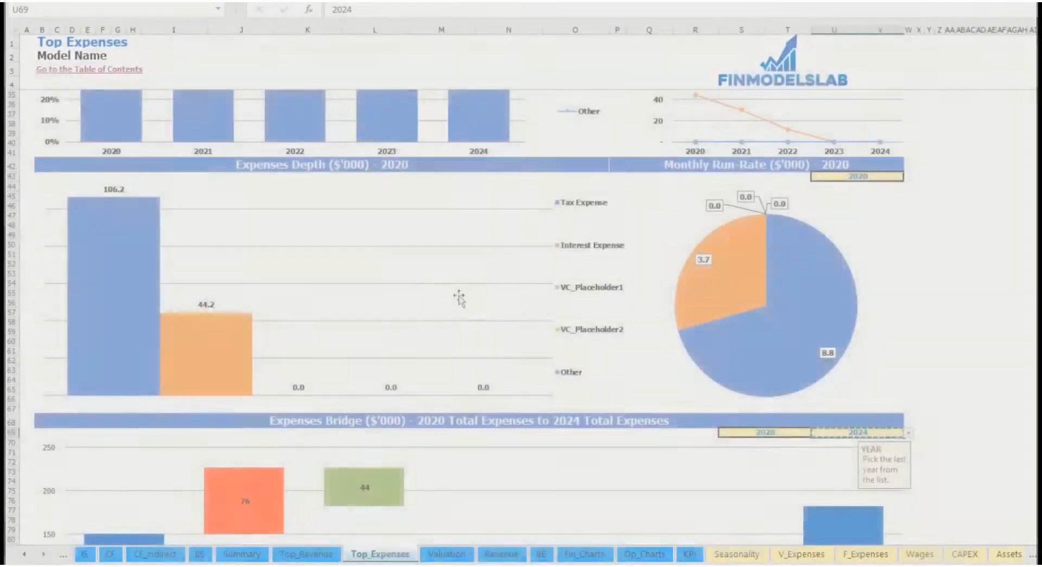
# - Examine the top five expense categories on the Top Expenses sheet, from Tax Expense to Other
pyautogui.scroll(10, 459, 298)
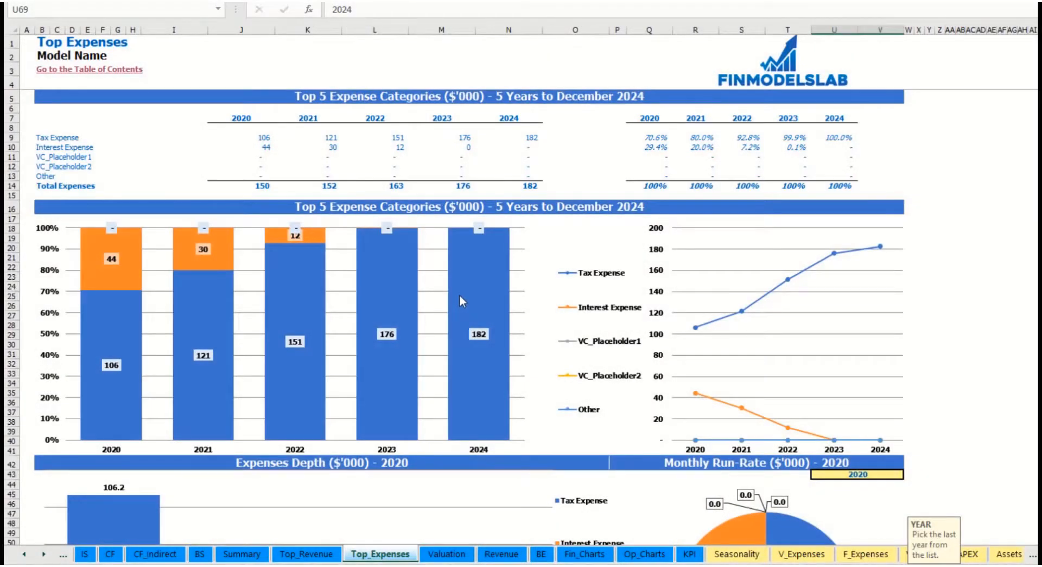
pyautogui.moveTo(40, 138); pyautogui.dragTo(93, 169)
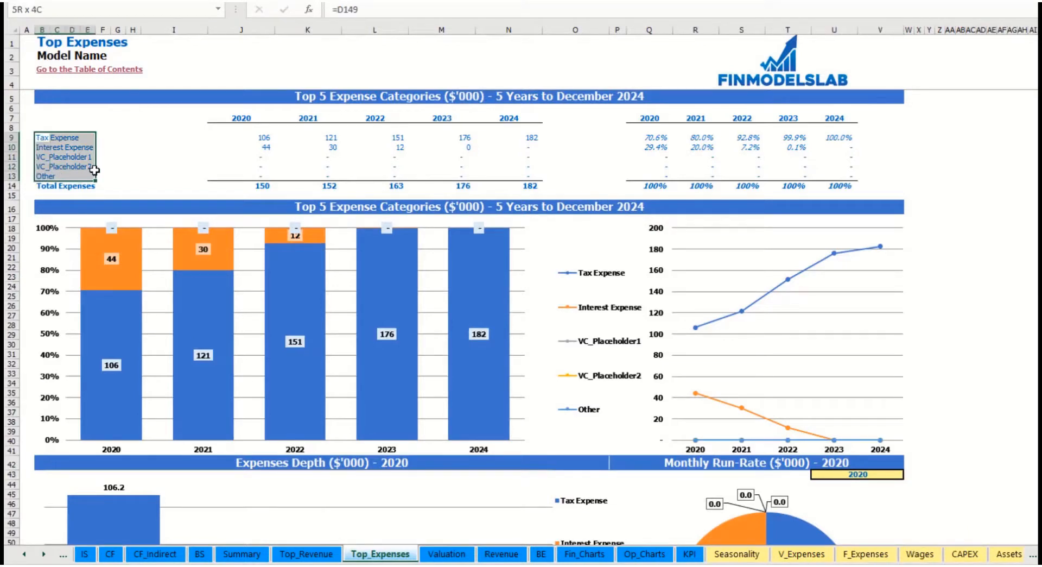
pyautogui.click(39, 176)
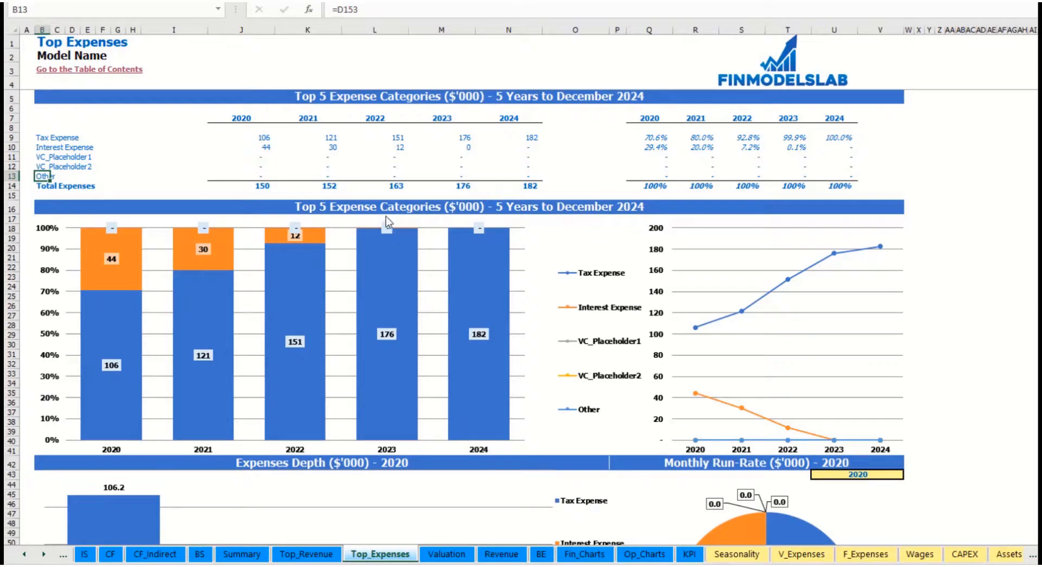
# - Set the year for the Expenses Depth and Monthly Run-Rate charts to 2022, and look over the Expenses Bridge chart
pyautogui.scroll(-3, 390, 207)
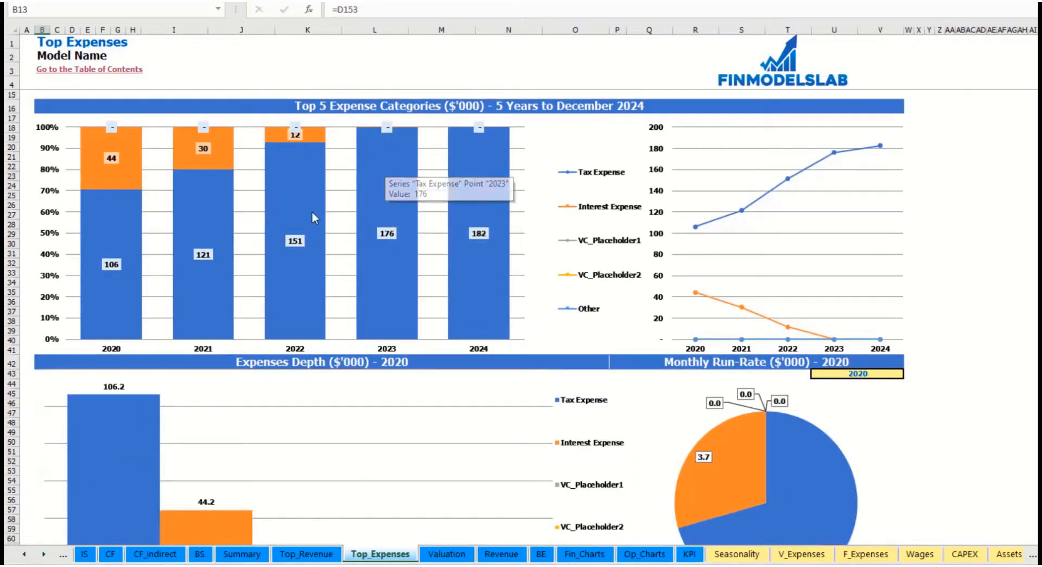
pyautogui.scroll(-3, 342, 247)
pyautogui.scroll(-3, 369, 292)
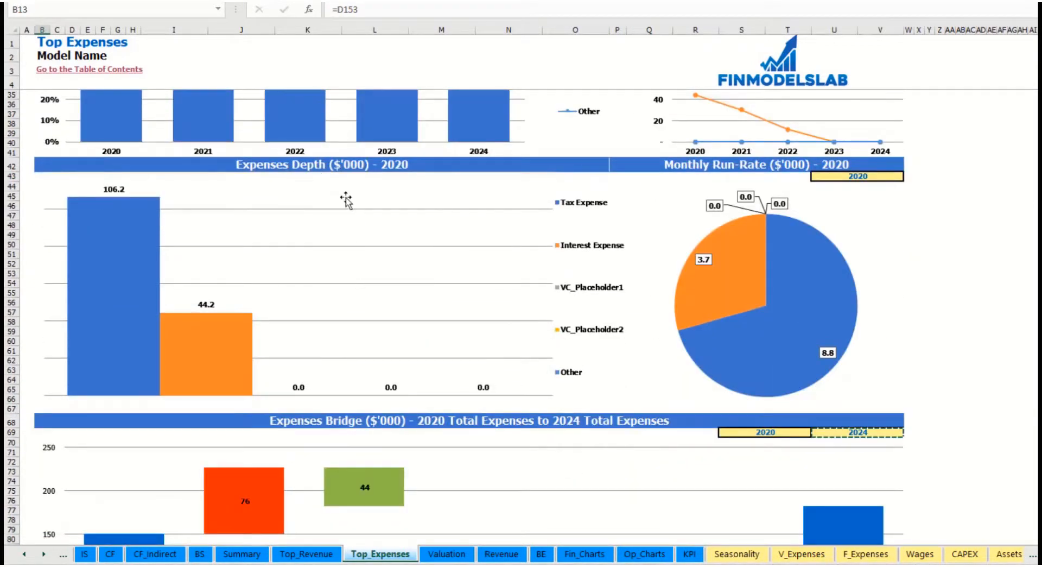
pyautogui.click(883, 177)
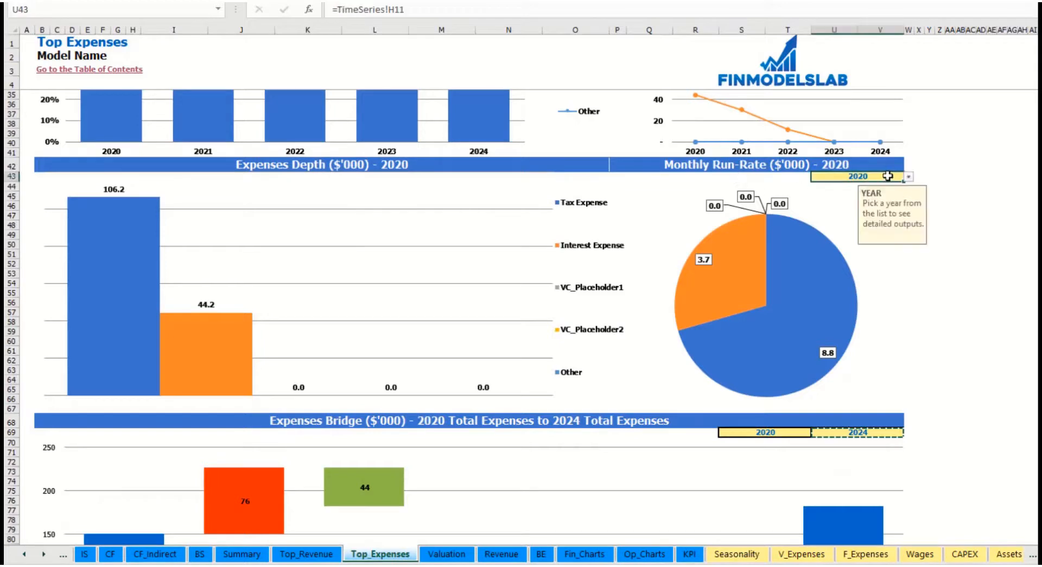
pyautogui.click(908, 176)
pyautogui.click(883, 204)
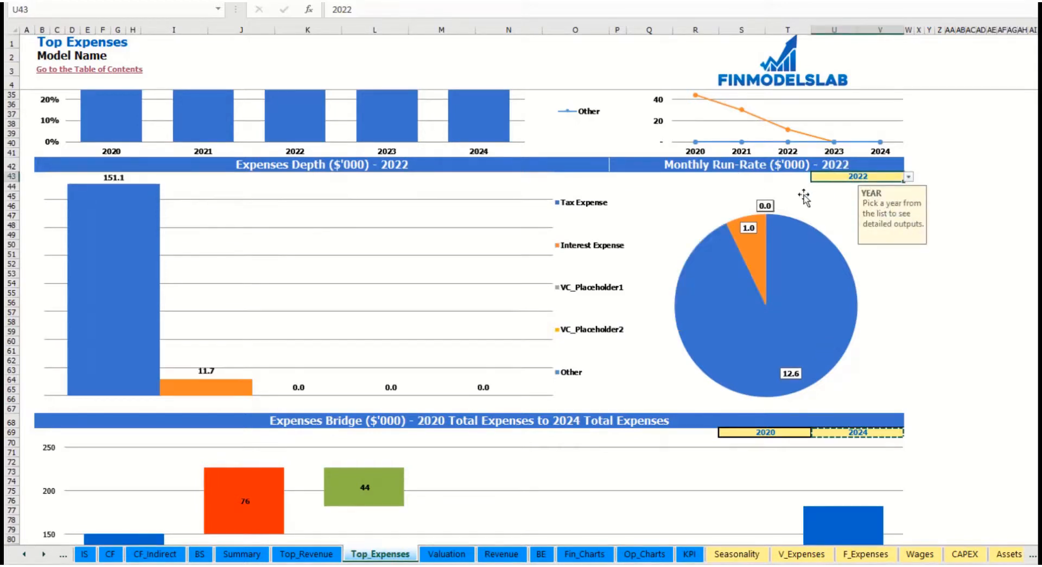
pyautogui.scroll(-7, 530, 339)
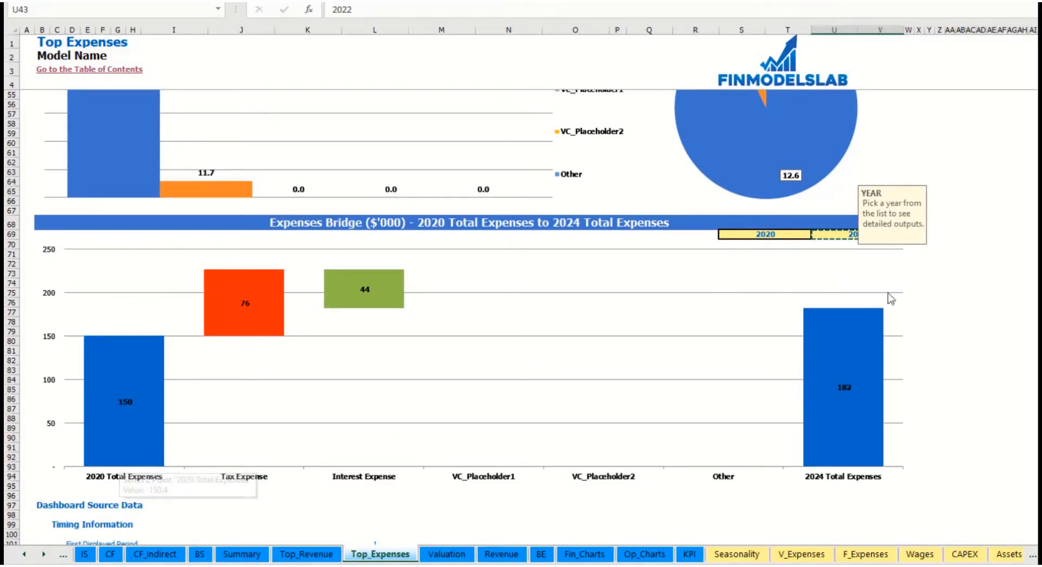
pyautogui.click(959, 292)
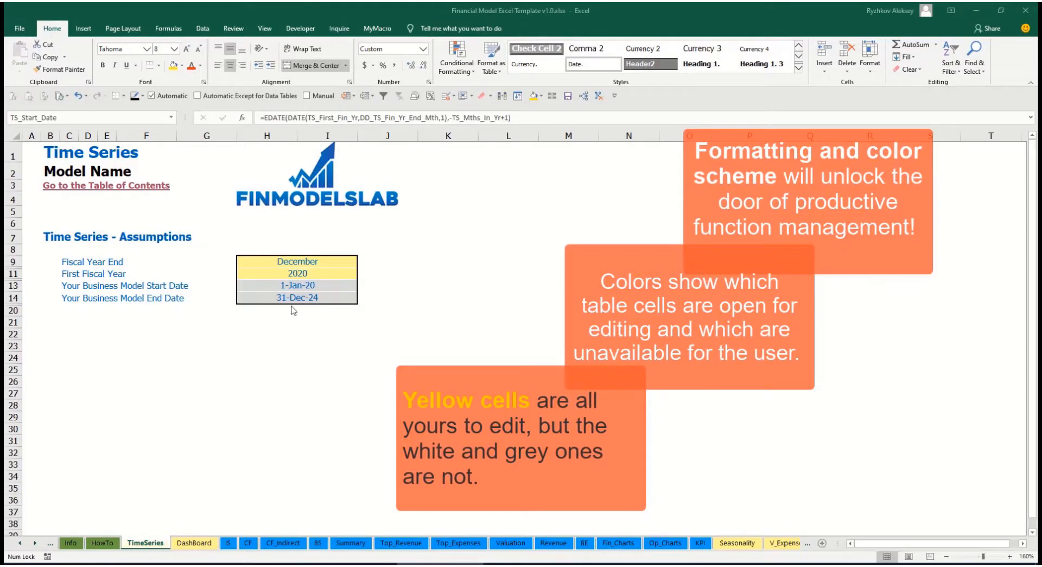
# - Look through the workbook's colour-coded sheets, from the blue reports to the yellow inputs and the calculation sheets
pyautogui.click(34, 543)
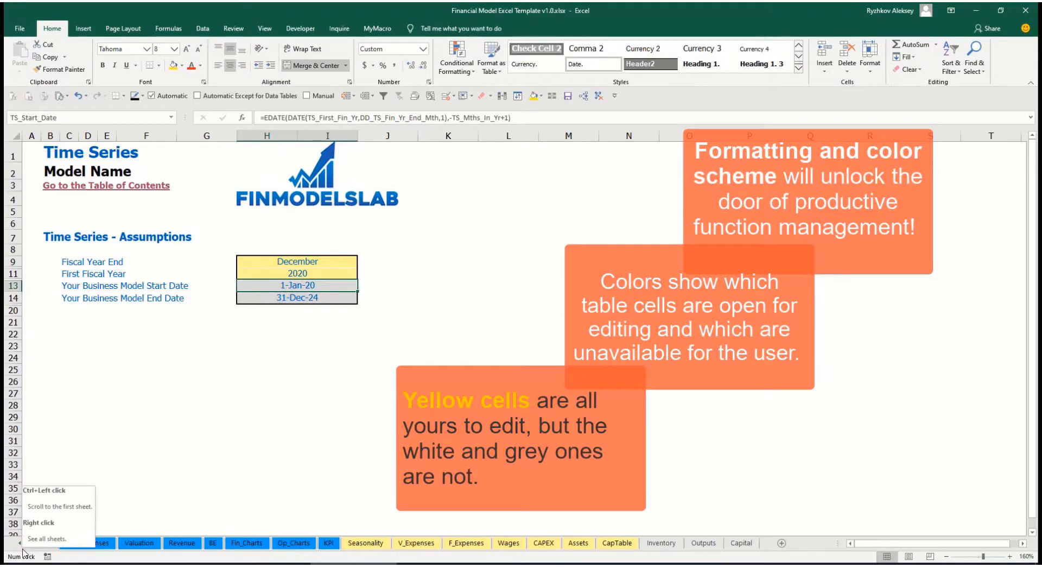
pyautogui.click(20, 543)
pyautogui.click(21, 544)
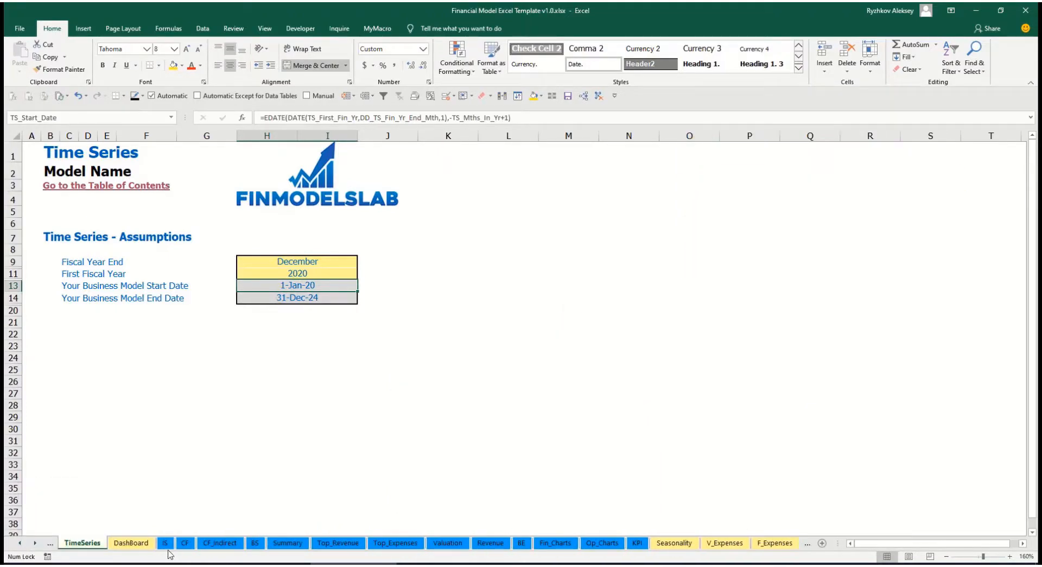
pyautogui.click(35, 543)
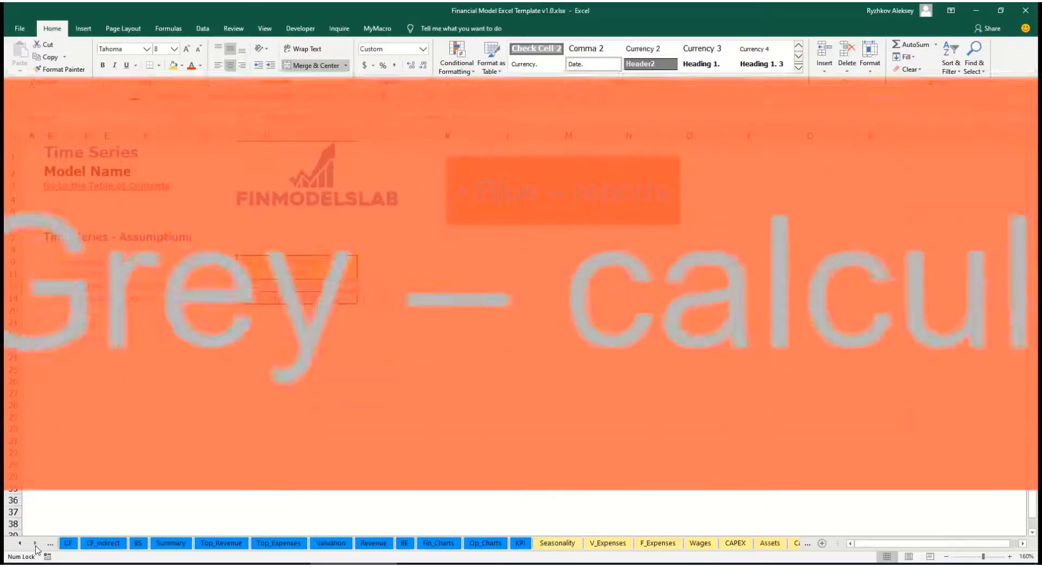
pyautogui.click(35, 544)
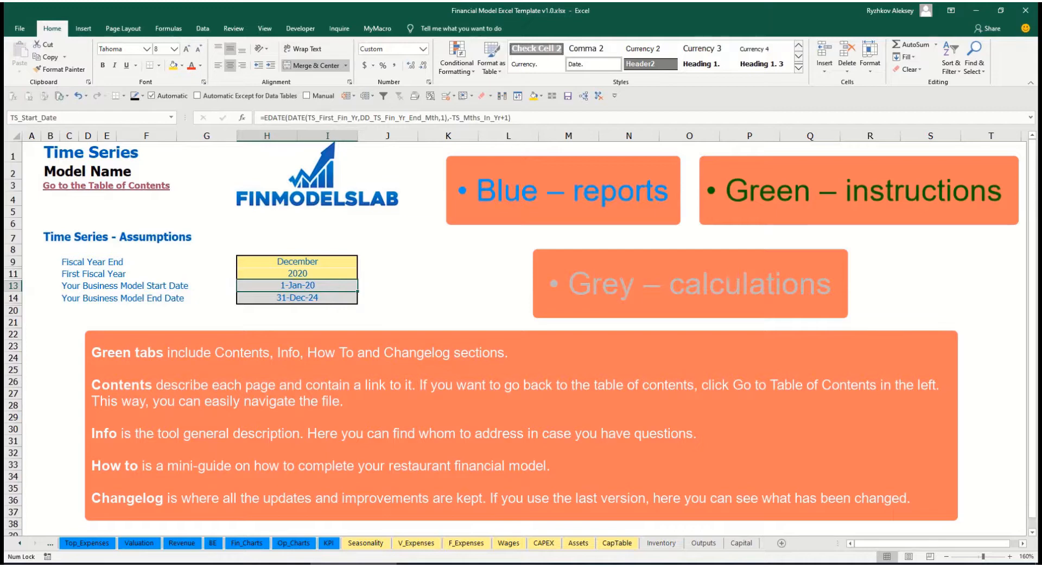
# - Open the Contents sheet, follow its Financial Statements Summary link, and return to the table of contents
pyautogui.click(19, 544)
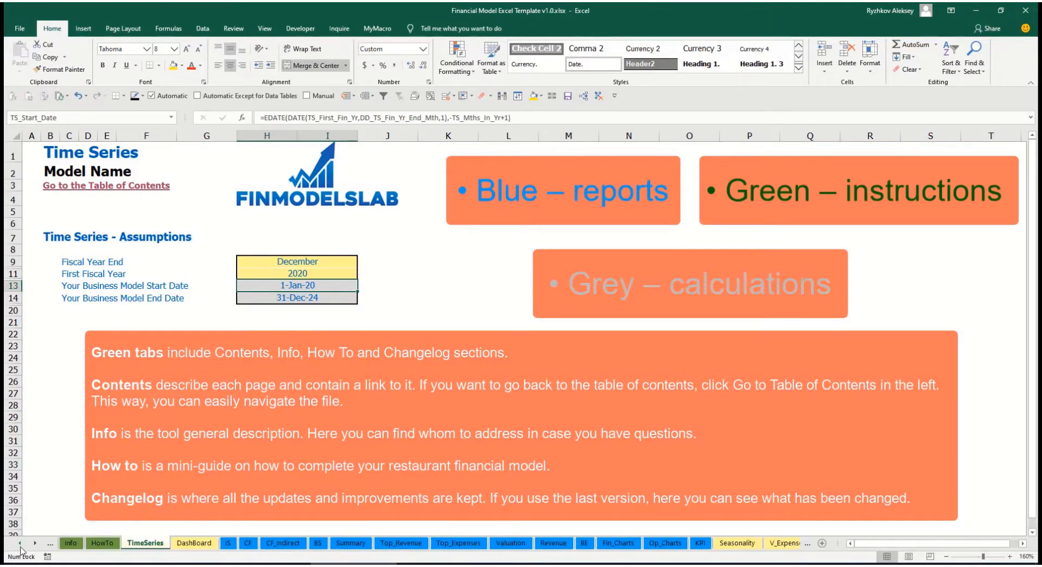
pyautogui.click(20, 545)
pyautogui.click(20, 545)
pyautogui.click(20, 544)
pyautogui.click(20, 545)
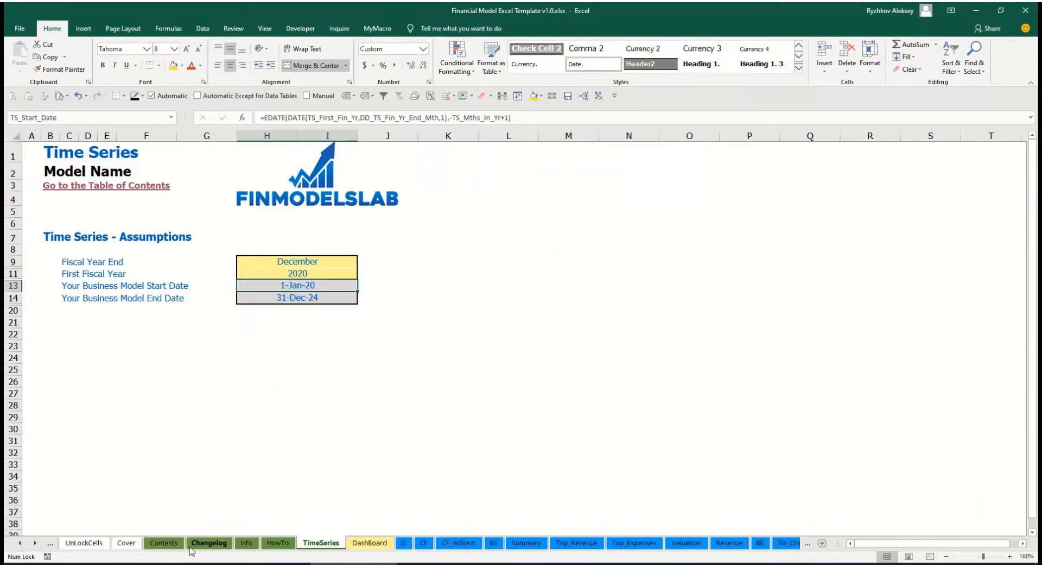
pyautogui.click(163, 543)
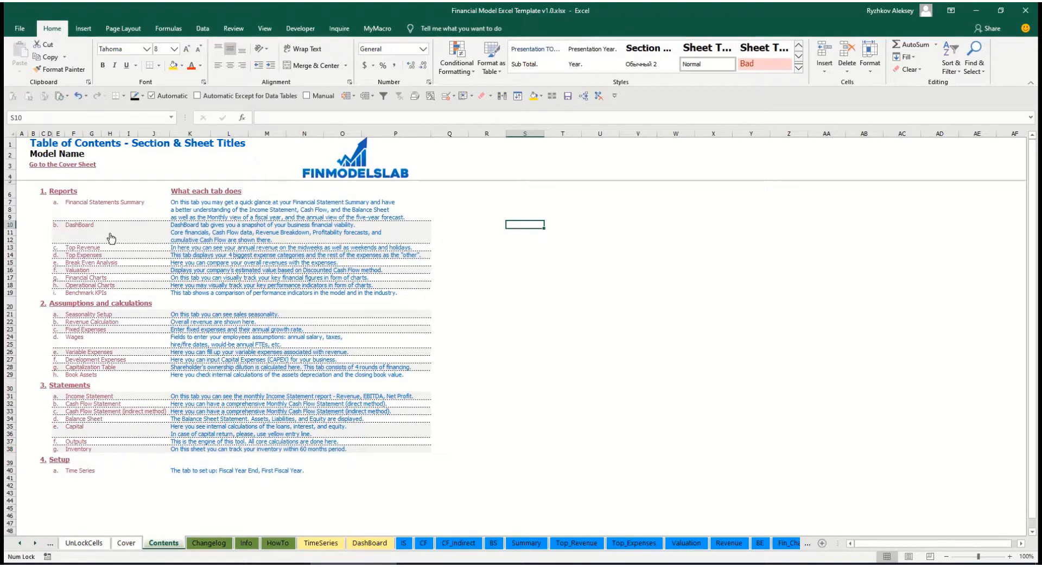
pyautogui.click(98, 206)
pyautogui.click(37, 165)
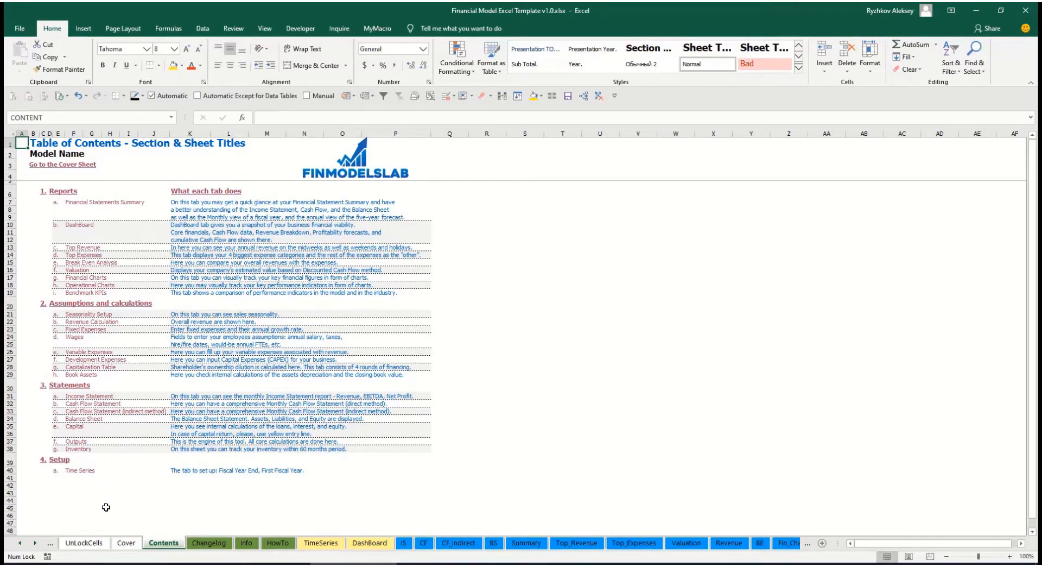
# - Read through the HowTo sheet's guidance, from the overall principles and Cover sections to Book Assets and Top Revenue
pyautogui.click(277, 542)
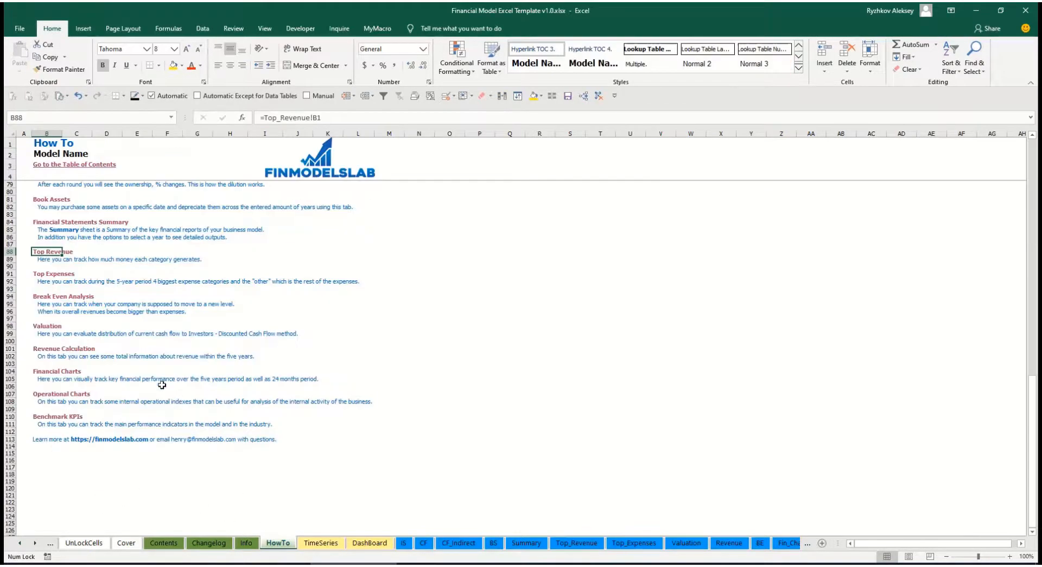
pyautogui.scroll(20, 68, 250)
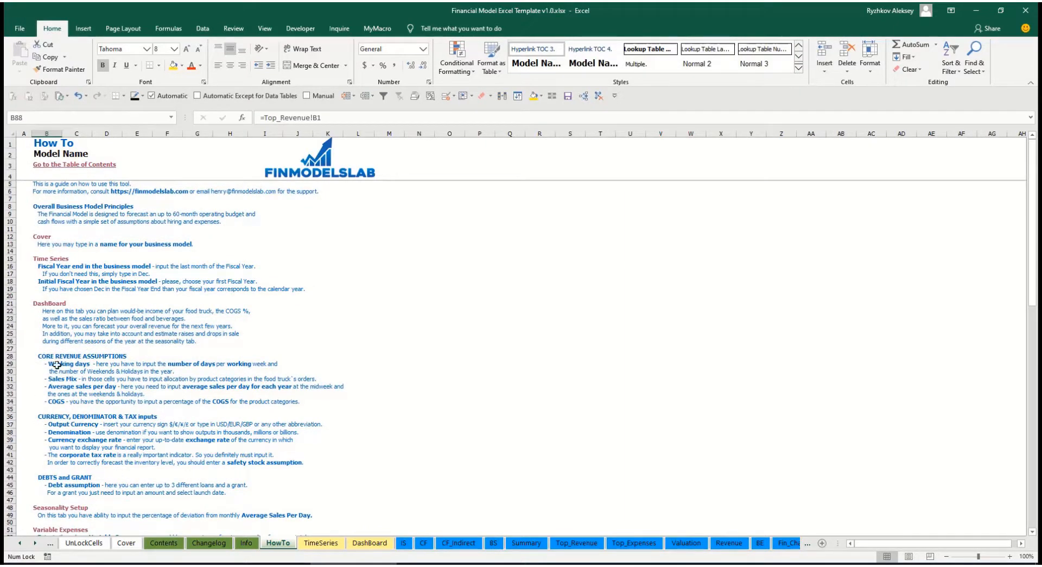
pyautogui.scroll(-3, 59, 364)
pyautogui.scroll(-3, 65, 403)
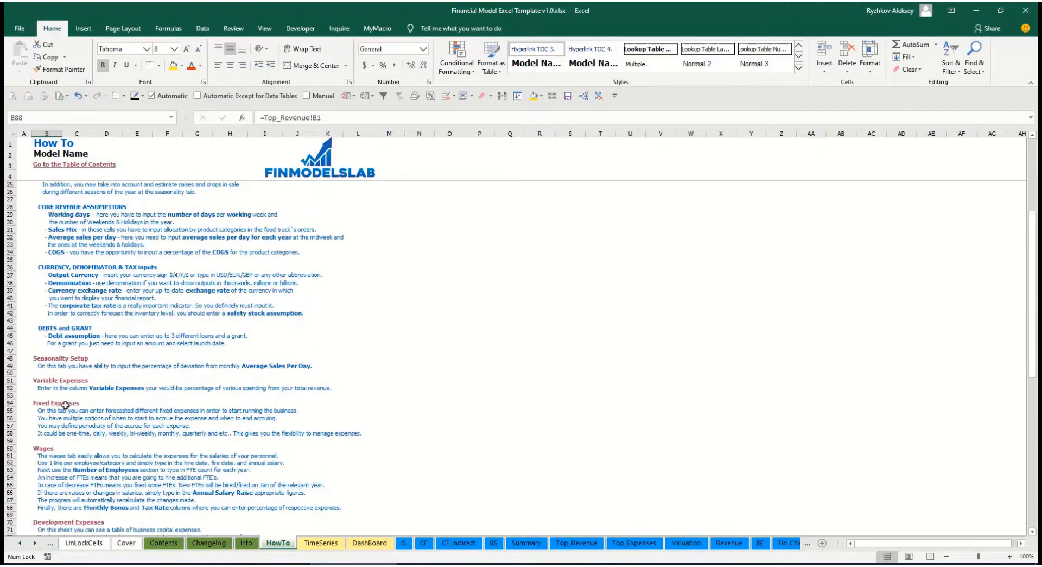
pyautogui.scroll(-6, 55, 430)
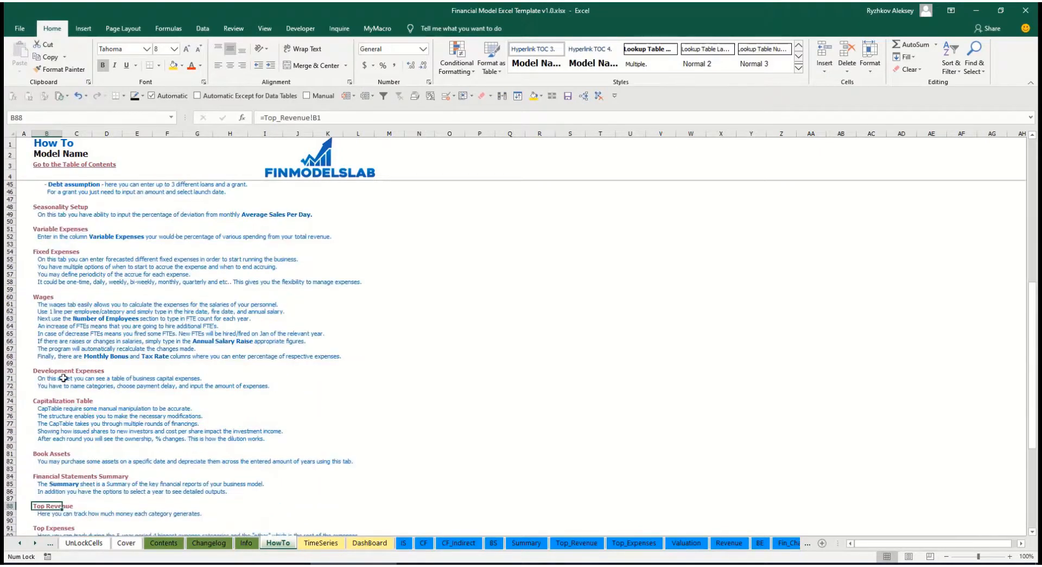
pyautogui.scroll(12, 67, 372)
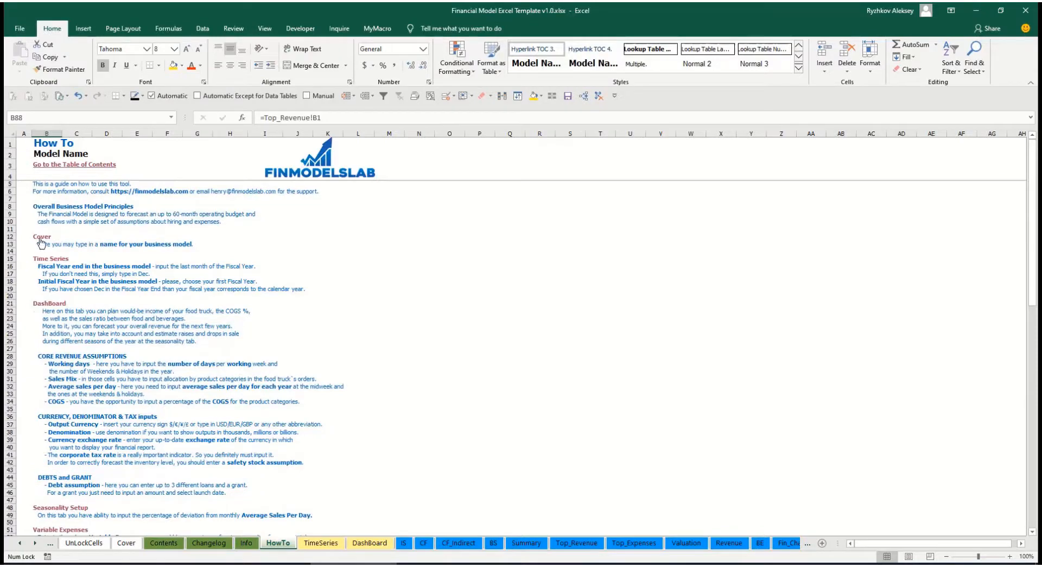
pyautogui.scroll(-10, 48, 313)
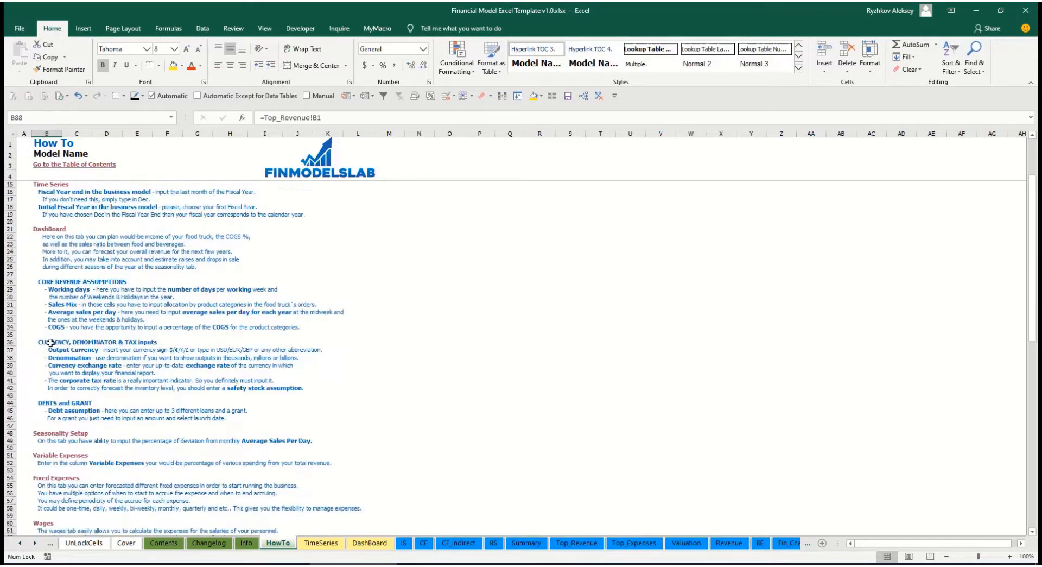
pyautogui.scroll(-3, 53, 311)
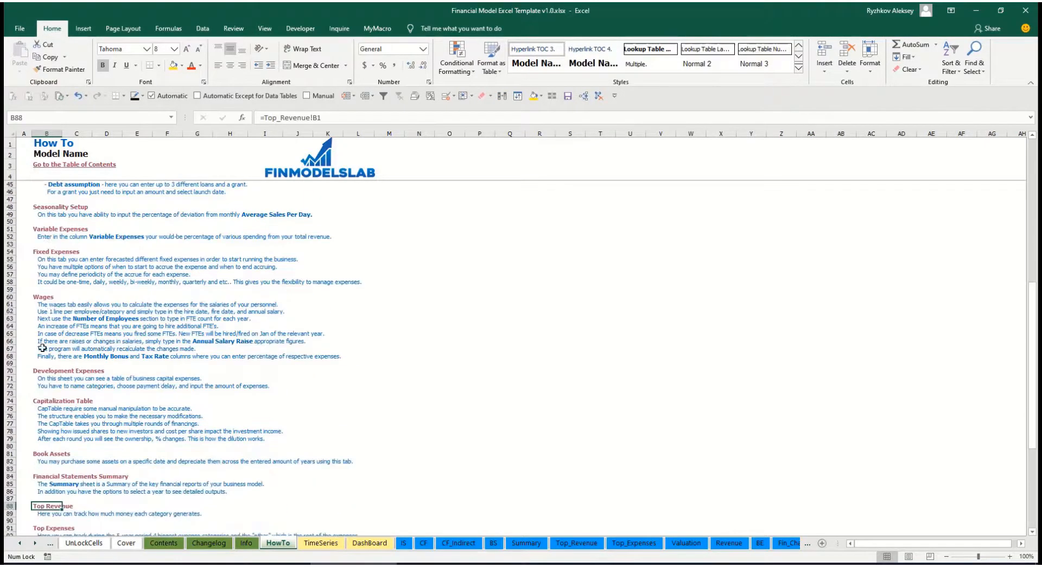
pyautogui.click(41, 458)
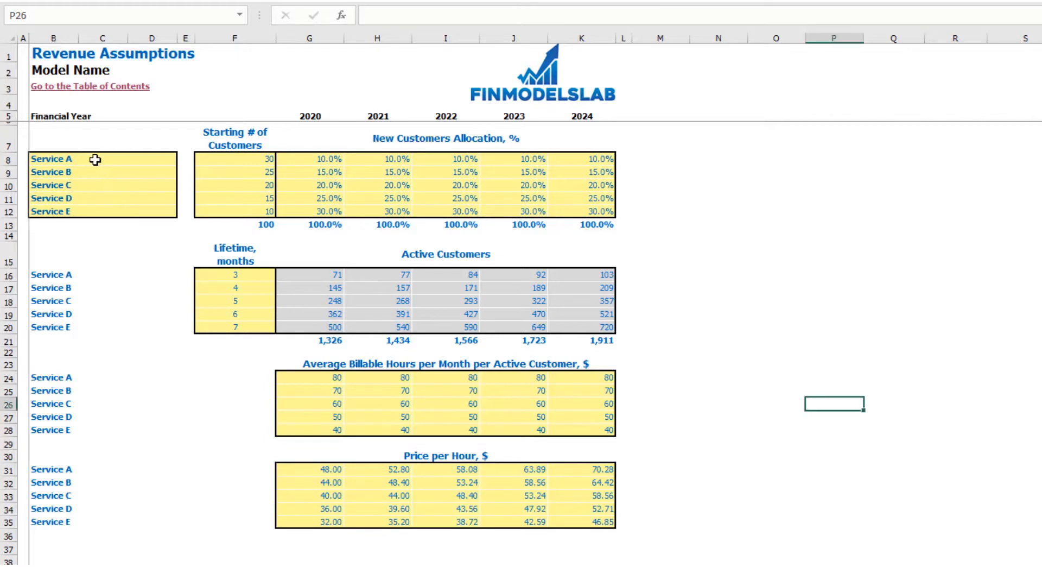
# - Rename Service A as Offering 1 in the service names list
pyautogui.moveTo(95, 159); pyautogui.dragTo(103, 207)
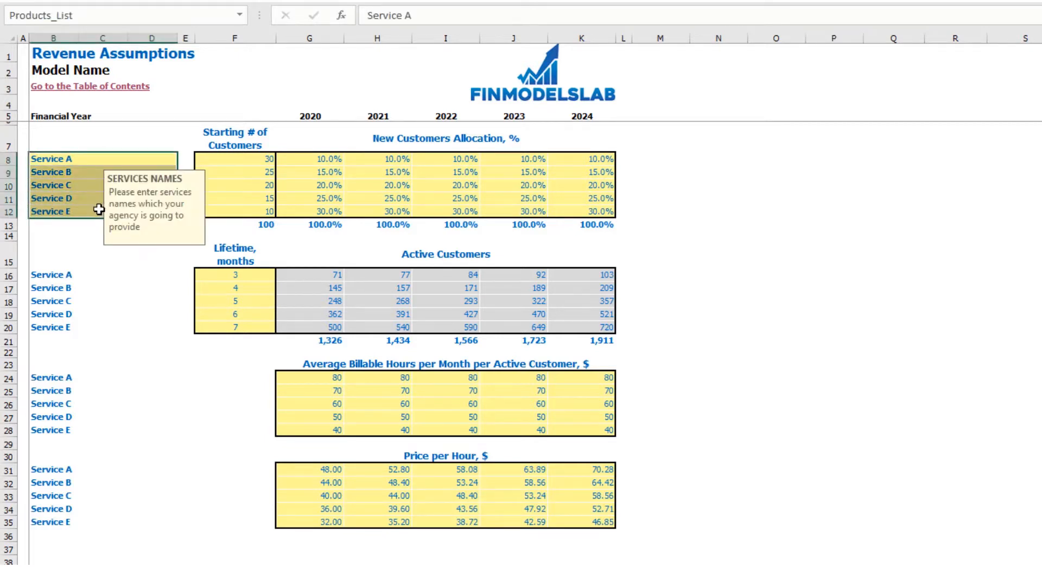
pyautogui.click(60, 160)
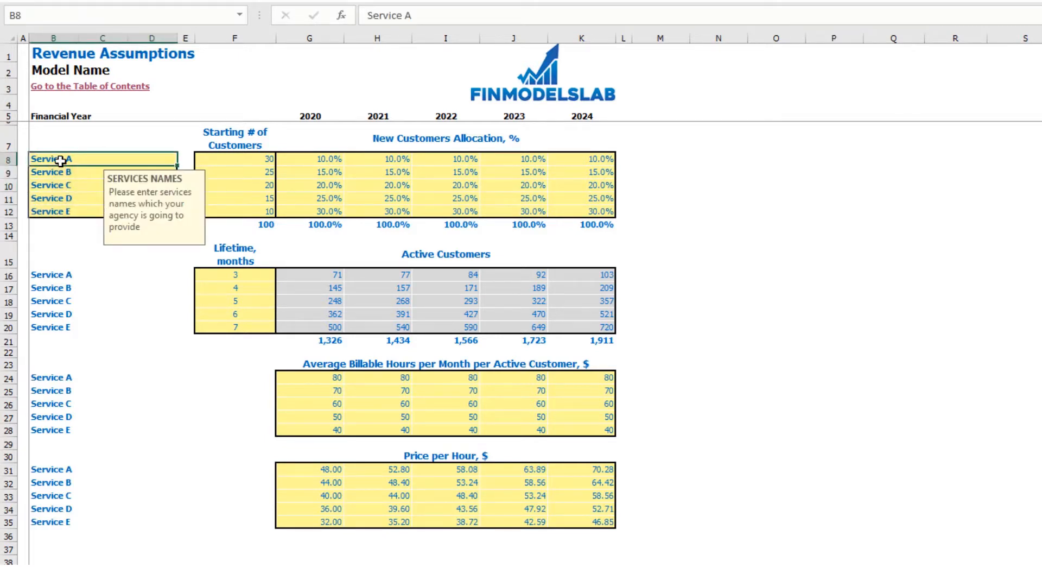
pyautogui.write('Offering')
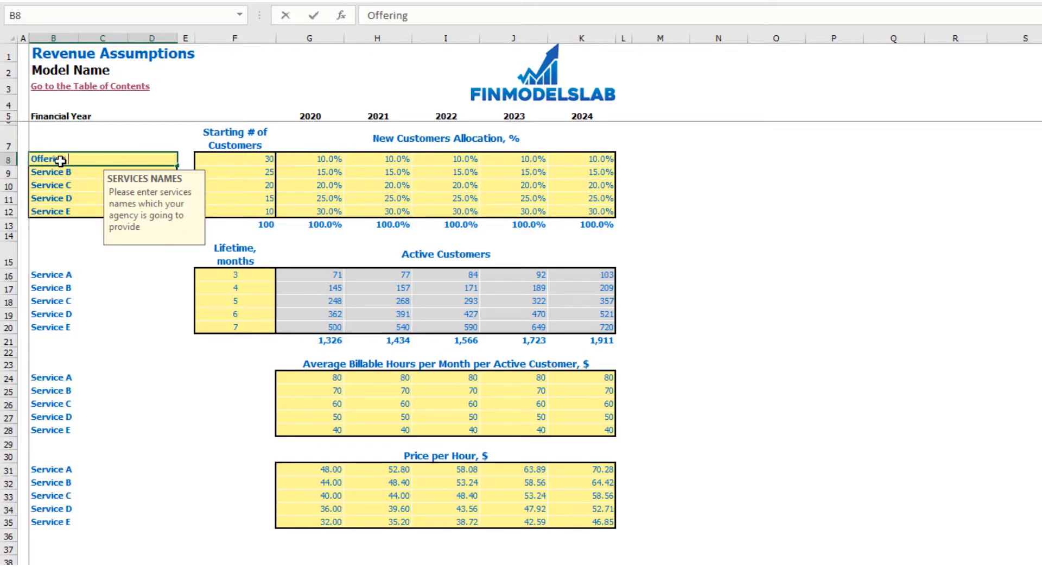
pyautogui.write(' 1')
pyautogui.press('Return')
pyautogui.click(70, 225)
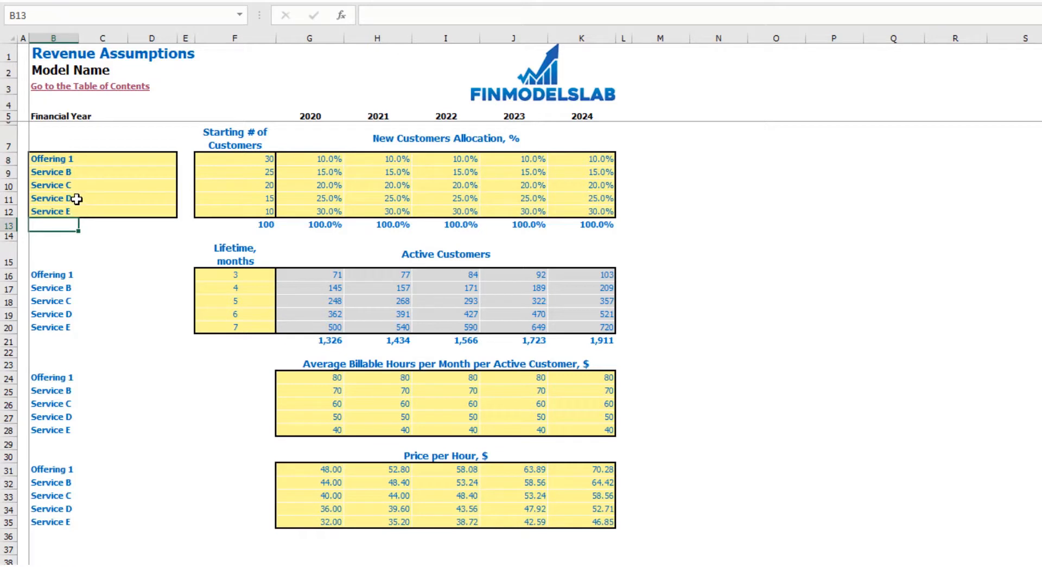
# - Clear the names, starting customer counts and new customer allocations of Service D and Service E
pyautogui.moveTo(81, 198); pyautogui.dragTo(589, 209)
pyautogui.press('Delete')
pyautogui.click(776, 171)
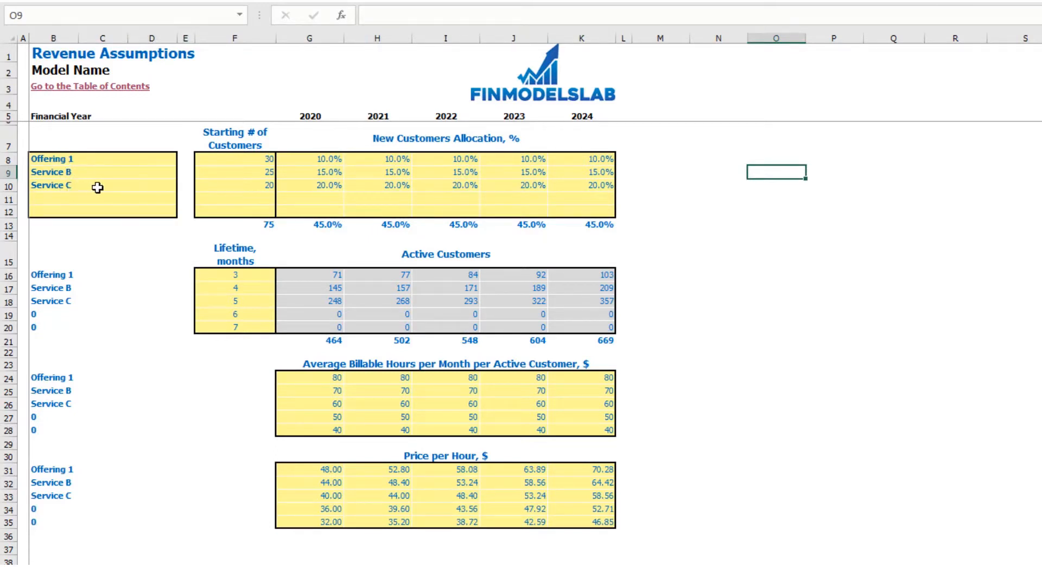
# - Undo the clearing of the Service D and E rows and the renaming of the first service
pyautogui.hotkey('ctrl', 'z')
pyautogui.hotkey('ctrl', 'z')
pyautogui.click(742, 226)
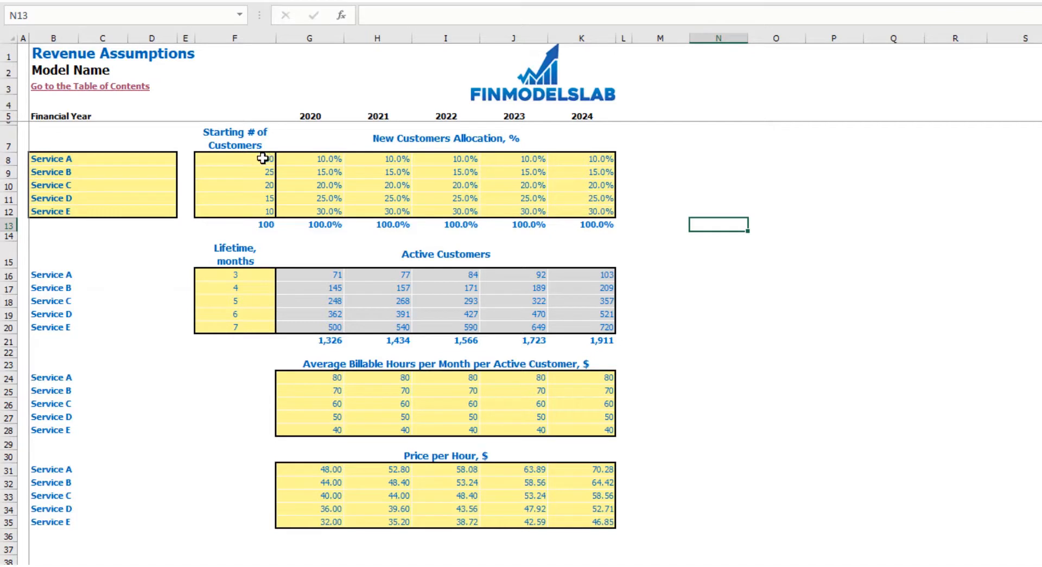
# - Set the starting number of customers to 50 for Service A and 60 for Service B
pyautogui.click(242, 162)
pyautogui.write('50')
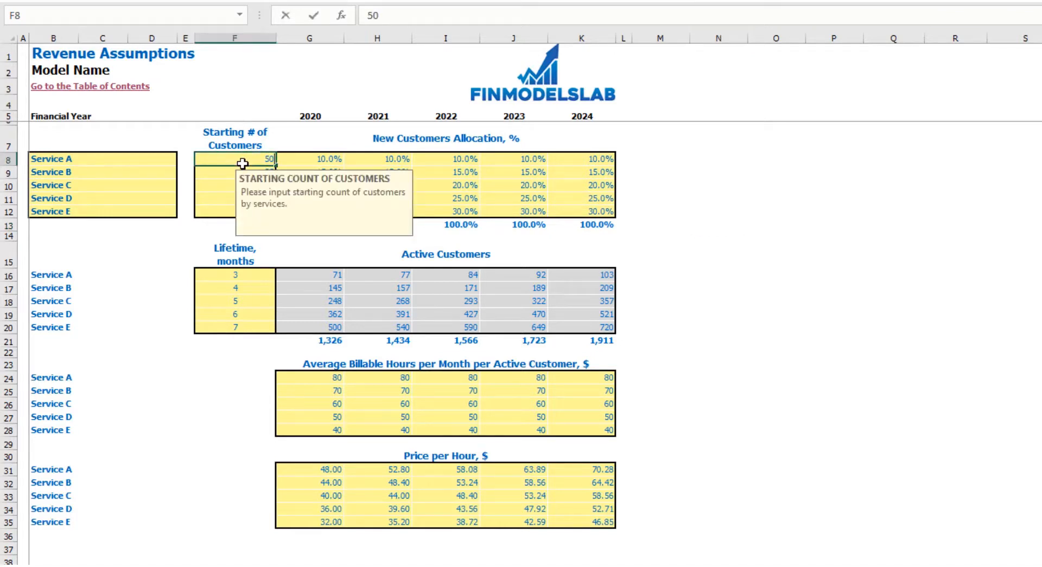
pyautogui.press('Return')
pyautogui.write('60')
pyautogui.press('Return')
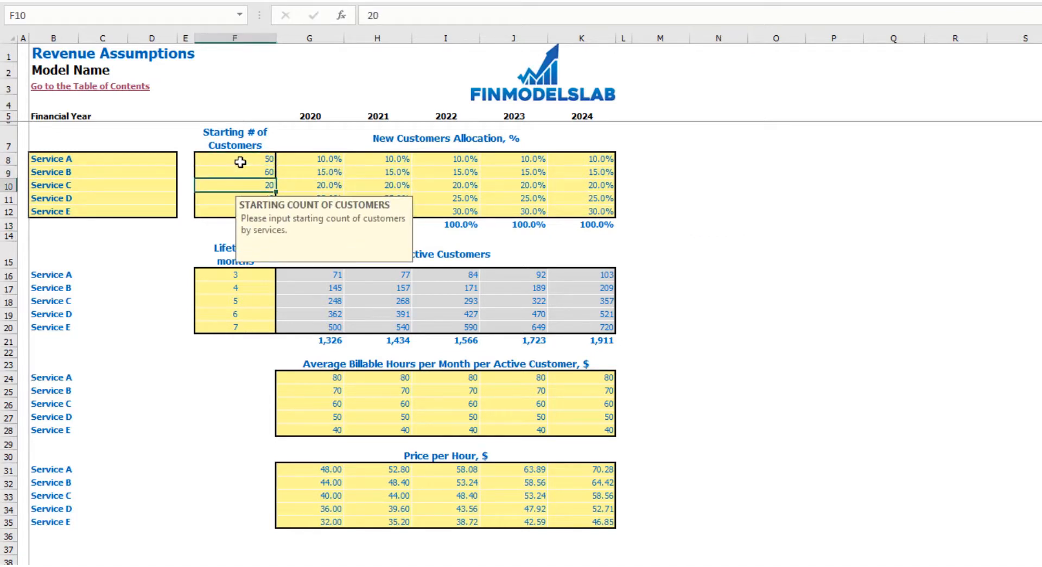
# - Clear the starting number of customers for all five services and check the total's formula
pyautogui.moveTo(240, 161); pyautogui.dragTo(220, 205)
pyautogui.press('Delete')
pyautogui.click(901, 173)
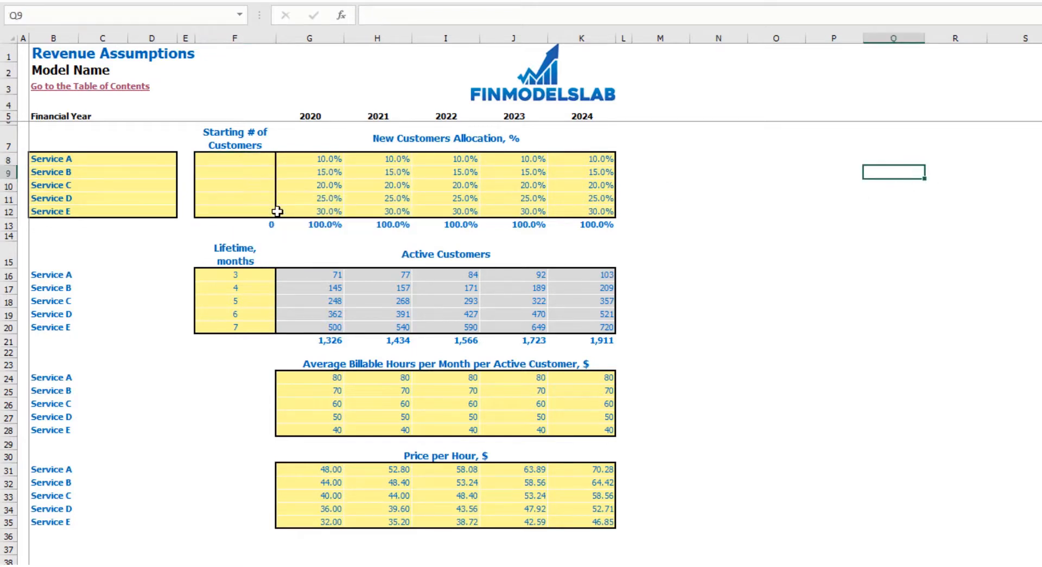
pyautogui.click(266, 223)
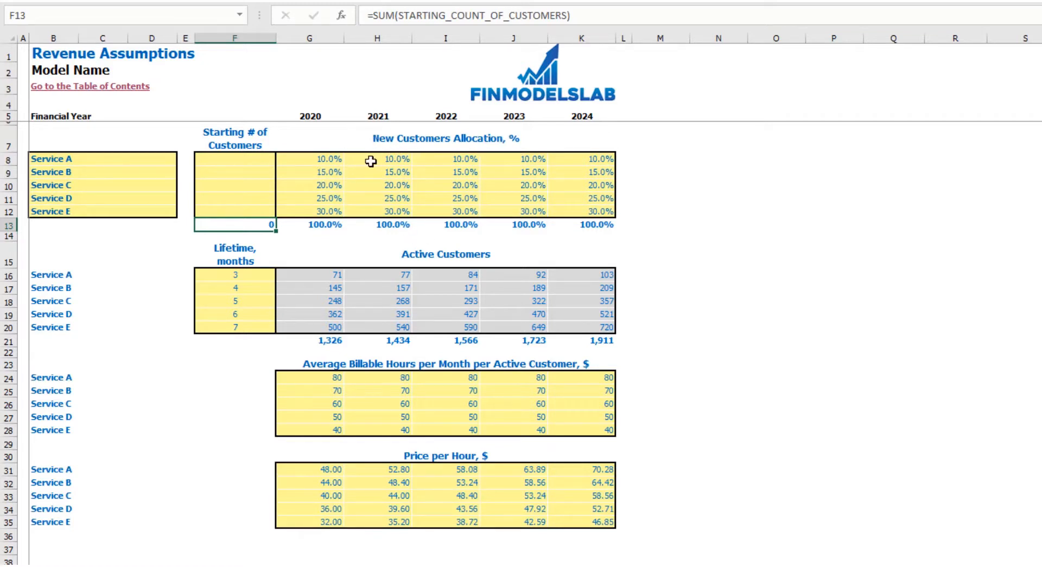
# - Set Service A's new customers allocation to 10% for 2020, 15% for 2021 and 20% for 2022
pyautogui.click(333, 158)
pyautogui.moveTo(335, 176); pyautogui.dragTo(580, 206)
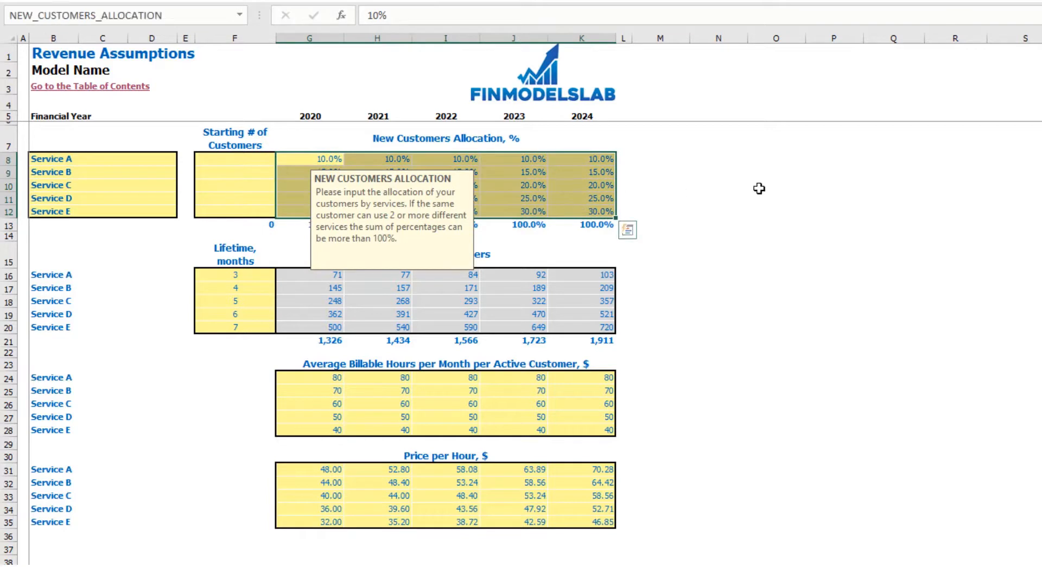
pyautogui.click(777, 186)
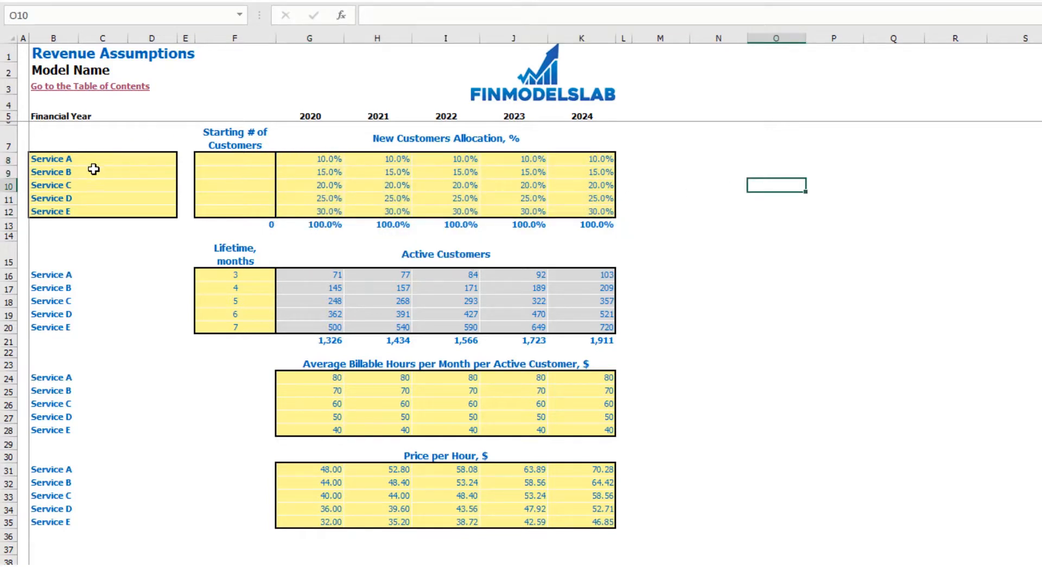
pyautogui.click(340, 159)
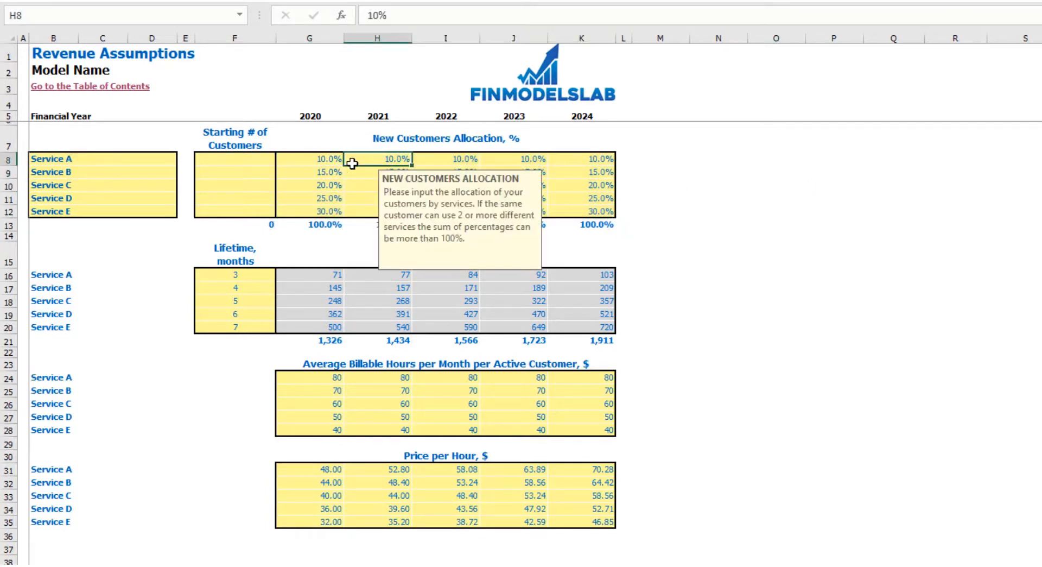
pyautogui.write('10%')
pyautogui.press('Tab')
pyautogui.write('15%')
pyautogui.press('Tab')
pyautogui.write('20%')
pyautogui.press('Return')
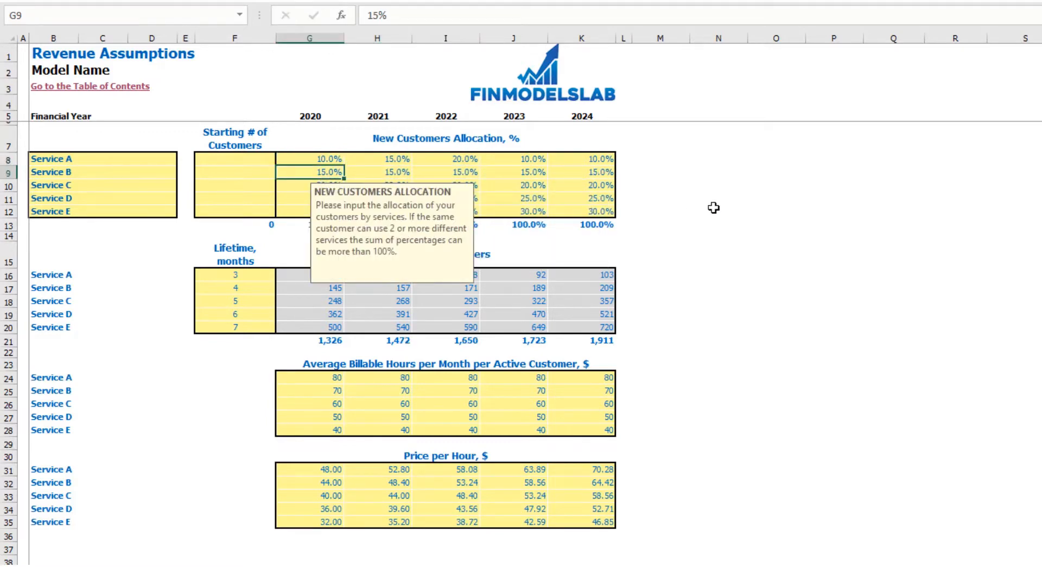
pyautogui.click(712, 211)
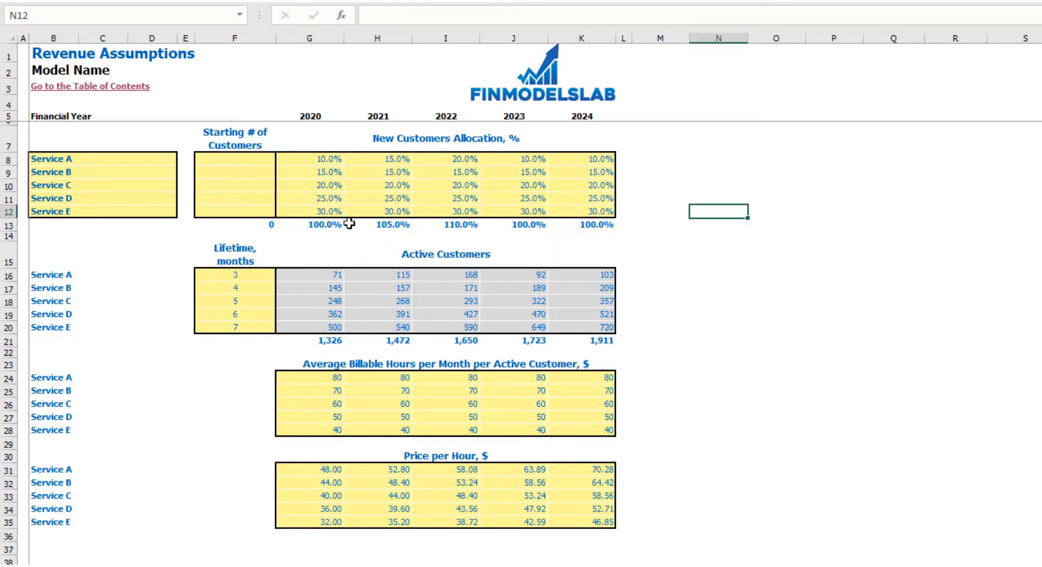
# - Set Service E's new customers allocation to 25% for 2021 and 20% for 2022, and check the yearly totals
pyautogui.moveTo(314, 225); pyautogui.dragTo(597, 227)
pyautogui.click(716, 211)
pyautogui.click(406, 213)
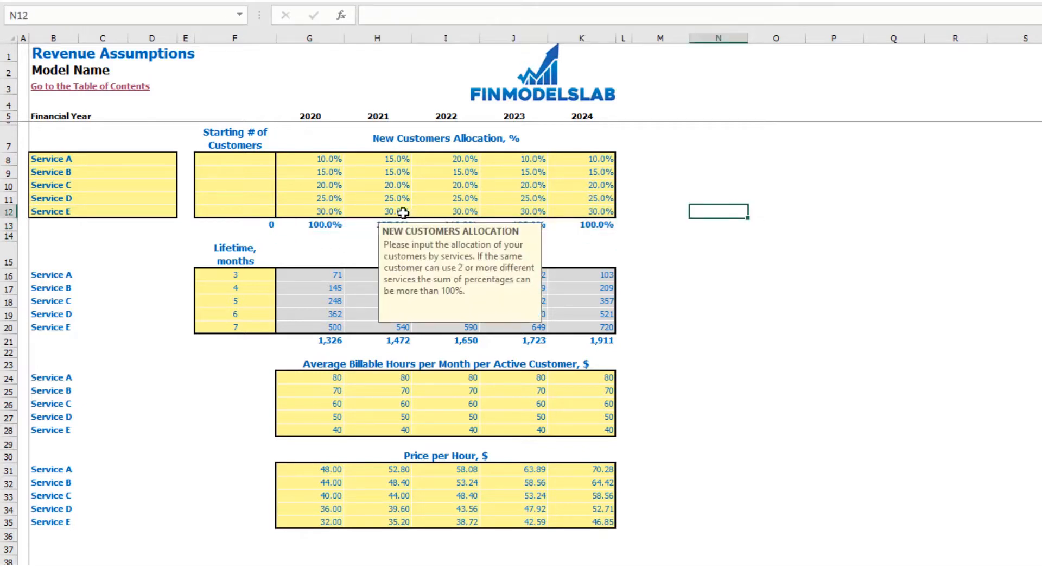
pyautogui.write('25')
pyautogui.press('Tab')
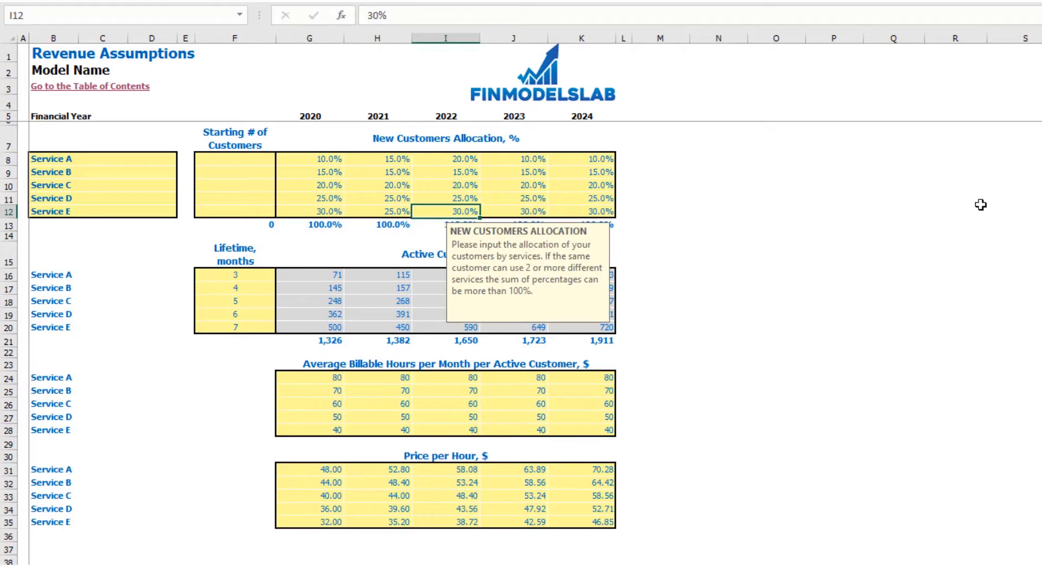
pyautogui.write('20')
pyautogui.press('Return')
pyautogui.click(980, 202)
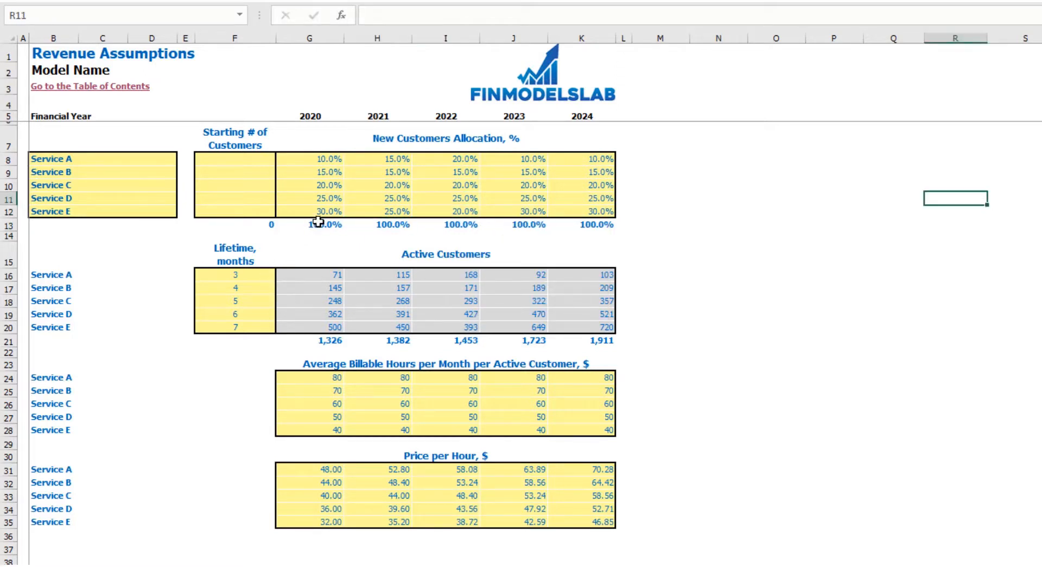
pyautogui.moveTo(318, 220); pyautogui.dragTo(582, 223)
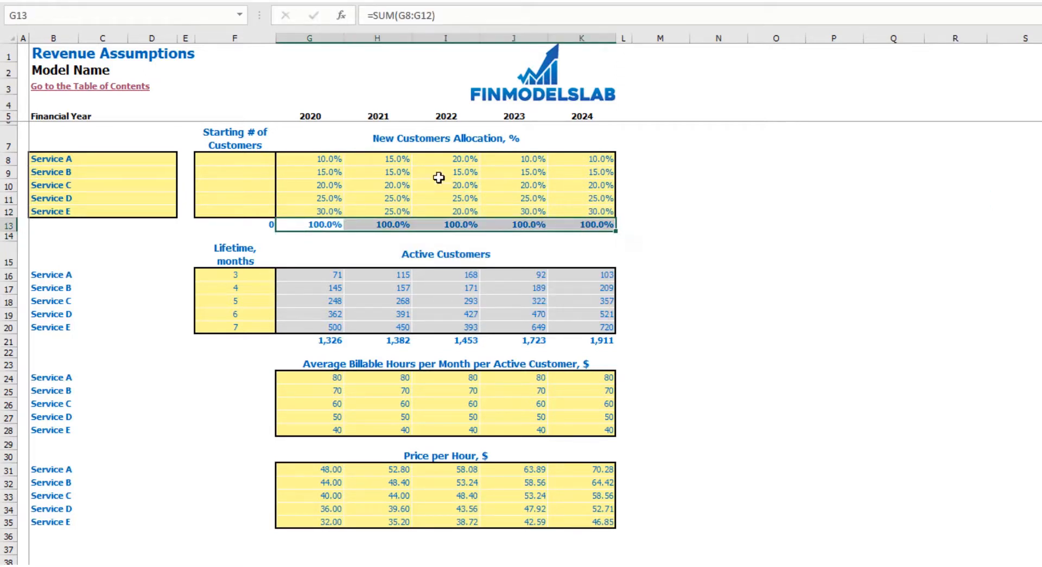
pyautogui.click(707, 211)
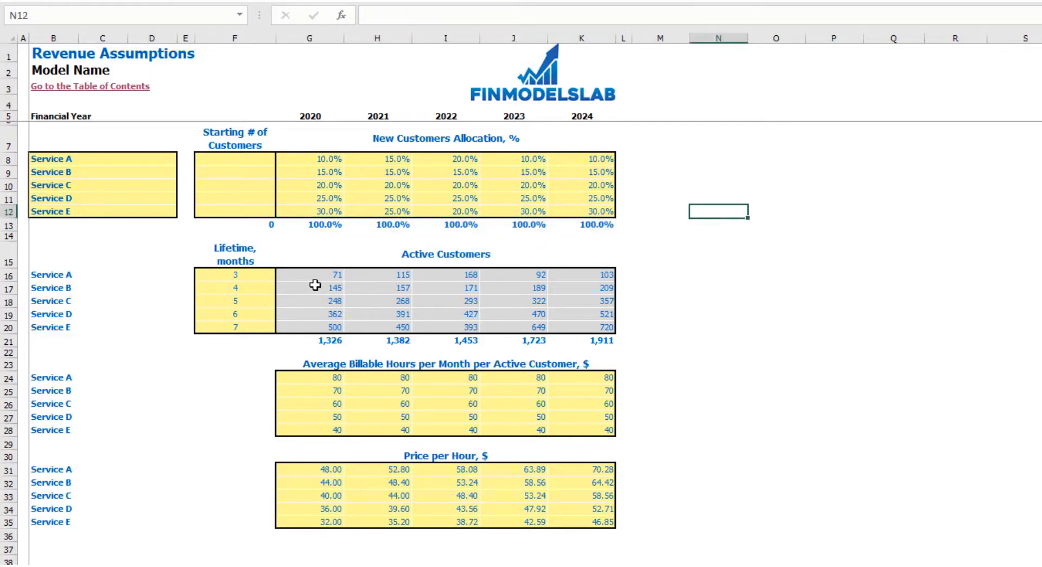
# - Set the customer lifetimes of Services A to E to 5, 6, 10, 12 and 15 months
pyautogui.click(210, 272)
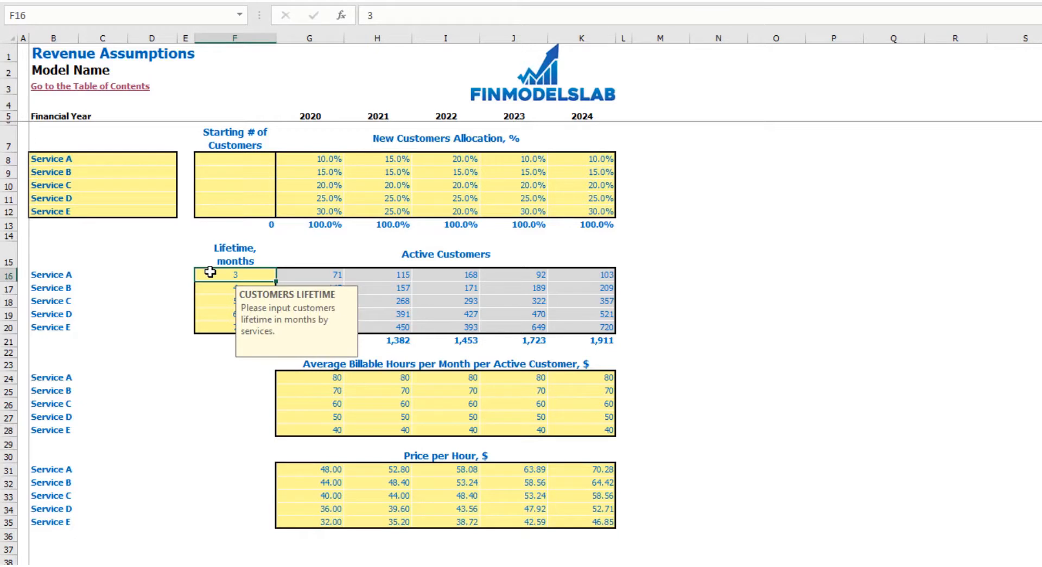
pyautogui.write('5')
pyautogui.press('Return')
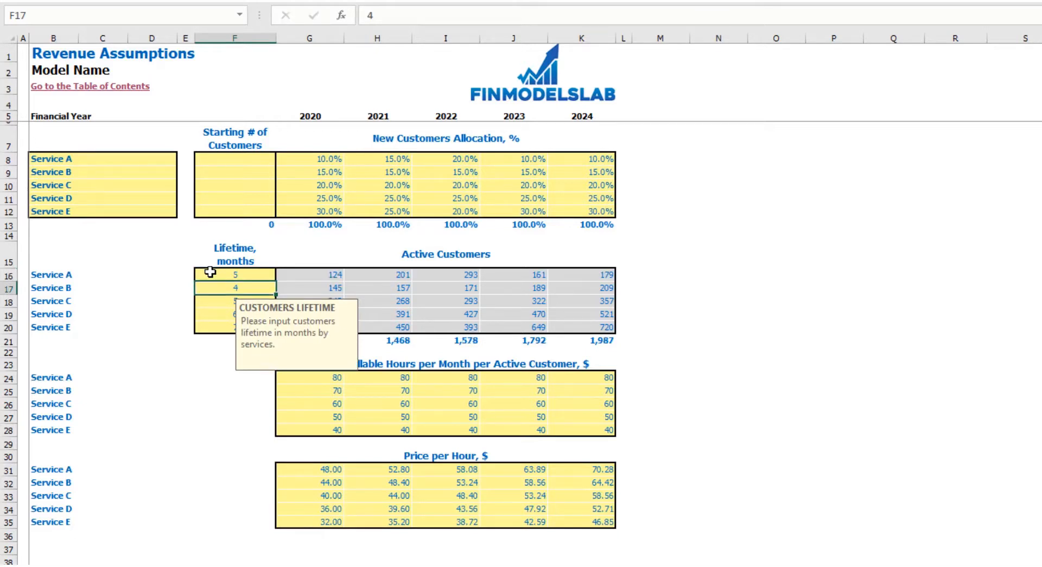
pyautogui.write('6')
pyautogui.press('Return')
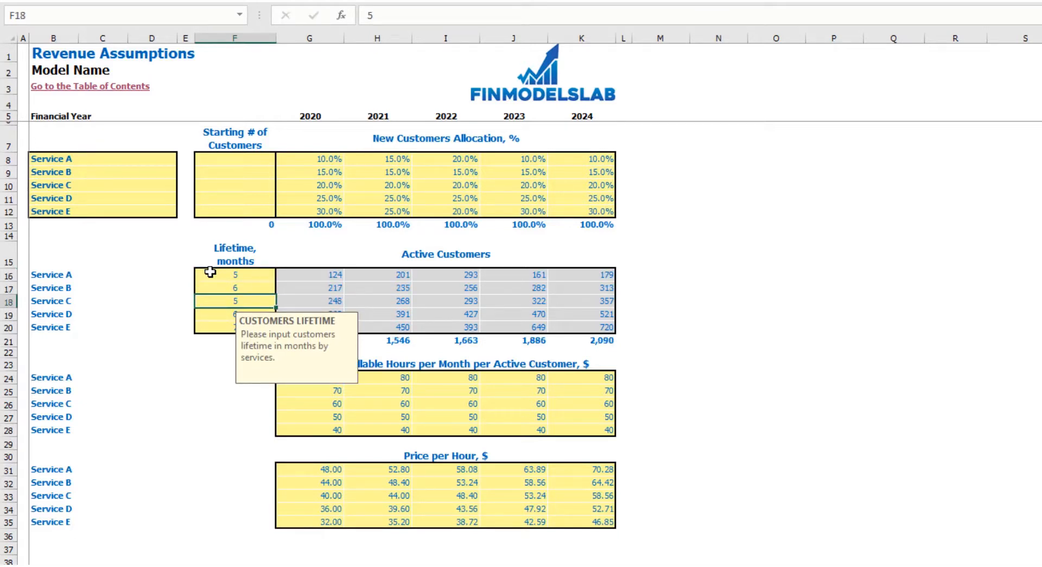
pyautogui.write('10')
pyautogui.press('Return')
pyautogui.write('12')
pyautogui.press('Return')
pyautogui.write('15')
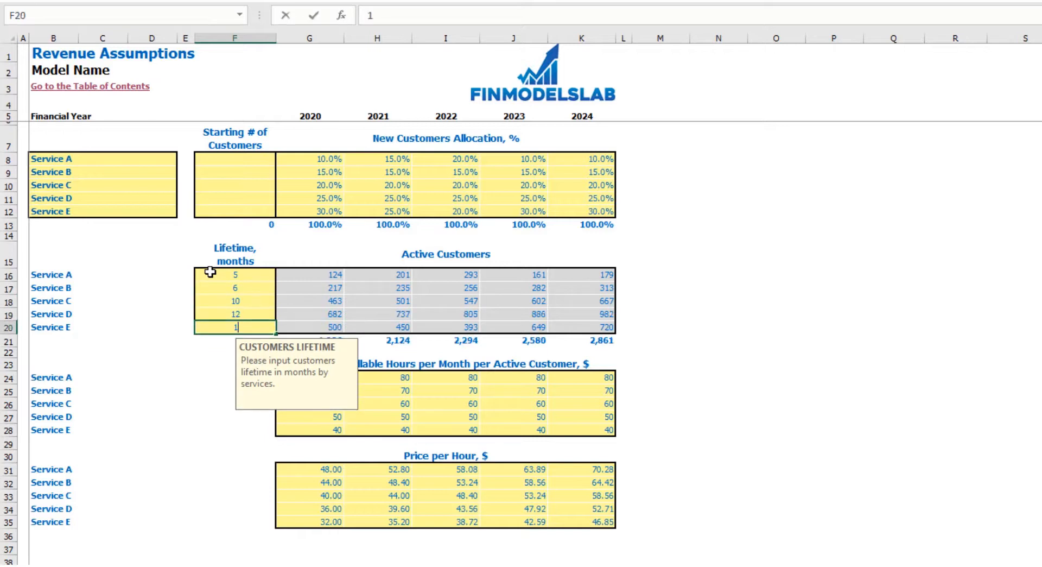
pyautogui.press('Return')
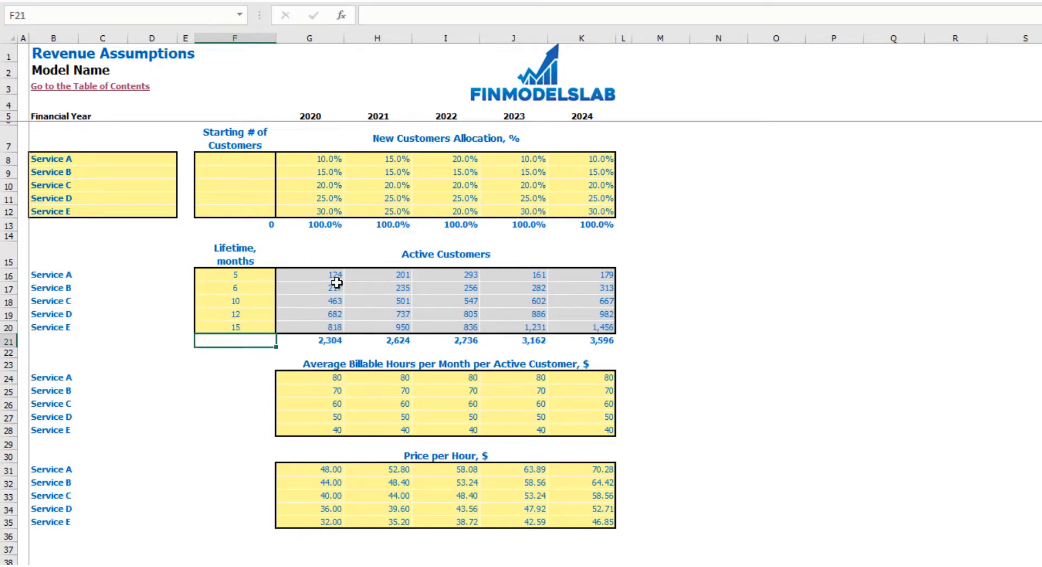
# - Set Service A's customer lifetime to 8 months and review the yearly totals of active customers
pyautogui.moveTo(332, 275); pyautogui.dragTo(605, 328)
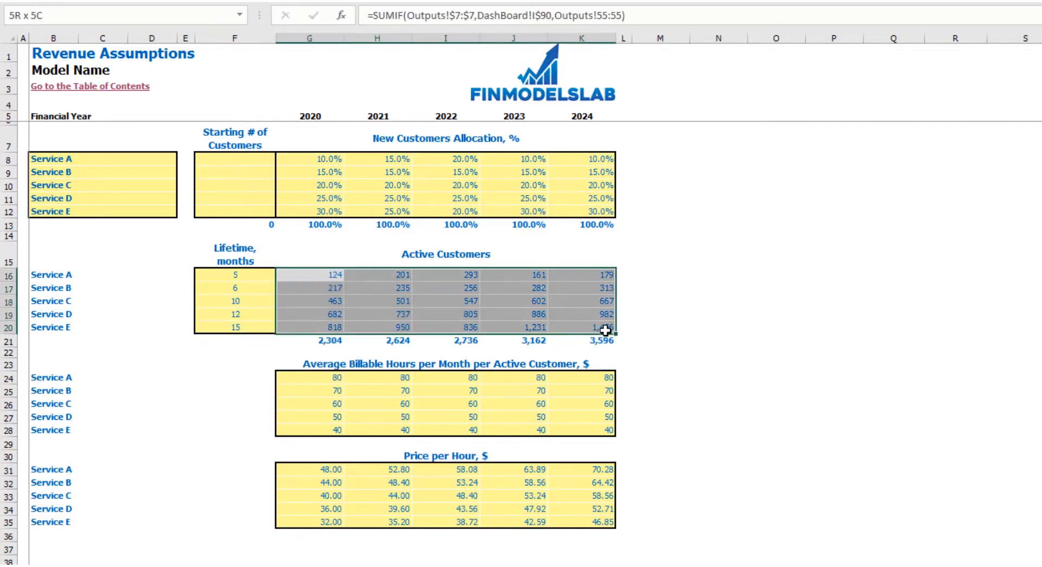
pyautogui.click(258, 275)
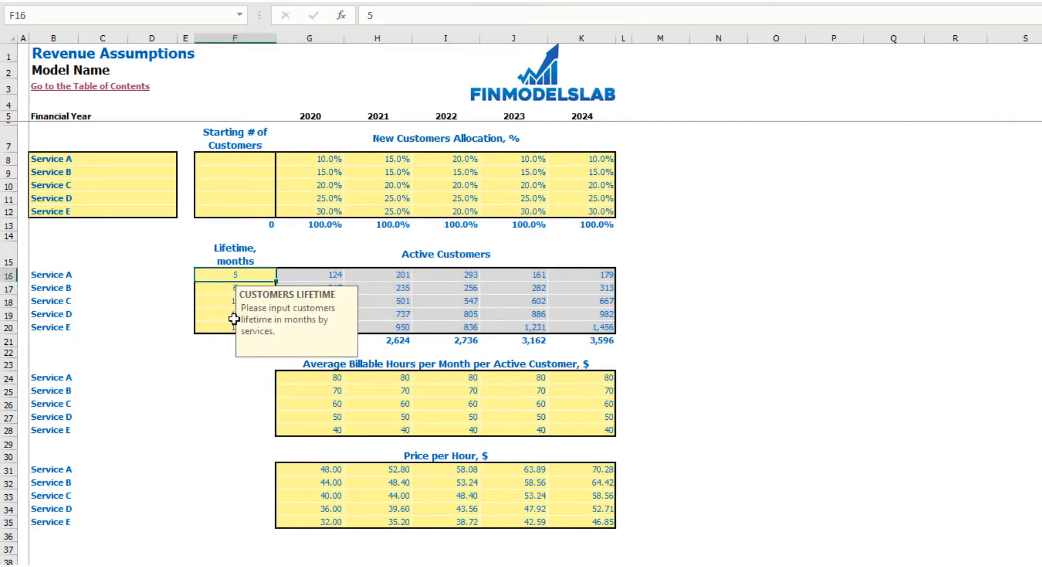
pyautogui.write('8')
pyautogui.press('Return')
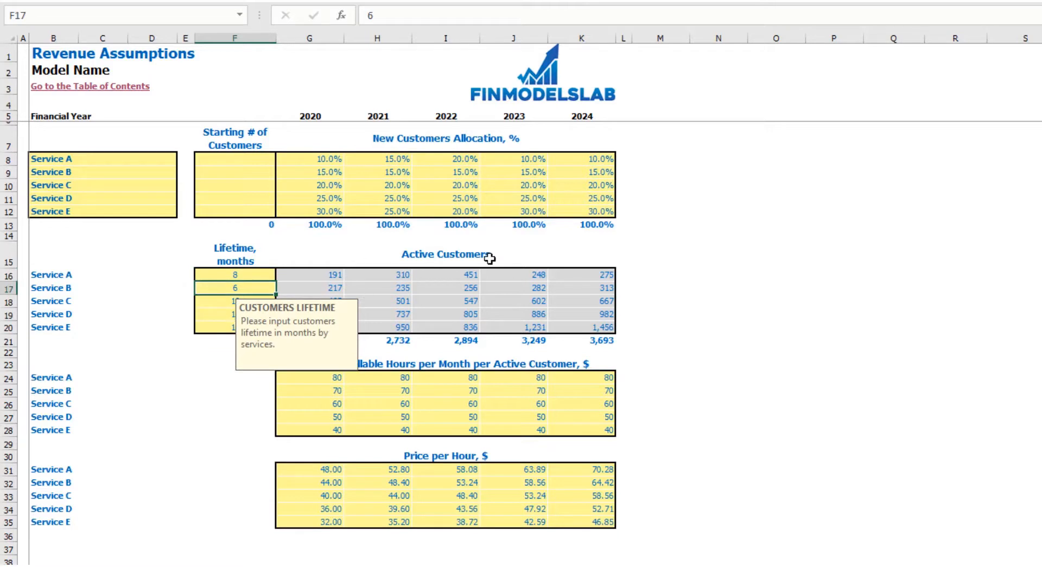
pyautogui.click(672, 244)
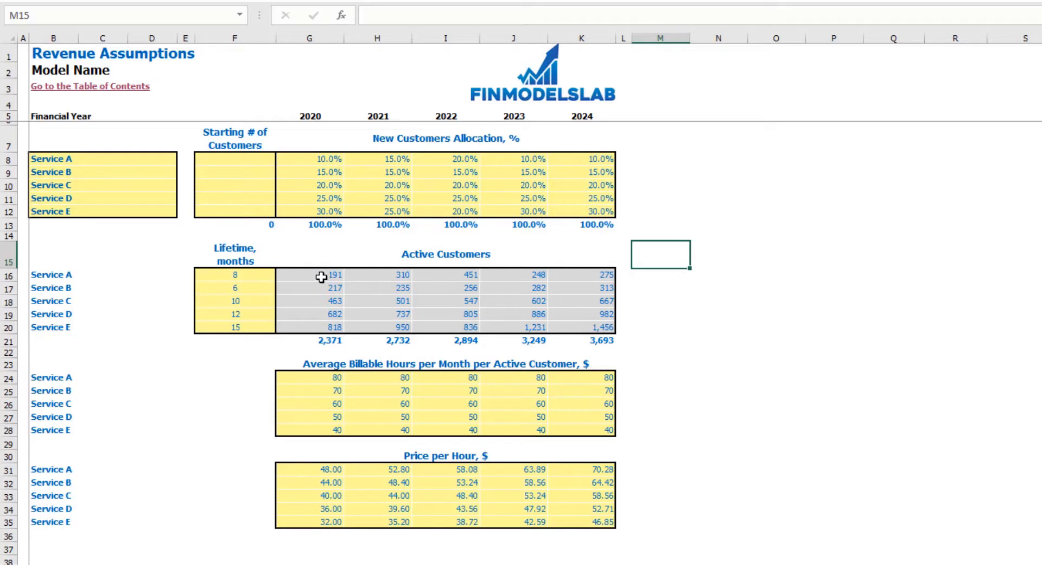
pyautogui.click(329, 342)
pyautogui.moveTo(329, 342); pyautogui.dragTo(581, 340)
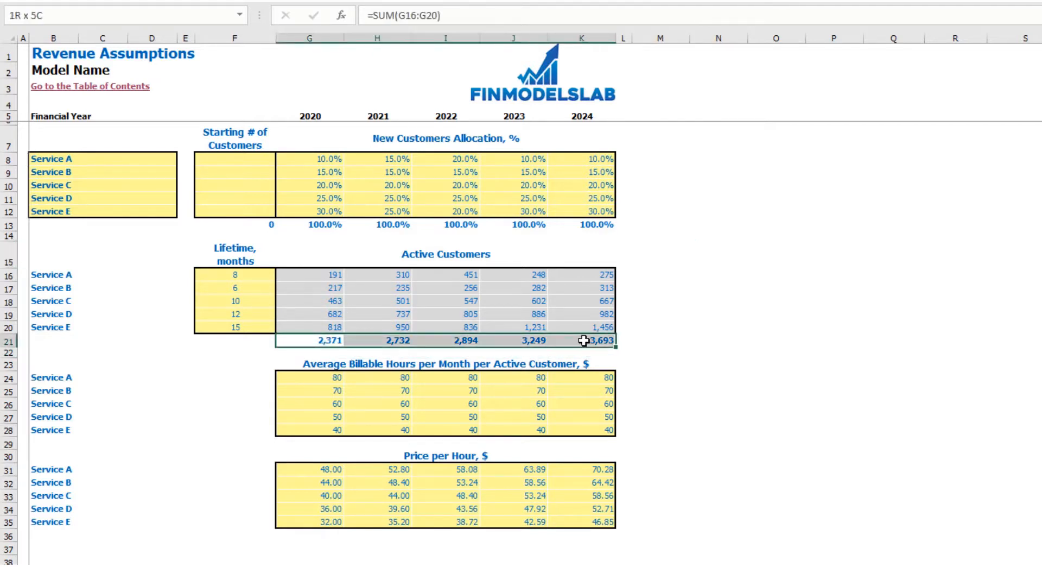
pyautogui.click(725, 320)
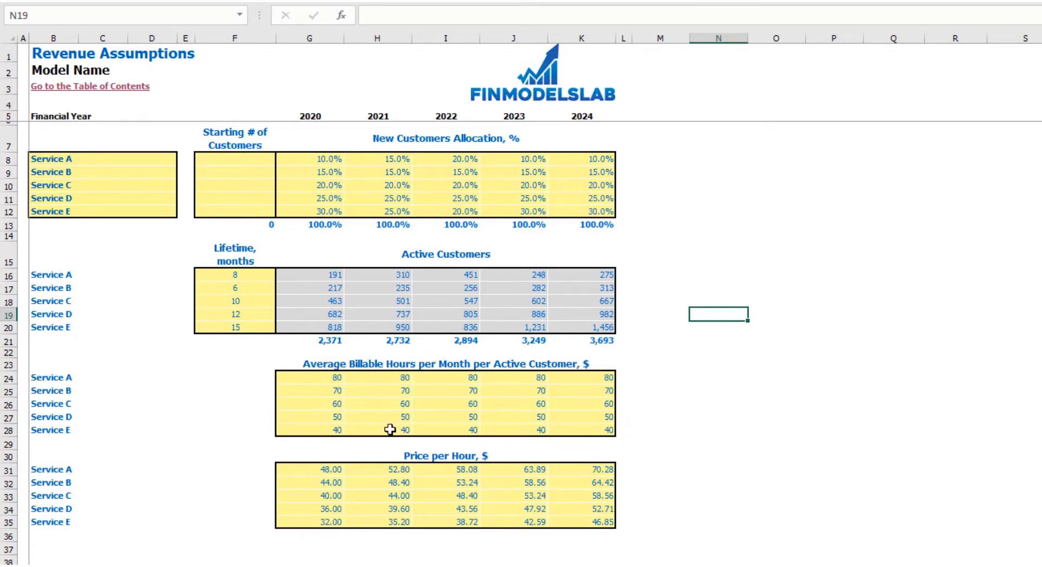
# - Set Service A's average billable hours per month to 100, 110, 120, 130 and 140 for 2020 through 2024
pyautogui.click(44, 378)
pyautogui.moveTo(45, 378); pyautogui.dragTo(51, 430)
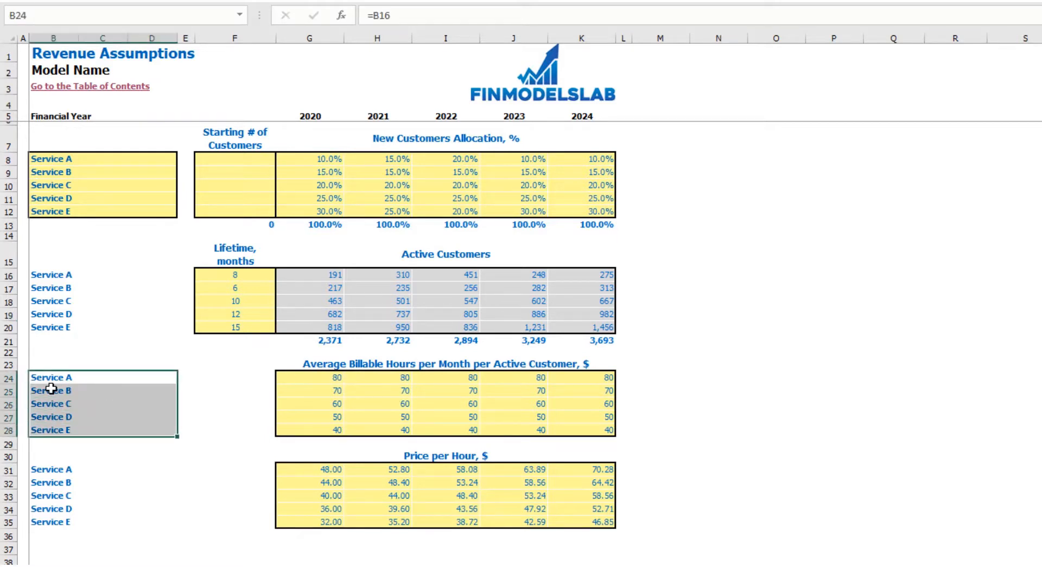
pyautogui.click(303, 381)
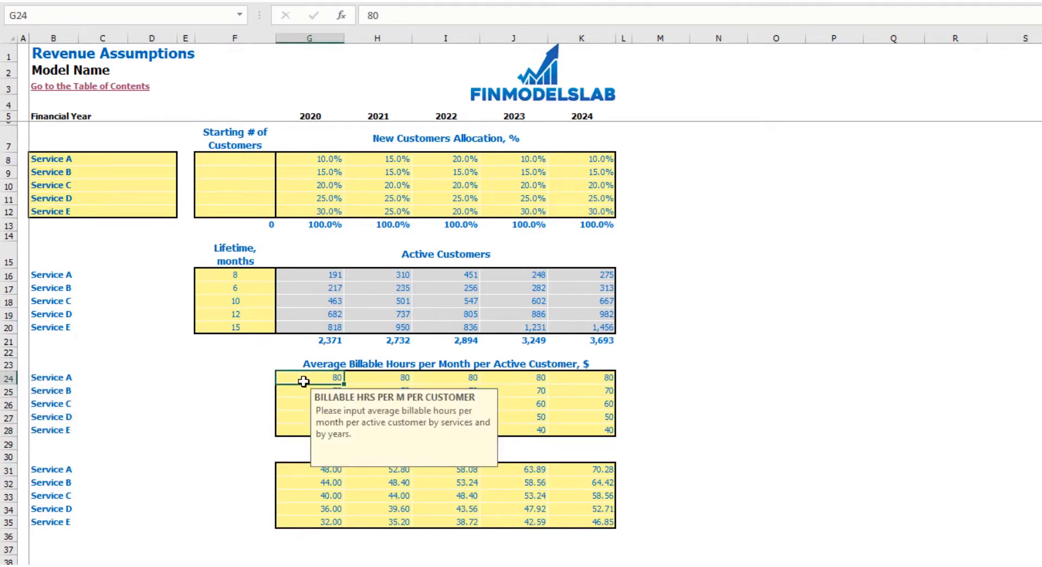
pyautogui.write('100')
pyautogui.press('Tab')
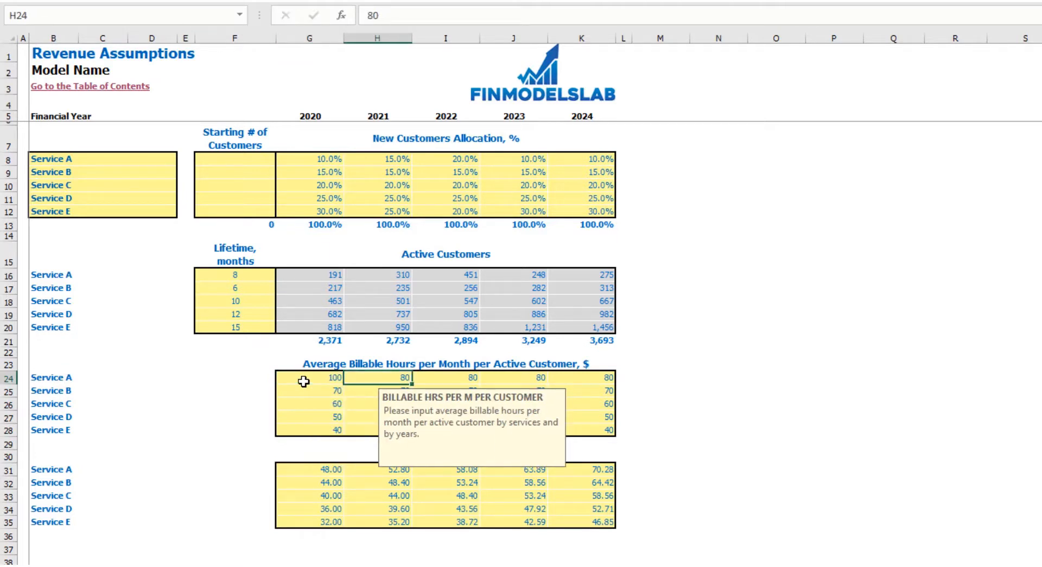
pyautogui.write('110')
pyautogui.press('Tab')
pyautogui.write('120')
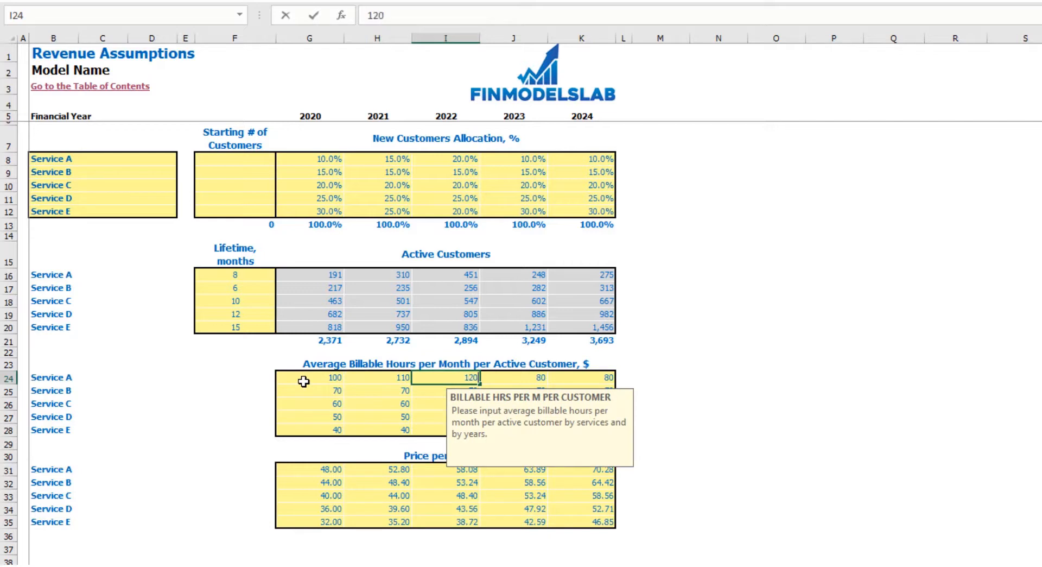
pyautogui.press('Tab')
pyautogui.write('130')
pyautogui.press('Tab')
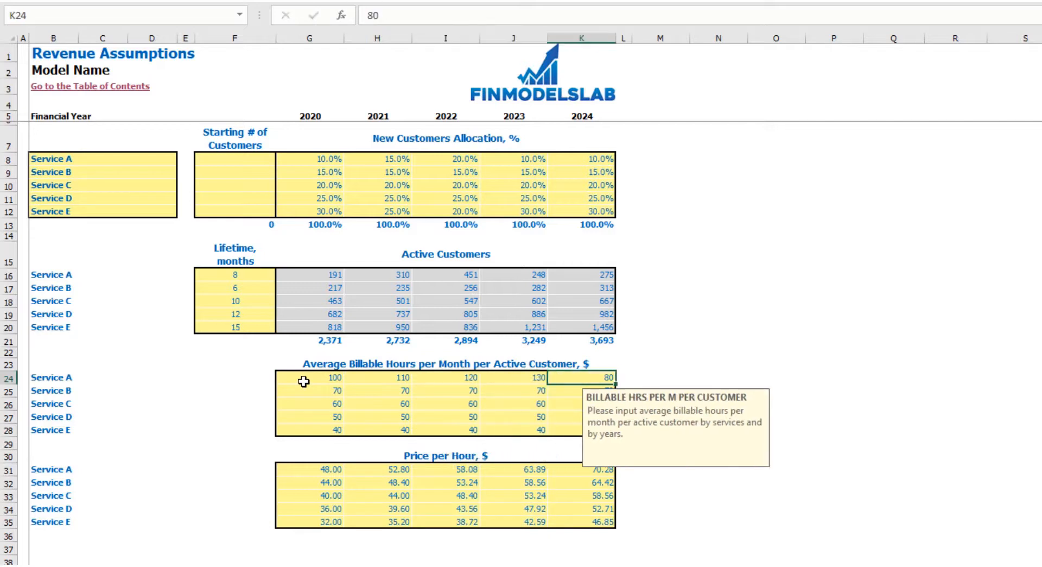
pyautogui.write('140')
pyautogui.press('Return')
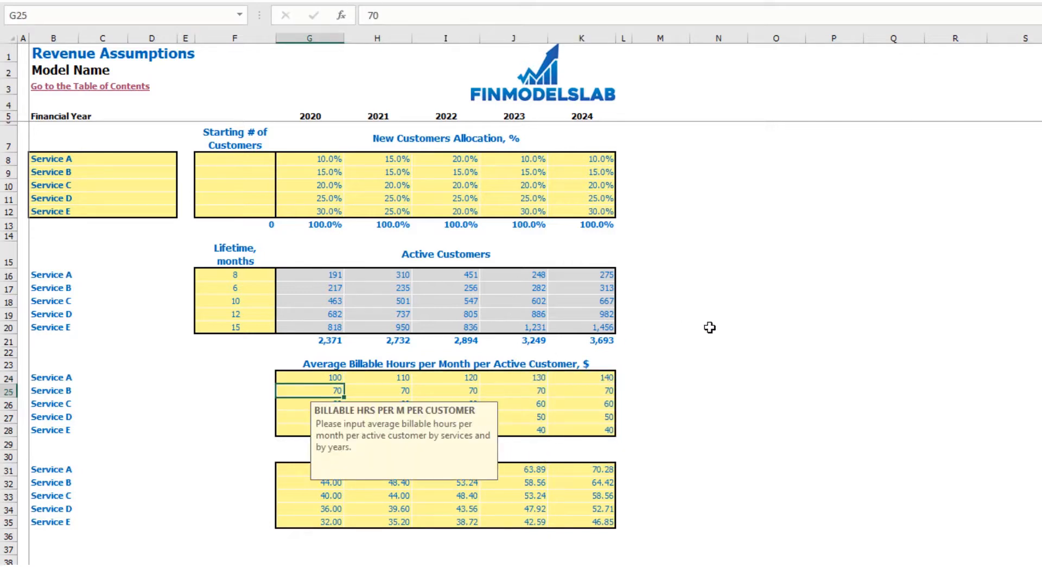
pyautogui.click(710, 328)
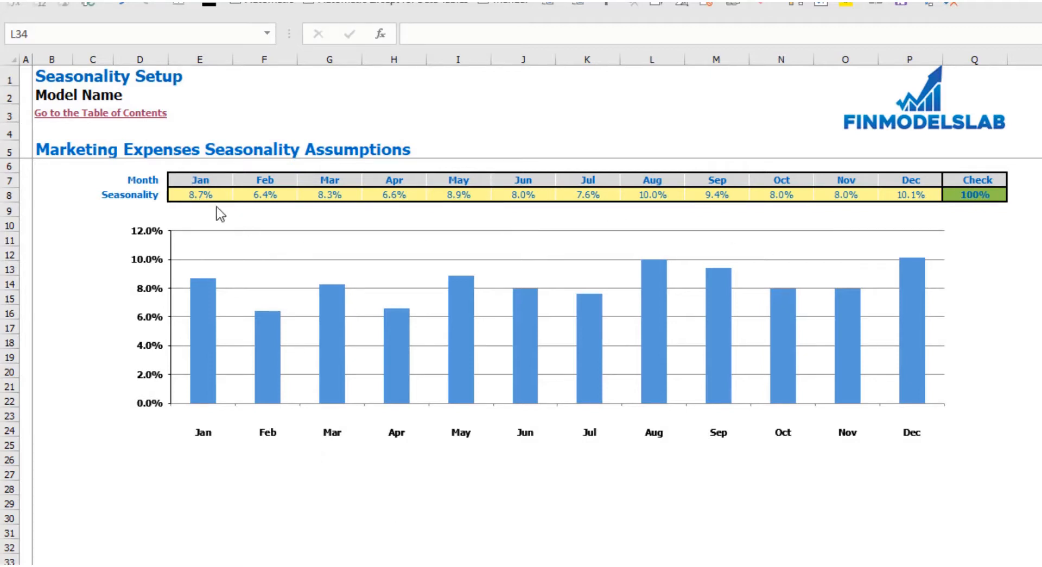
# - Set the marketing expenses seasonality to 15% for January, 10% for February, 5% for March and 10% for April
pyautogui.click(202, 194)
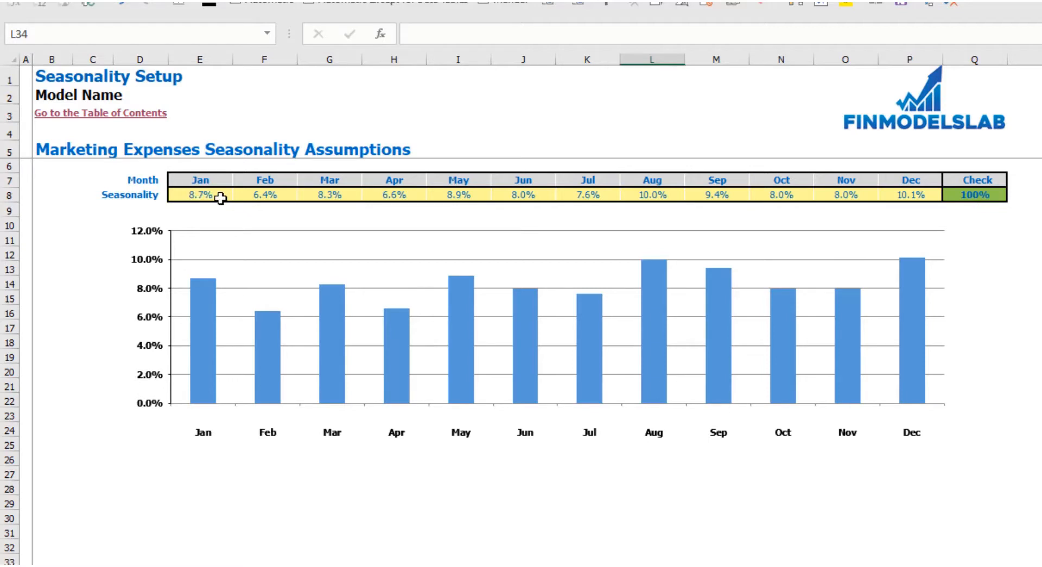
pyautogui.click(210, 195)
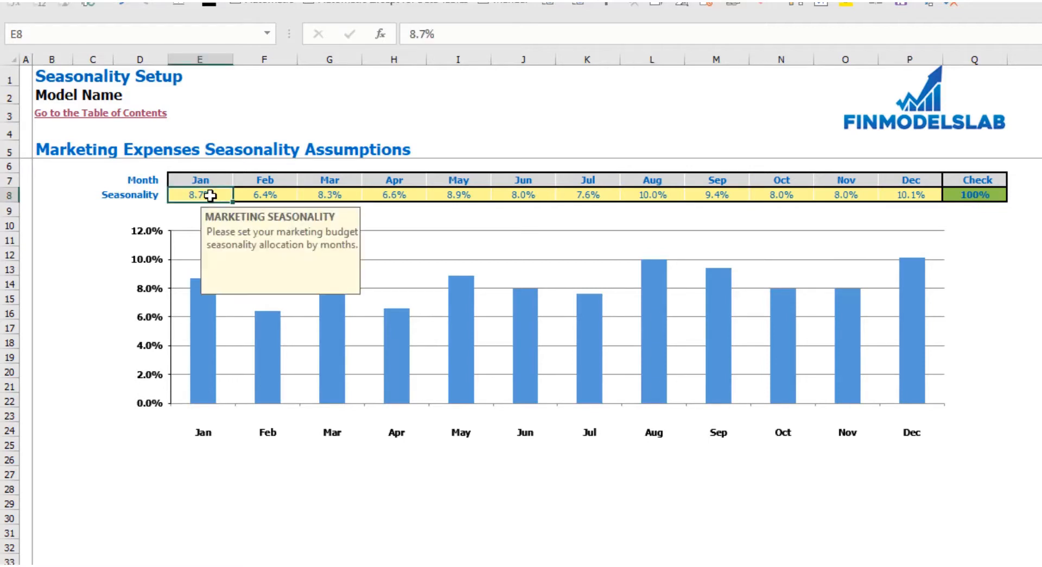
pyautogui.write('15')
pyautogui.press('Tab')
pyautogui.write('10')
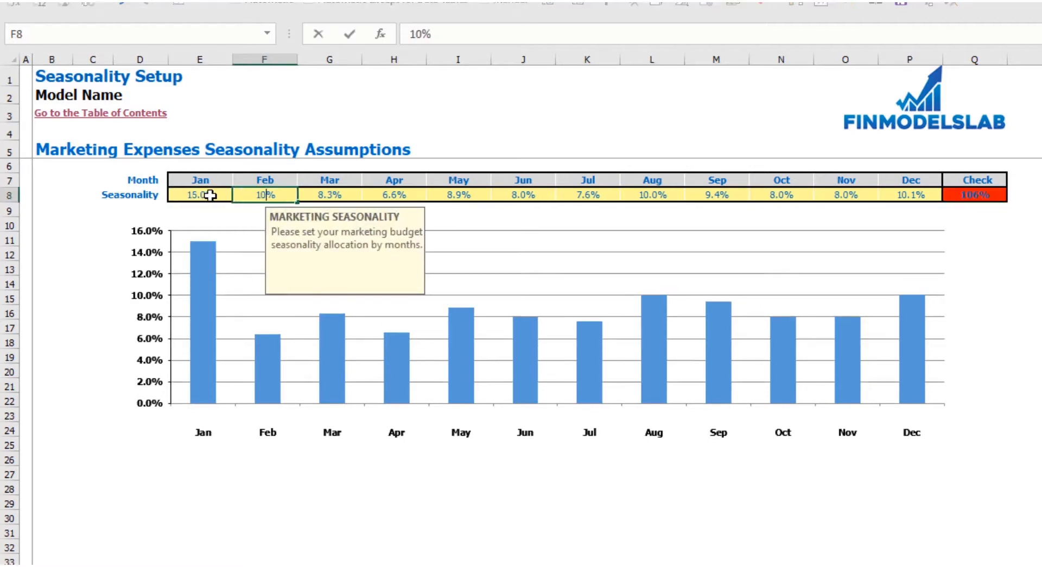
pyautogui.press('Tab')
pyautogui.write('5')
pyautogui.press('Tab')
pyautogui.write('10')
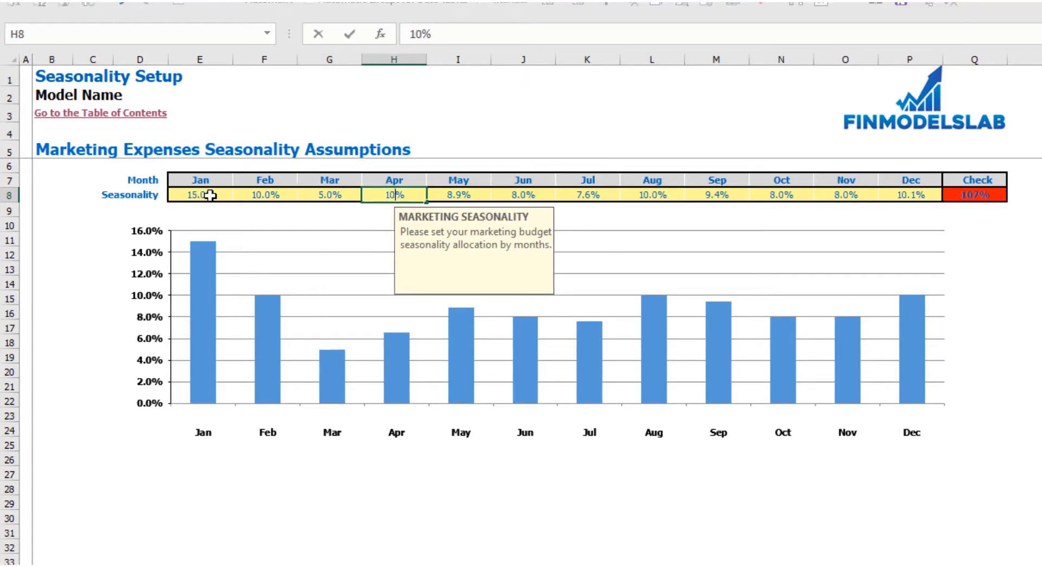
pyautogui.press('Tab')
# - Set the marketing seasonality to 8% for May, 6% for June, 7% for July and 5% for August
pyautogui.write('8')
pyautogui.press('Tab')
pyautogui.write('6')
pyautogui.press('Tab')
pyautogui.write('7')
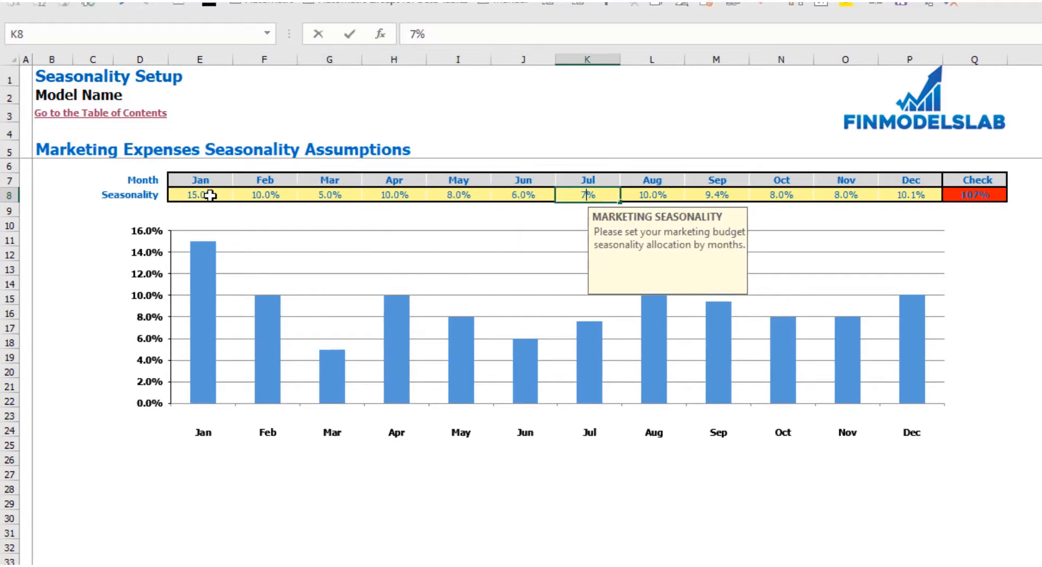
pyautogui.press('Tab')
pyautogui.write('5')
pyautogui.press('Tab')
# - Set the marketing seasonality to 10% for September, 15% for October, 5% for November and 5% for December
pyautogui.write('10')
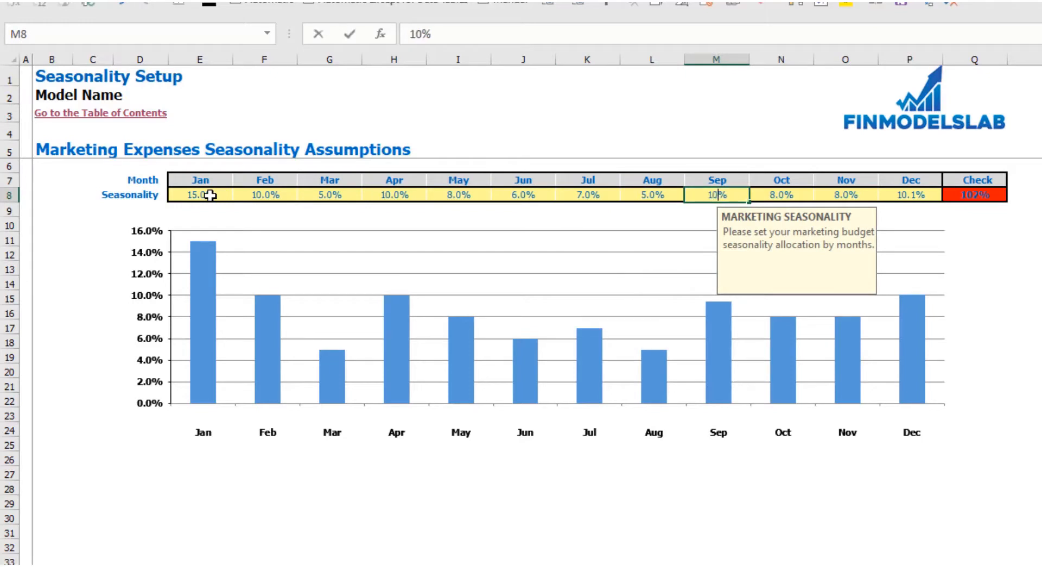
pyautogui.press('Tab')
pyautogui.write('15')
pyautogui.press('Tab')
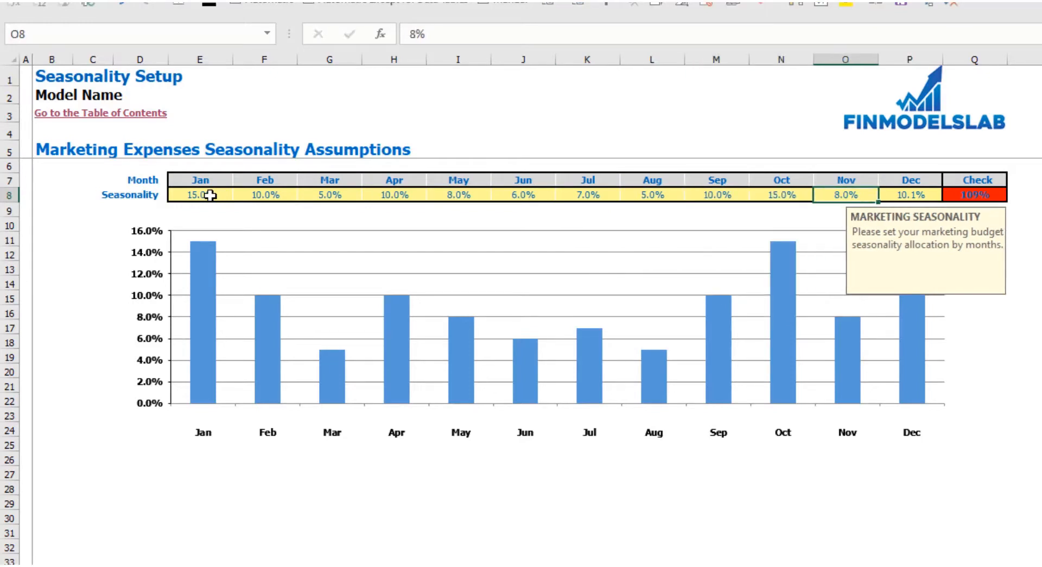
pyautogui.write('5')
pyautogui.press('Tab')
pyautogui.write('5')
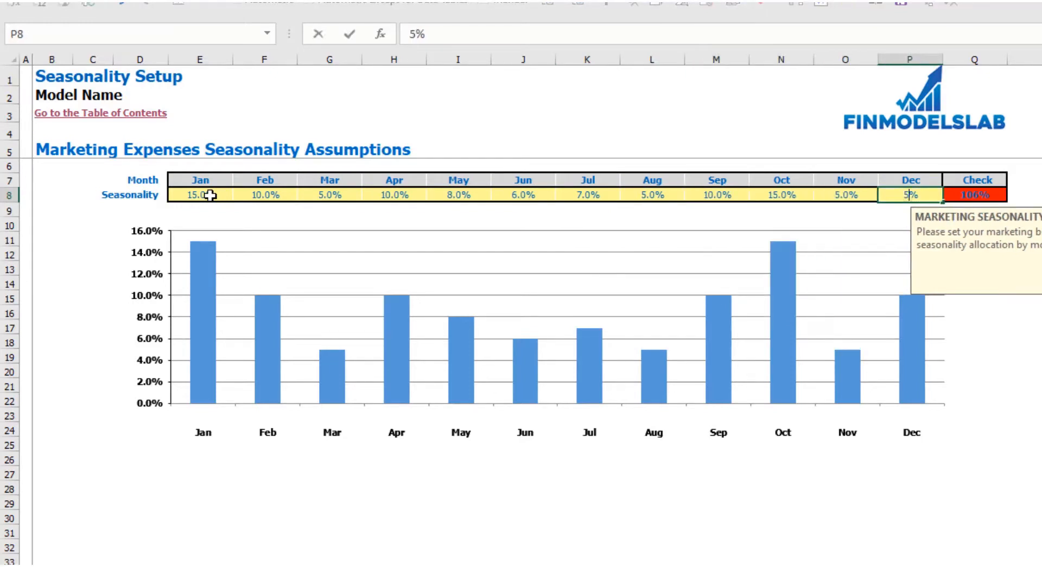
pyautogui.press('Return')
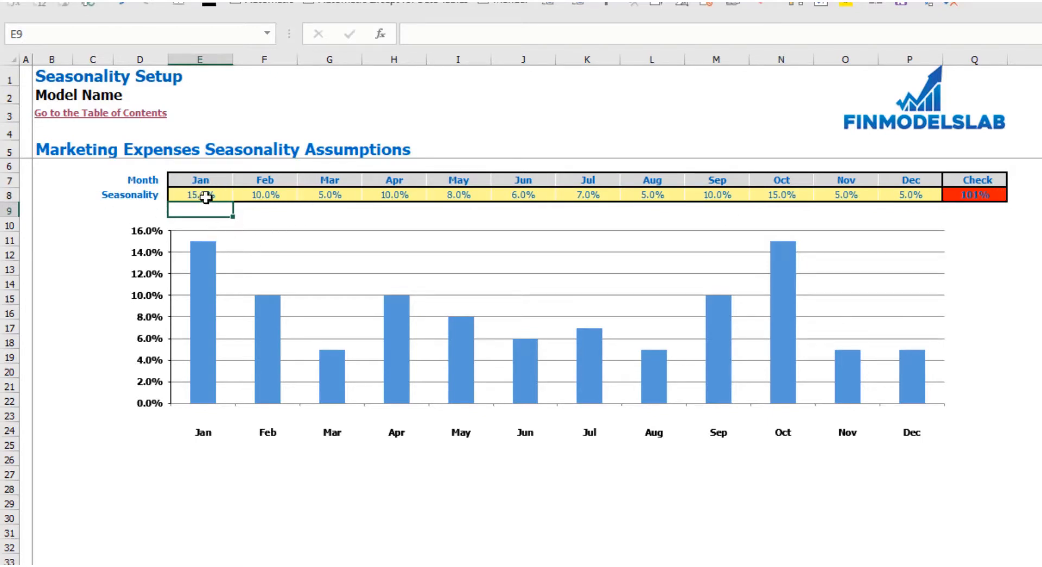
# - Check the seasonality total and set October's marketing seasonality to 14%
pyautogui.click(993, 196)
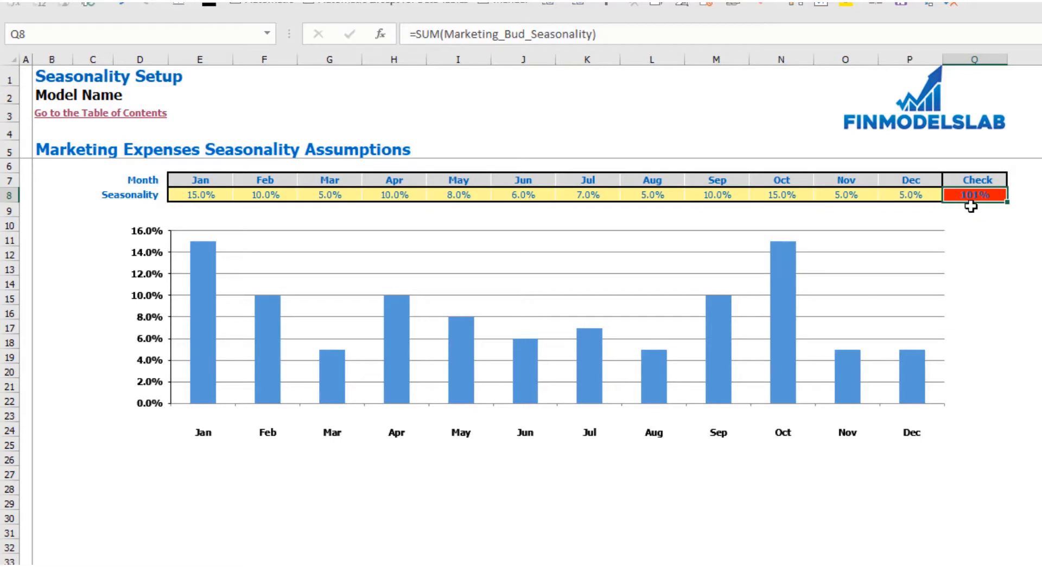
pyautogui.click(789, 196)
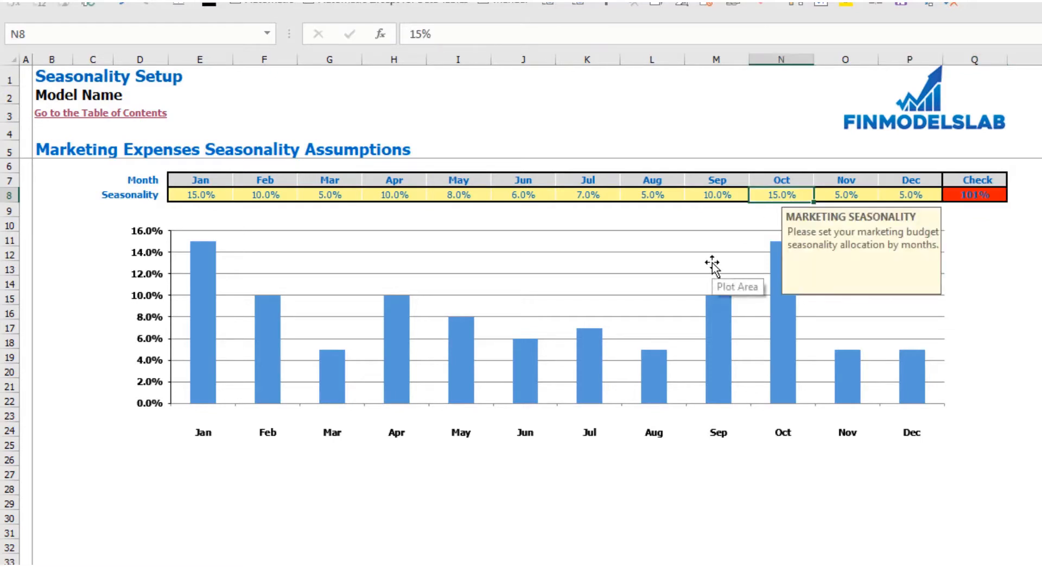
pyautogui.write('14')
pyautogui.press('Return')
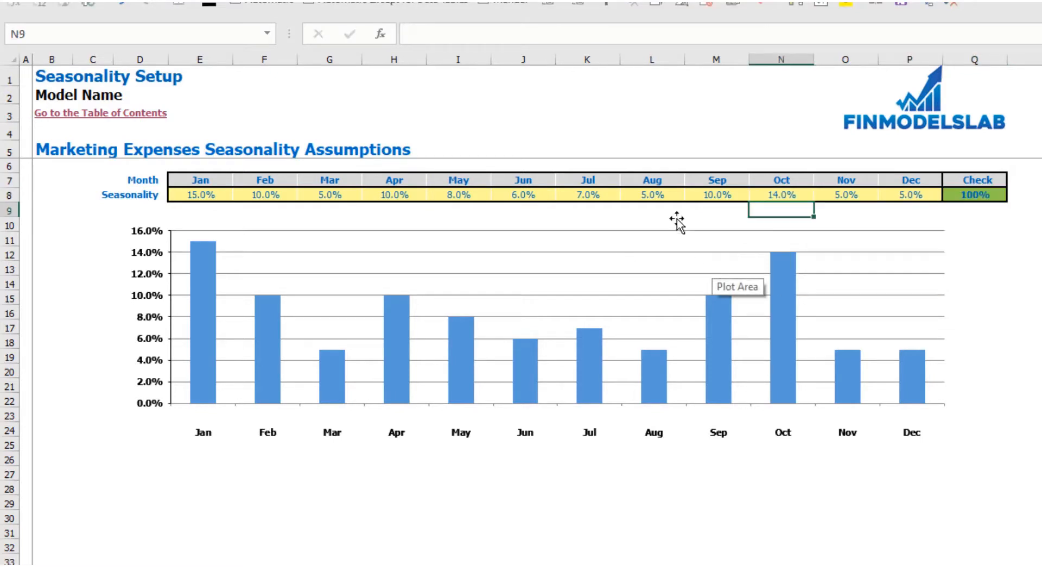
pyautogui.click(1000, 196)
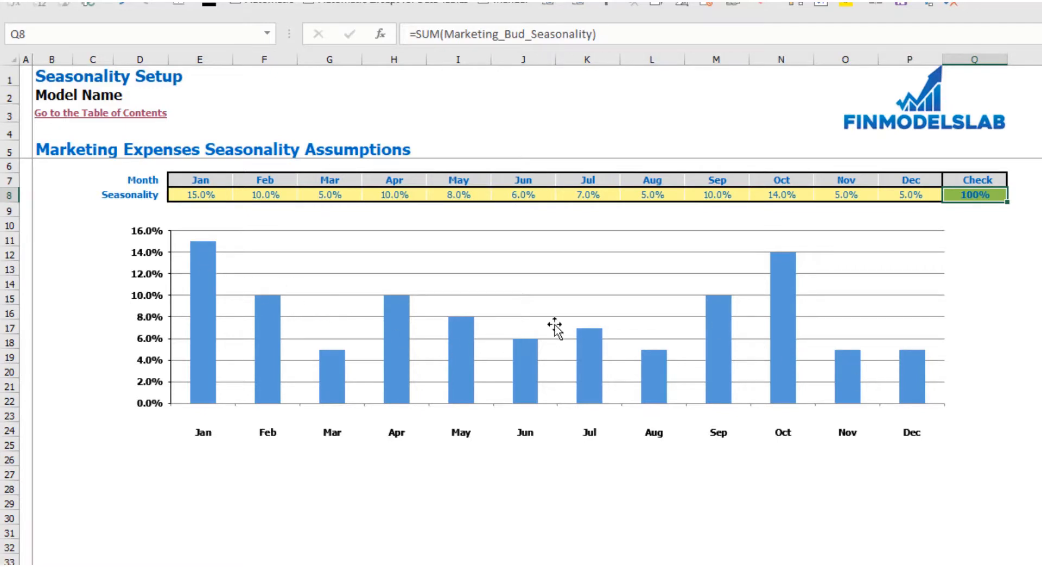
# - Spread the marketing seasonality evenly by entering =1/12 for January and copying it to February through December
pyautogui.click(209, 195)
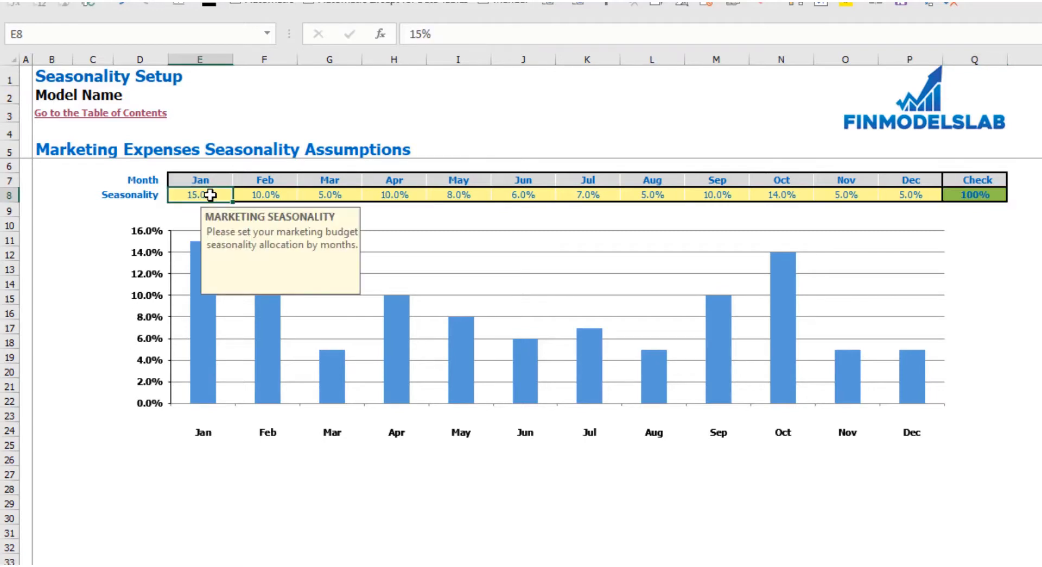
pyautogui.write('=')
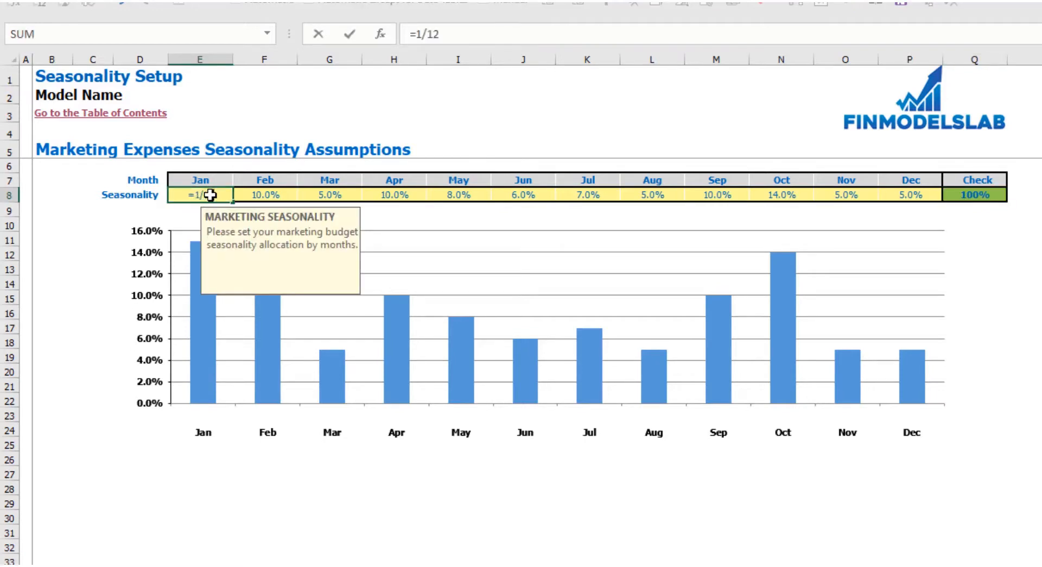
pyautogui.write('1/12')
pyautogui.hotkey('ctrl', 'Return')
pyautogui.hotkey('ctrl', 'c')
pyautogui.press('Right')
pyautogui.hotkey('ctrl', 'shift', 'Right')
pyautogui.hotkey('ctrl', 'v')
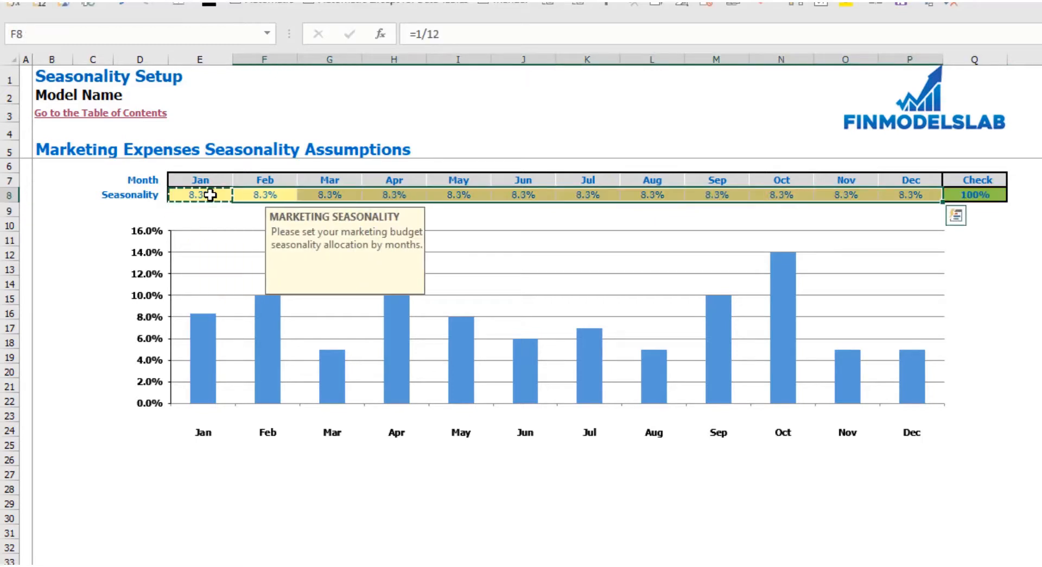
pyautogui.click(1013, 271)
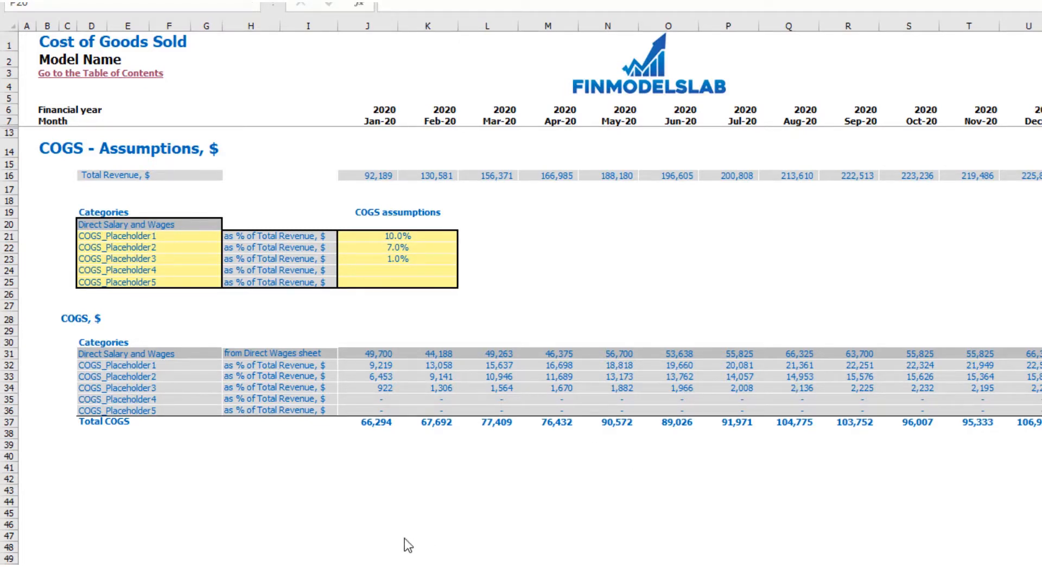
# - Rename the first COGS placeholder category as Hosting on the Cost of Goods Sold sheet
pyautogui.click(180, 234)
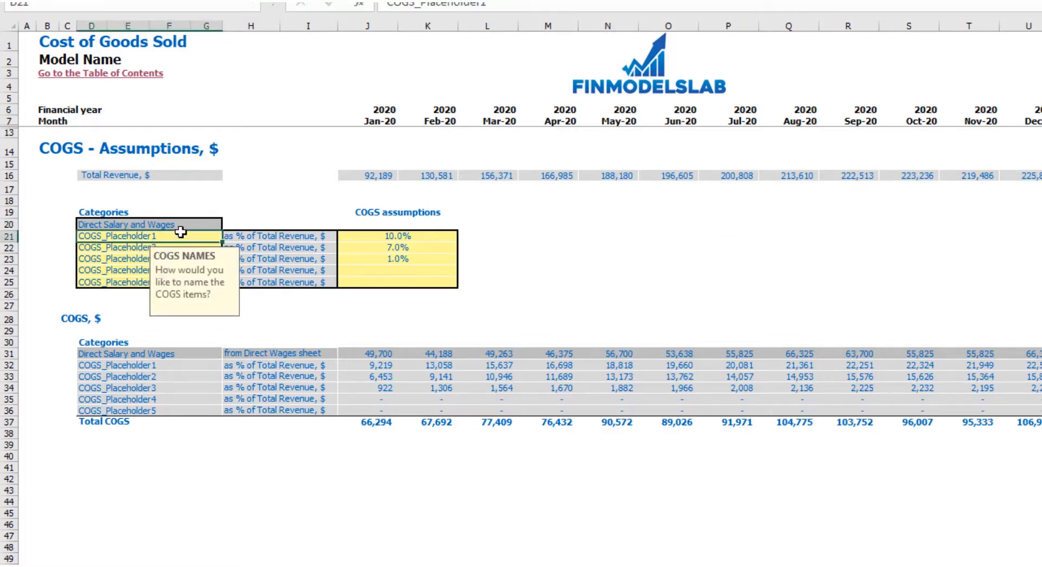
pyautogui.moveTo(181, 231); pyautogui.dragTo(159, 282)
pyautogui.click(152, 236)
pyautogui.write('Hosting')
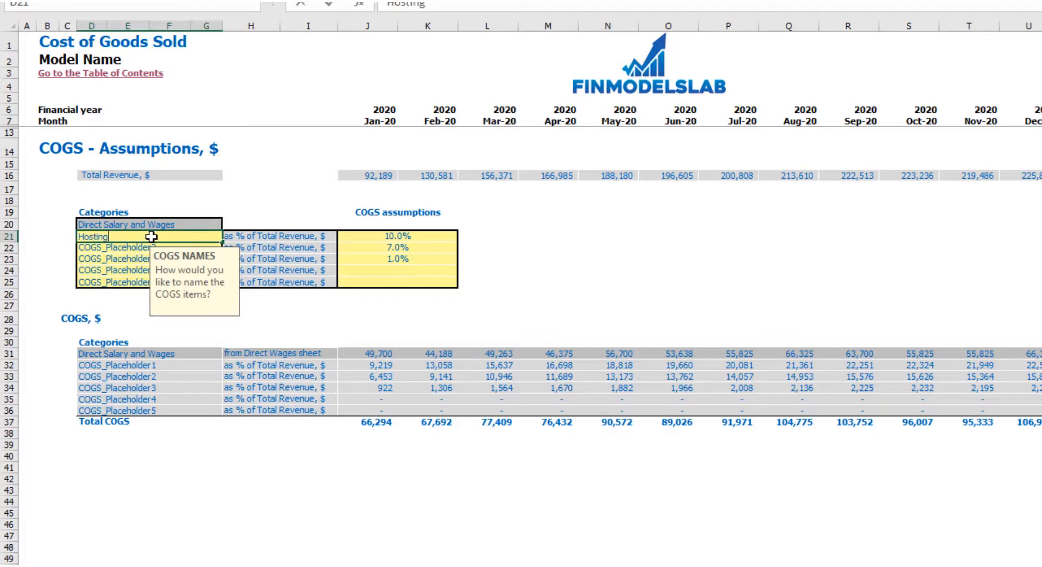
pyautogui.press('Return')
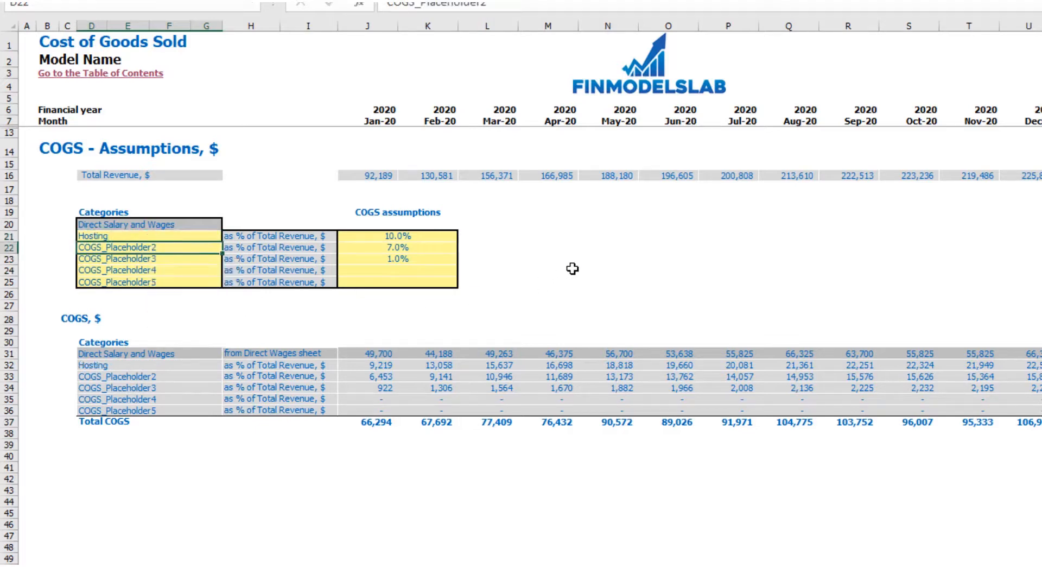
# - Set Hosting's COGS assumption to 15% of total revenue
pyautogui.click(422, 239)
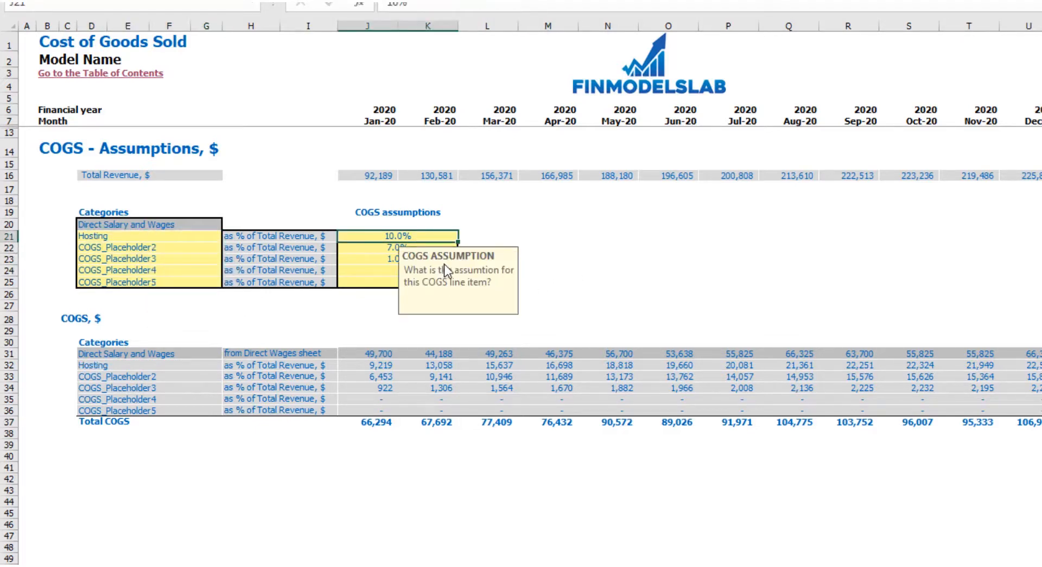
pyautogui.write('15')
pyautogui.press('Return')
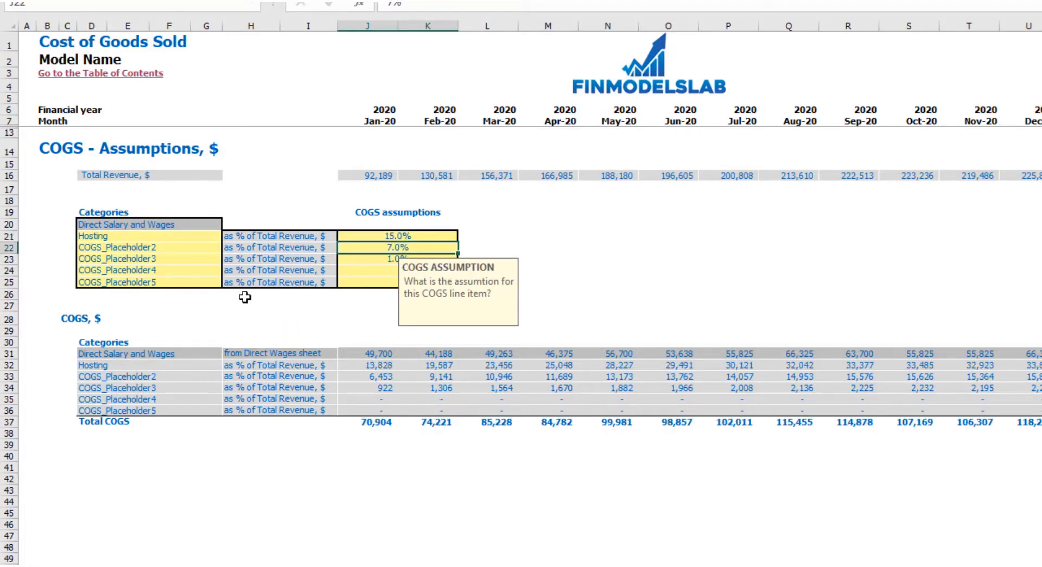
# - Review the COGS calculation against total revenue, and expand the Total COGS details in the Income Statement
pyautogui.click(8, 176)
pyautogui.click(385, 205)
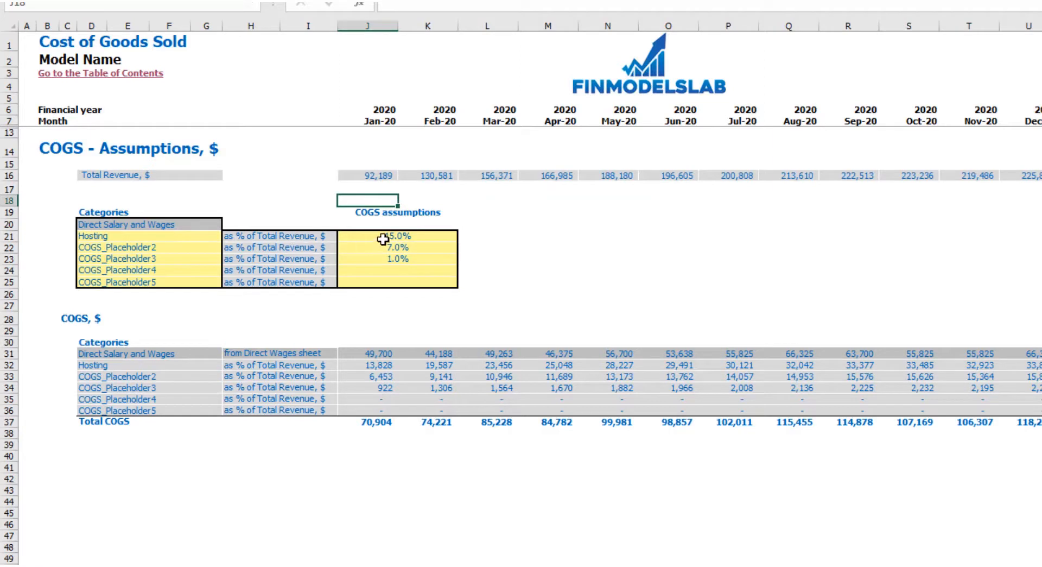
pyautogui.click(511, 205)
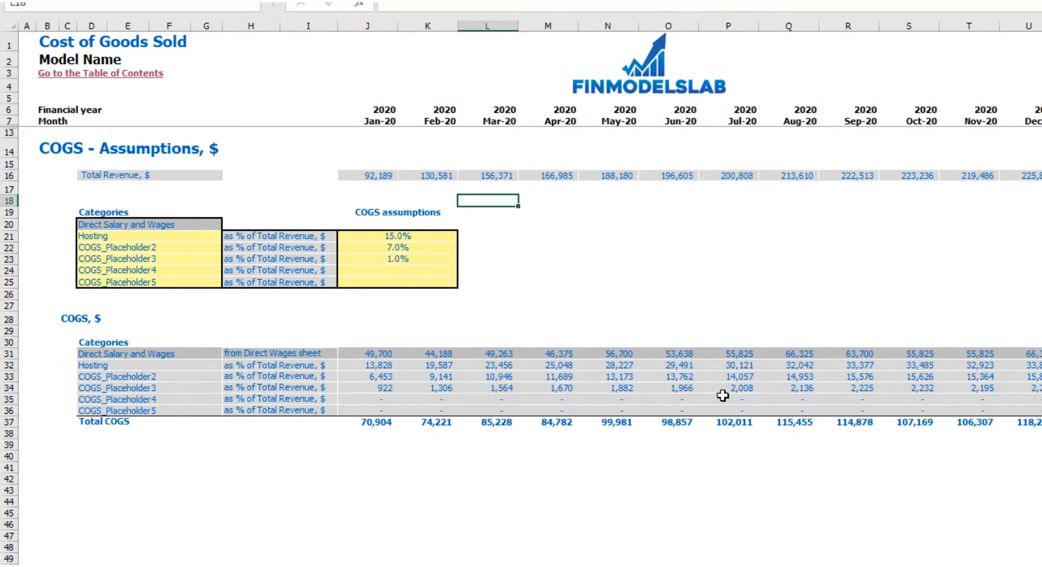
pyautogui.click(271, 566)
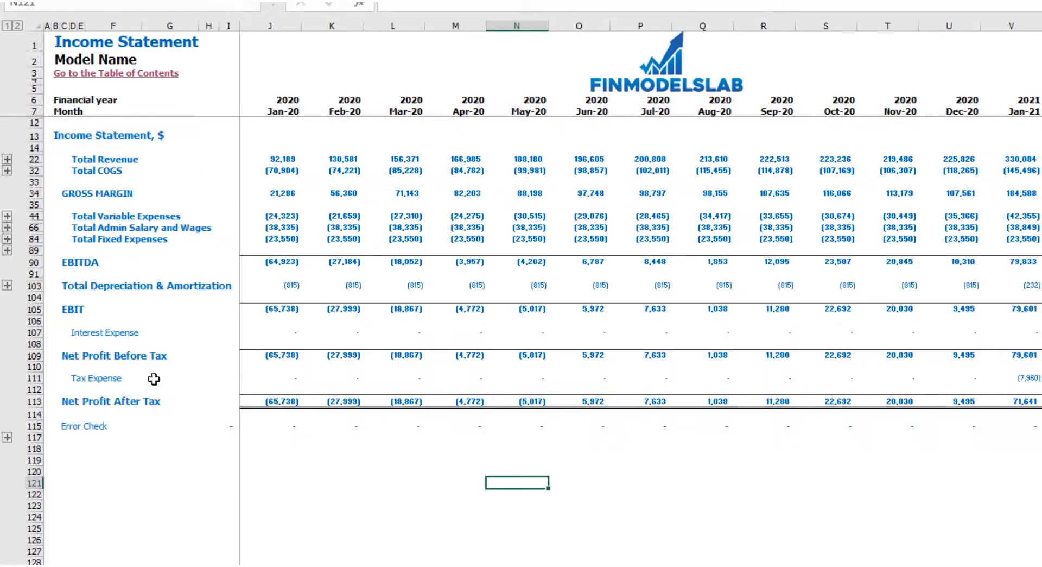
pyautogui.click(7, 171)
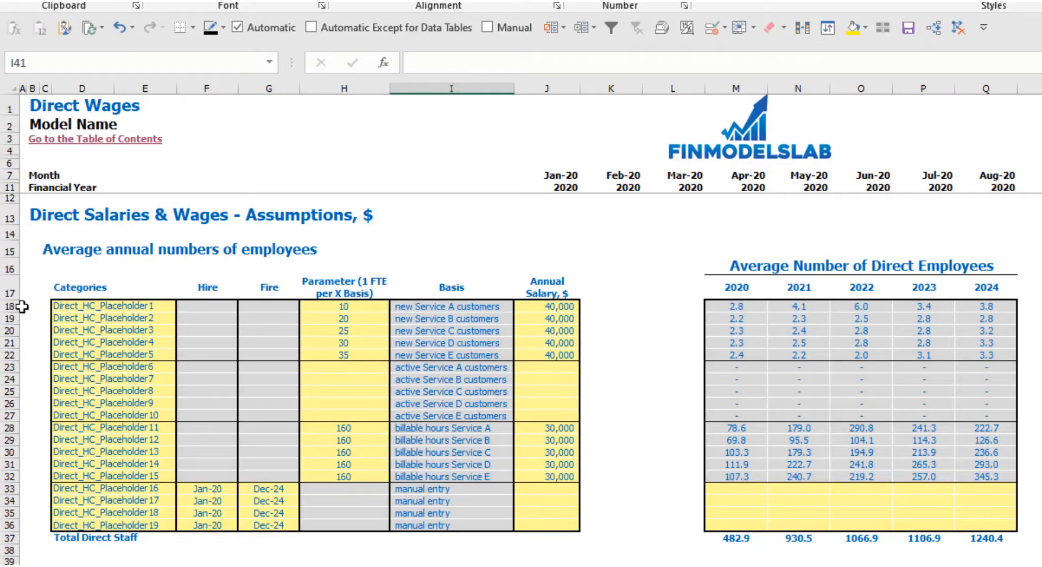
# - Rename the first two direct staff placeholder categories on the Direct Wages sheet as AE and SDR
pyautogui.moveTo(10, 307); pyautogui.dragTo(10, 354)
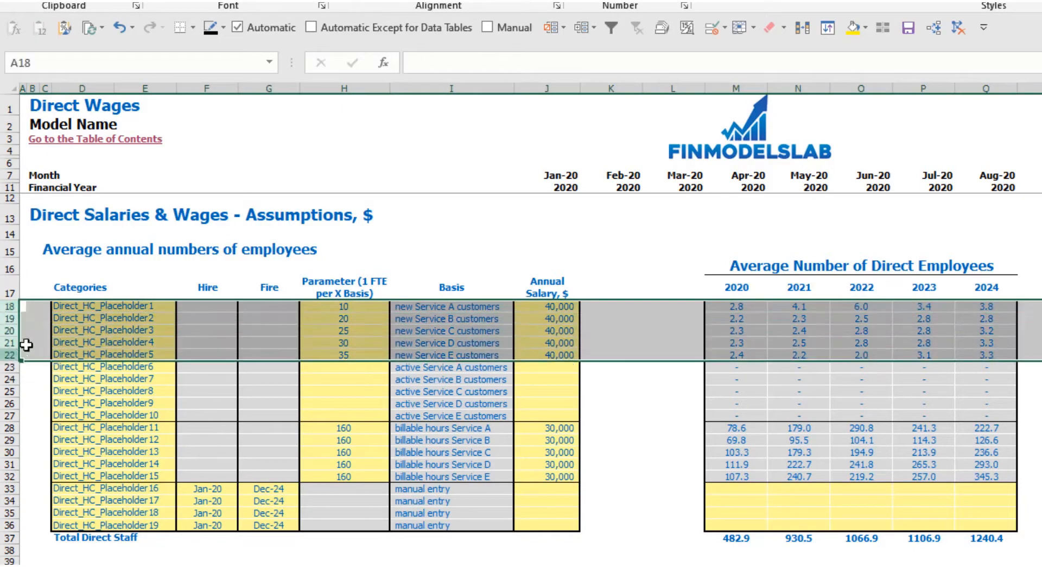
pyautogui.click(30, 335)
pyautogui.click(102, 308)
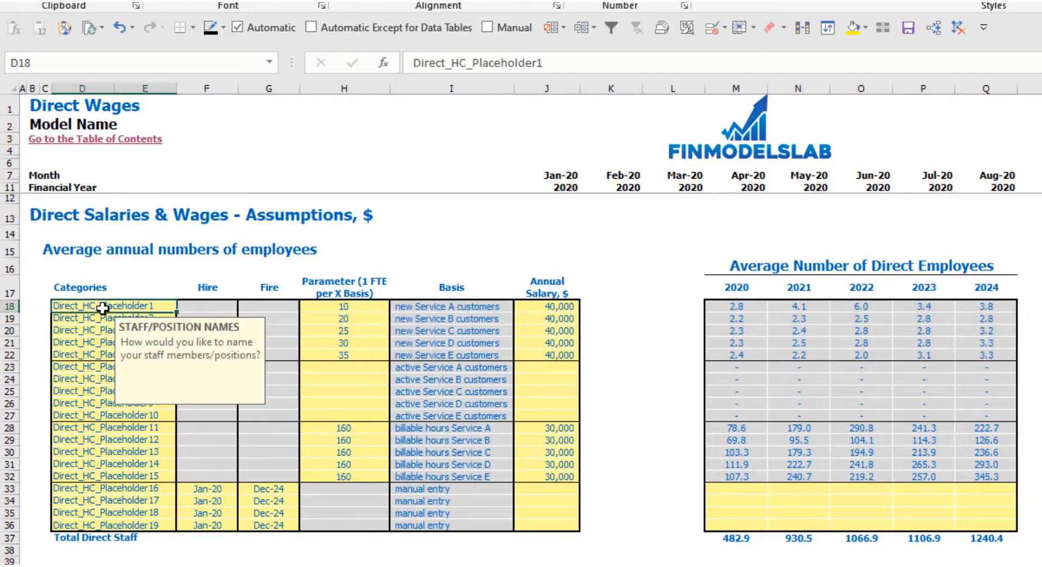
pyautogui.write('AE')
pyautogui.press('Return')
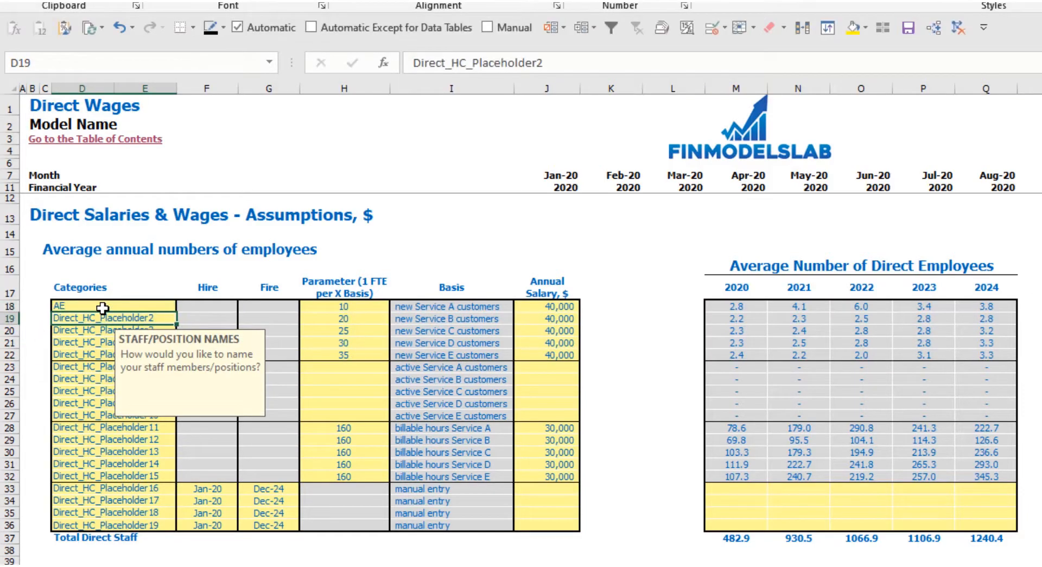
pyautogui.write('SDR')
pyautogui.press('Return')
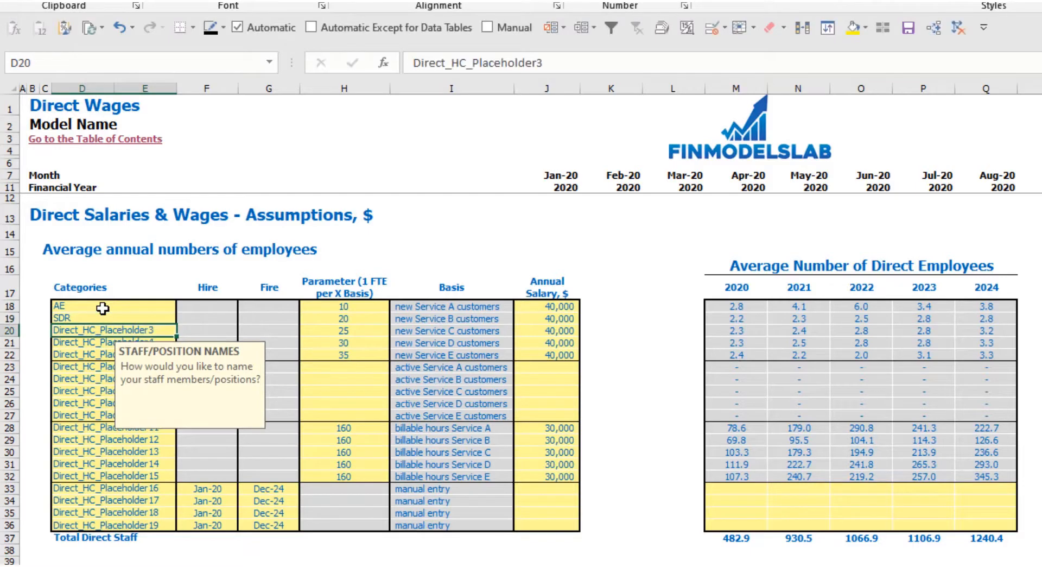
# - Set AE's staffing parameter to one FTE per 15 new Service A customers and check its average number of direct employees across the years
pyautogui.click(412, 235)
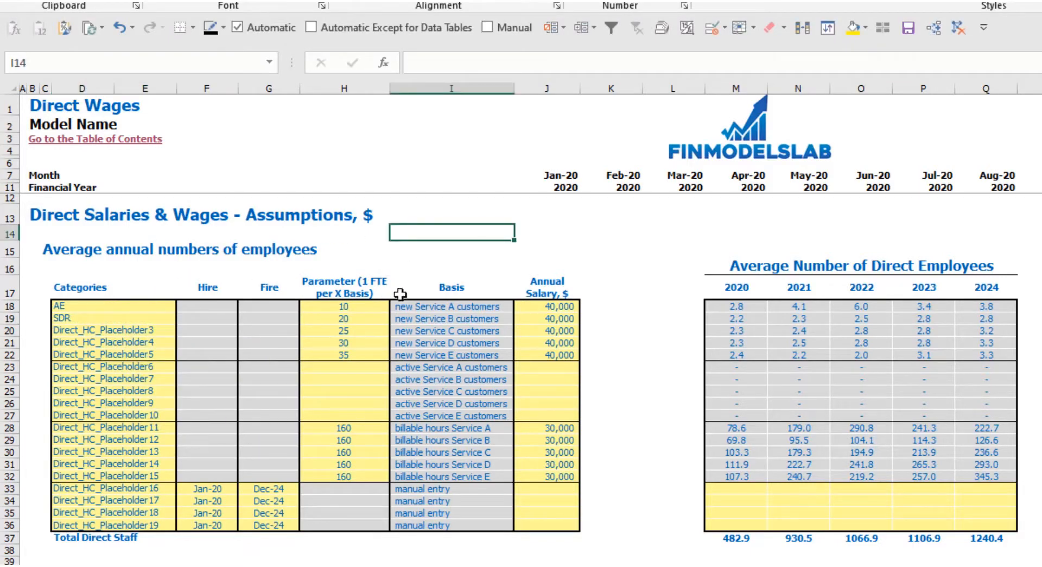
pyautogui.click(425, 292)
pyautogui.click(348, 293)
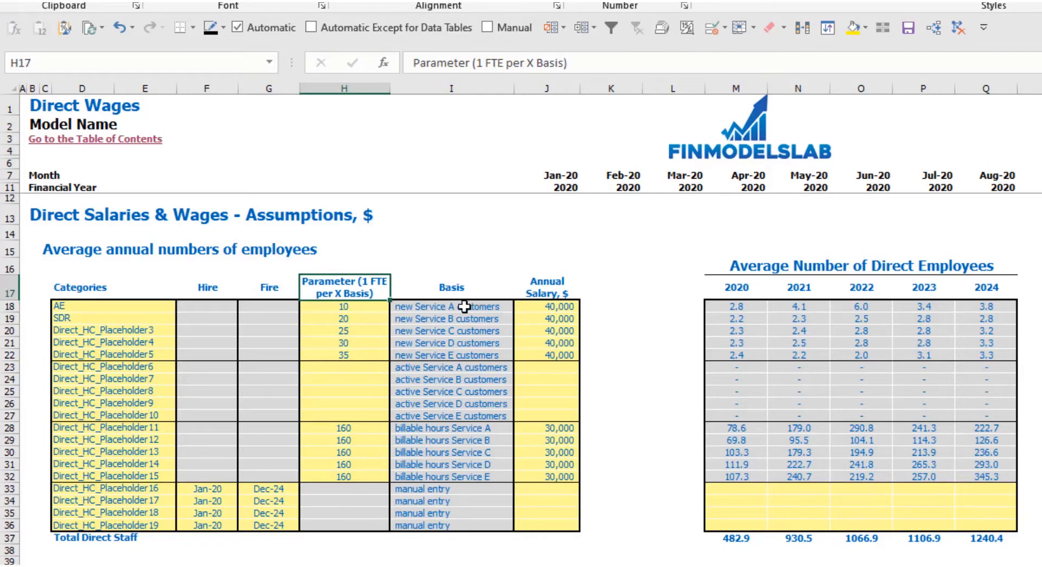
pyautogui.click(375, 316)
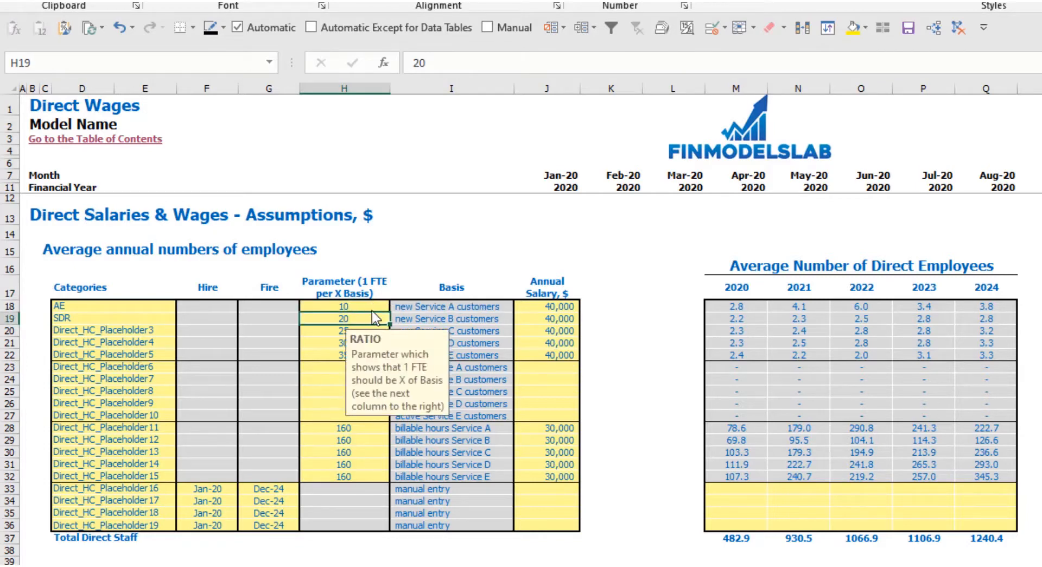
pyautogui.click(364, 304)
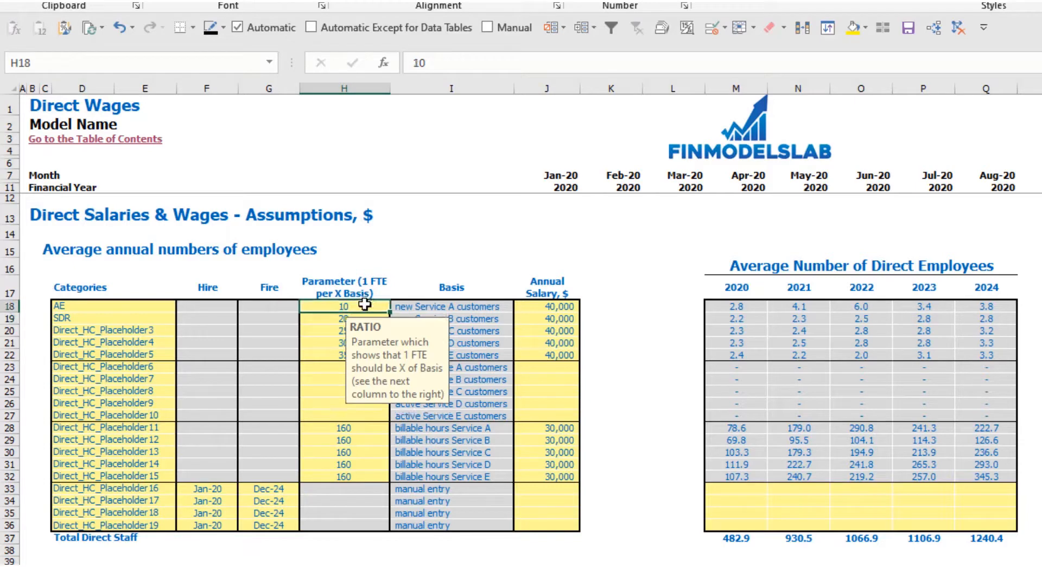
pyautogui.write('15')
pyautogui.press('Return')
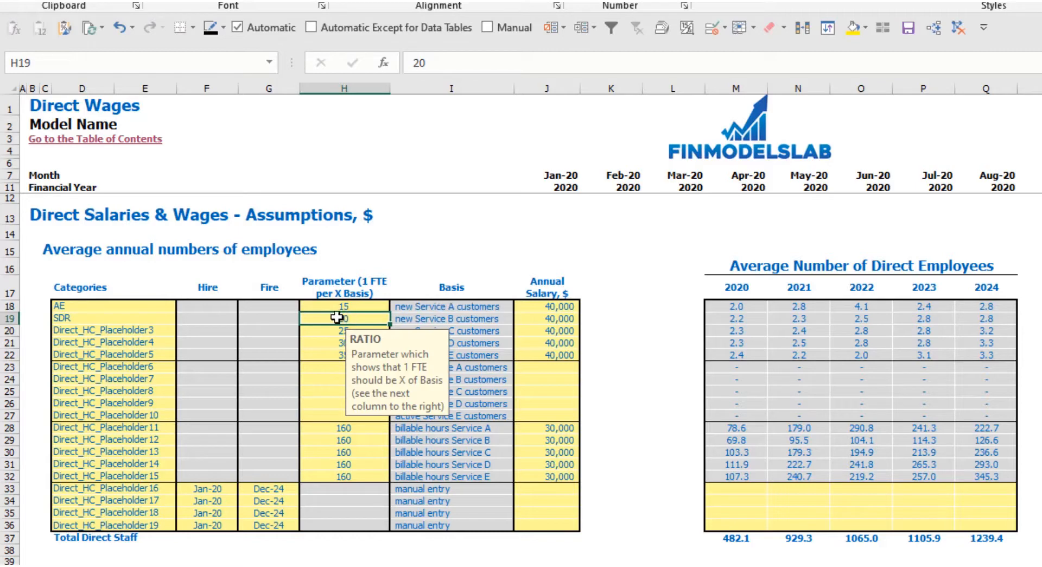
pyautogui.click(354, 307)
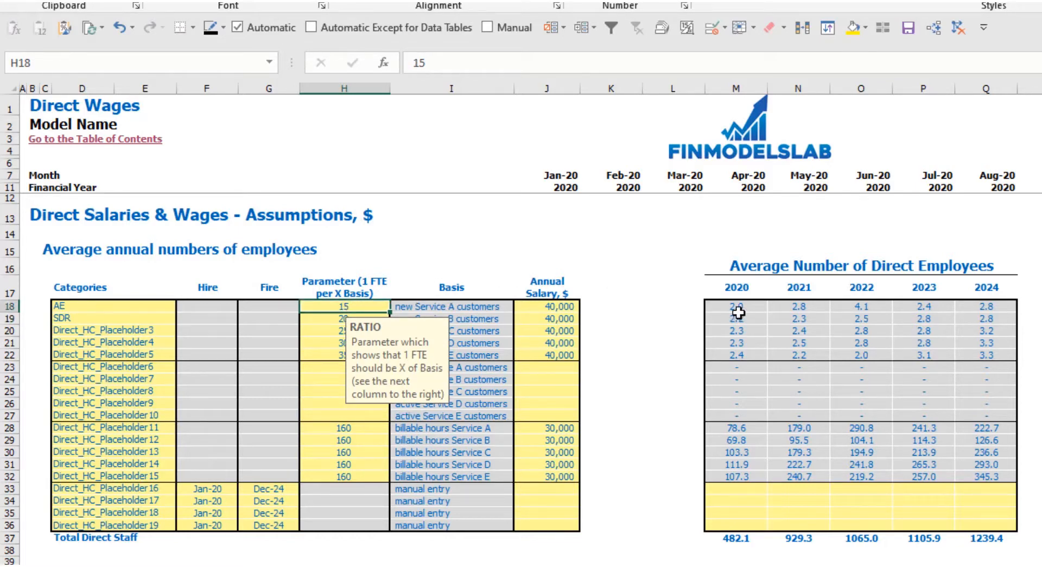
pyautogui.click(808, 228)
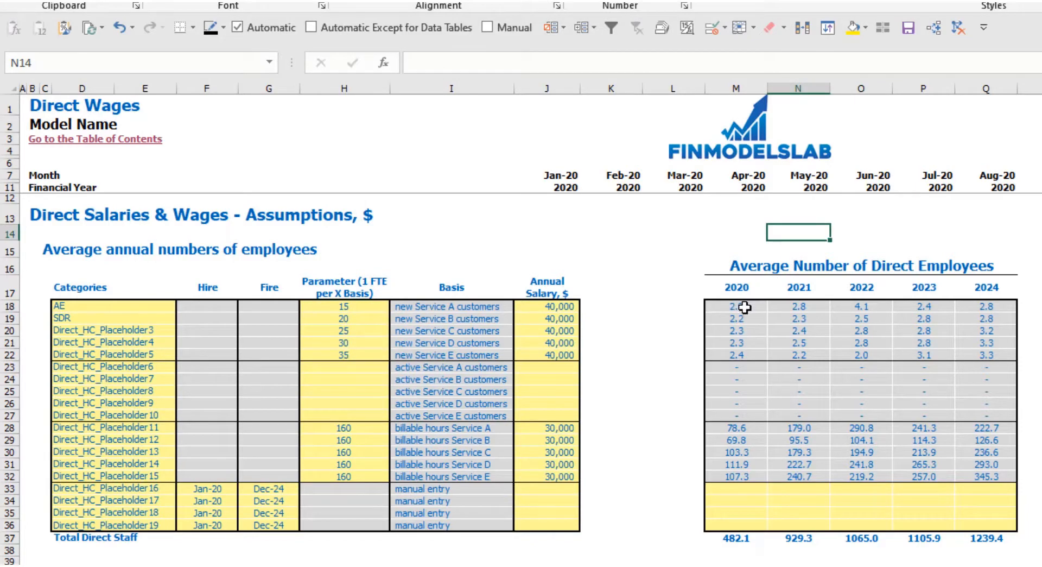
pyautogui.moveTo(745, 307); pyautogui.dragTo(996, 306)
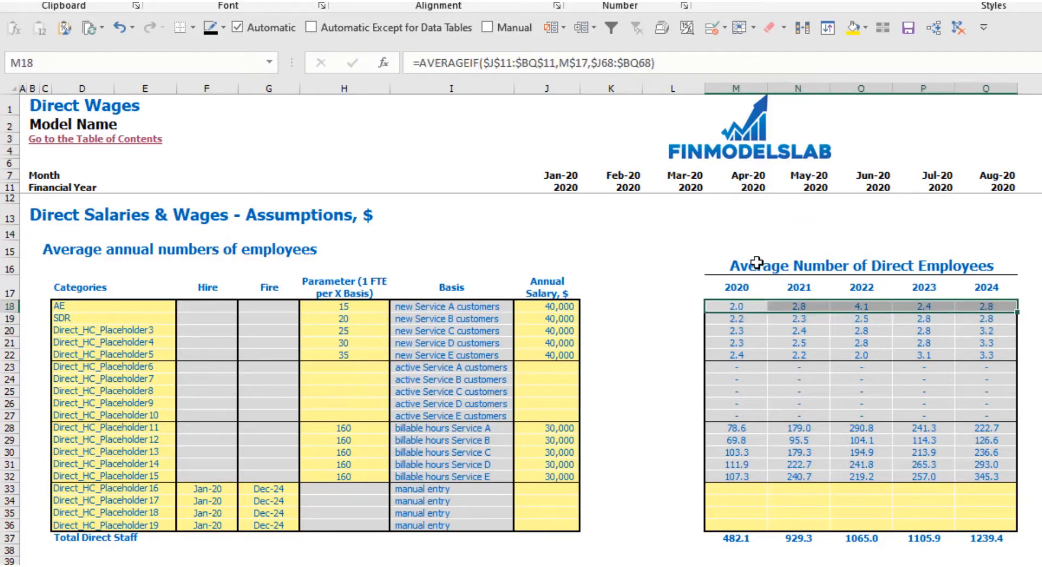
pyautogui.click(606, 250)
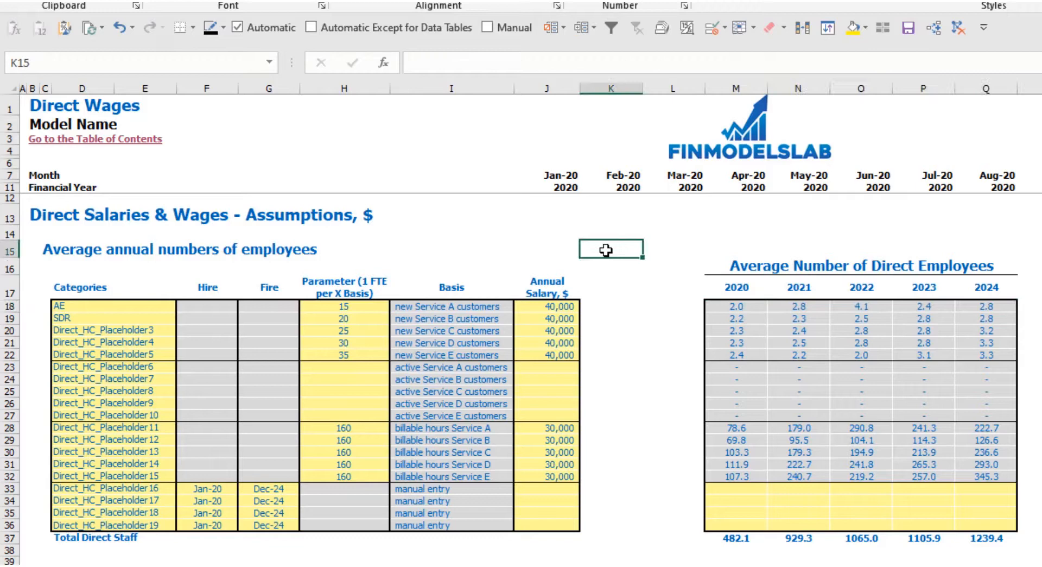
# - Set AE's annual salary to $25,000
pyautogui.click(565, 305)
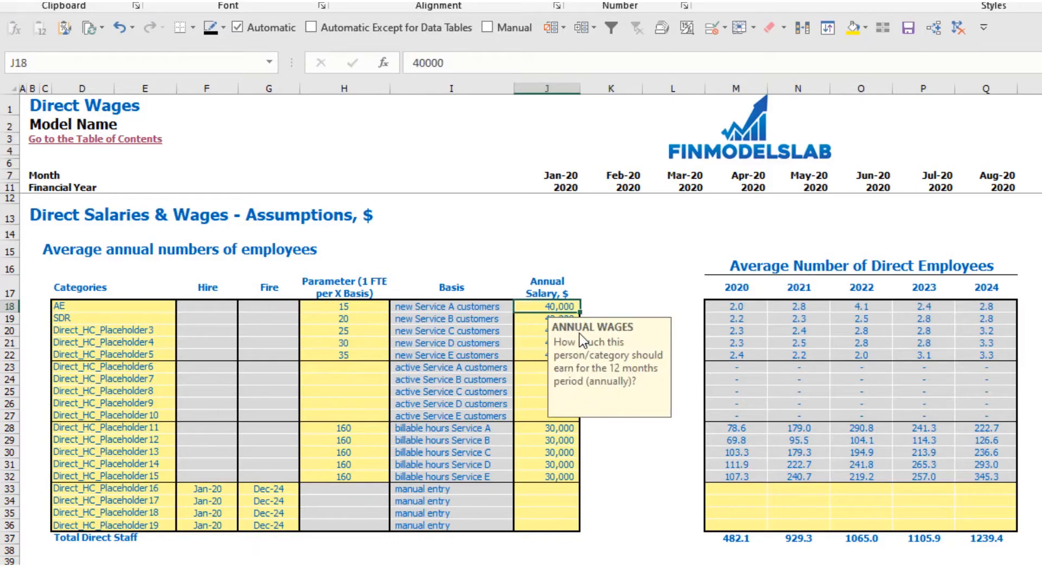
pyautogui.write('25,00')
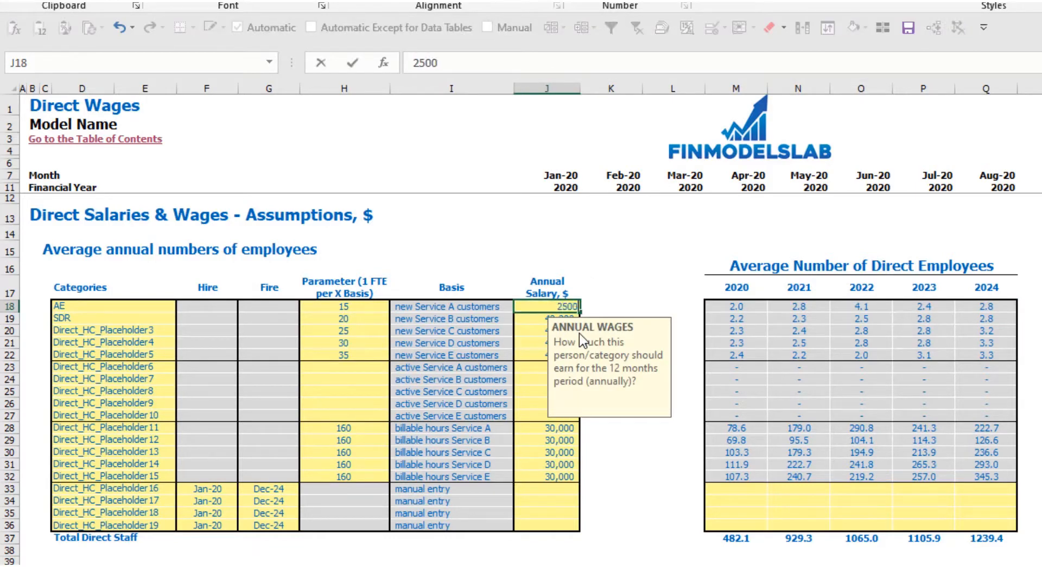
pyautogui.write('0')
pyautogui.press('Return')
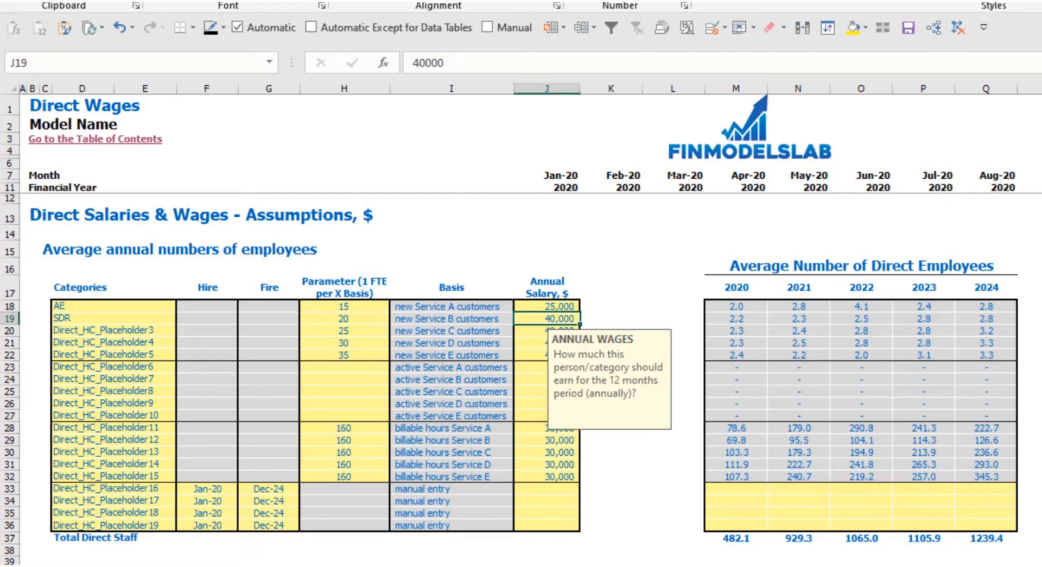
# - Set AE's annual salary raise to 5% for 2021, 4% for 2022, 3% for 2023 and 2% for 2024
pyautogui.click(1041, 306)
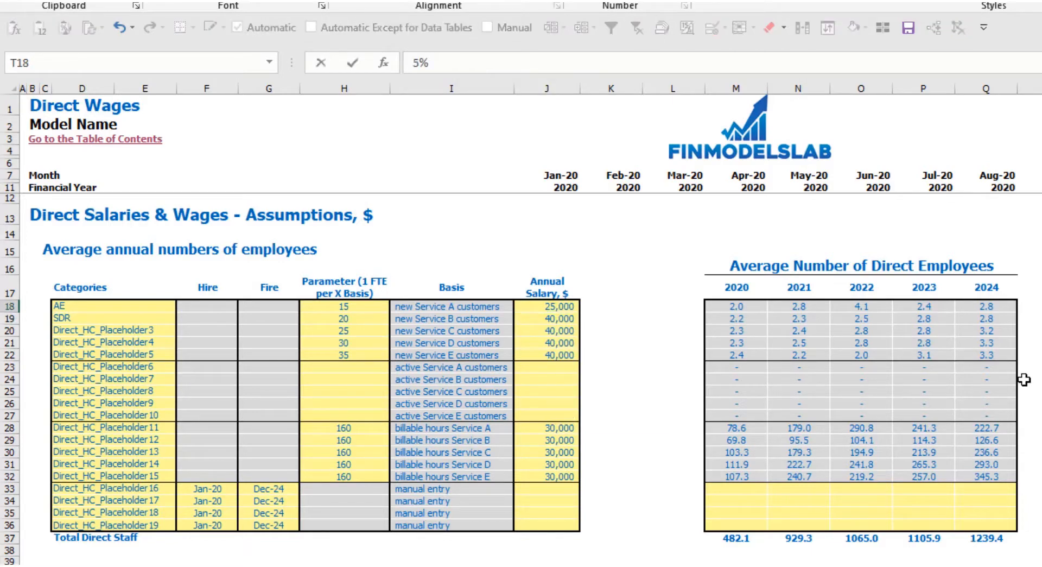
pyautogui.press('Right')
pyautogui.press('Right')
pyautogui.press('Right')
pyautogui.press('Right')
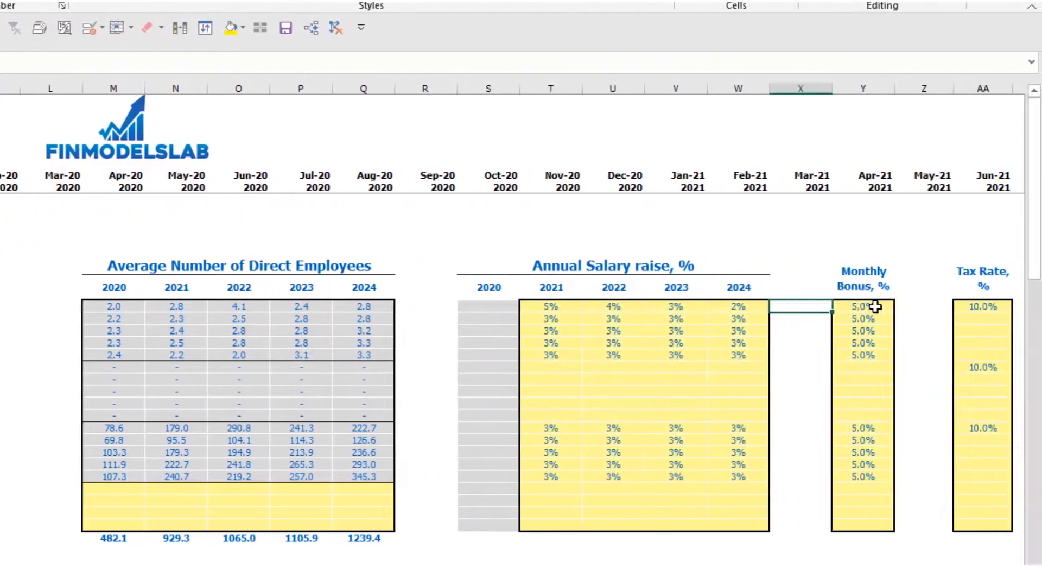
# - Set AE's monthly bonus to 10% and its tax rate to 12%
pyautogui.click(875, 306)
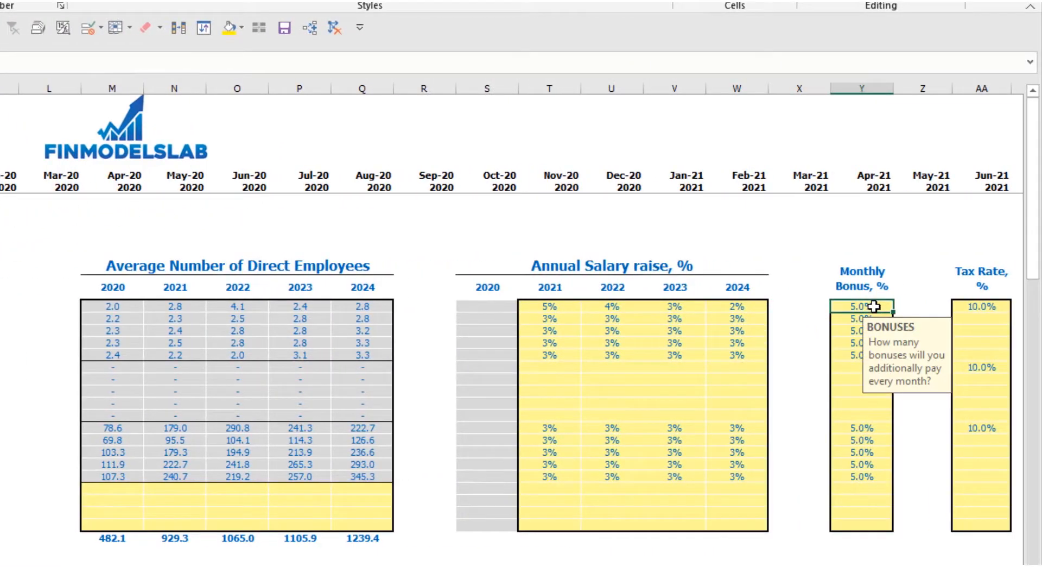
pyautogui.write('10')
pyautogui.press('Return')
pyautogui.press('Up')
pyautogui.click(971, 304)
pyautogui.write('12')
pyautogui.press('Return')
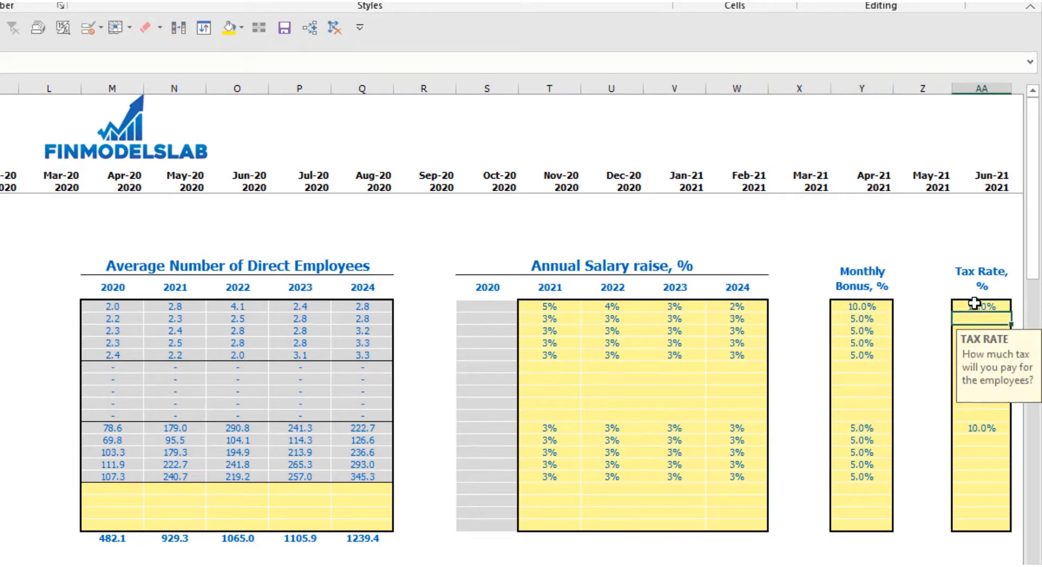
# - Clear the monthly bonus and tax rate entries for AE
pyautogui.click(863, 307)
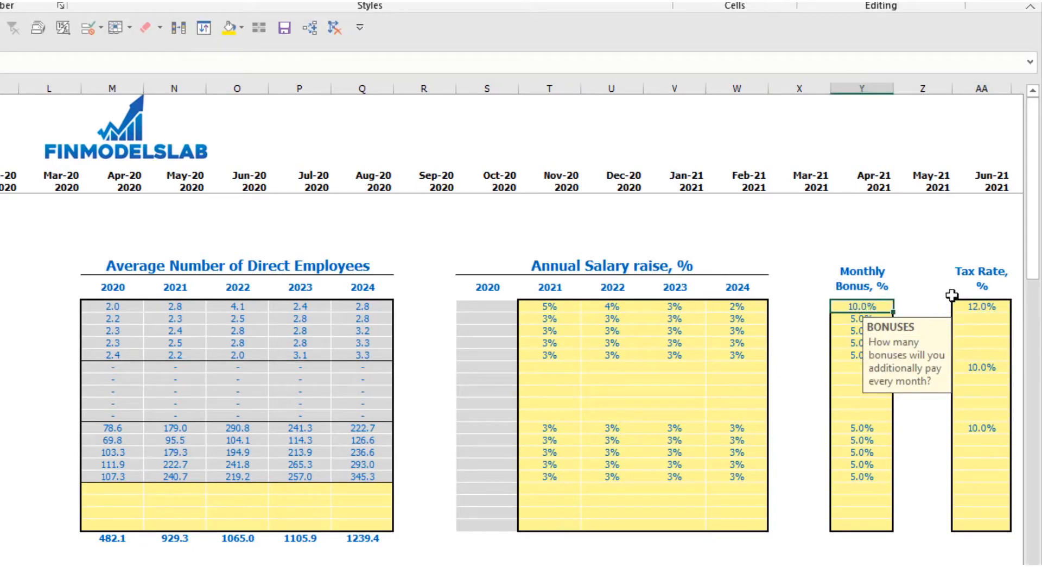
pyautogui.press('Delete')
pyautogui.click(971, 305)
pyautogui.press('Delete')
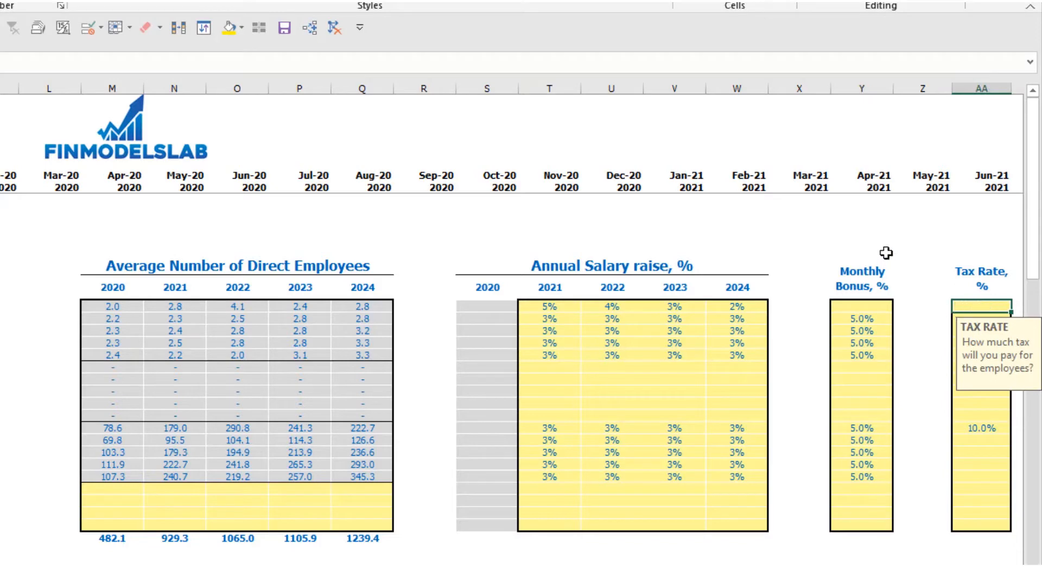
# - Examine the Direct Wages calculations for annual salaries, total staff numbers, monthly base salaries, monthly bonuses and base taxes
pyautogui.moveTo(113, 564); pyautogui.dragTo(362, 565)
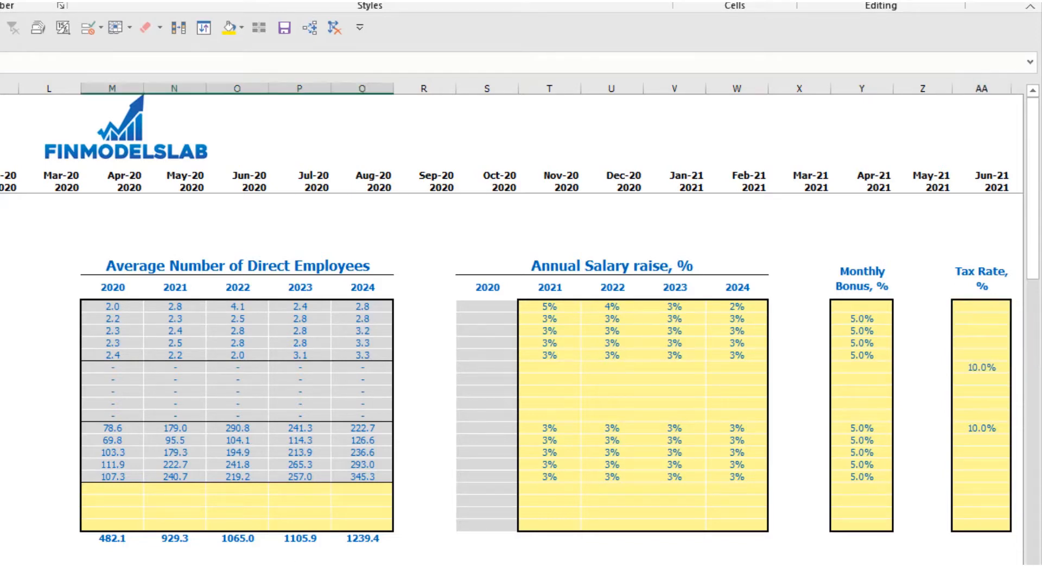
pyautogui.click(549, 565)
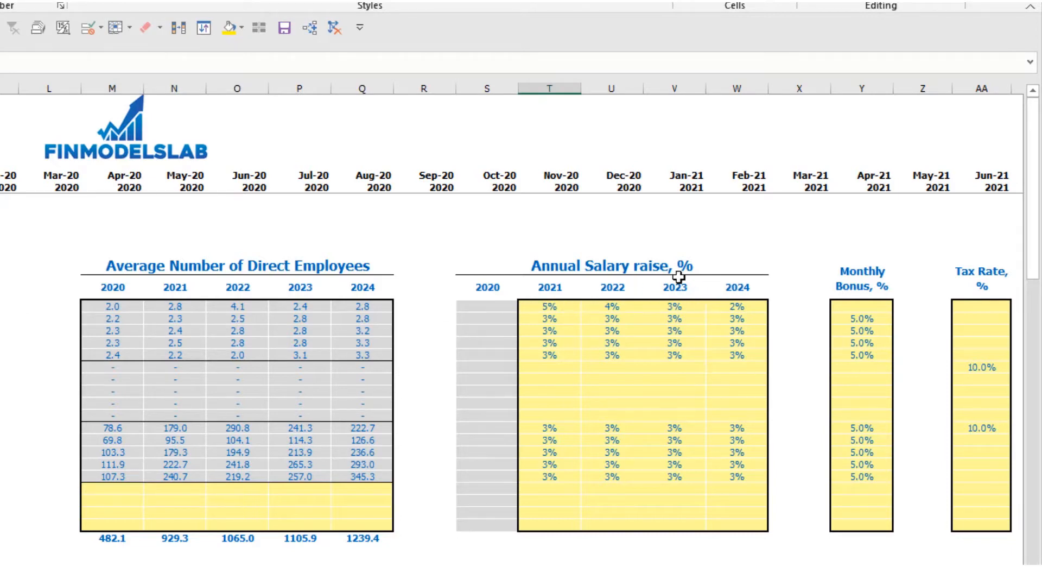
pyautogui.scroll(-4, 549, 380)
pyautogui.scroll(-10, 521, 380)
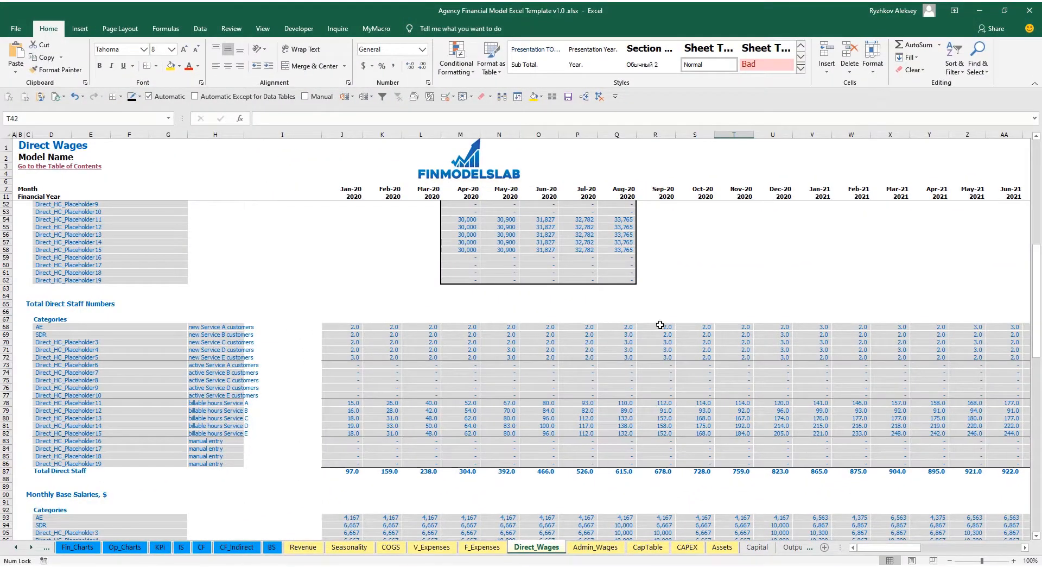
pyautogui.scroll(-7, 390, 372)
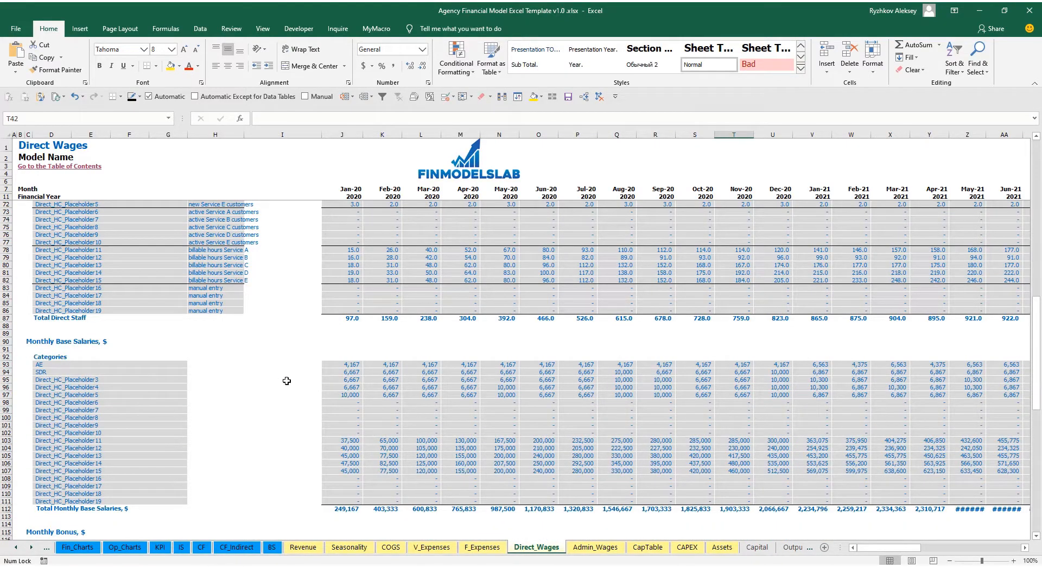
pyautogui.scroll(-10, 512, 393)
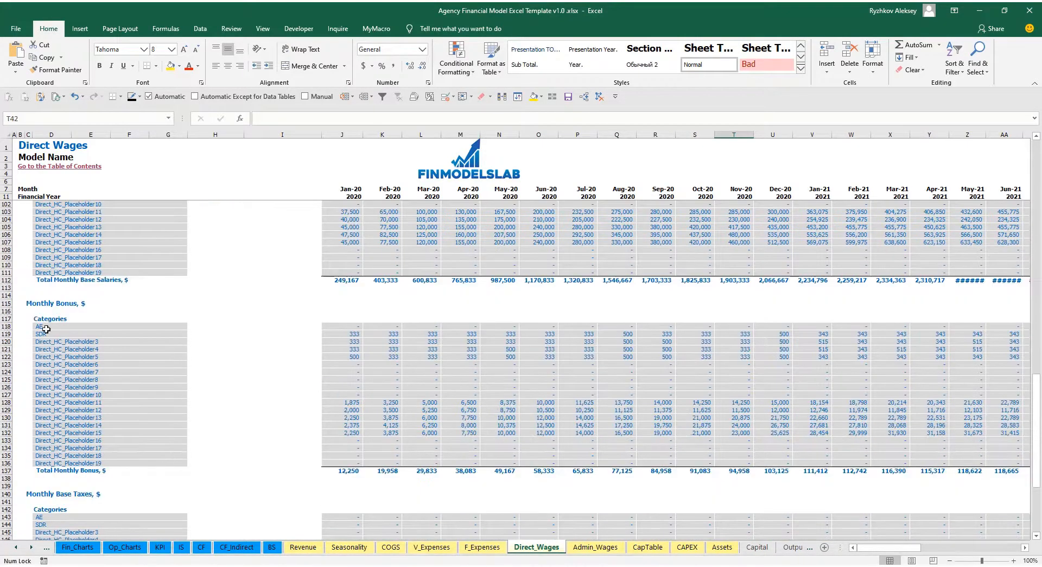
pyautogui.scroll(-7, 210, 402)
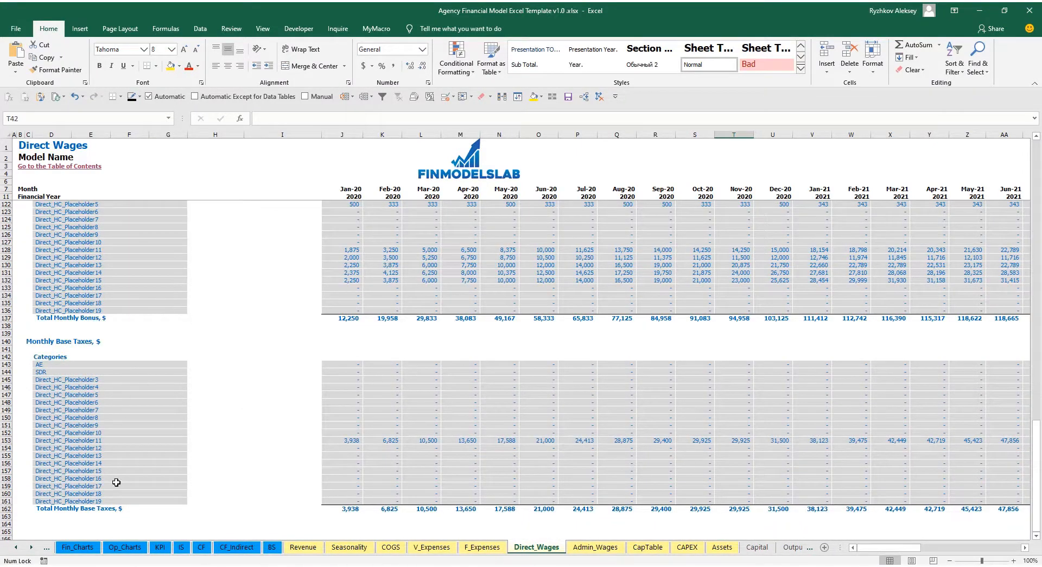
pyautogui.scroll(20, 486, 372)
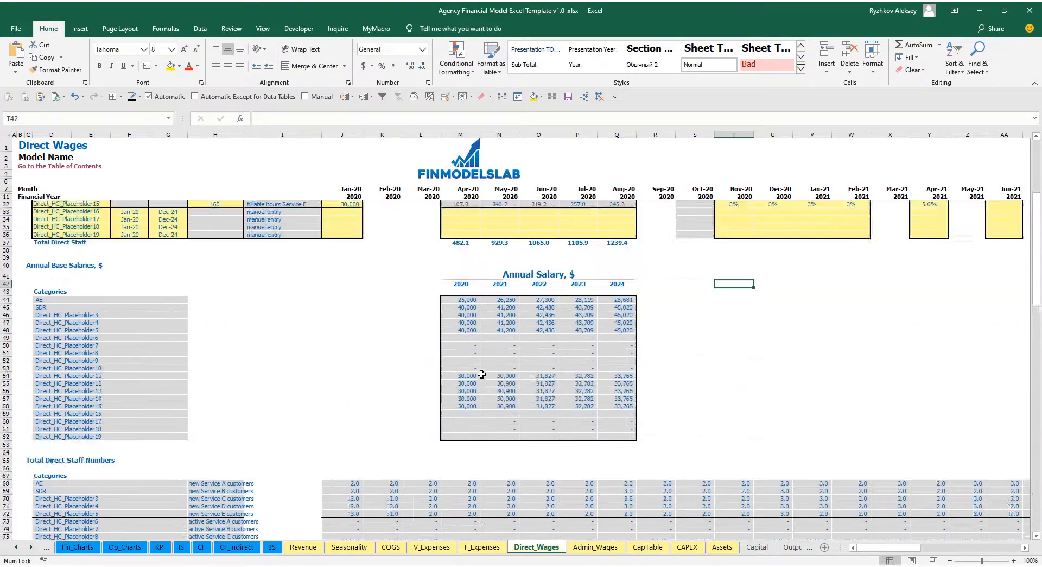
# - Rename the direct staff category based on active Service A customers as Cust Success
pyautogui.moveTo(5, 308); pyautogui.dragTo(4, 340)
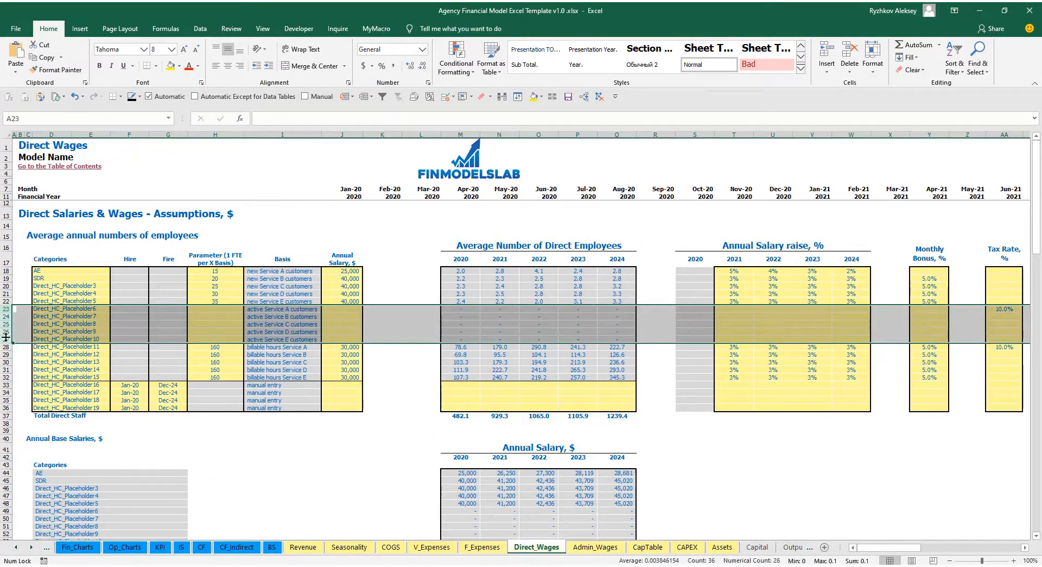
pyautogui.click(283, 311)
pyautogui.click(88, 310)
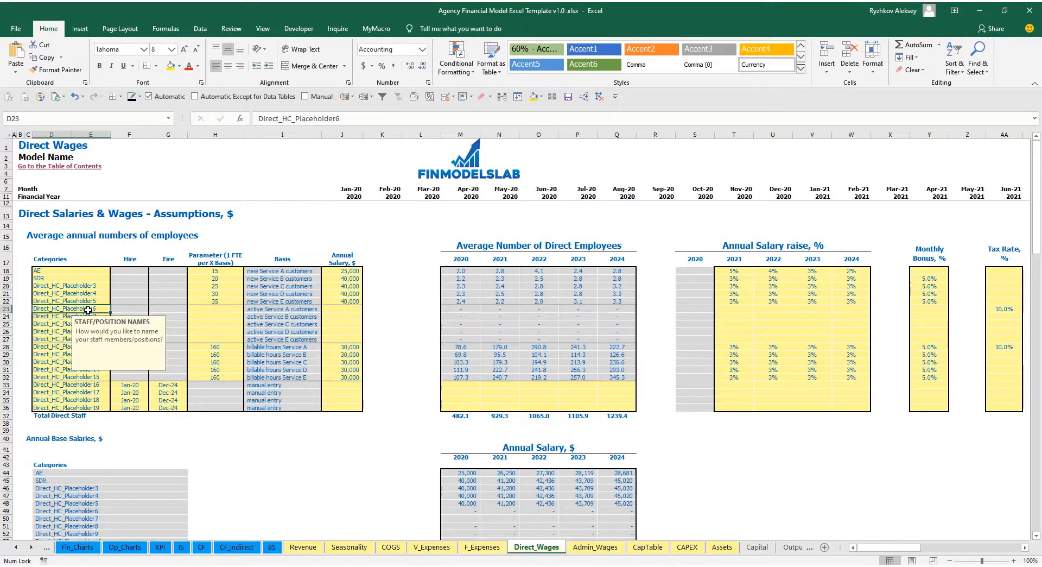
pyautogui.write('Cust Success')
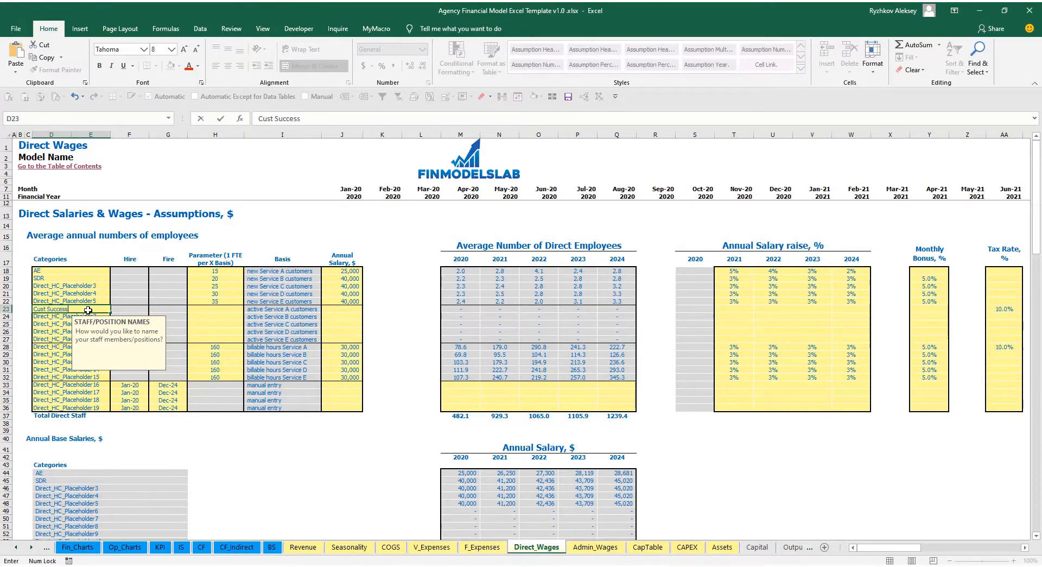
pyautogui.press('Return')
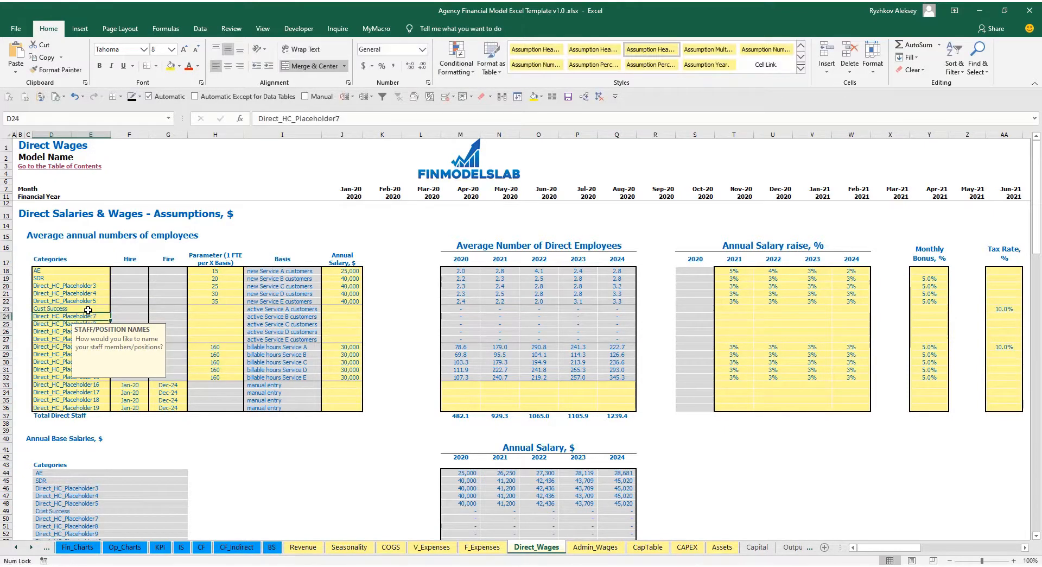
# - Set Cust Success's staffing parameter to one FTE per 20 active Service A customers
pyautogui.click(194, 307)
pyautogui.write('20')
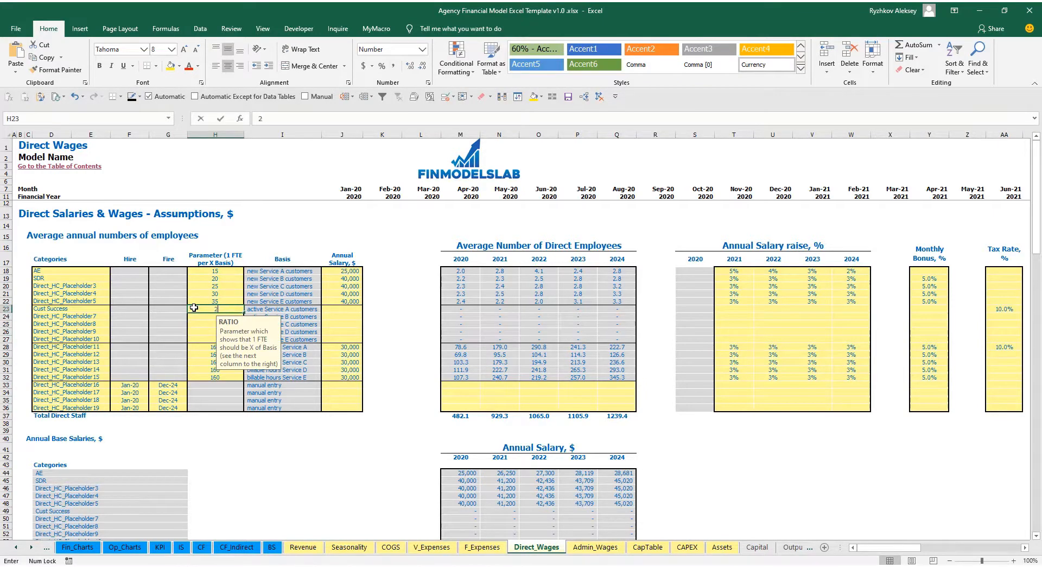
pyautogui.press('Return')
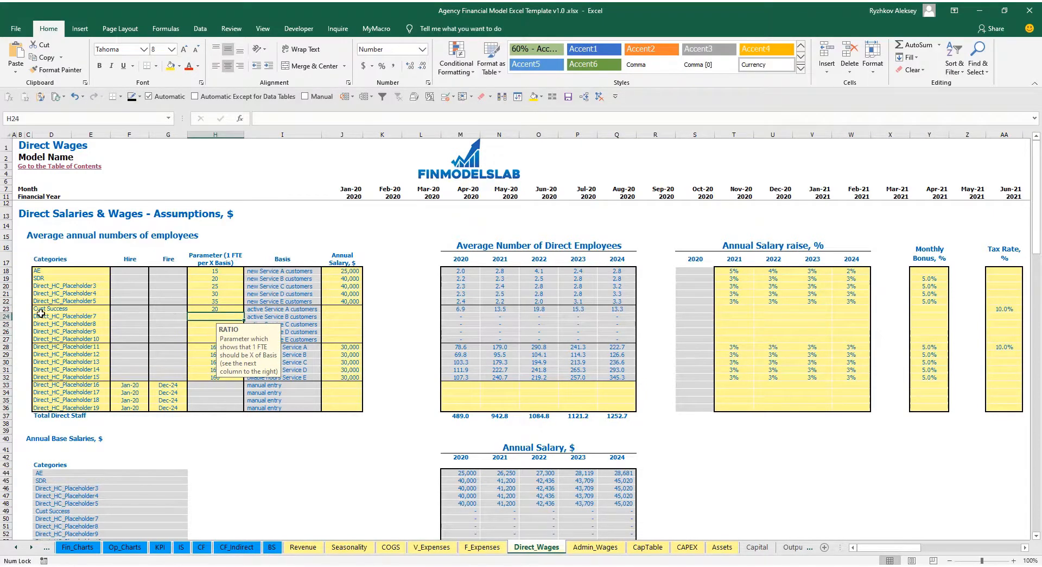
# - Set Cust Success's annual salary to $3,000 and copy the 3% annual raise from the category above into its 2021 to 2024 raises
pyautogui.click(350, 308)
pyautogui.write('3000')
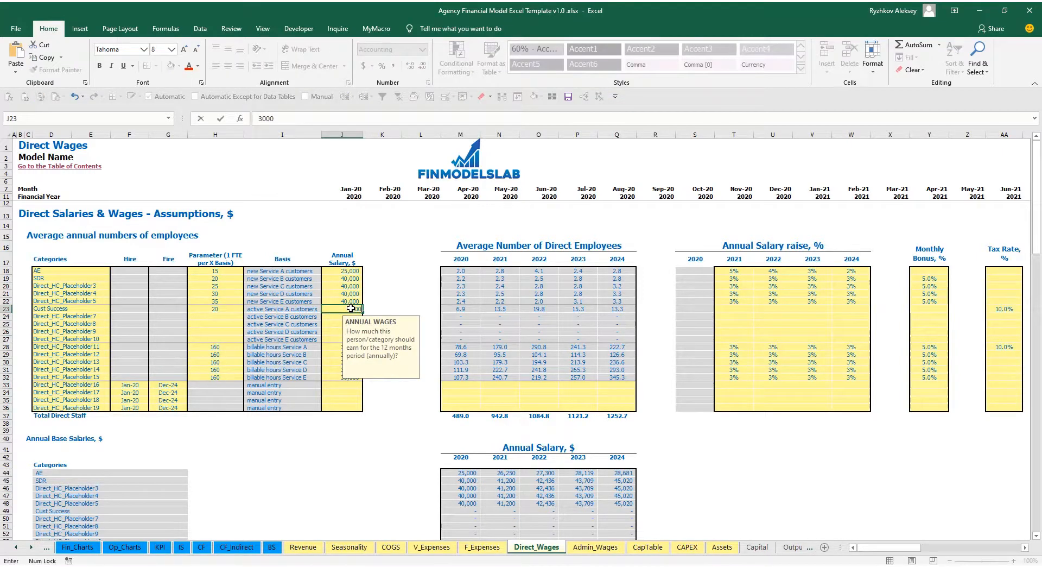
pyautogui.press('Return')
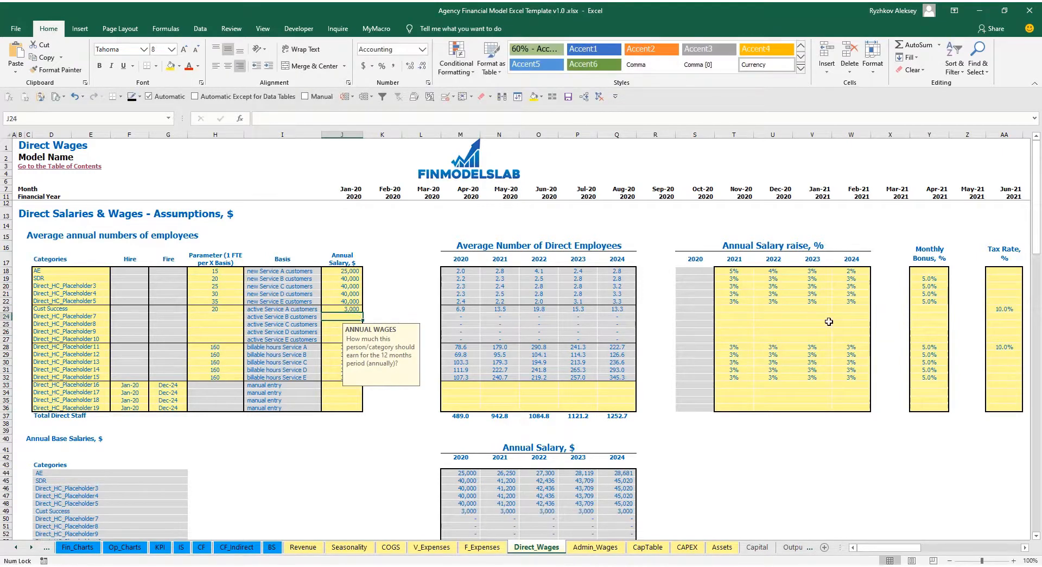
pyautogui.click(735, 301)
pyautogui.hotkey('ctrl', 'c')
pyautogui.moveTo(733, 309); pyautogui.dragTo(837, 309)
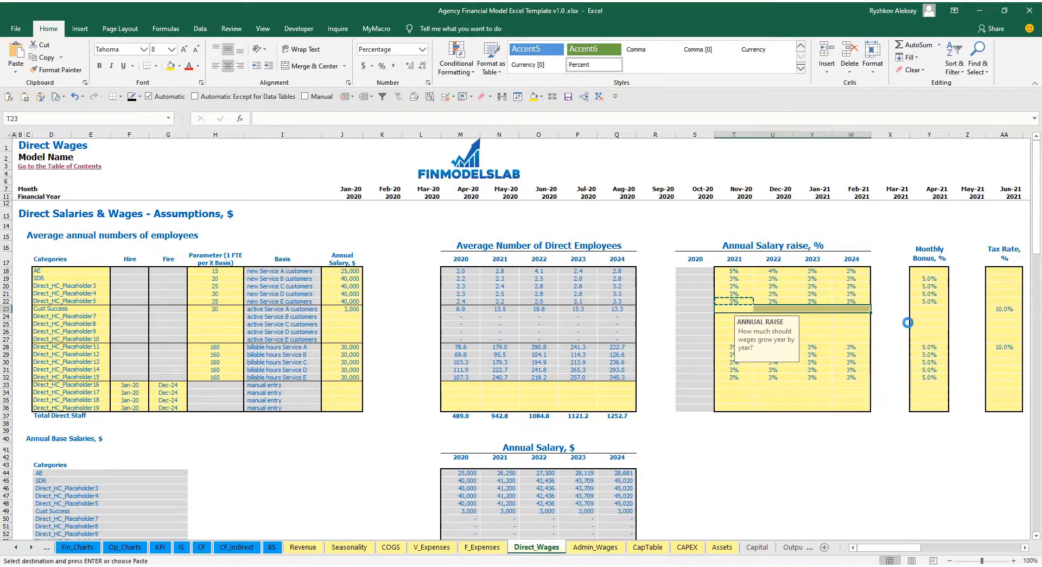
pyautogui.hotkey('ctrl', 'v')
# - Set Cust Success's monthly bonus to 5% and its tax rate to 12%
pyautogui.click(931, 309)
pyautogui.write('5%')
pyautogui.press('Tab')
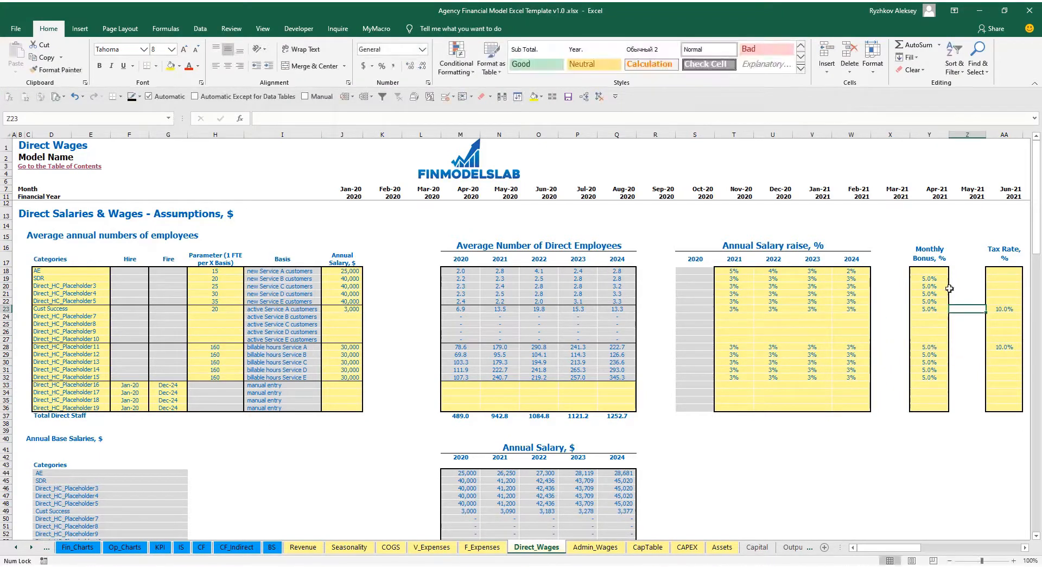
pyautogui.click(996, 307)
pyautogui.write('12%')
pyautogui.press('Return')
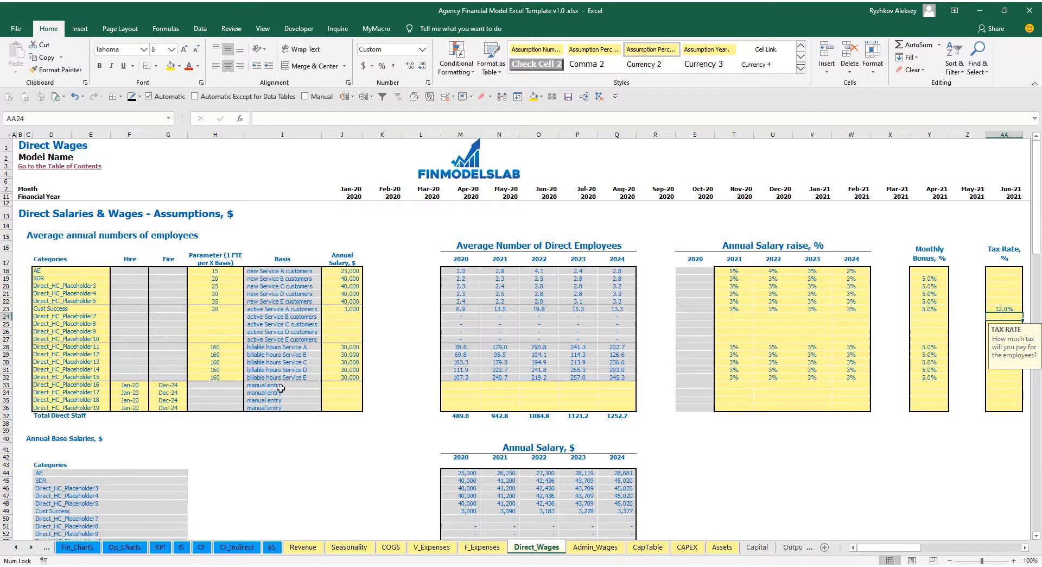
# - Rename the direct staff category based on Service A billable hours as Engineer and check its staffing parameter and annual salary
pyautogui.click(219, 349)
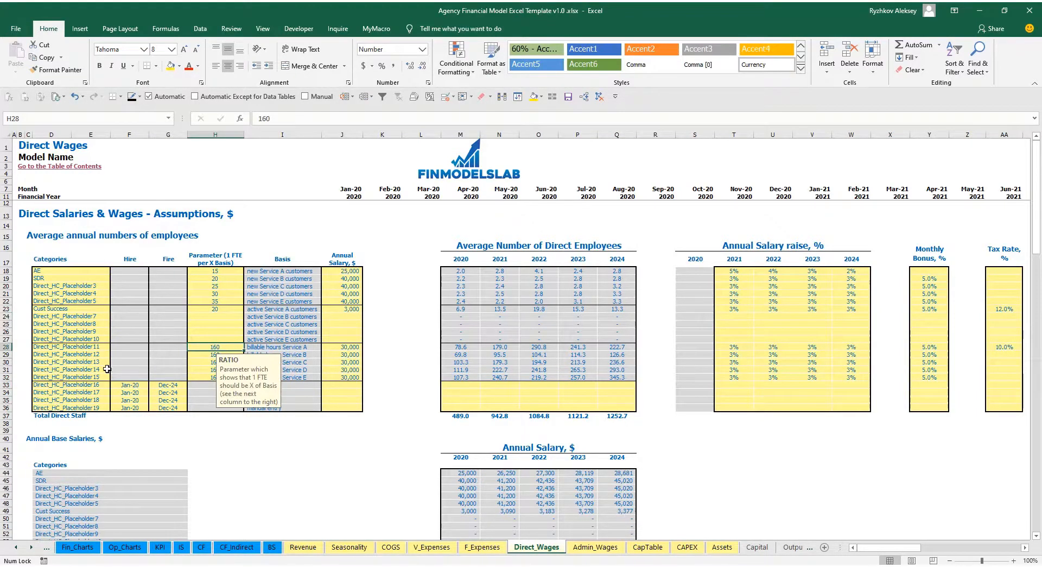
pyautogui.click(92, 347)
pyautogui.write('Eng')
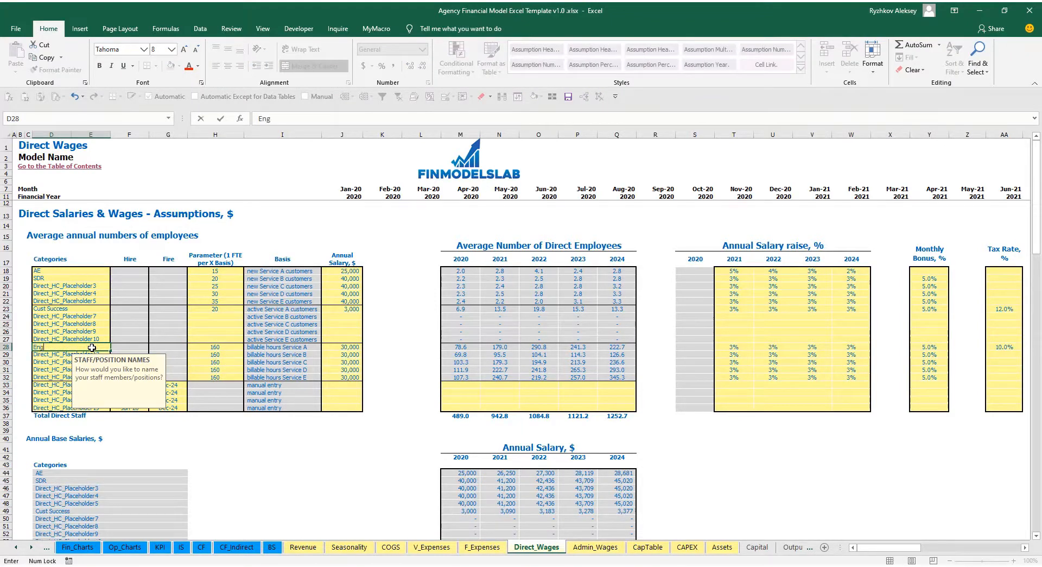
pyautogui.write('ineer')
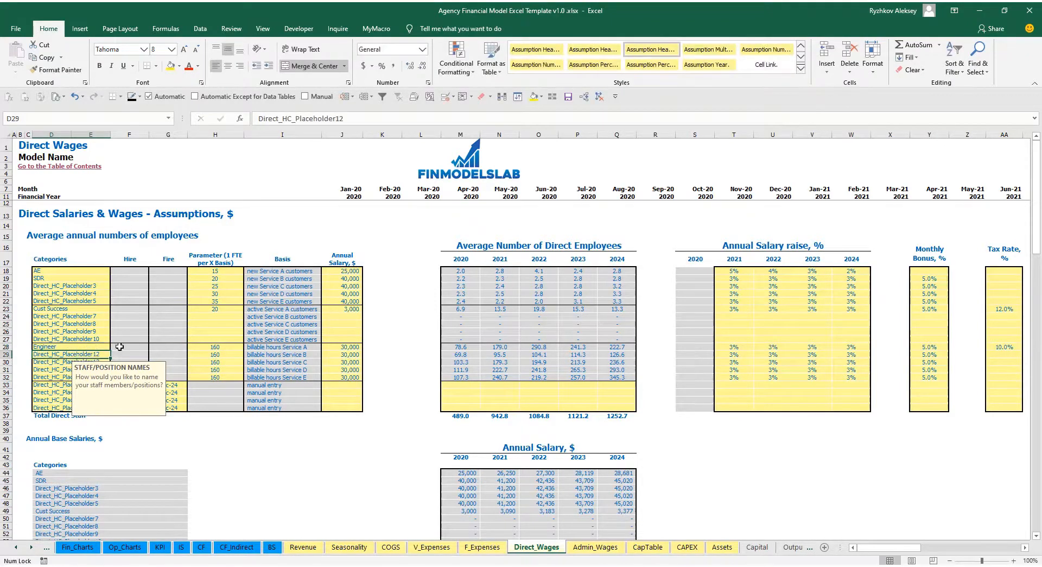
pyautogui.click(210, 353)
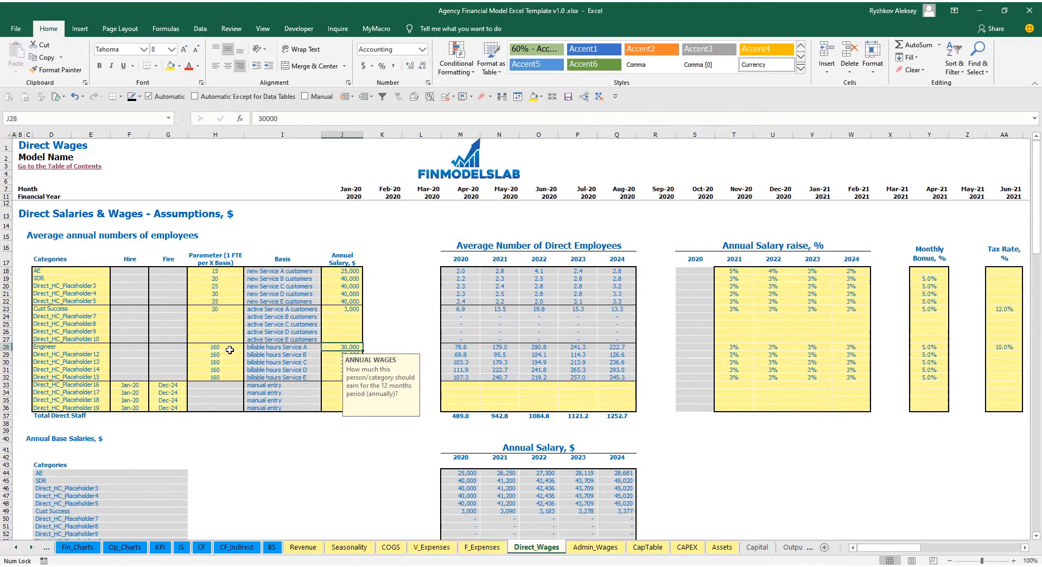
pyautogui.click(228, 348)
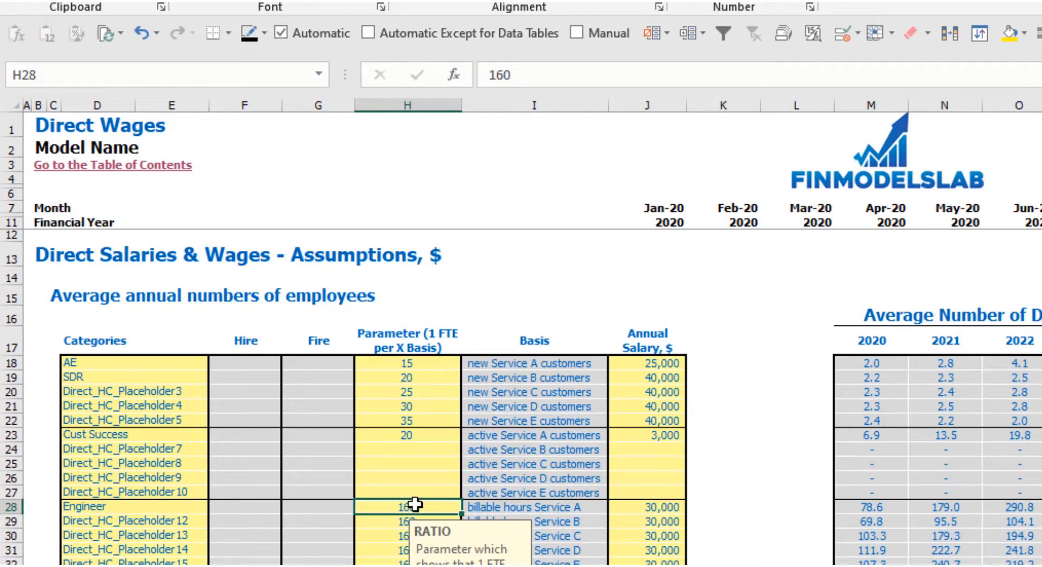
pyautogui.click(661, 510)
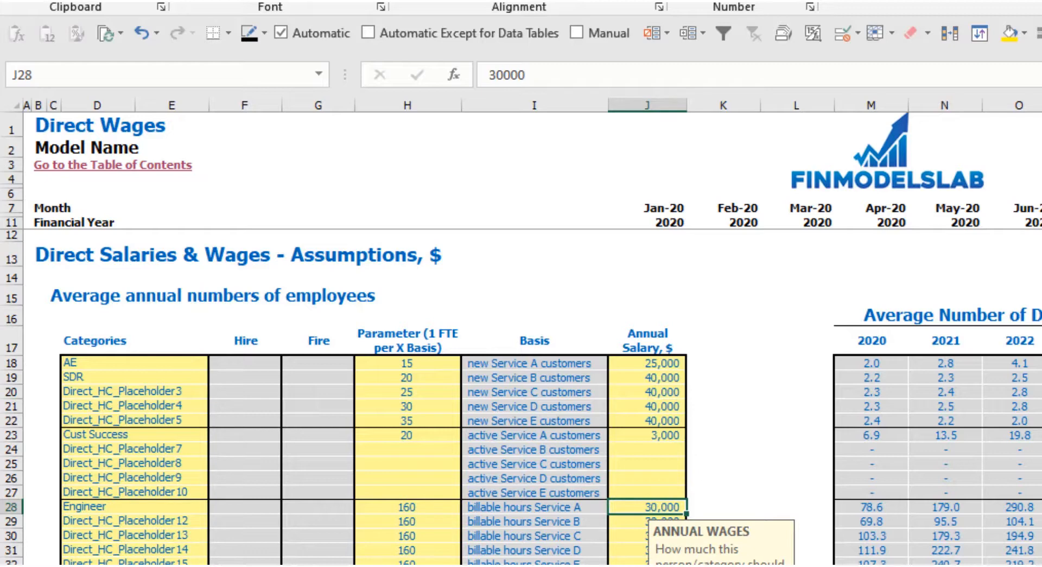
# - Rename the first manual-entry direct staff category as Manager
pyautogui.click(535, 564)
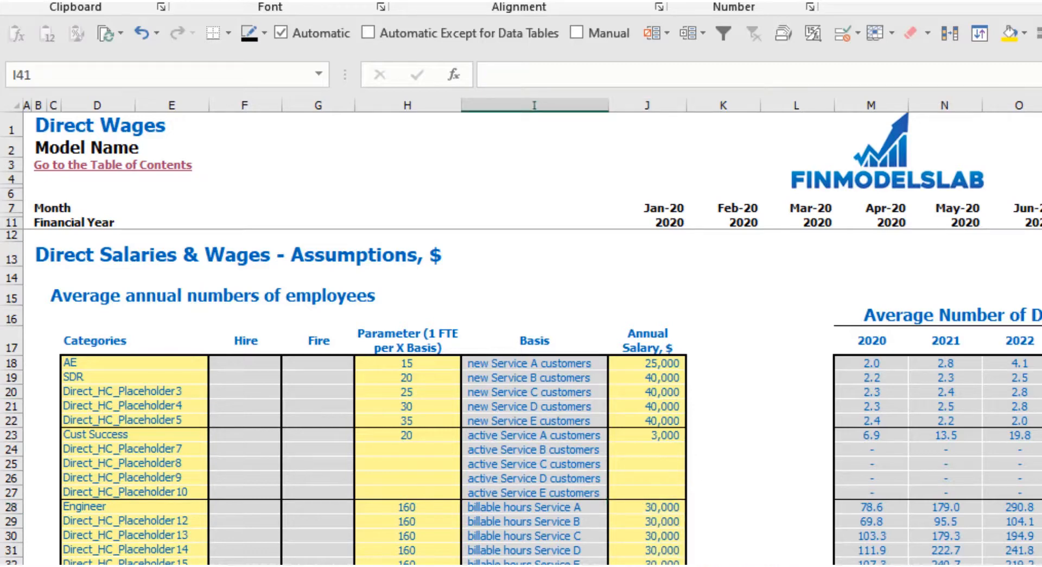
pyautogui.hotkey('shift', 'space')
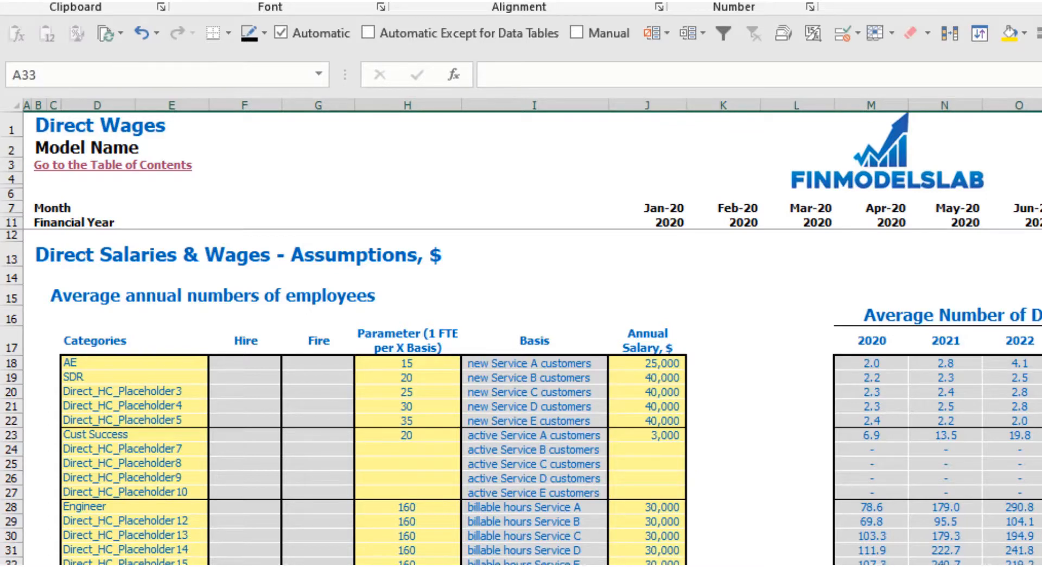
pyautogui.click(145, 564)
pyautogui.write('Manager')
pyautogui.press('Return')
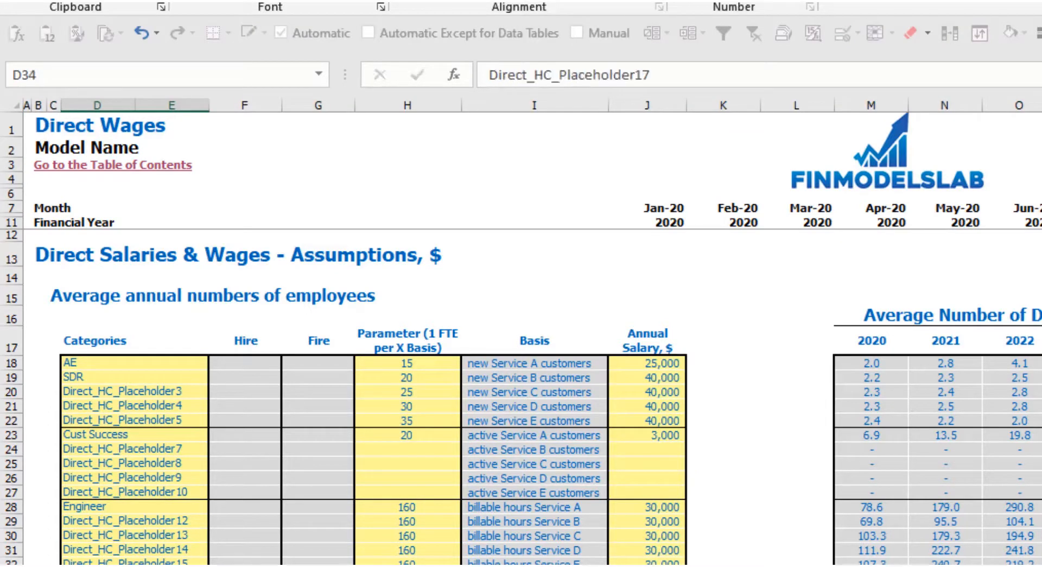
# - Set Manager's hire date to Mar-20 and its annual salary to $50,000
pyautogui.click(245, 565)
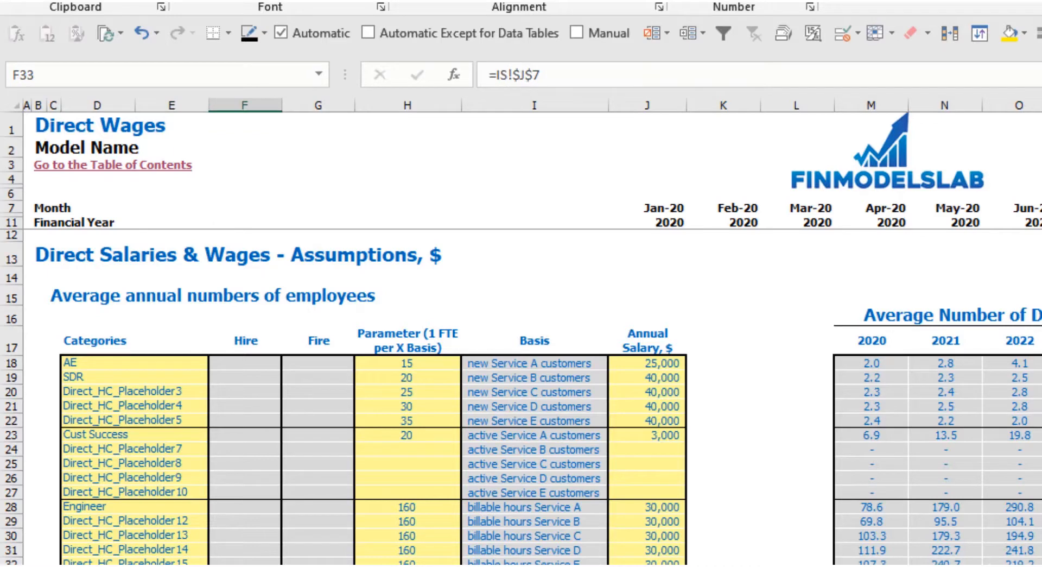
pyautogui.click(535, 565)
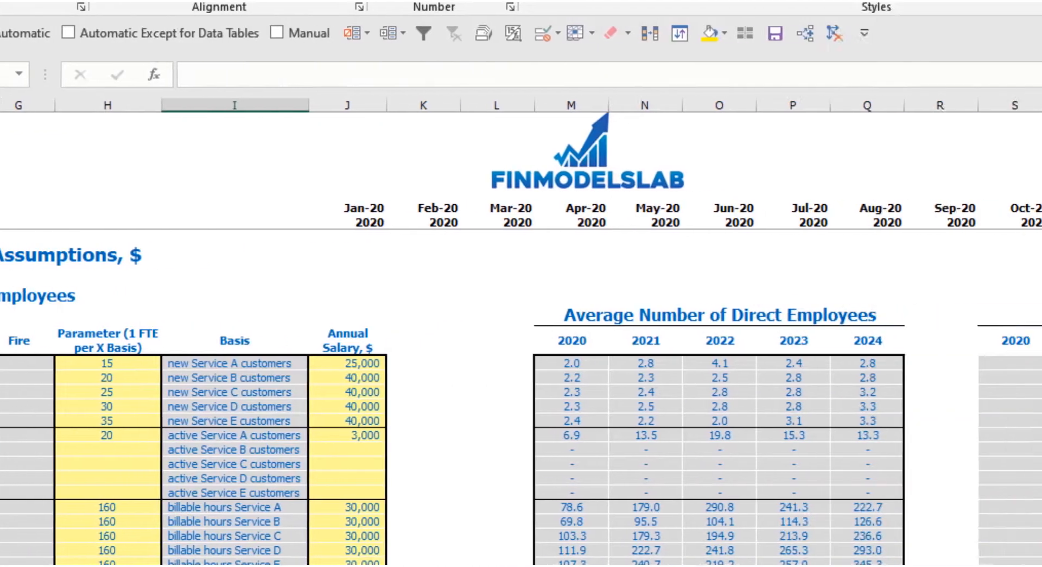
pyautogui.click(319, 565)
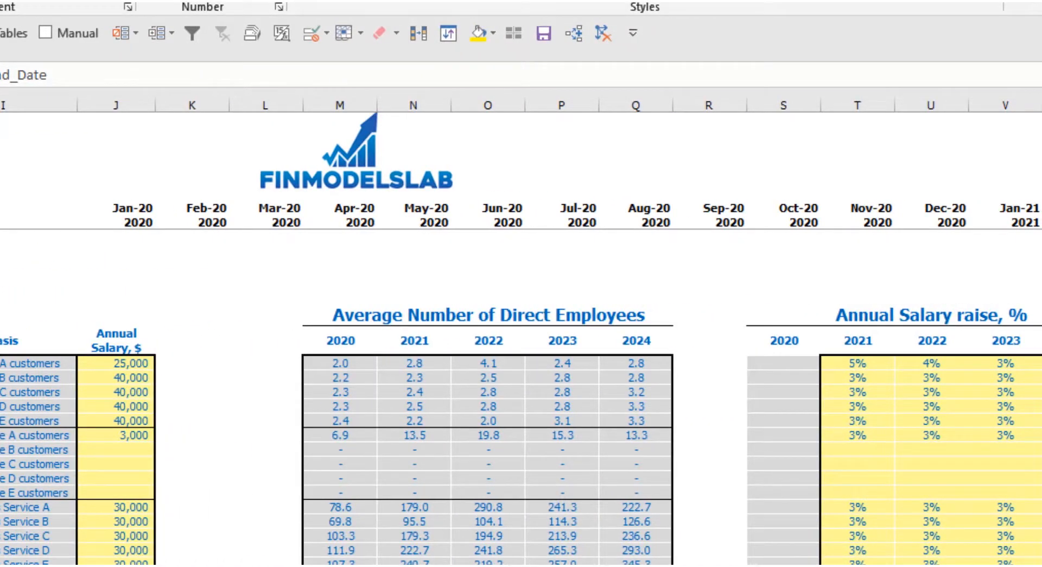
pyautogui.click(115, 565)
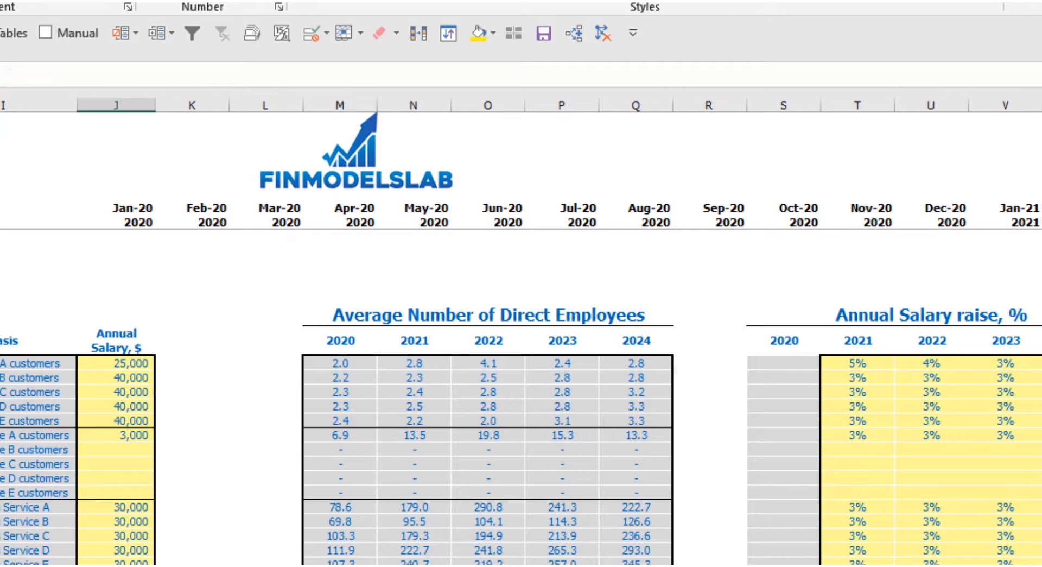
pyautogui.write('3')
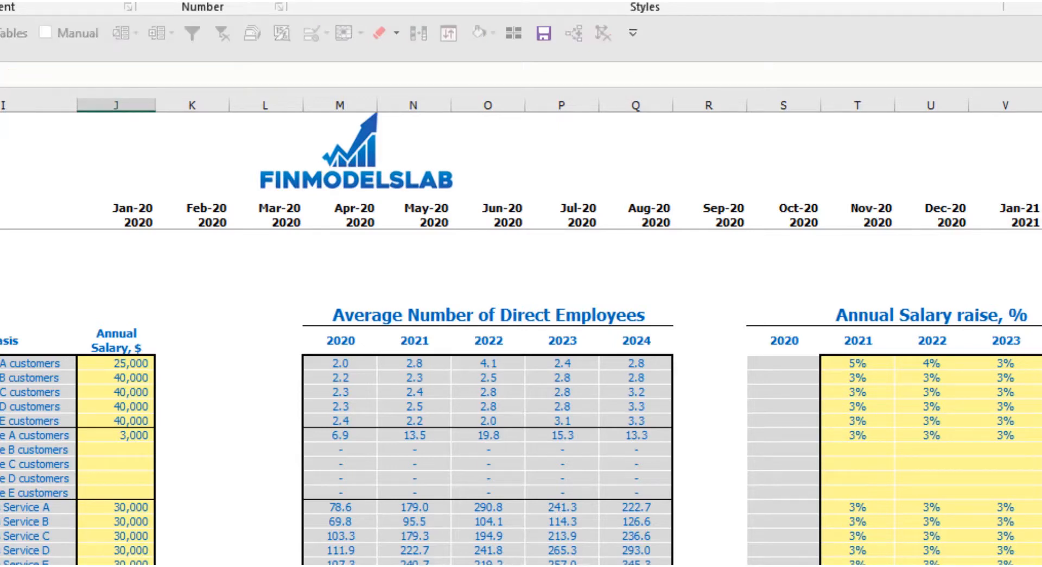
pyautogui.press('Return')
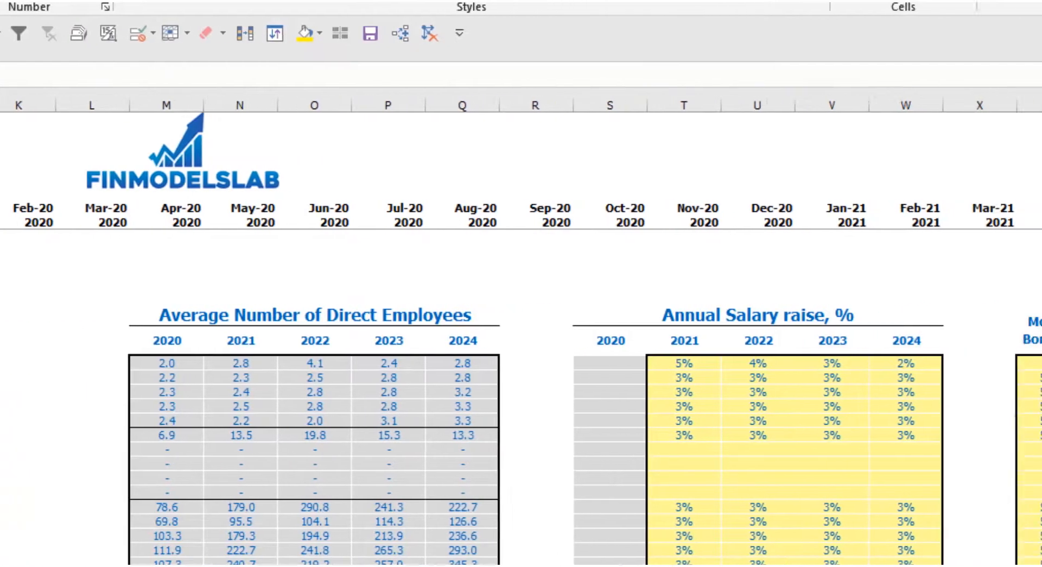
# - Enter an average of 1 Manager for each year from 2020 to 2024
pyautogui.write('1')
pyautogui.press('Tab')
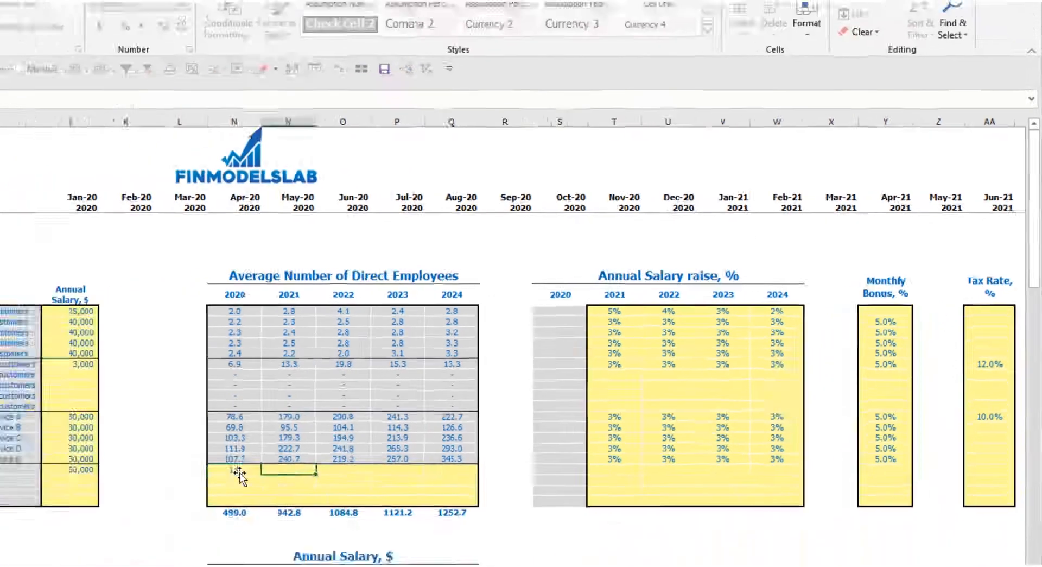
pyautogui.write('1')
pyautogui.press('Tab')
pyautogui.write('1')
pyautogui.press('Tab')
pyautogui.write('1')
pyautogui.press('Tab')
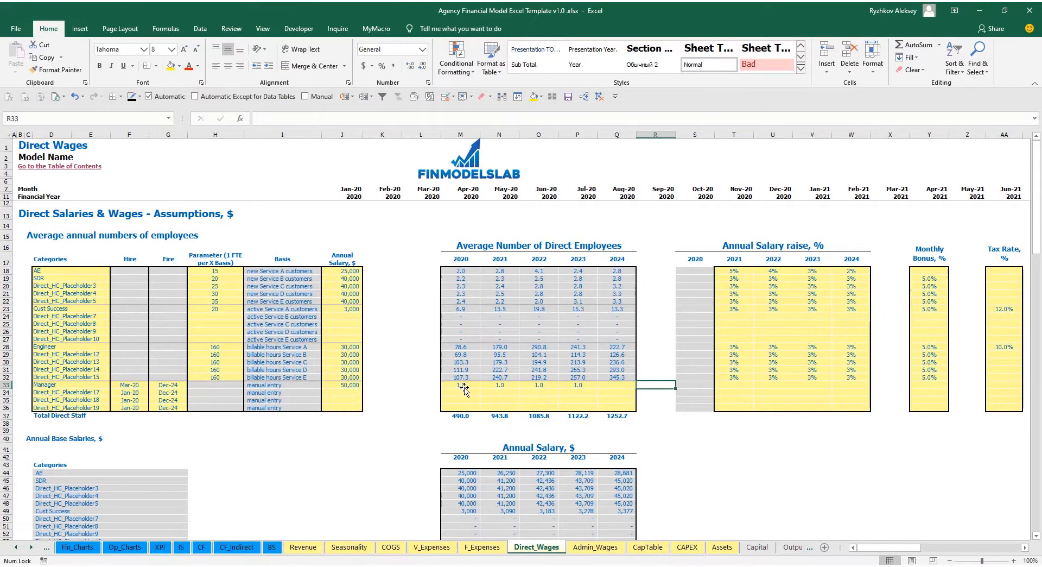
pyautogui.write('1')
# - Set the average number of Managers to 2 in 2021, 3 in 2022, 4 in 2023 and 5 in 2024
pyautogui.hotkey('shift', 'Tab')
pyautogui.hotkey('shift', 'Tab')
pyautogui.hotkey('shift', 'Tab')
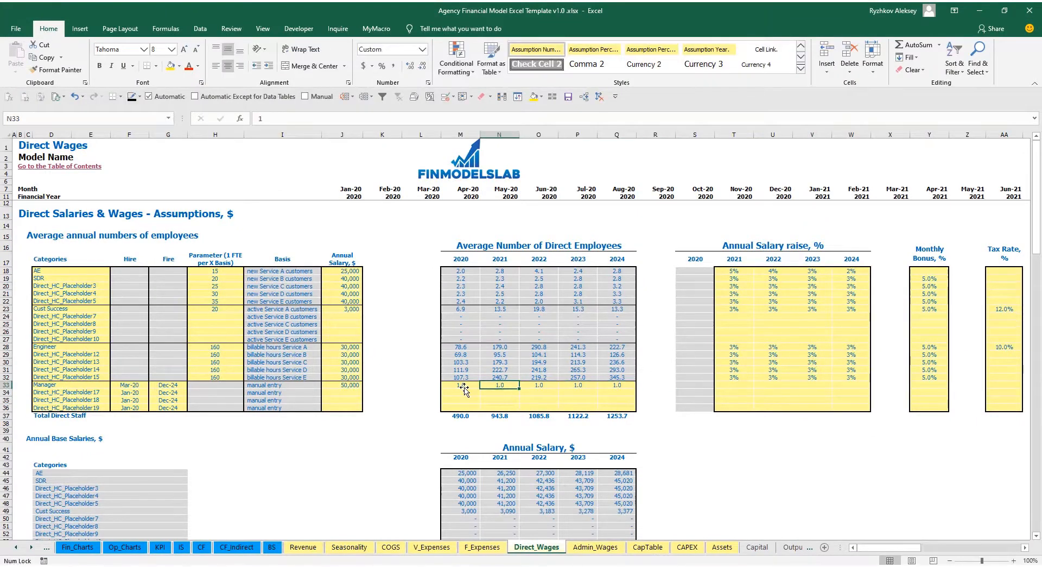
pyautogui.write('1')
pyautogui.press('Tab')
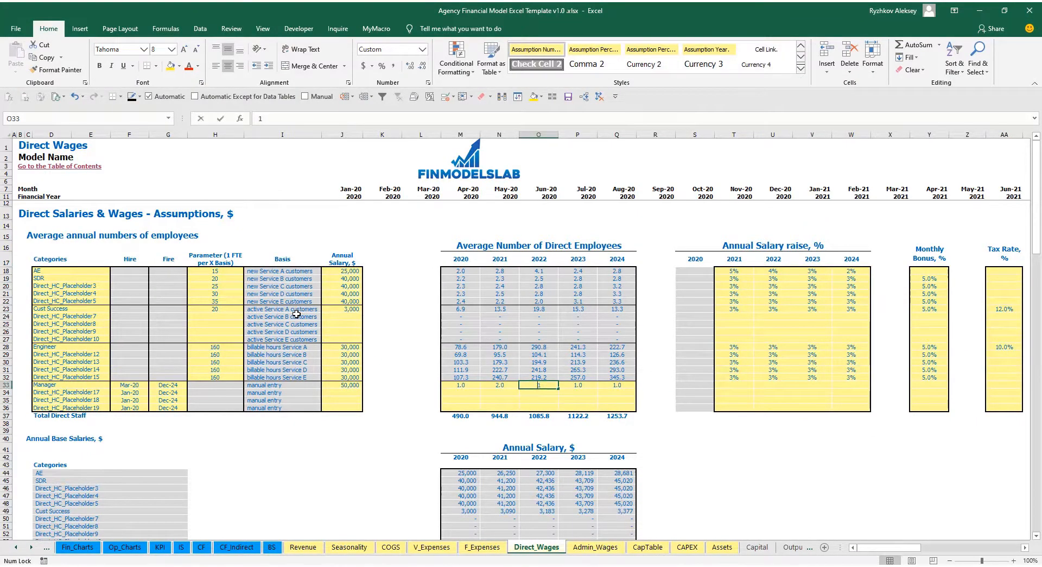
pyautogui.write('3')
pyautogui.press('Tab')
pyautogui.write('4')
pyautogui.press('Tab')
pyautogui.write('5')
pyautogui.press('Tab')
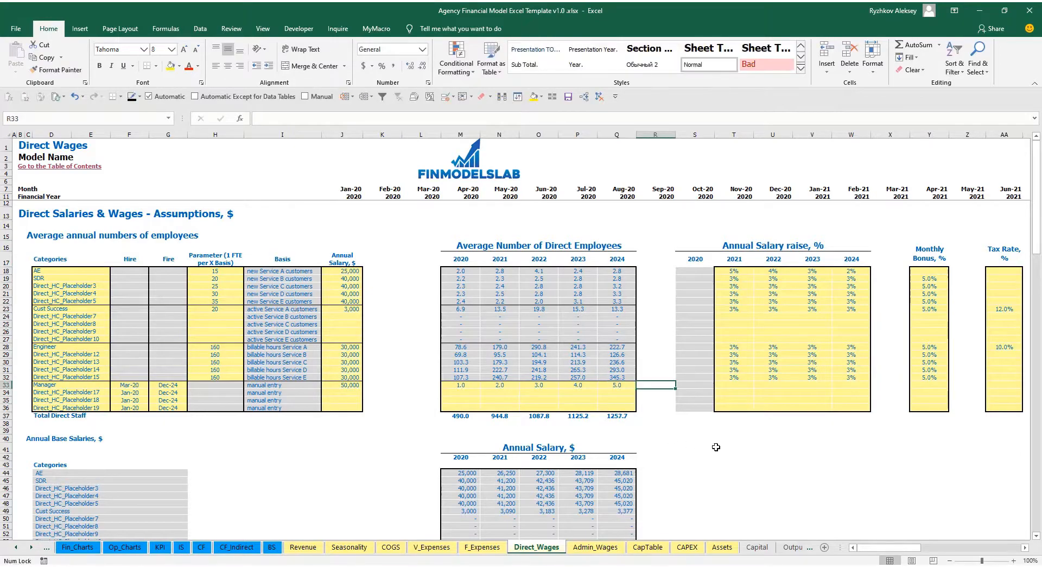
# - Examine Manager's monthly headcount in Total Direct Staff Numbers from the hire month into the following years
pyautogui.scroll(-17, 534, 410)
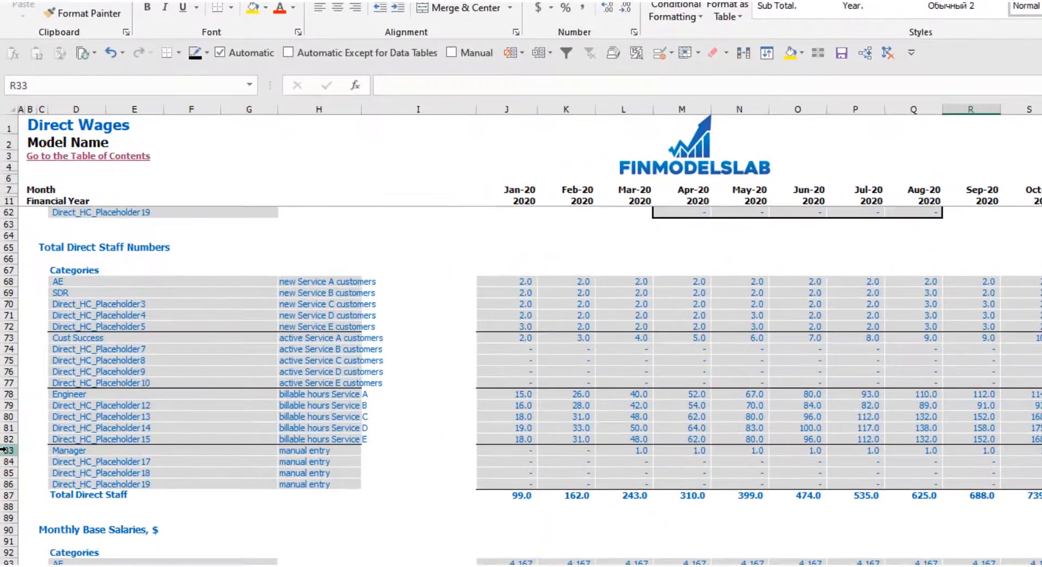
pyautogui.click(10, 435)
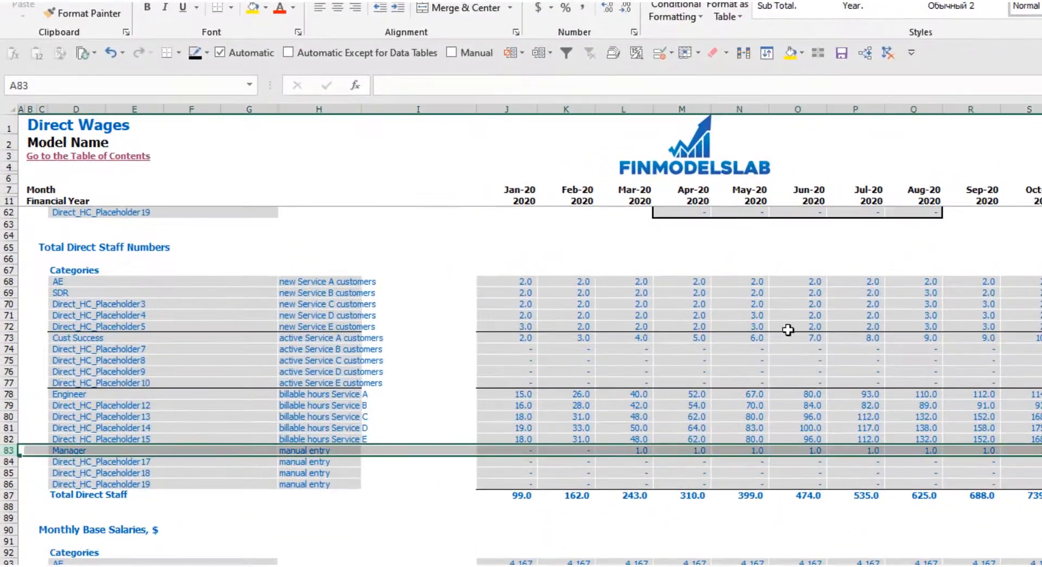
pyautogui.click(648, 450)
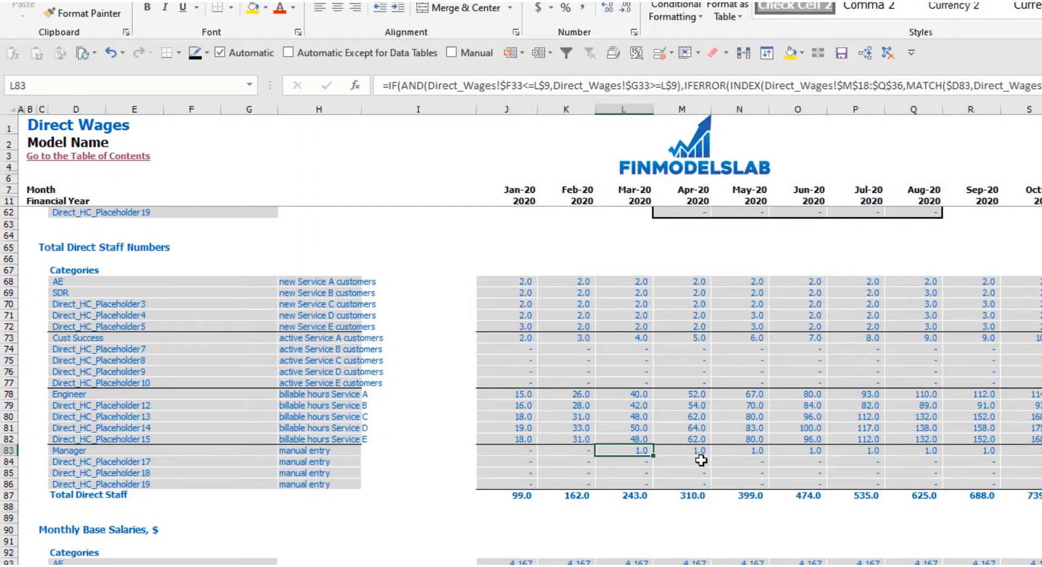
pyautogui.click(1041, 461)
pyautogui.click(1041, 450)
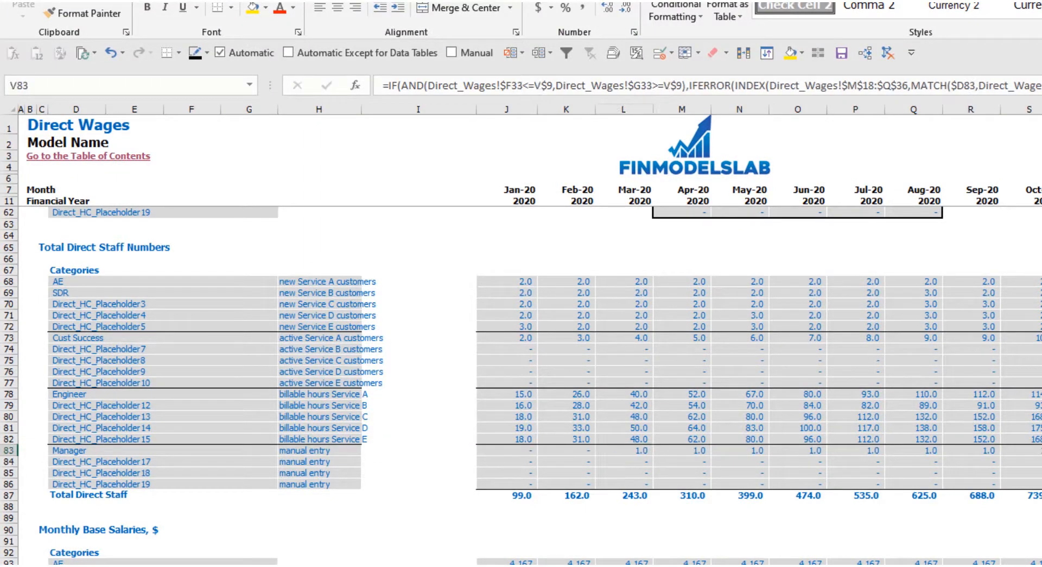
pyautogui.press('Right')
pyautogui.press('Right')
pyautogui.press('Right')
pyautogui.press('Right')
pyautogui.press('Right')
pyautogui.press('Right')
pyautogui.press('Right')
pyautogui.press('Right')
pyautogui.press('Right')
pyautogui.press('Right')
pyautogui.press('Right')
pyautogui.press('Right')
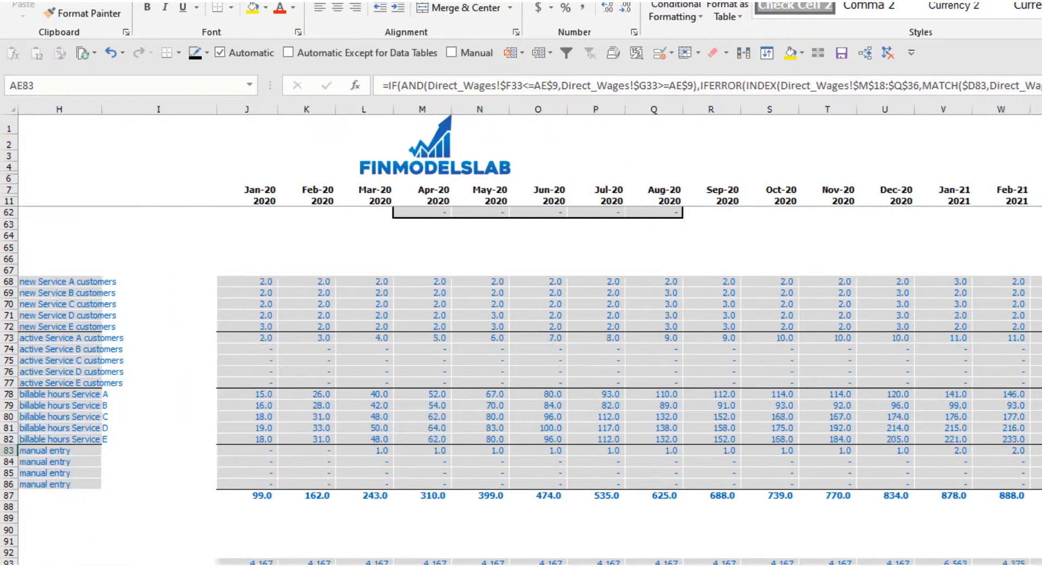
pyautogui.press('Right')
pyautogui.press('Right')
pyautogui.press('Left')
pyautogui.press('Left')
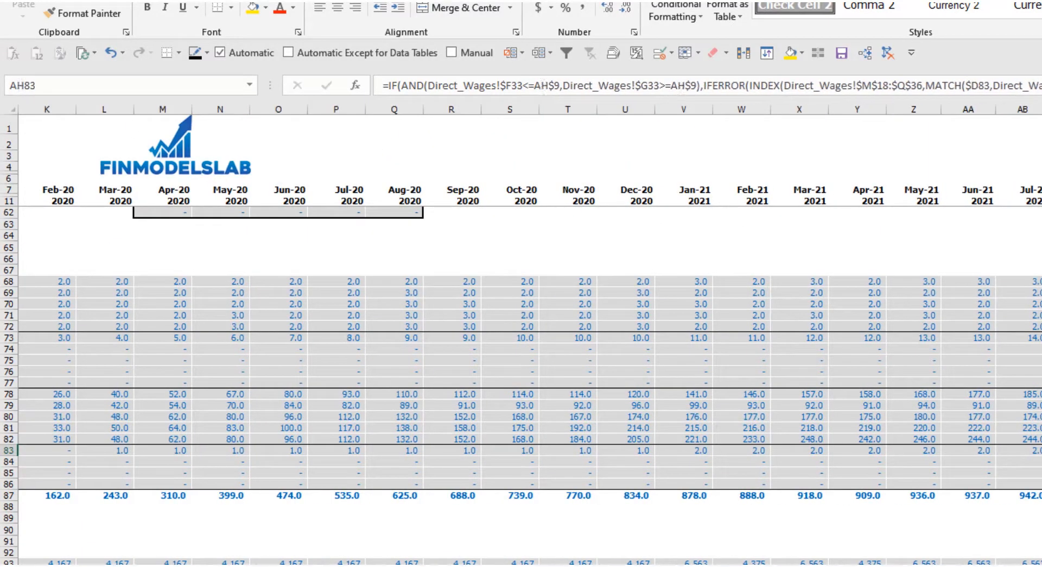
# - Open the Income Statement and expand its COGS breakdown to view Direct Salary and Wages
pyautogui.click(131, 566)
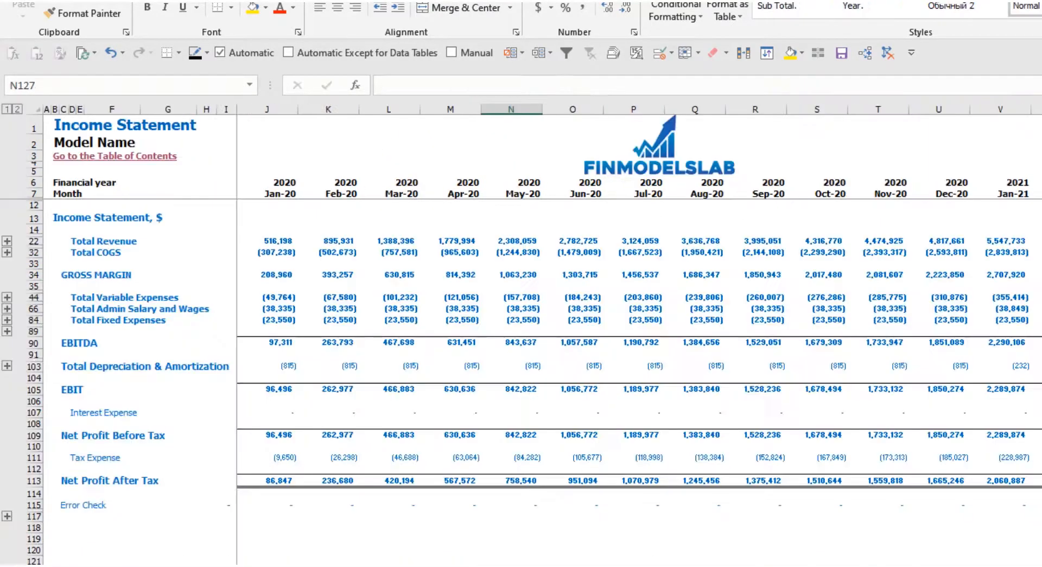
pyautogui.click(4, 254)
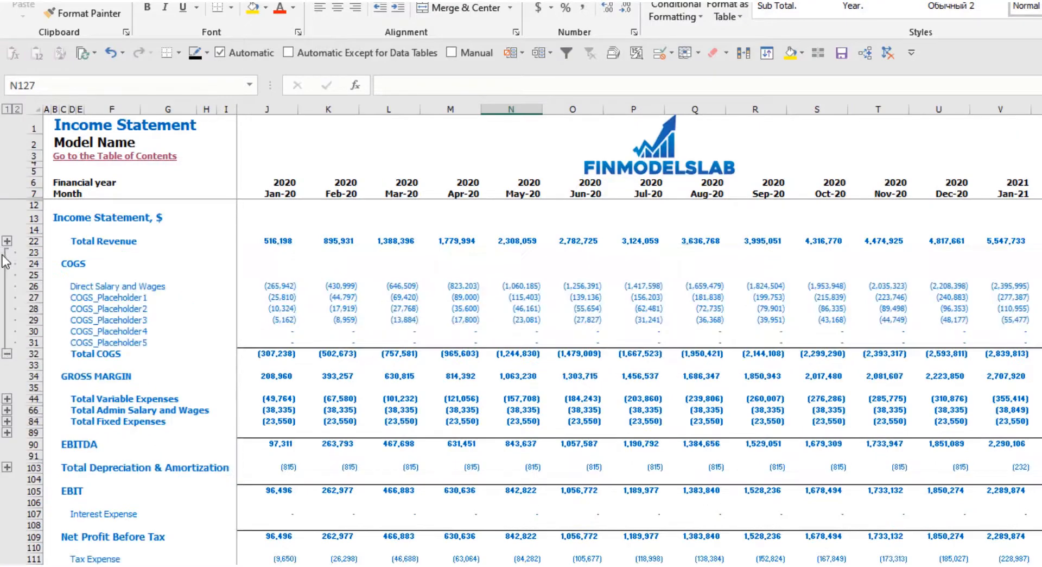
# - Inspect the formula behind the Jan-20 Direct Salary and Wages amount in the Income Statement
pyautogui.click(23, 286)
pyautogui.click(267, 286)
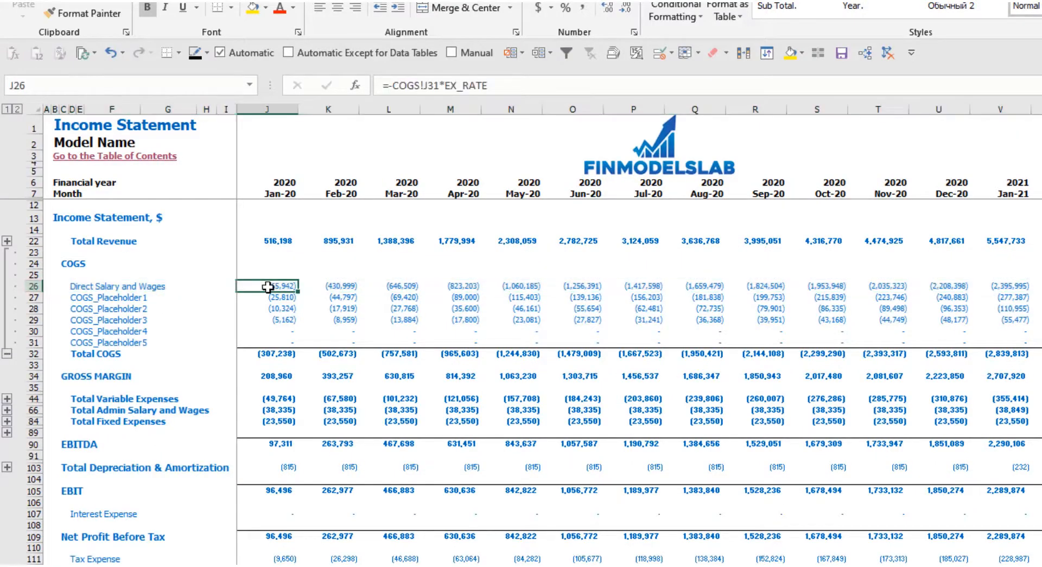
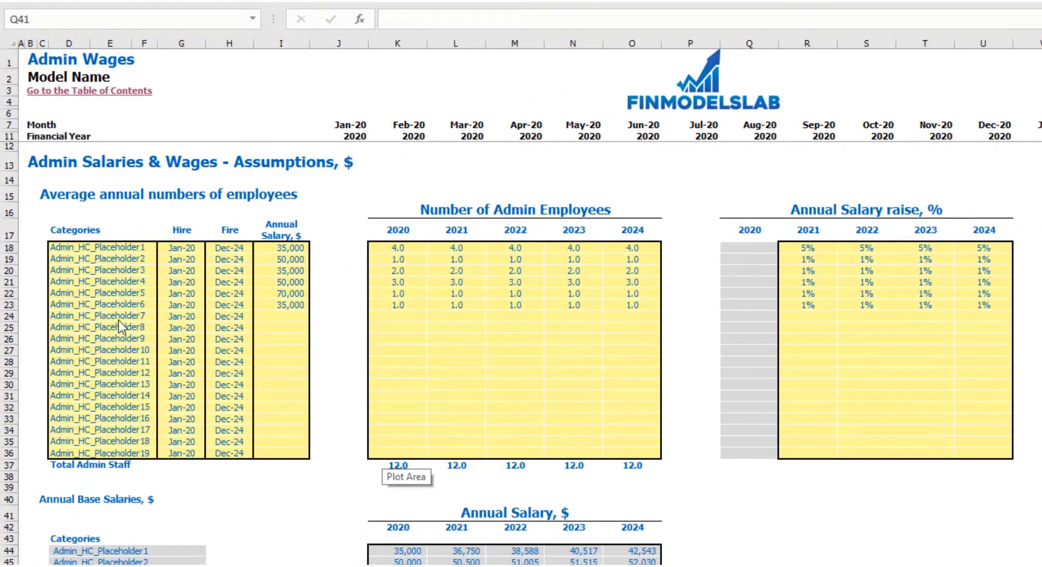
# - Rename the first admin staff category on the Admin Wages sheet to "managers" and set its hire date to Feb-20
pyautogui.click(65, 251)
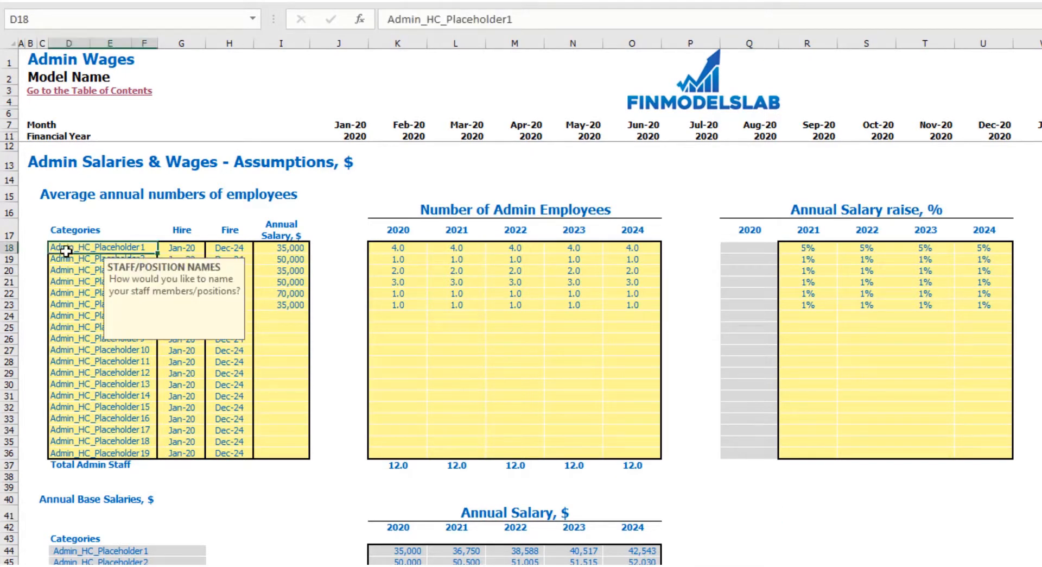
pyautogui.write('managers')
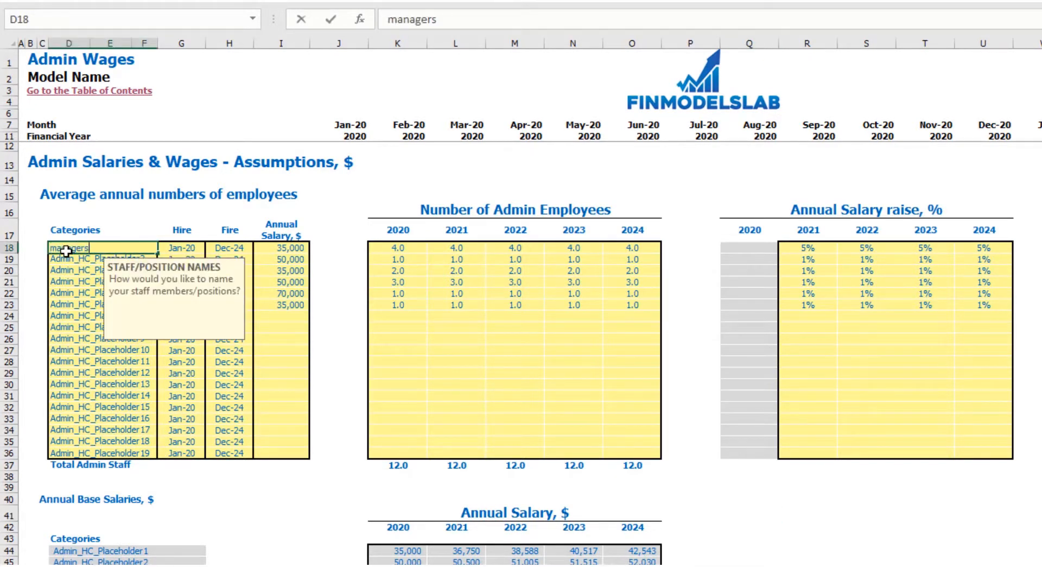
pyautogui.press('Return')
pyautogui.click(202, 247)
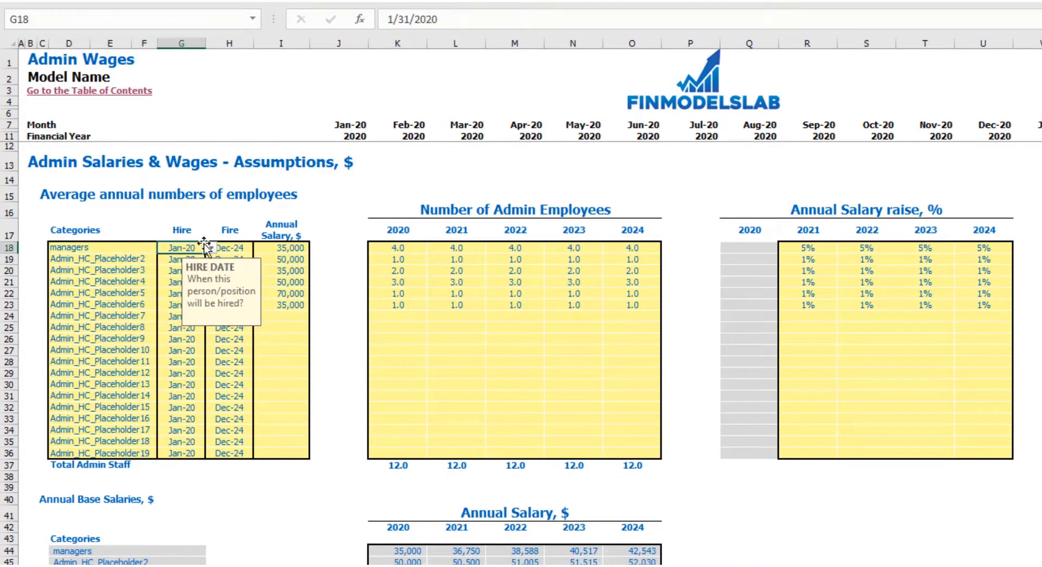
pyautogui.click(211, 248)
pyautogui.click(191, 270)
pyautogui.click(236, 248)
pyautogui.click(325, 199)
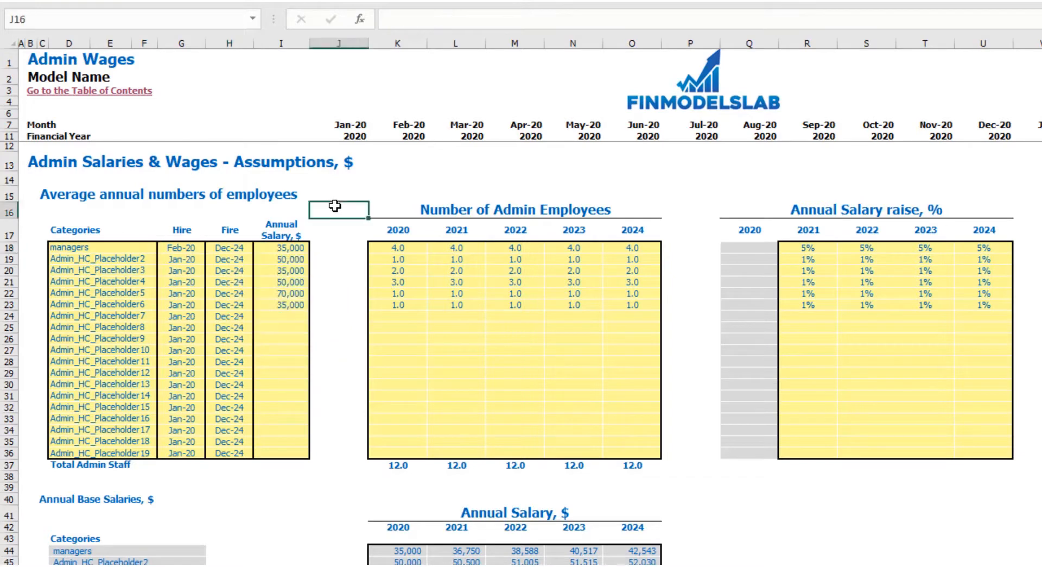
# - Set the annual salary of the managers category to 40,000
pyautogui.click(293, 250)
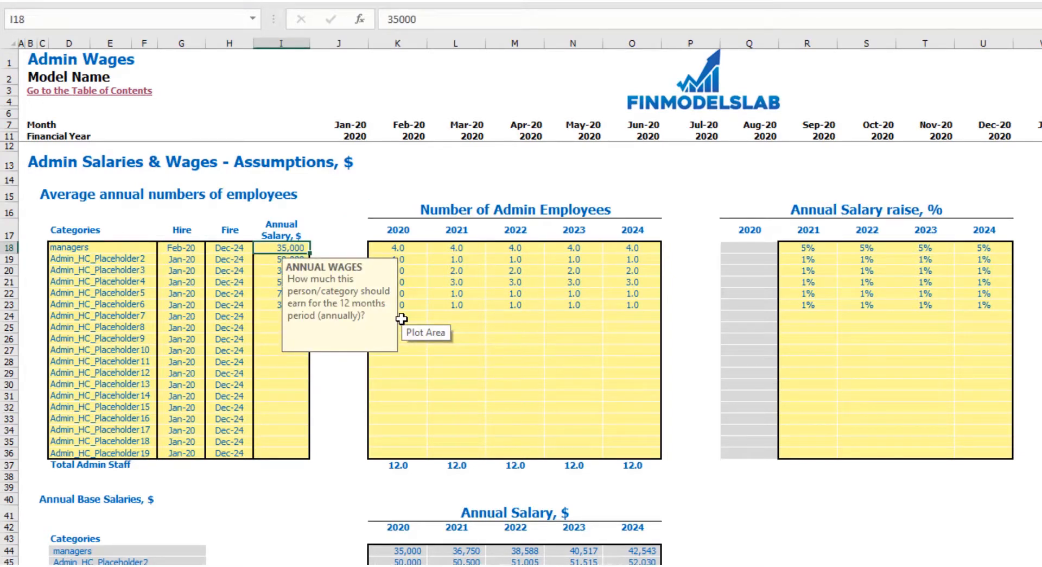
pyautogui.write('400')
pyautogui.press('Return')
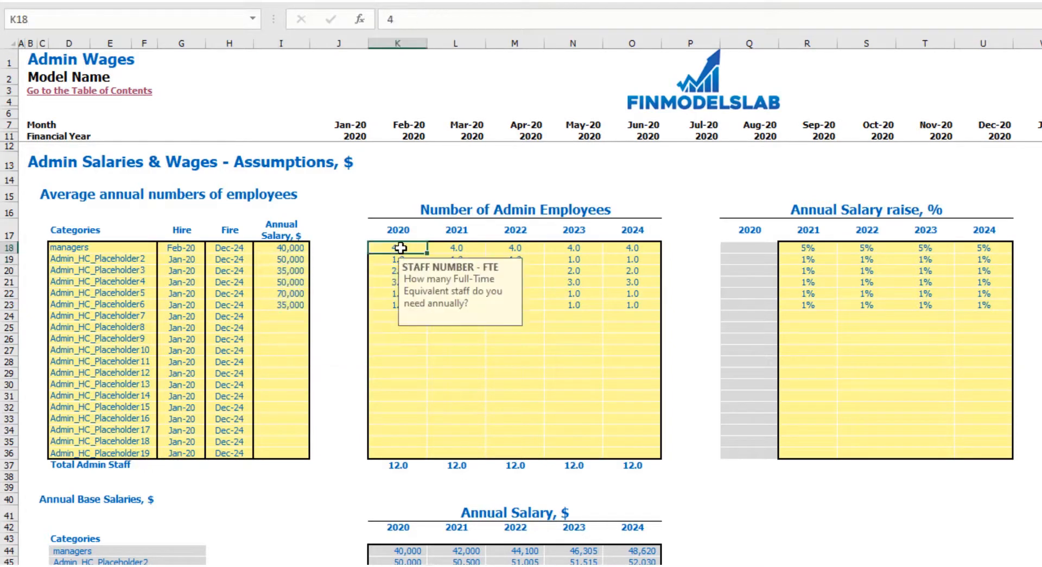
# - Enter the number of managers for 2020 through 2024 as 1, 2, 3, 4 and 5
pyautogui.click(397, 248)
pyautogui.write('1')
pyautogui.press('Tab')
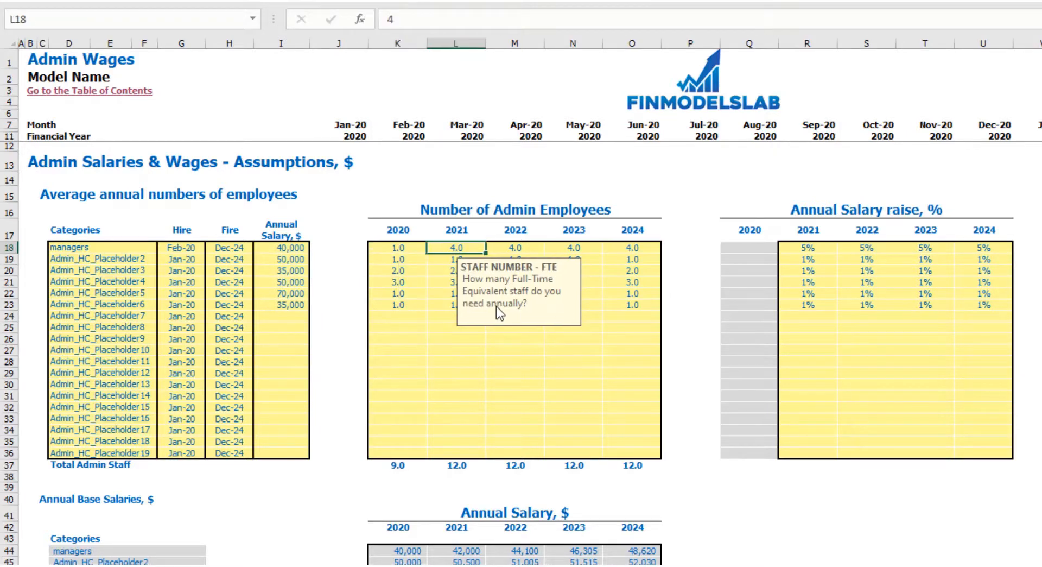
pyautogui.write('2')
pyautogui.press('Tab')
pyautogui.write('3')
pyautogui.press('Tab')
pyautogui.write('4')
pyautogui.press('Tab')
pyautogui.write('5')
pyautogui.press('Tab')
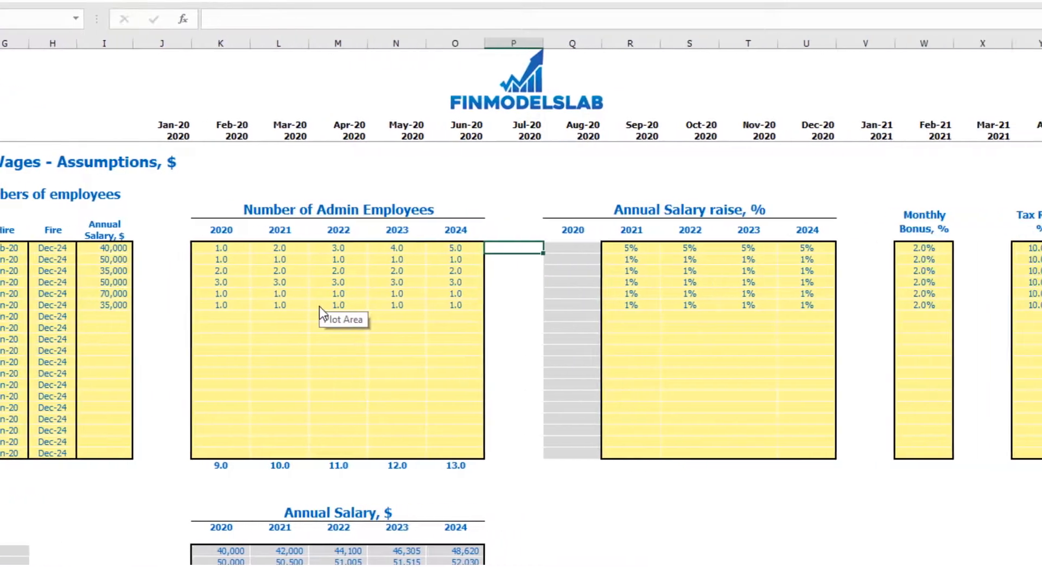
# - Set the managers' annual salary raise to 3%, 4%, 5% and 6% for 2021 through 2024
pyautogui.click(665, 191)
pyautogui.moveTo(548, 247); pyautogui.dragTo(728, 256)
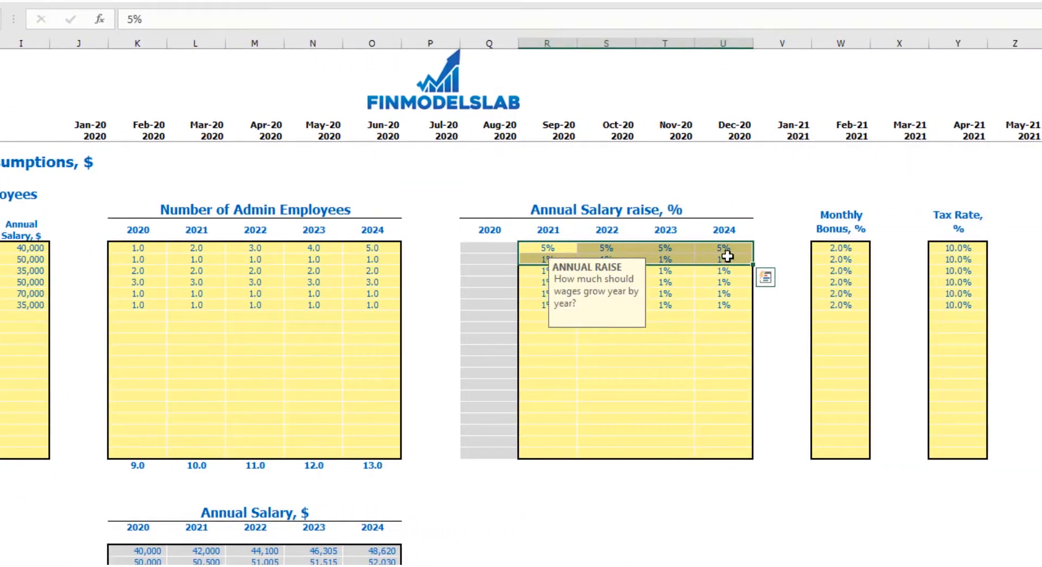
pyautogui.click(546, 245)
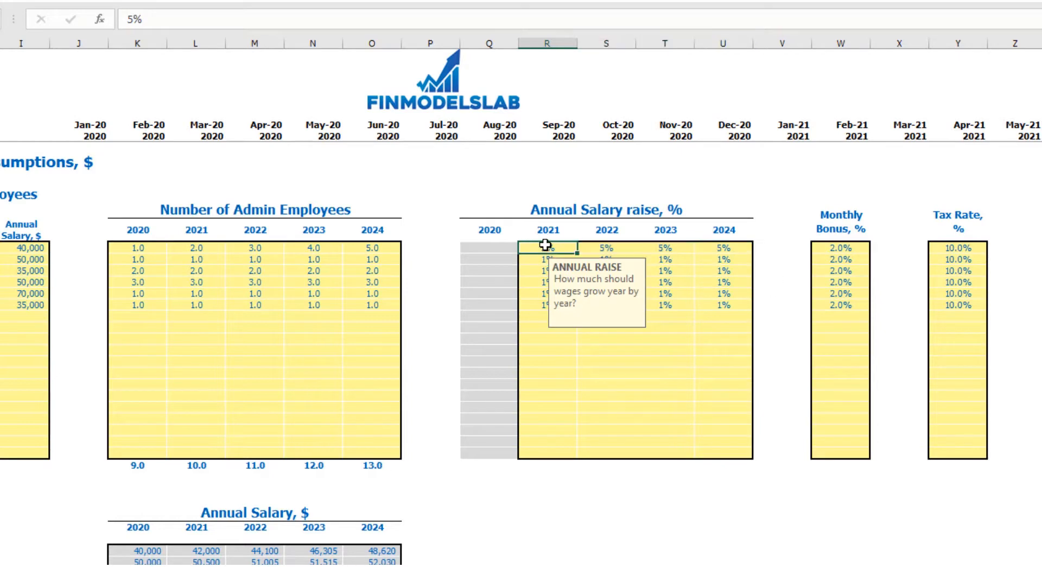
pyautogui.write('3')
pyautogui.press('Tab')
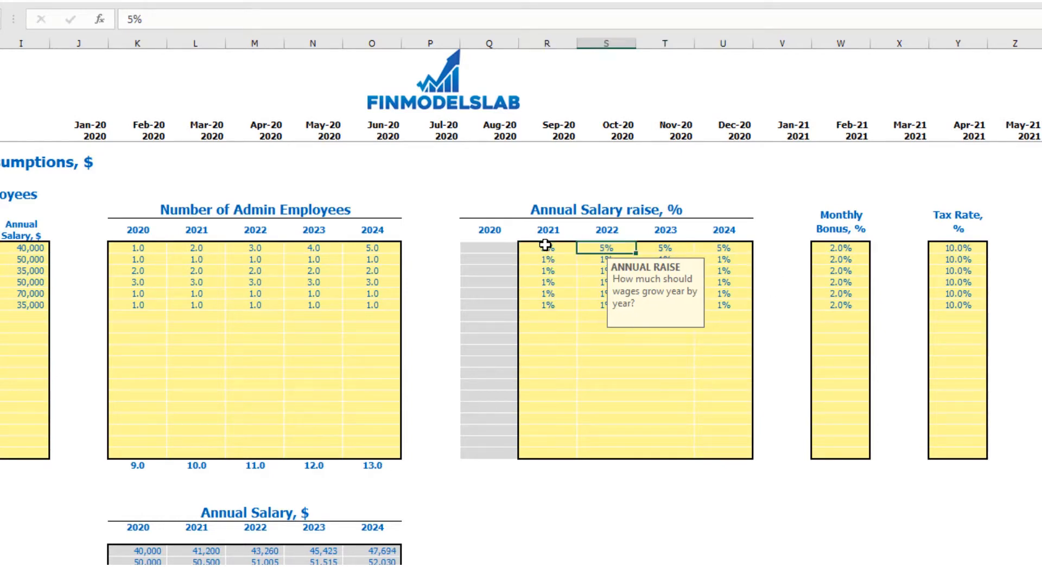
pyautogui.write('4')
pyautogui.press('Tab')
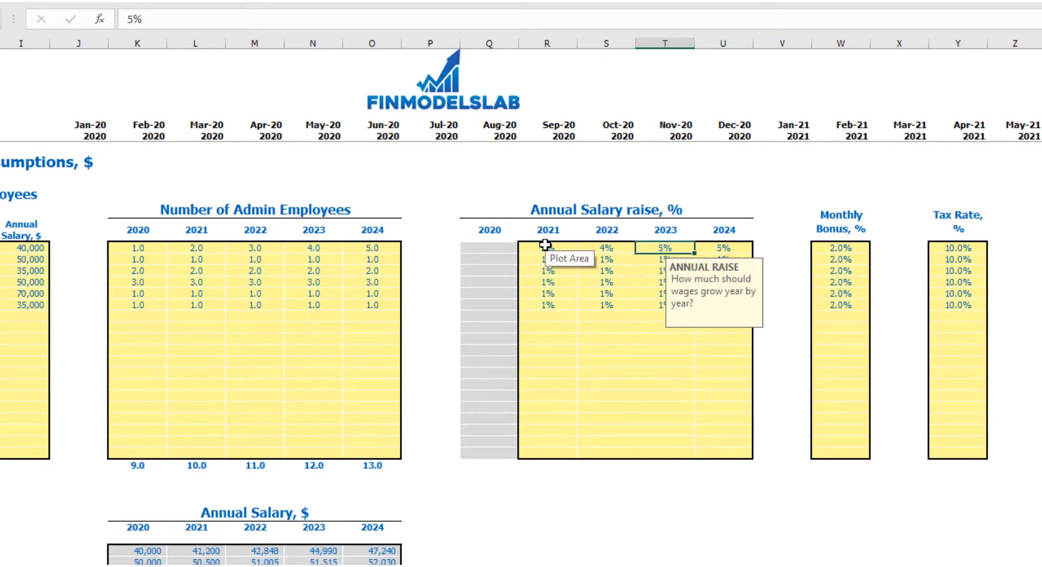
pyautogui.write('5')
pyautogui.press('Tab')
pyautogui.write('6')
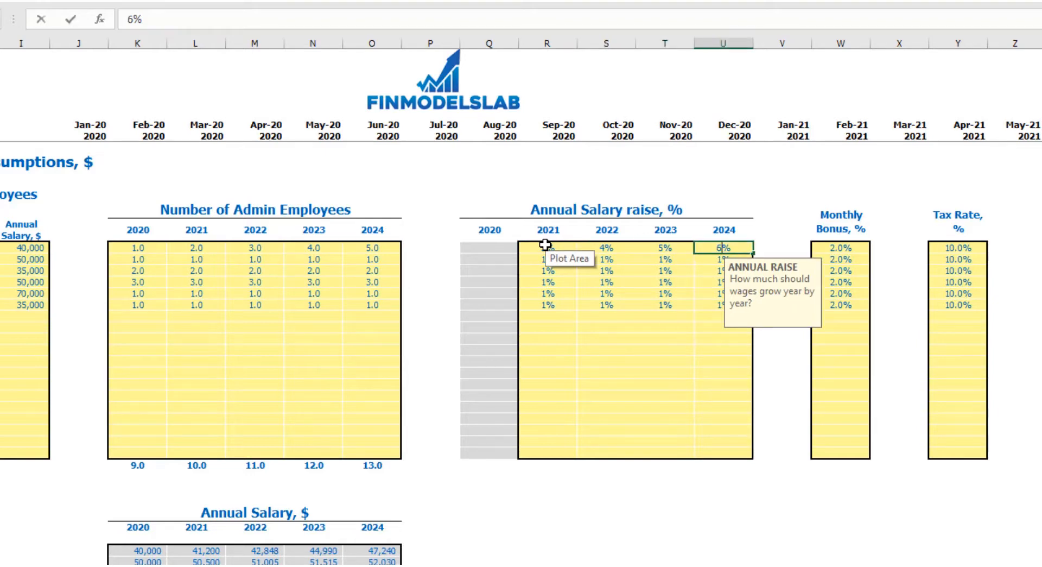
pyautogui.press('Return')
# - Set the managers' monthly bonus to 5% and their tax rate to 12%
pyautogui.click(848, 246)
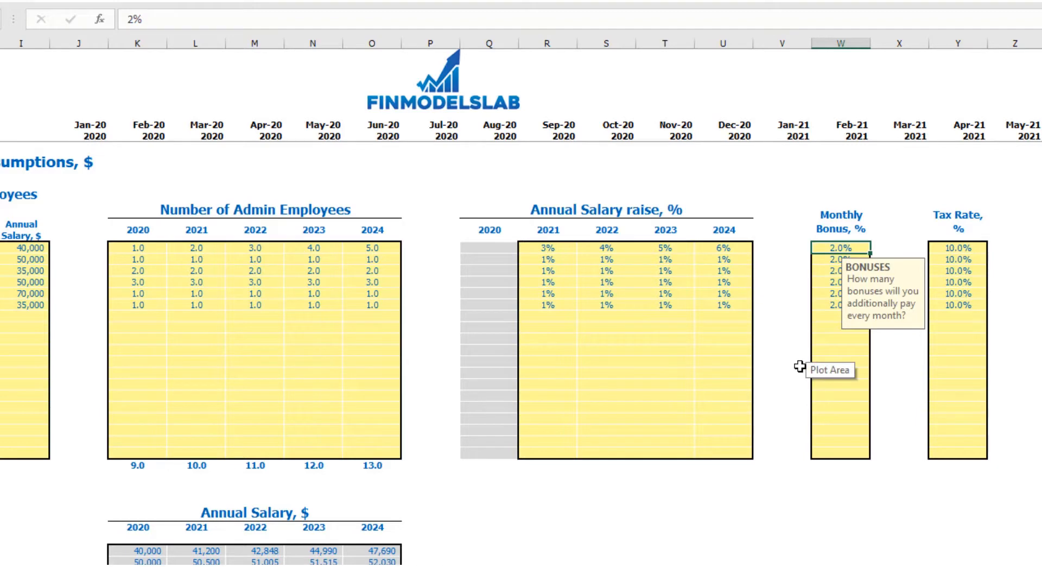
pyautogui.write('5')
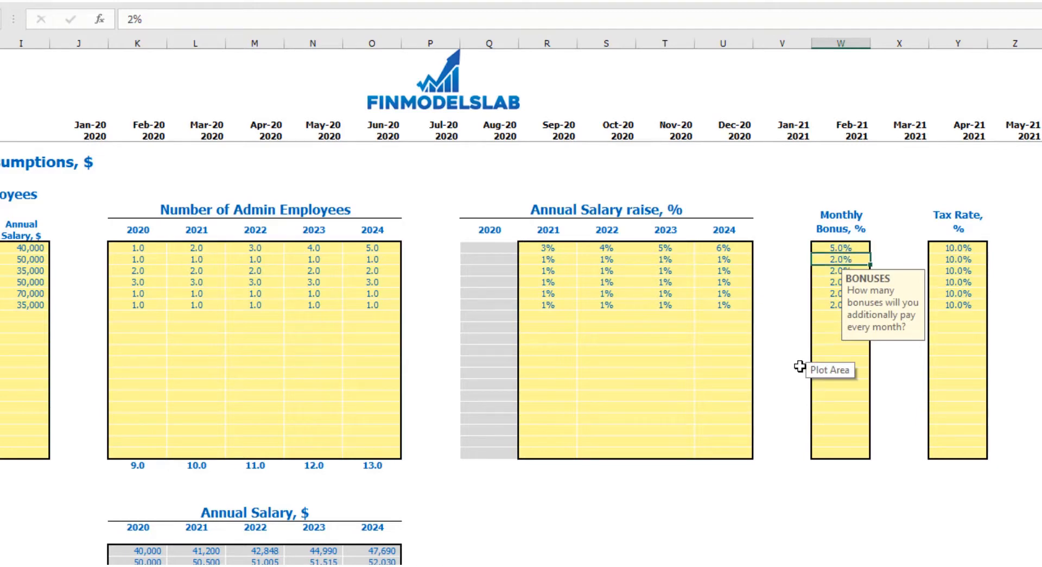
pyautogui.click(972, 249)
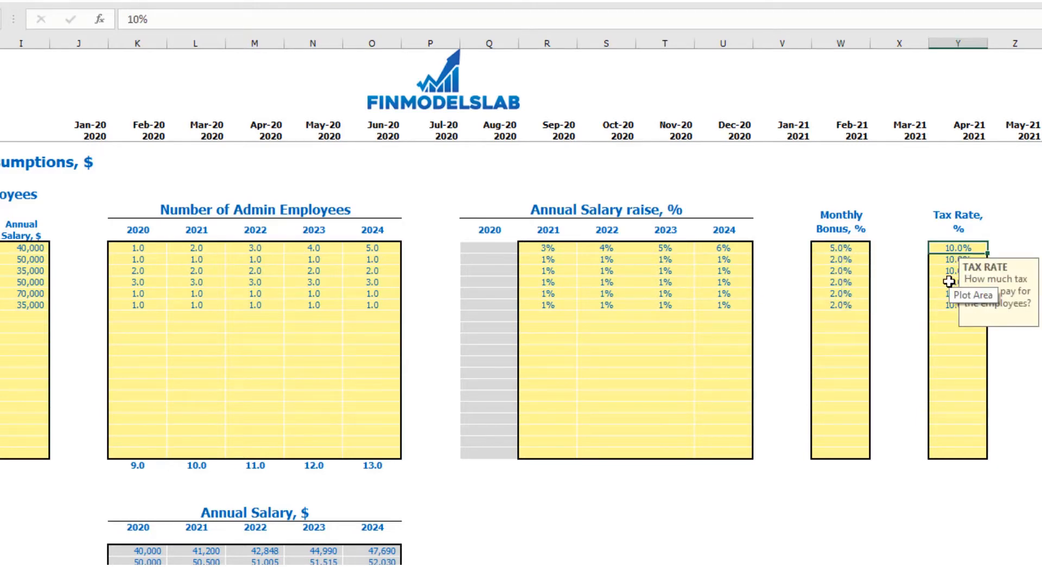
pyautogui.write('12')
pyautogui.press('Return')
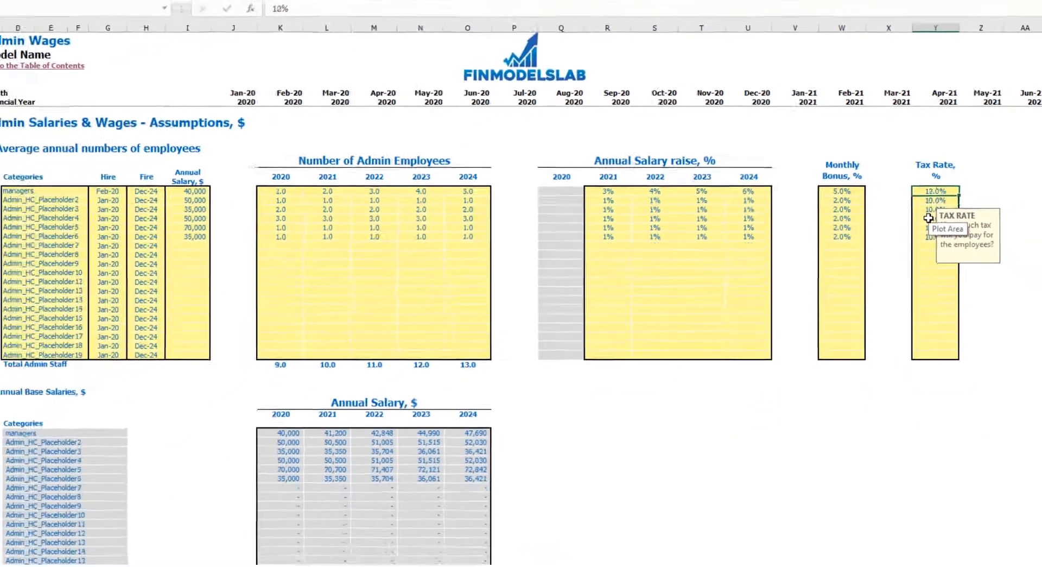
# - Compare the managers' salary, raise and hire date assumptions with the Annual Salary and Total Admin Staff Numbers tables
pyautogui.scroll(-3, 326, 331)
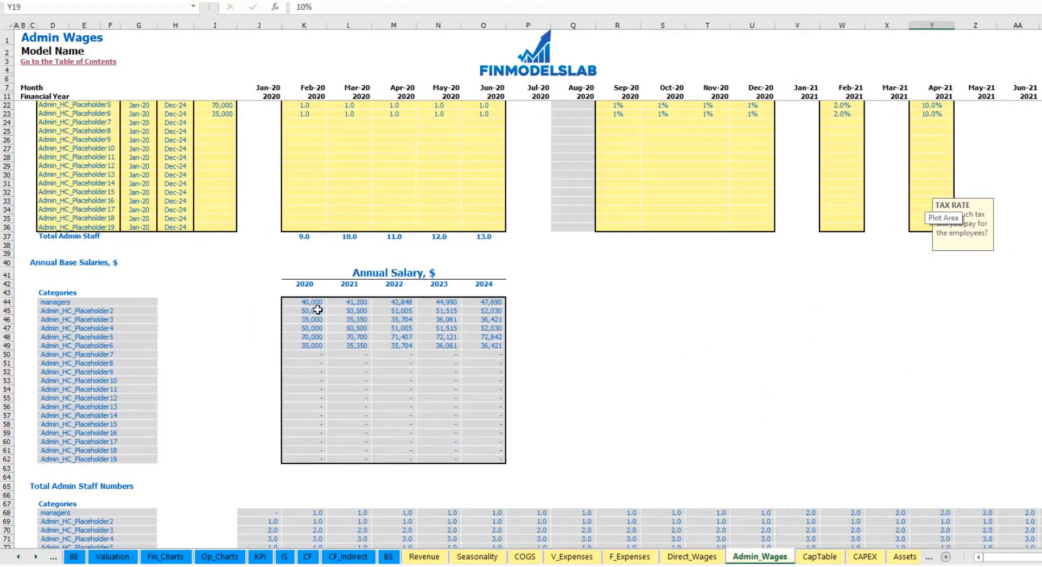
pyautogui.scroll(3, 315, 308)
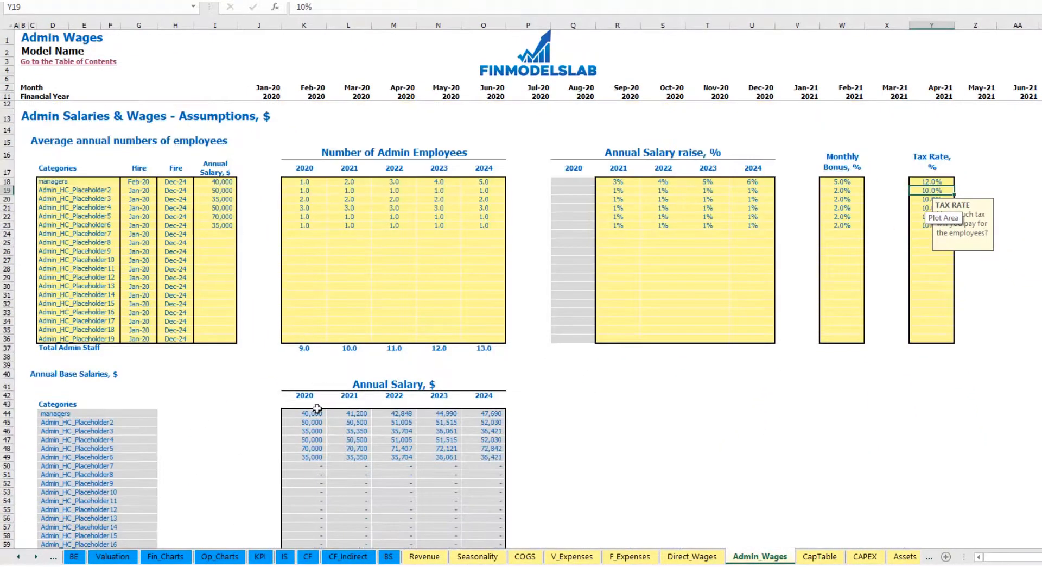
pyautogui.click(223, 183)
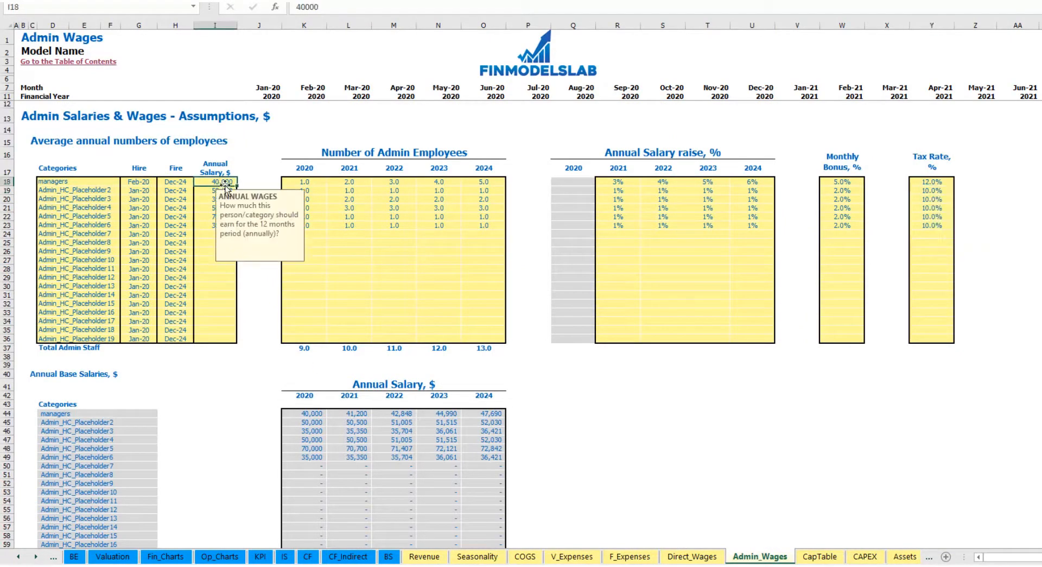
pyautogui.moveTo(597, 182); pyautogui.dragTo(752, 181)
pyautogui.scroll(-13, 327, 412)
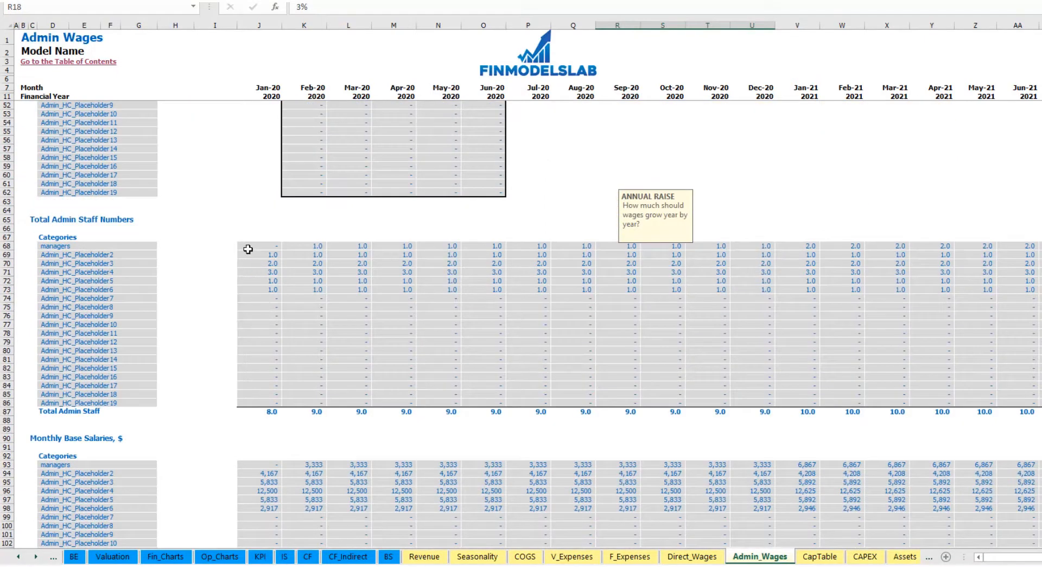
pyautogui.click(299, 245)
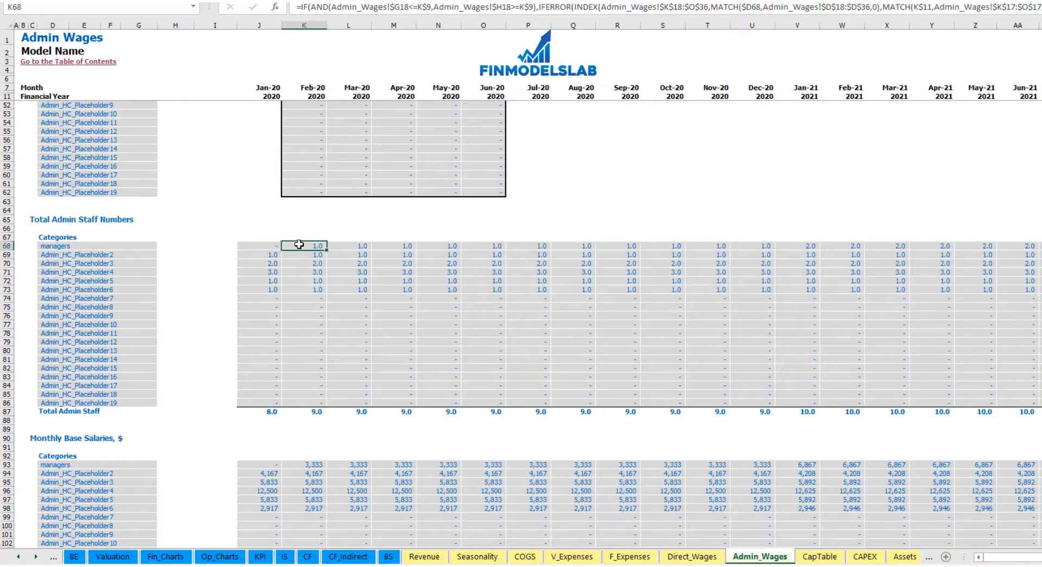
pyautogui.scroll(13, 293, 211)
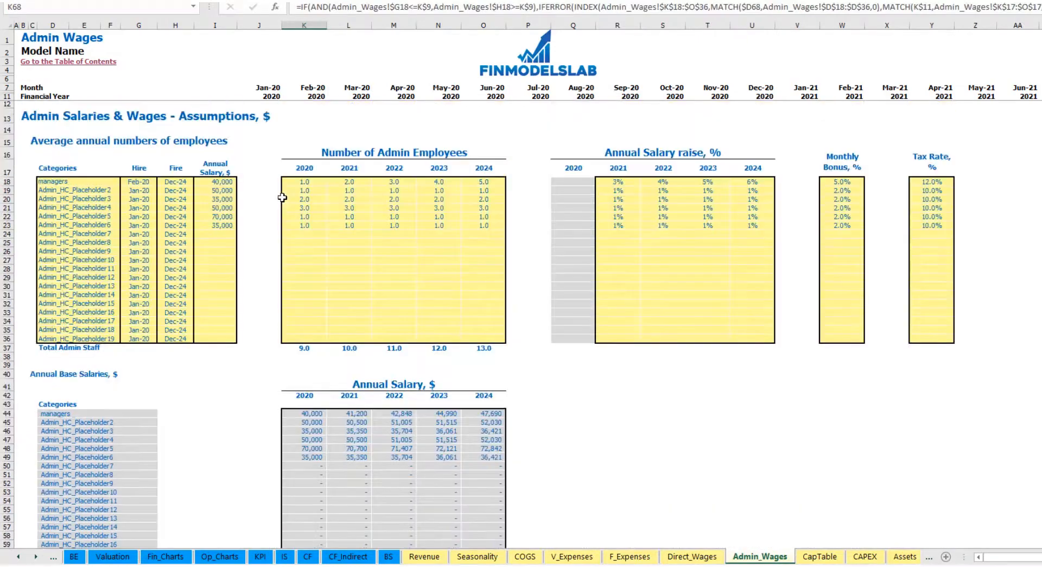
pyautogui.click(142, 181)
# - Review the Monthly Base Salaries, Monthly Bonus and Monthly Base Taxes tables on the Admin Wages sheet
pyautogui.scroll(-20, 249, 246)
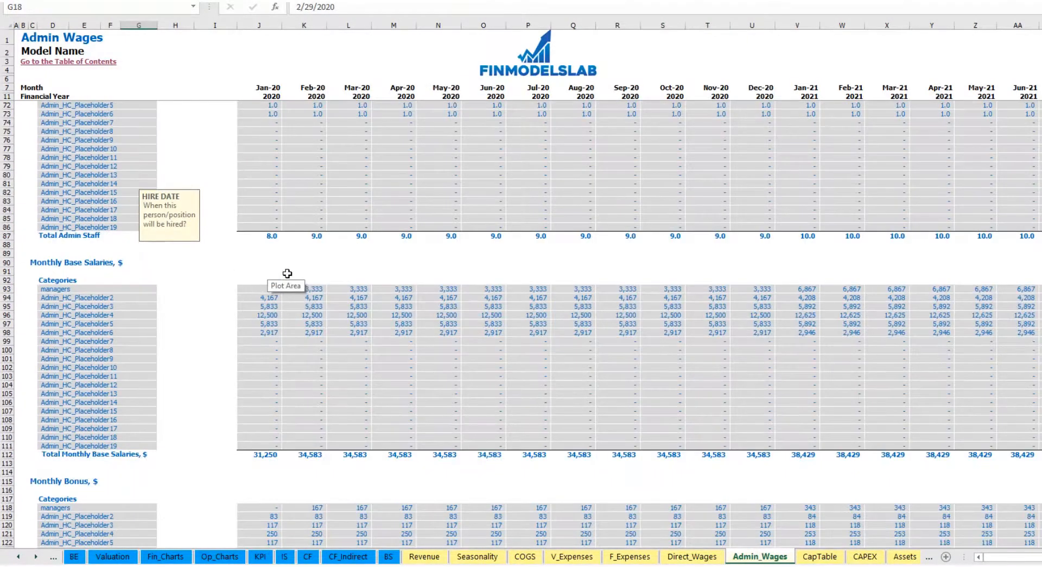
pyautogui.click(293, 263)
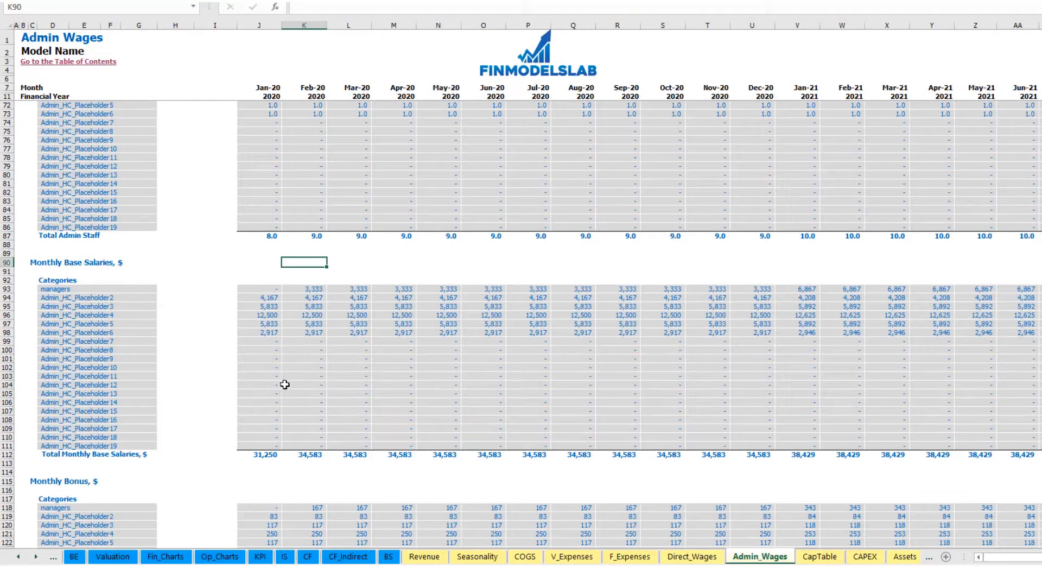
pyautogui.scroll(-13, 285, 384)
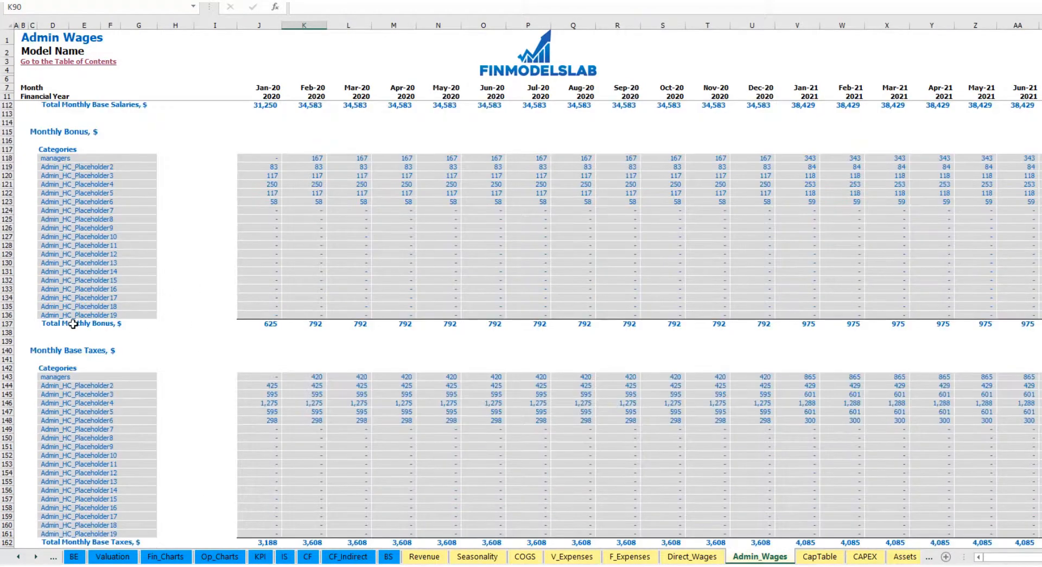
pyautogui.scroll(-3, 73, 324)
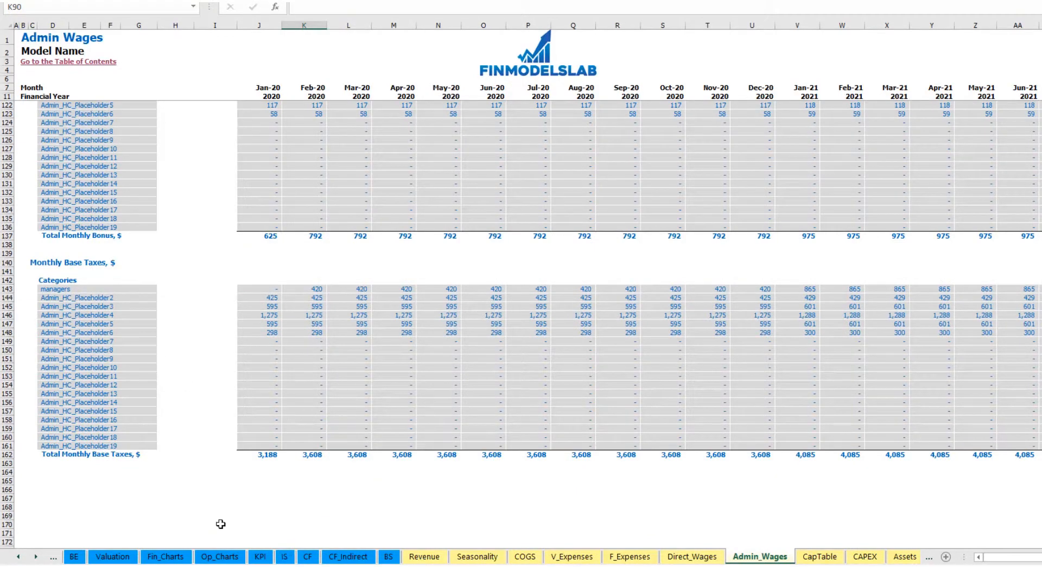
# - Expand the Total Admin Salary and Wages group in the Income Statement and examine its categories and monthly amounts
pyautogui.click(285, 557)
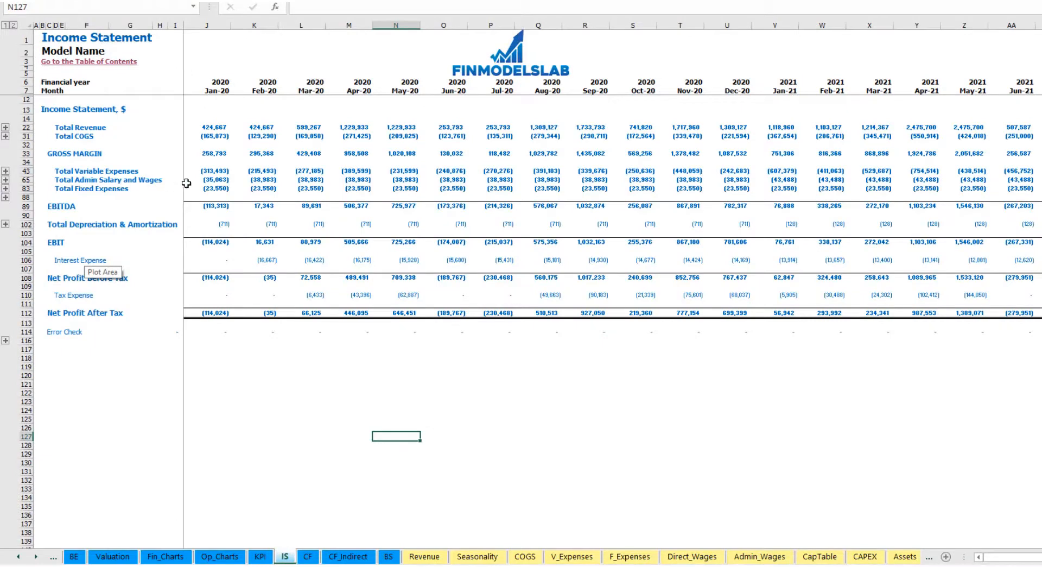
pyautogui.click(6, 180)
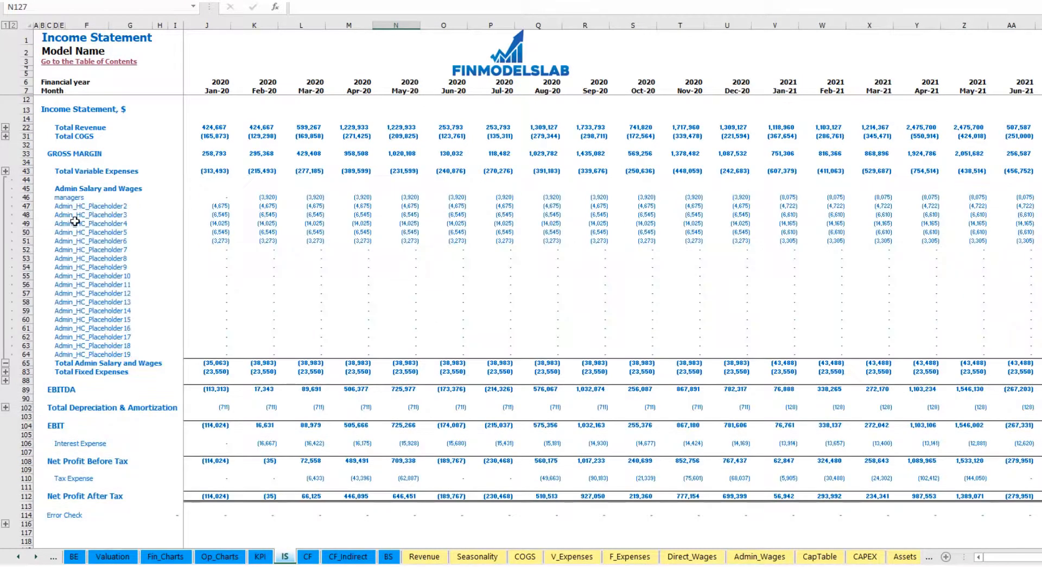
pyautogui.moveTo(57, 197); pyautogui.dragTo(55, 351)
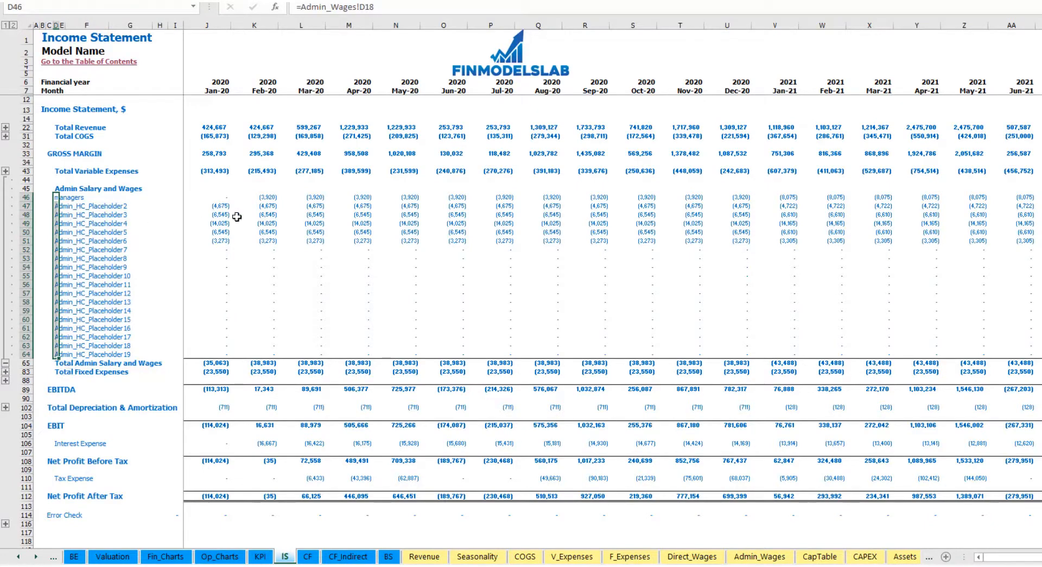
pyautogui.moveTo(210, 196); pyautogui.dragTo(924, 309)
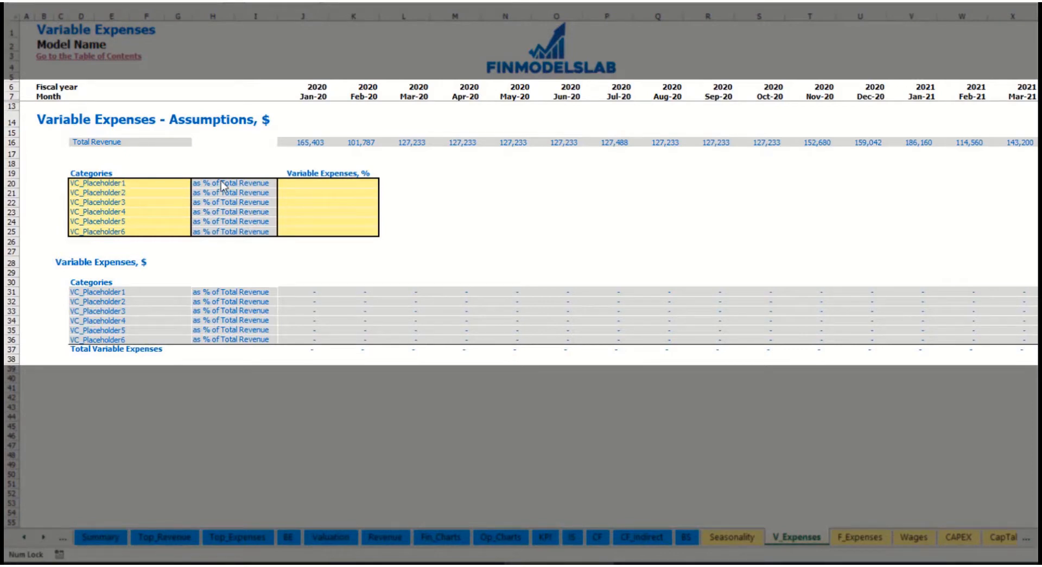
# - Rename the first category in the Variable Expenses assumptions to "Bank fees"
pyautogui.click(116, 183)
pyautogui.write('Ba')
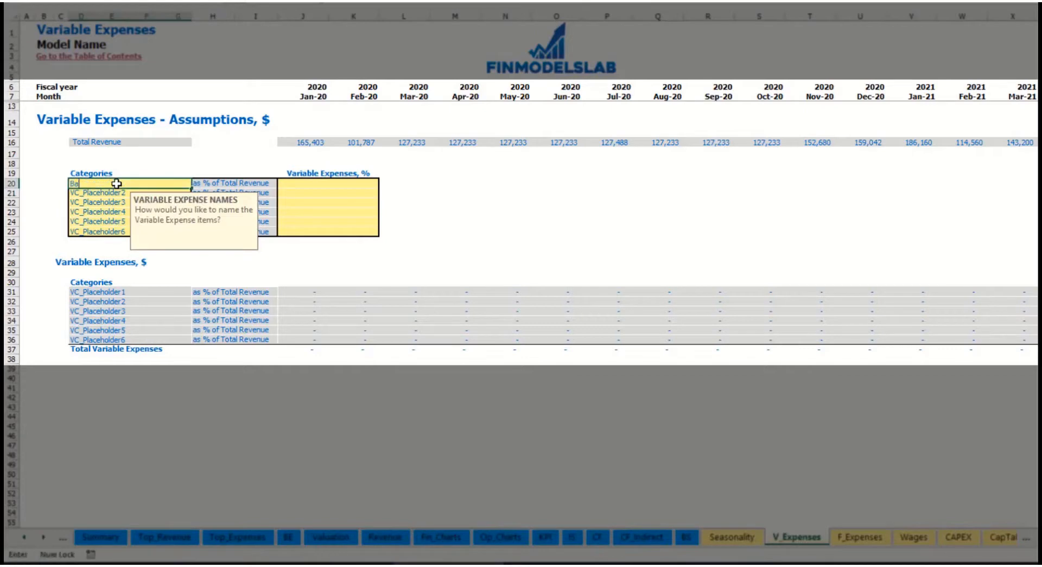
pyautogui.write('nk fees')
pyautogui.press('Return')
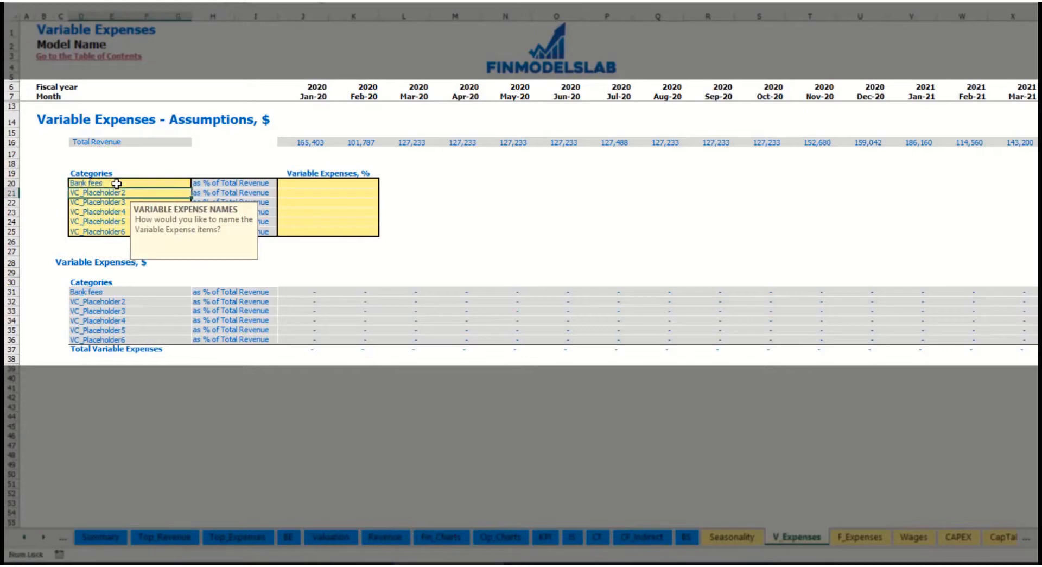
# - Set the Bank fees variable expense to 2.5% of revenue and compare its monthly amounts with the Total Revenue row
pyautogui.click(309, 183)
pyautogui.write('2.5')
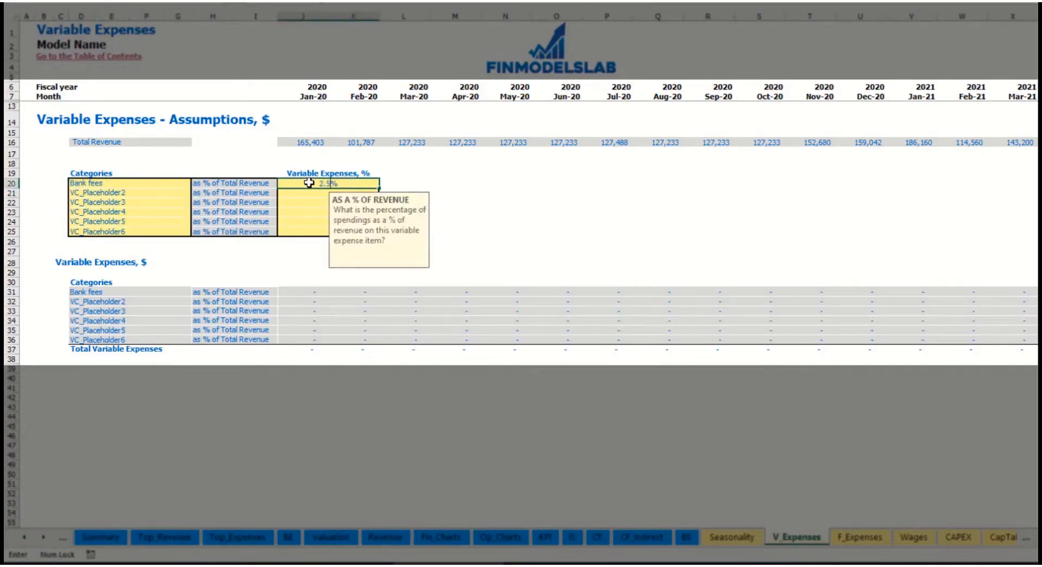
pyautogui.press('Return')
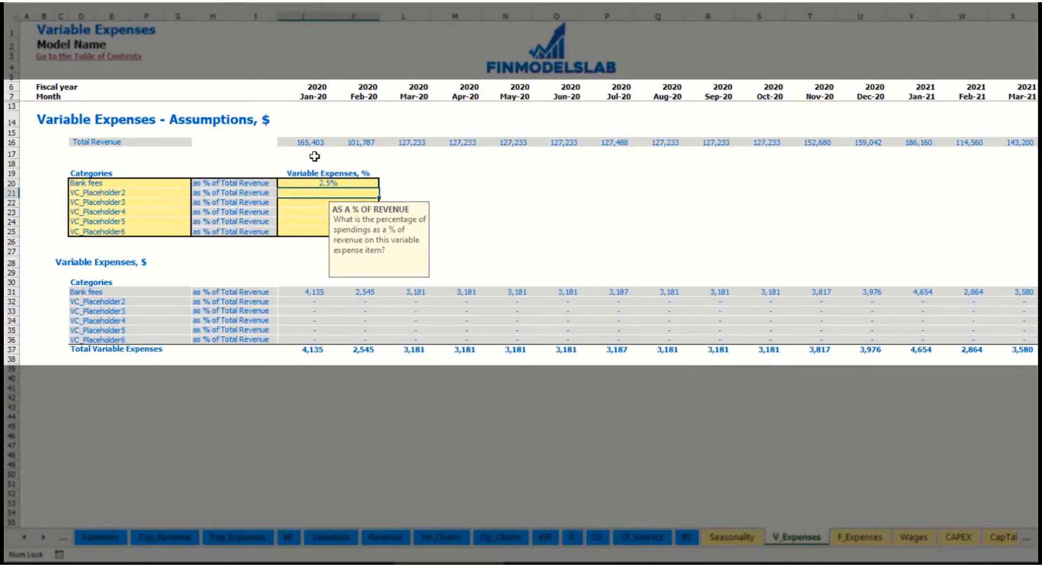
pyautogui.moveTo(305, 142); pyautogui.dragTo(819, 142)
pyautogui.hscroll(12, 267, 290)
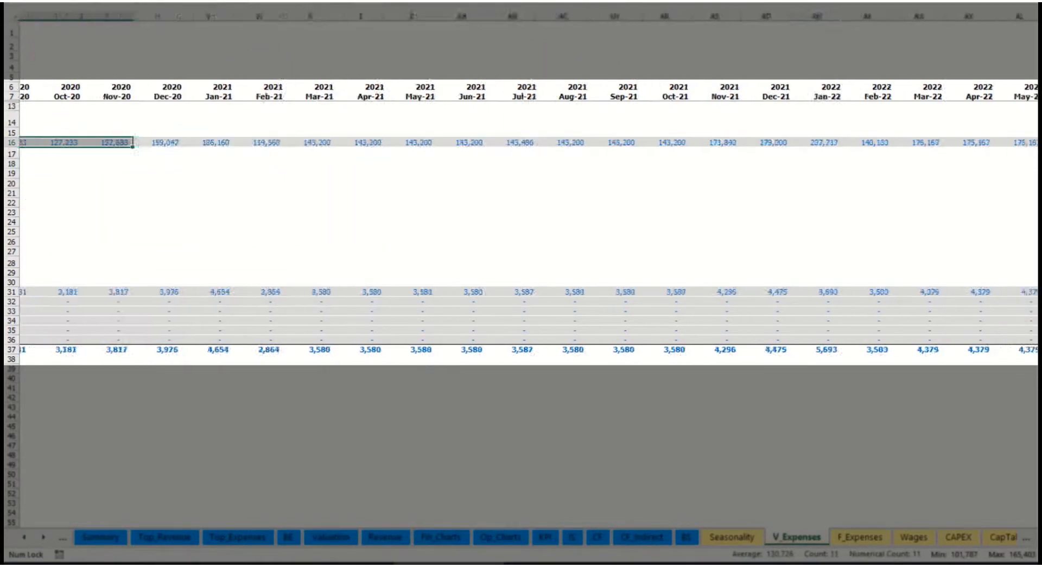
pyautogui.hscroll(-12, 268, 290)
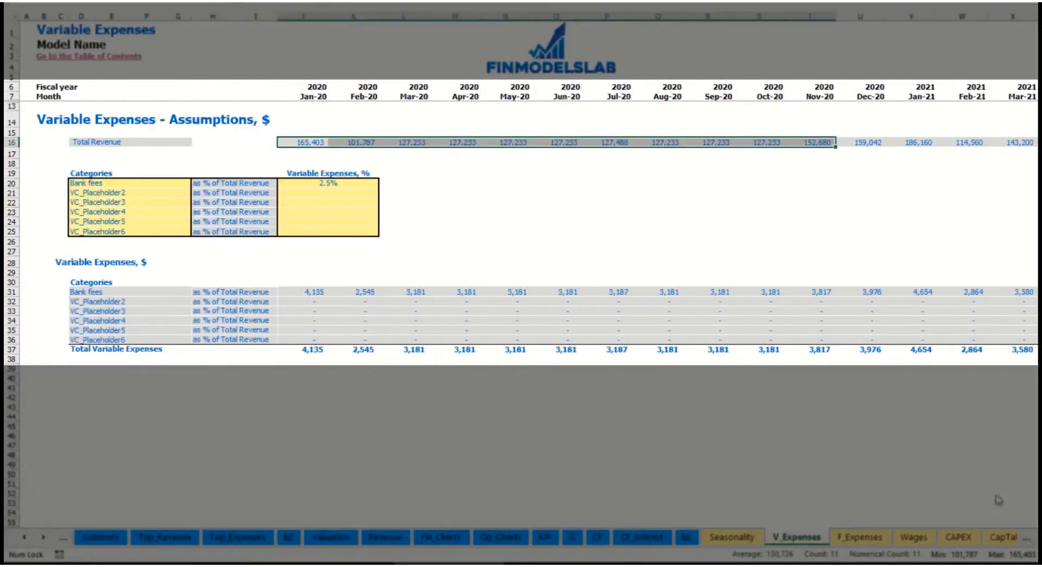
pyautogui.click(323, 292)
pyautogui.click(405, 293)
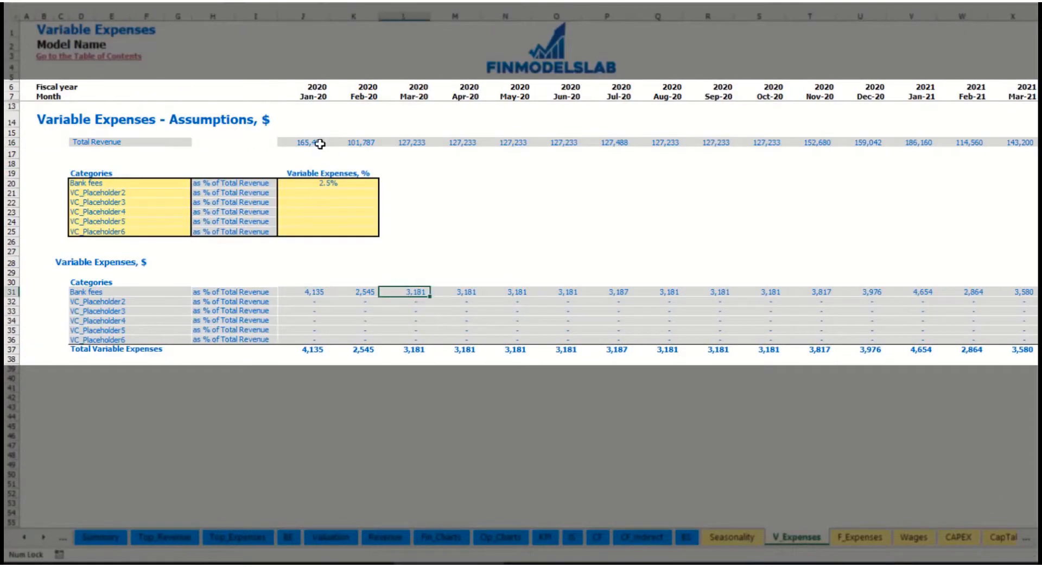
# - Rename the second variable expense category as "Other Var Exp" and set it to 5% of total revenue
pyautogui.click(133, 194)
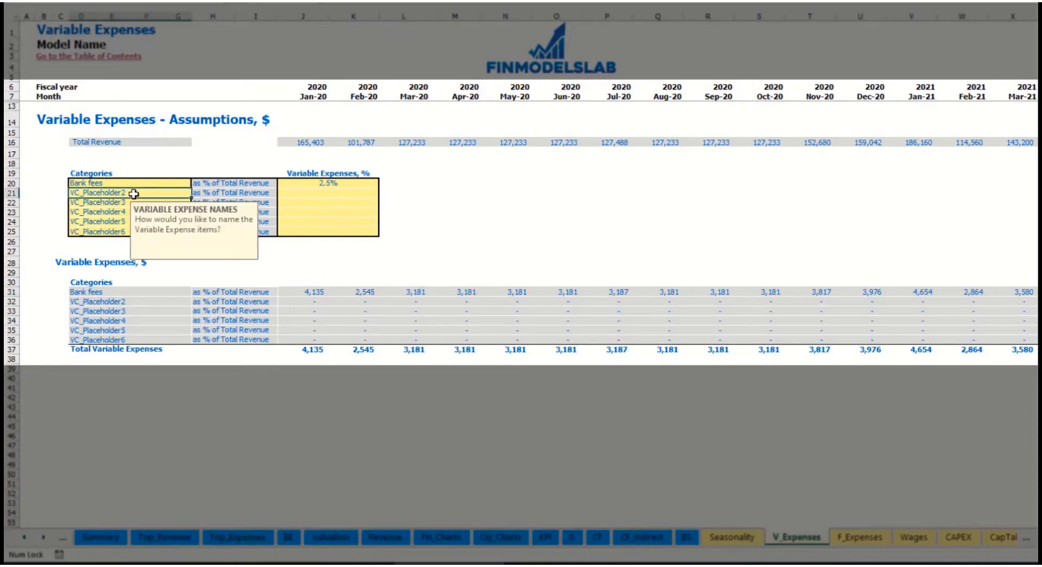
pyautogui.write('Other Var Exp')
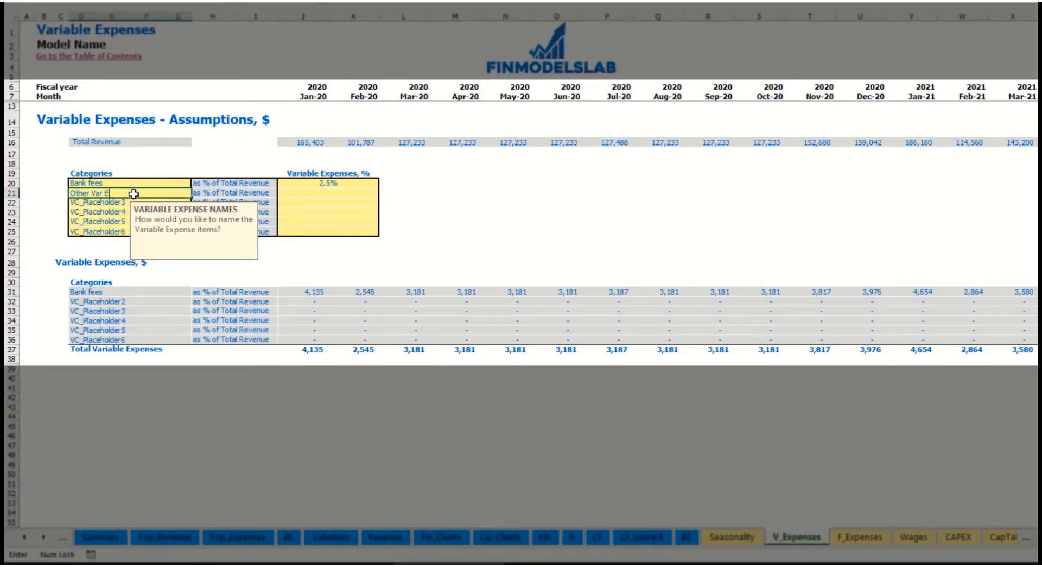
pyautogui.click(318, 191)
pyautogui.write('5%')
pyautogui.press('Return')
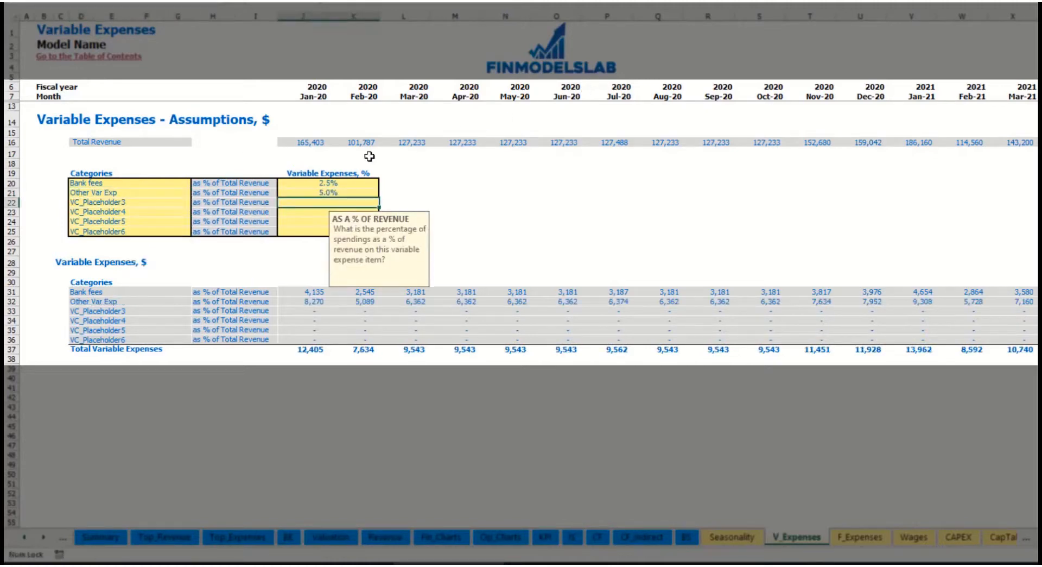
# - Rename the third variable expense category as "Direct Labor" and set it to 15% of total revenue
pyautogui.click(168, 203)
pyautogui.write('Direct Labor')
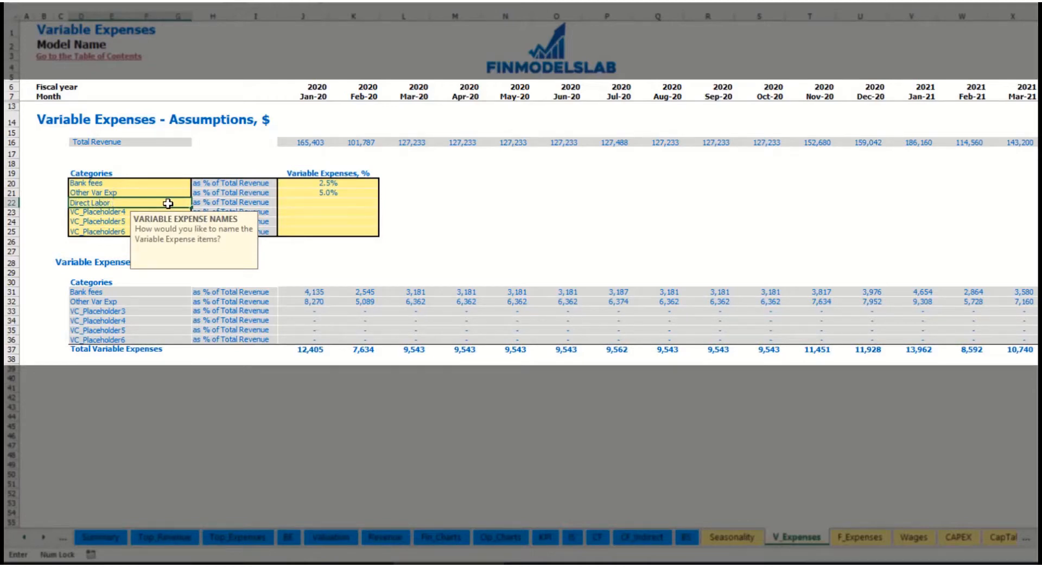
pyautogui.press('Return')
pyautogui.click(304, 203)
pyautogui.write('1%')
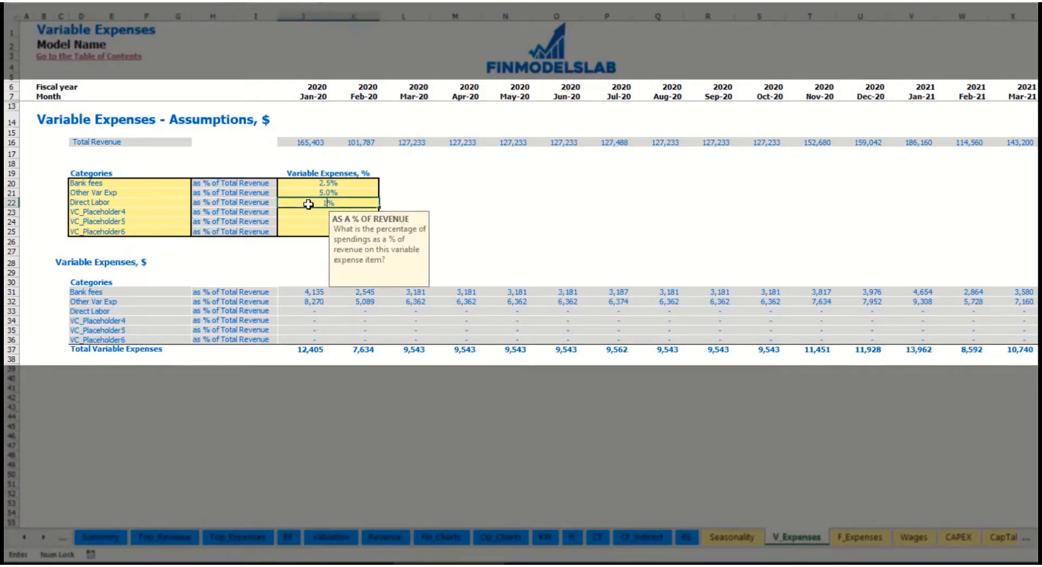
pyautogui.write('5')
pyautogui.press('Return')
# - Expand Total Variable Expenses in the Income Statement and examine its categories and monthly amounts
pyautogui.click(305, 295)
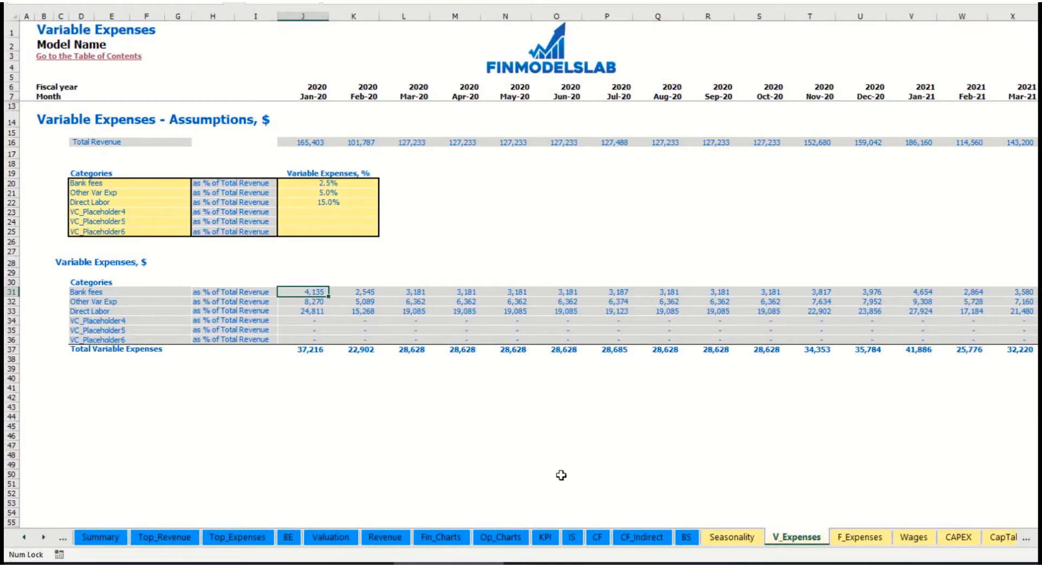
pyautogui.click(573, 537)
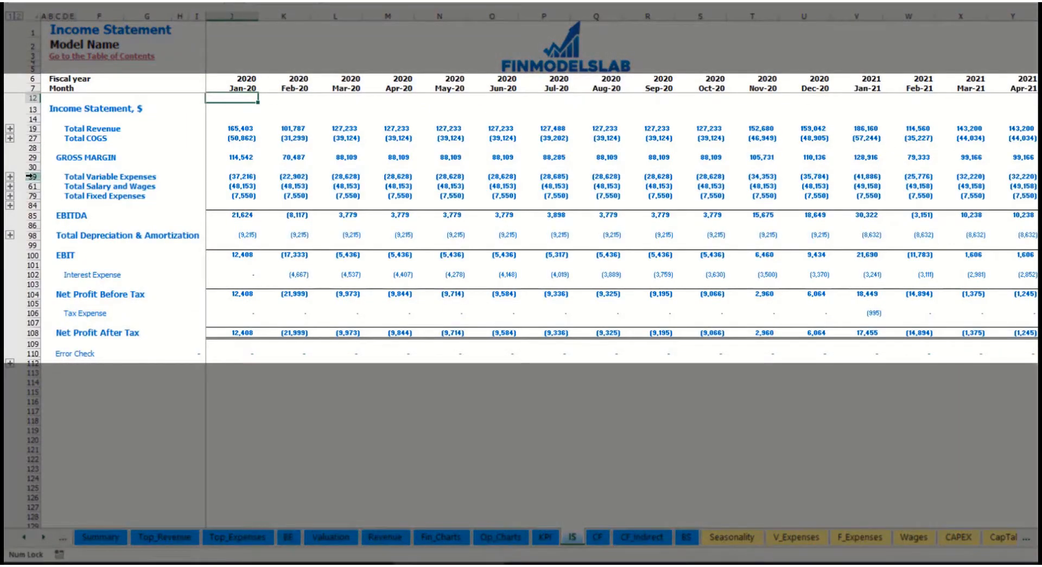
pyautogui.click(31, 176)
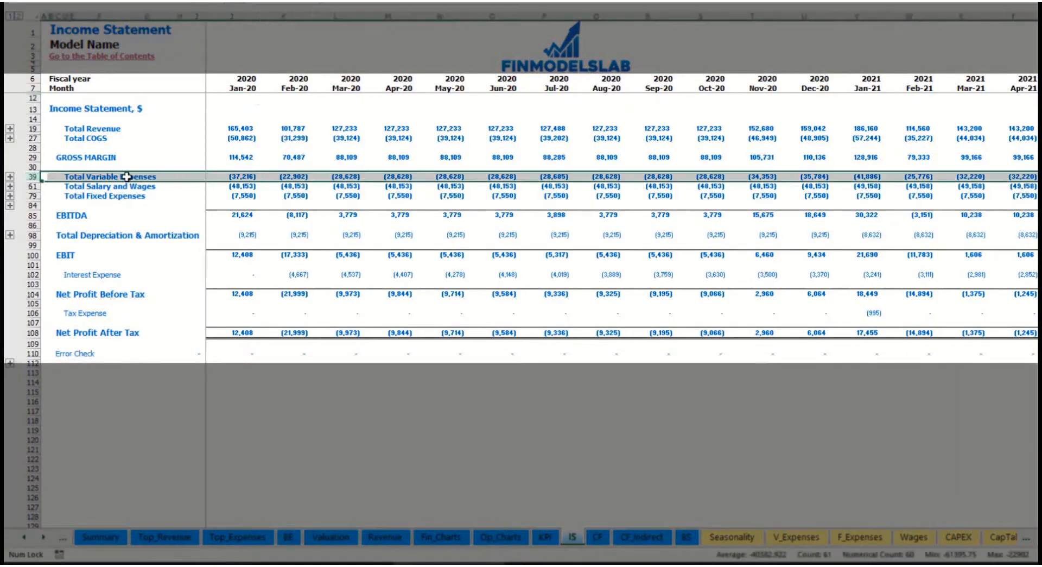
pyautogui.click(10, 176)
pyautogui.moveTo(33, 197); pyautogui.dragTo(41, 228)
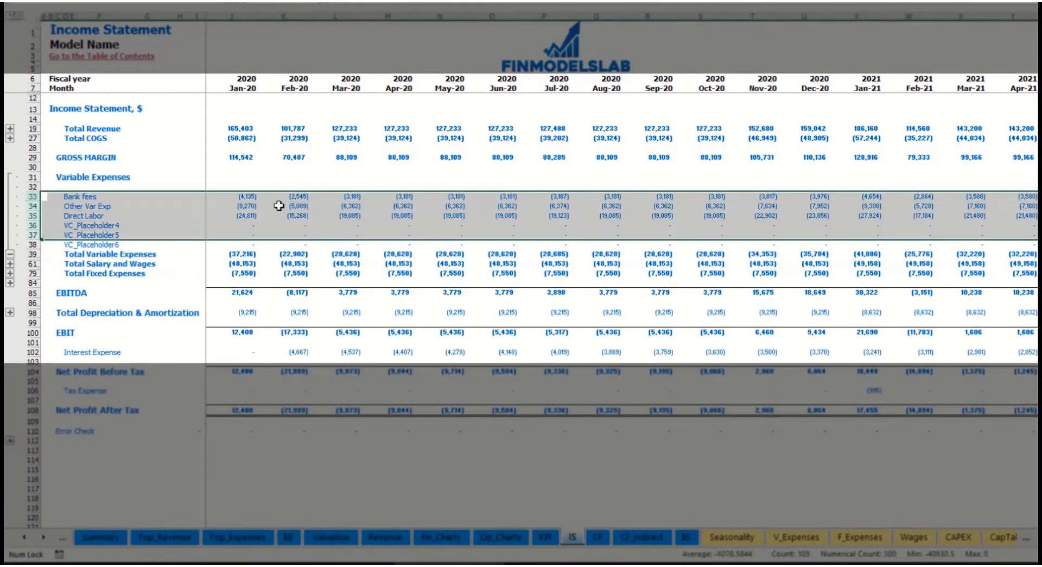
pyautogui.click(380, 196)
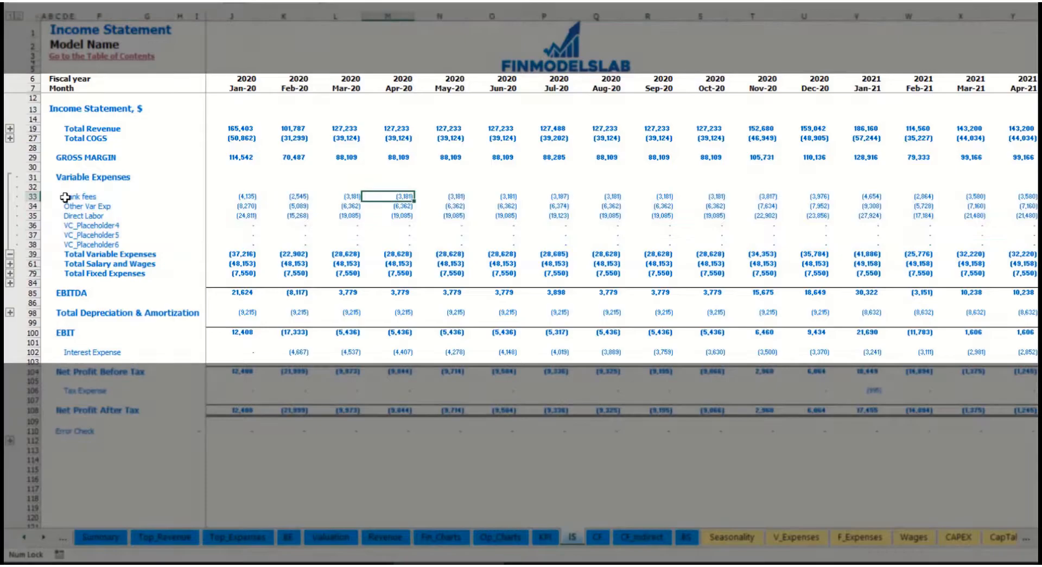
pyautogui.moveTo(68, 196); pyautogui.dragTo(68, 245)
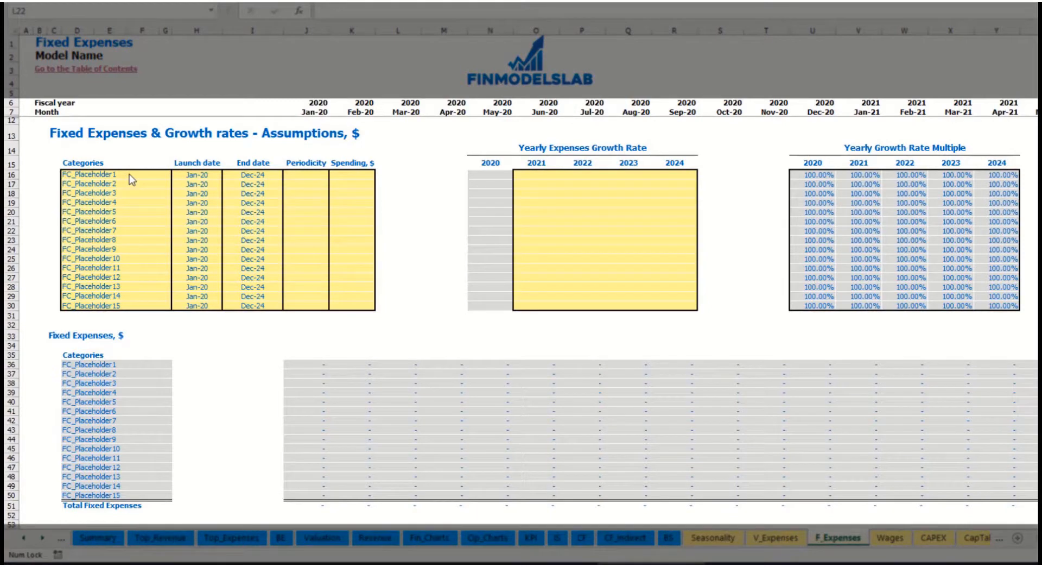
# - Name the first category on the Fixed Expenses sheet "Utilities" and set its launch date to Mar-20
pyautogui.click(115, 176)
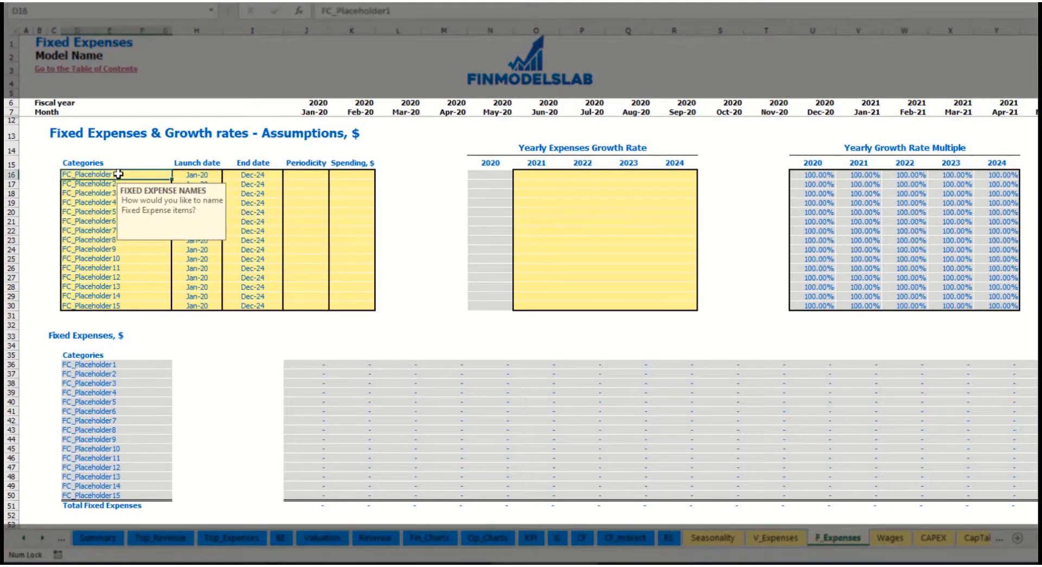
pyautogui.write('Utilities')
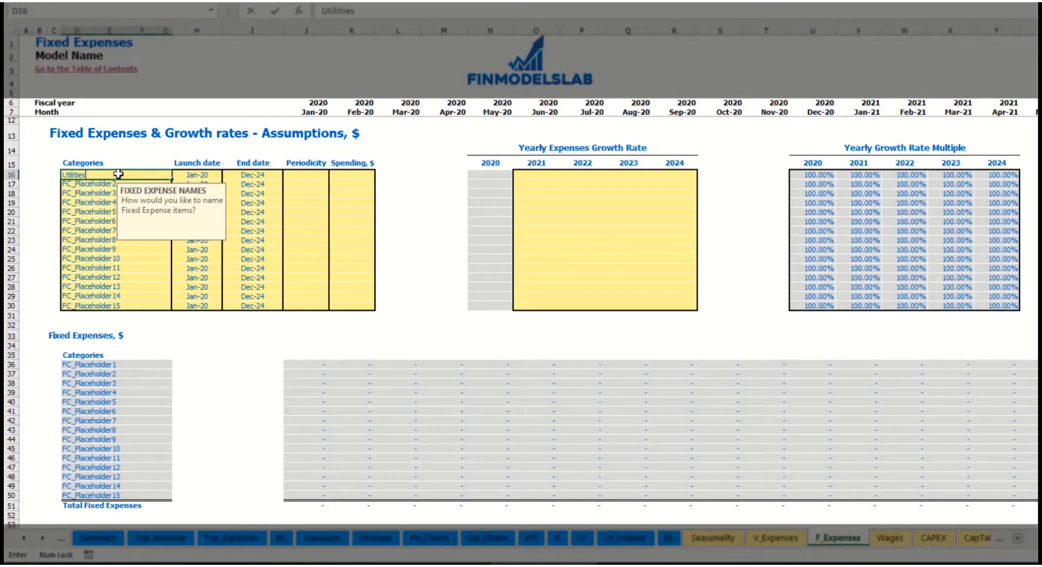
pyautogui.press('Return')
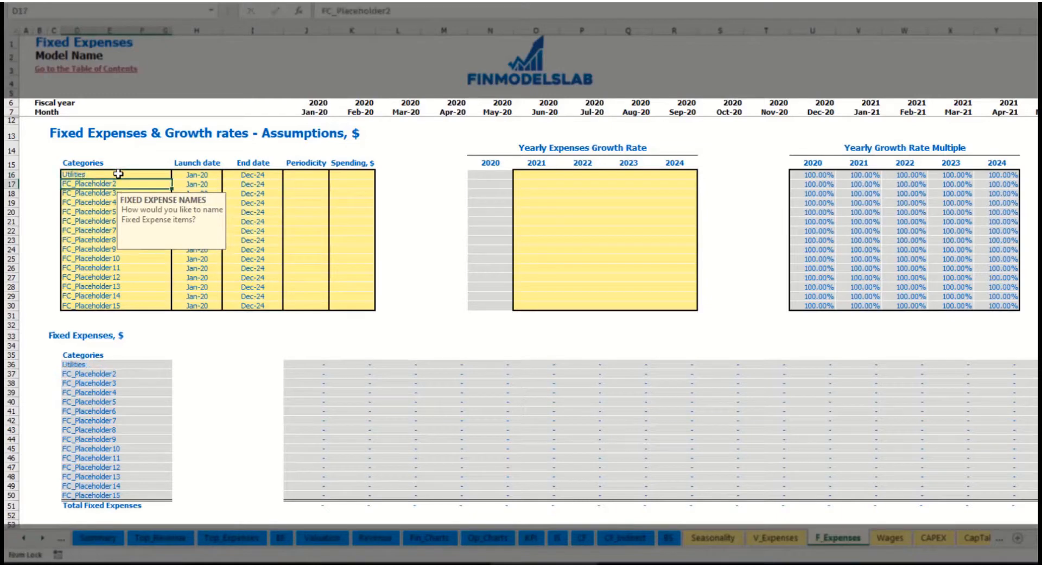
pyautogui.click(203, 174)
pyautogui.click(227, 174)
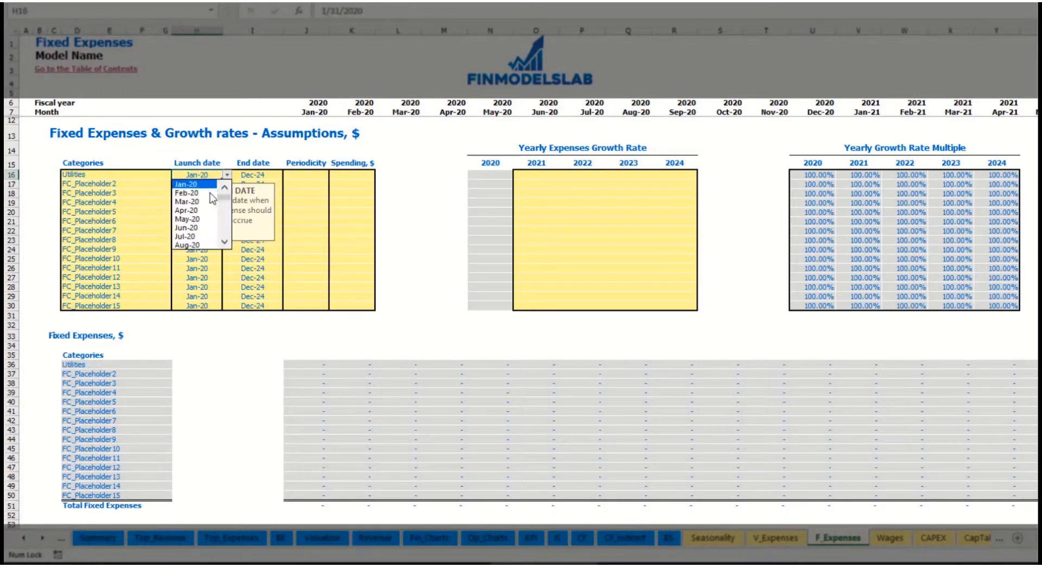
pyautogui.click(191, 203)
# - Check the Utilities end date against the full month timeline of the Fixed Expenses sheet
pyautogui.click(272, 174)
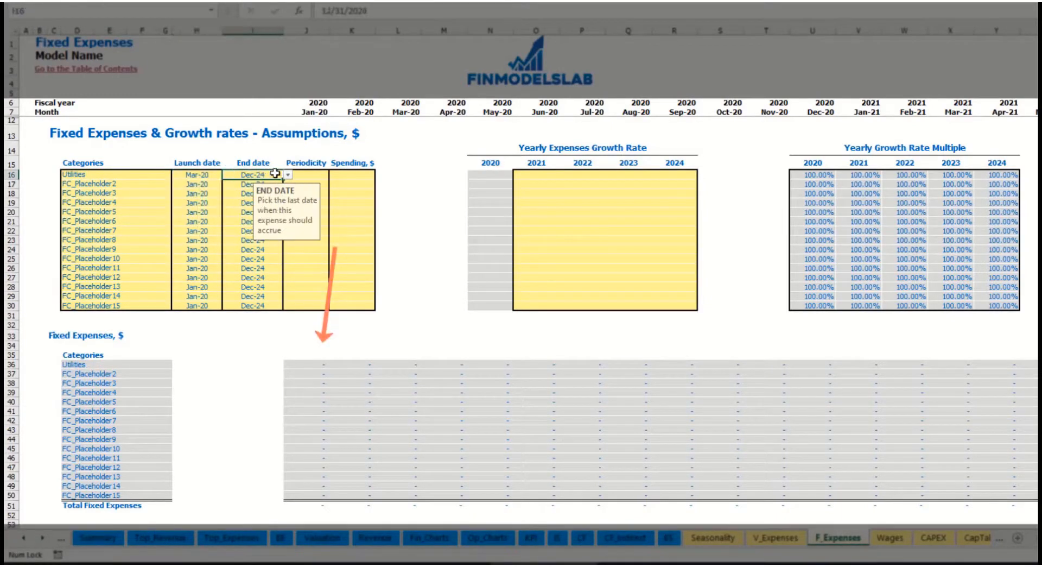
pyautogui.click(314, 114)
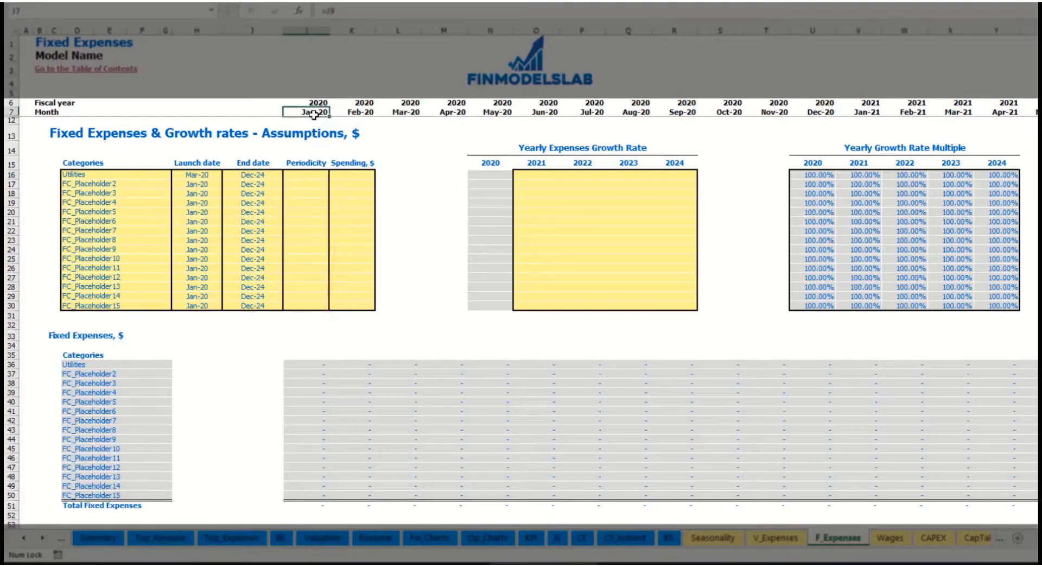
pyautogui.hotkey('ctrl', 'Right')
pyautogui.hotkey('ctrl', 'Left')
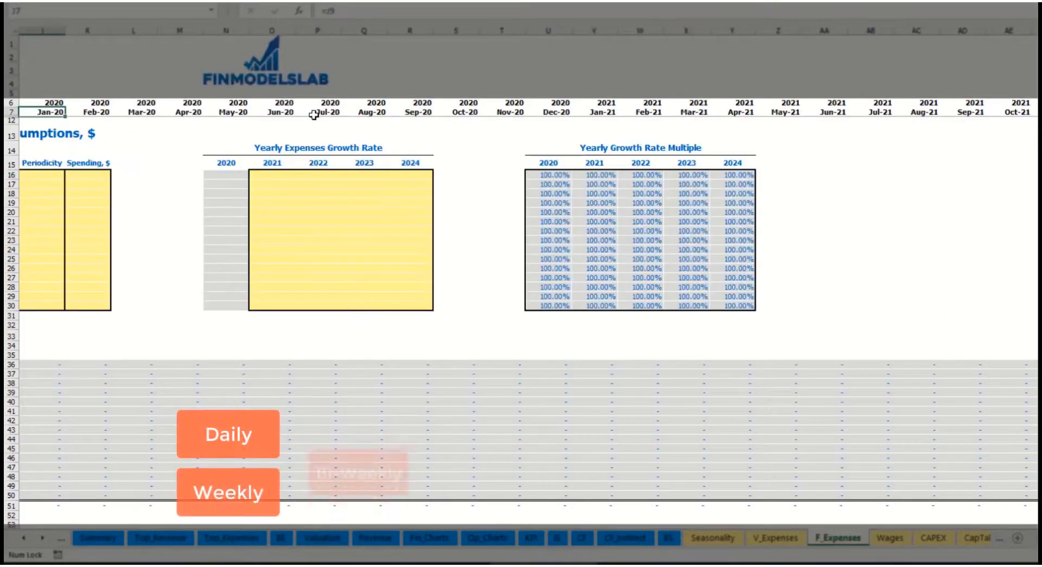
pyautogui.press('Left')
pyautogui.press('Left')
pyautogui.press('Left')
pyautogui.press('Left')
pyautogui.press('Left')
pyautogui.press('Left')
pyautogui.press('Left')
pyautogui.press('Left')
pyautogui.press('Left')
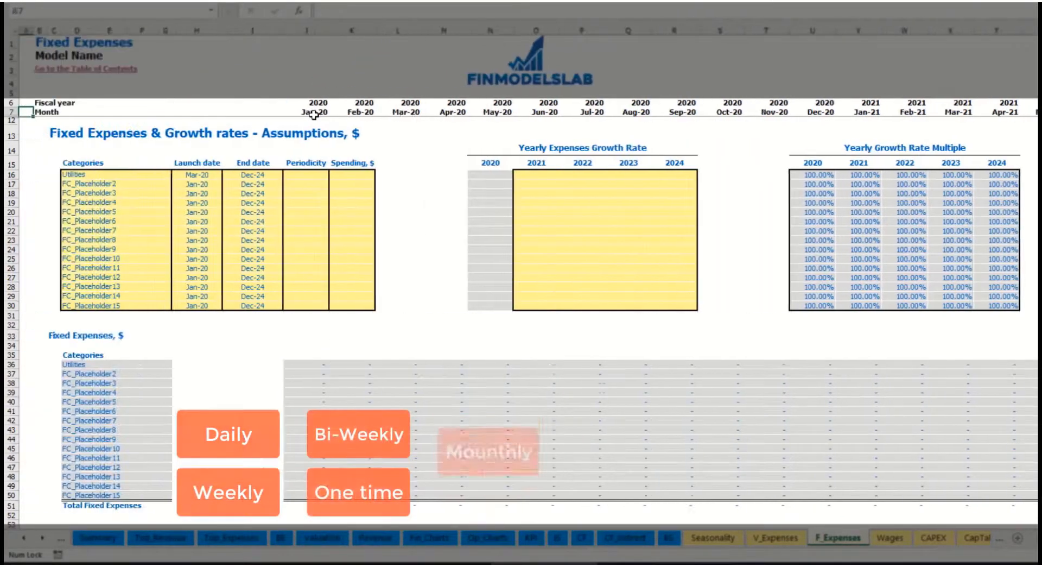
# - Set the Utilities expense to a Daily periodicity with spending of 50
pyautogui.click(294, 177)
pyautogui.click(334, 174)
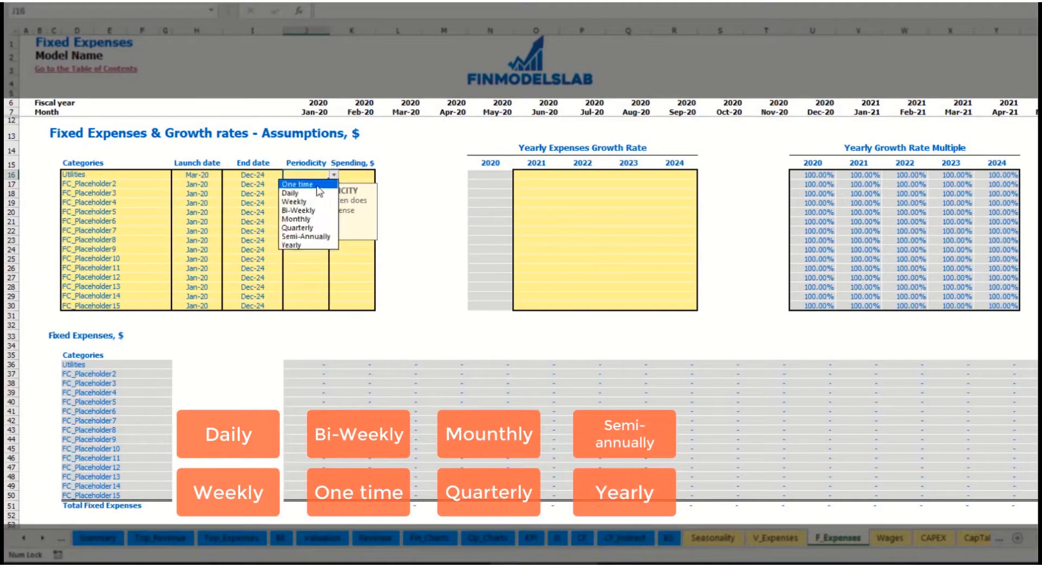
pyautogui.click(319, 192)
pyautogui.press('Right')
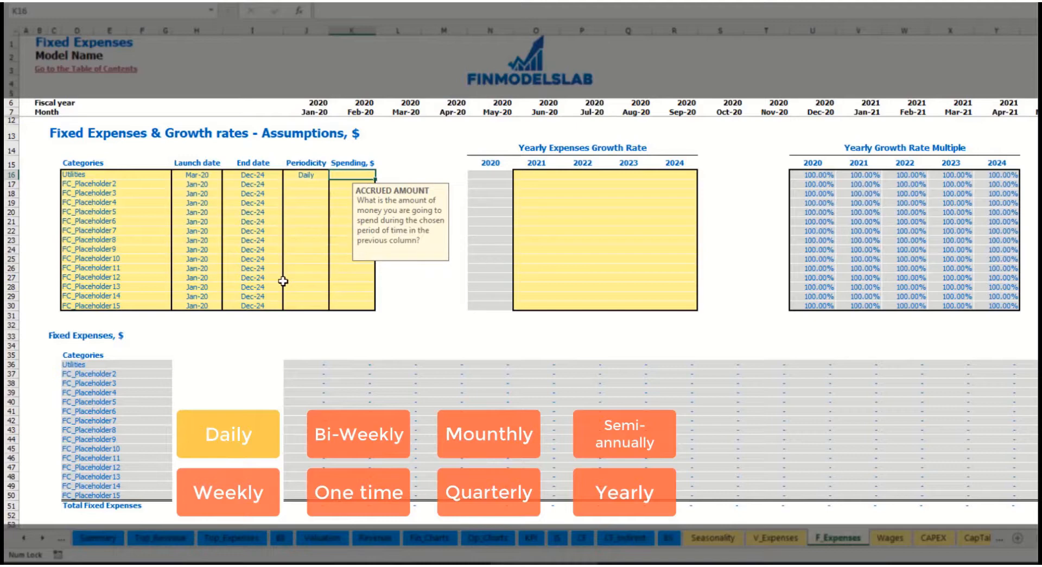
pyautogui.write('50')
pyautogui.press('Return')
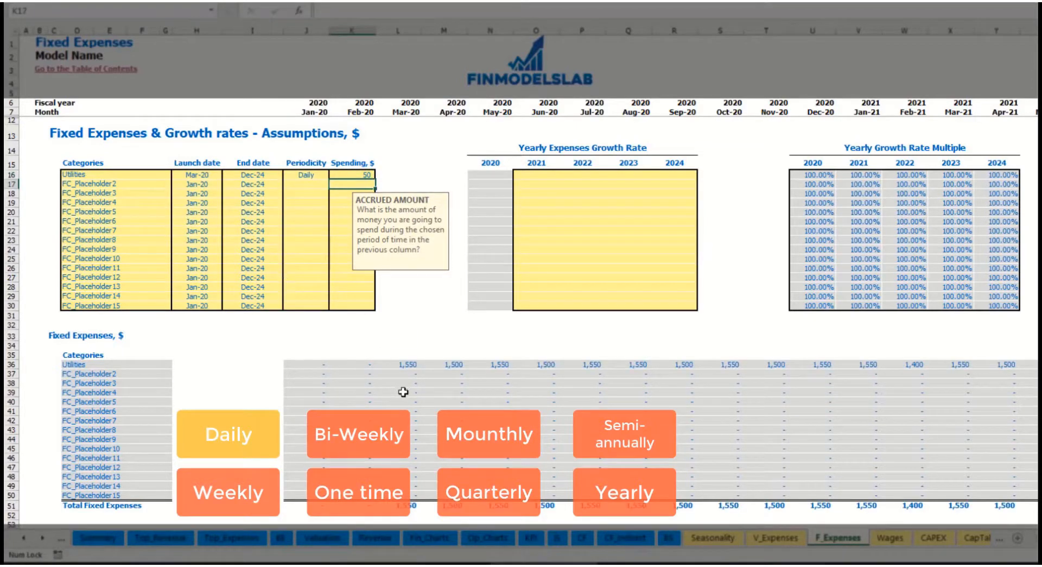
# - Compare the calculated Utilities amounts for March, April and May 2020 in the monthly Fixed Expenses table
pyautogui.click(406, 366)
pyautogui.click(452, 367)
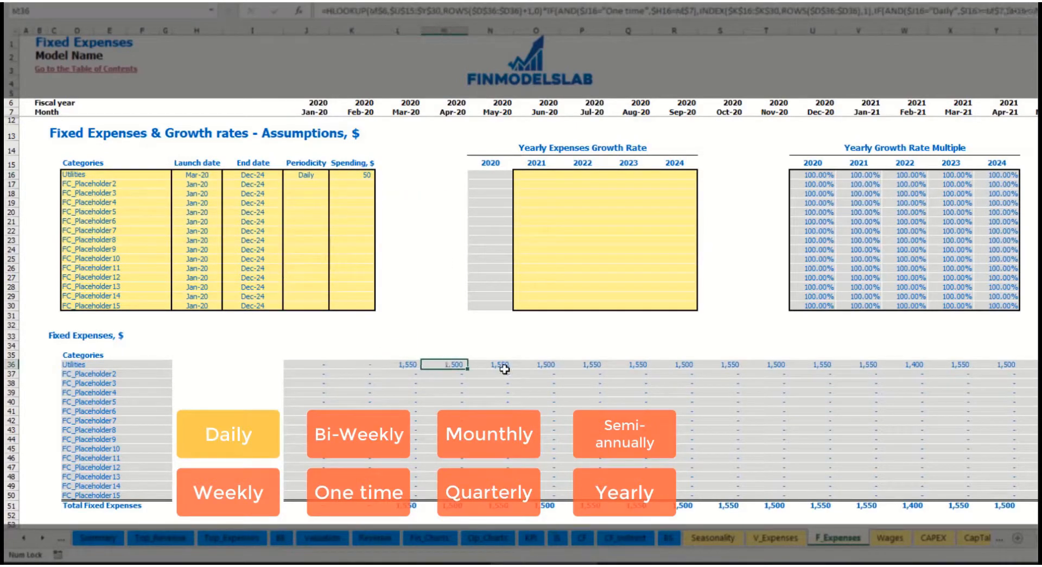
pyautogui.click(502, 366)
pyautogui.click(408, 358)
pyautogui.click(415, 366)
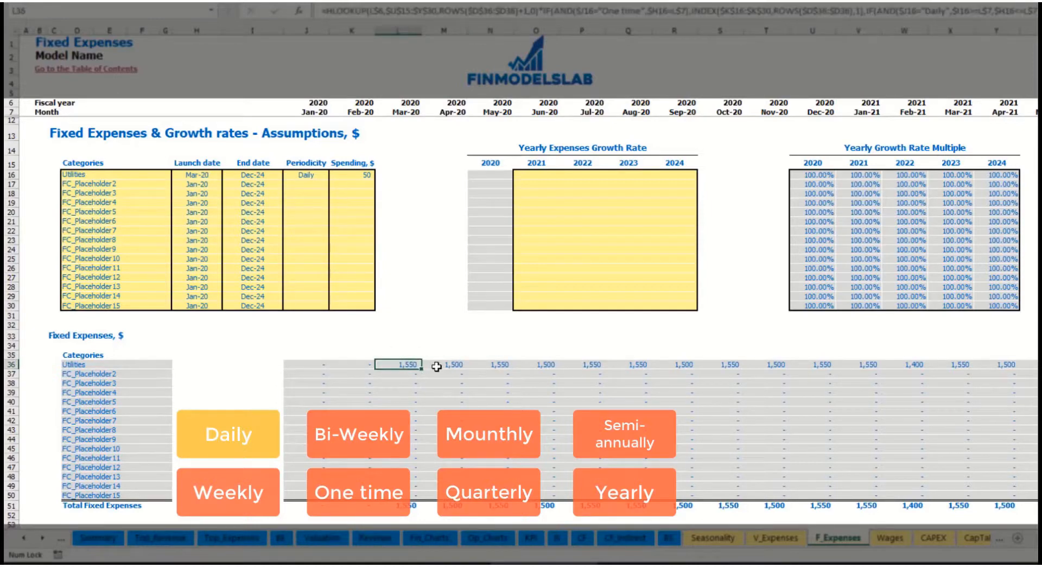
pyautogui.click(440, 367)
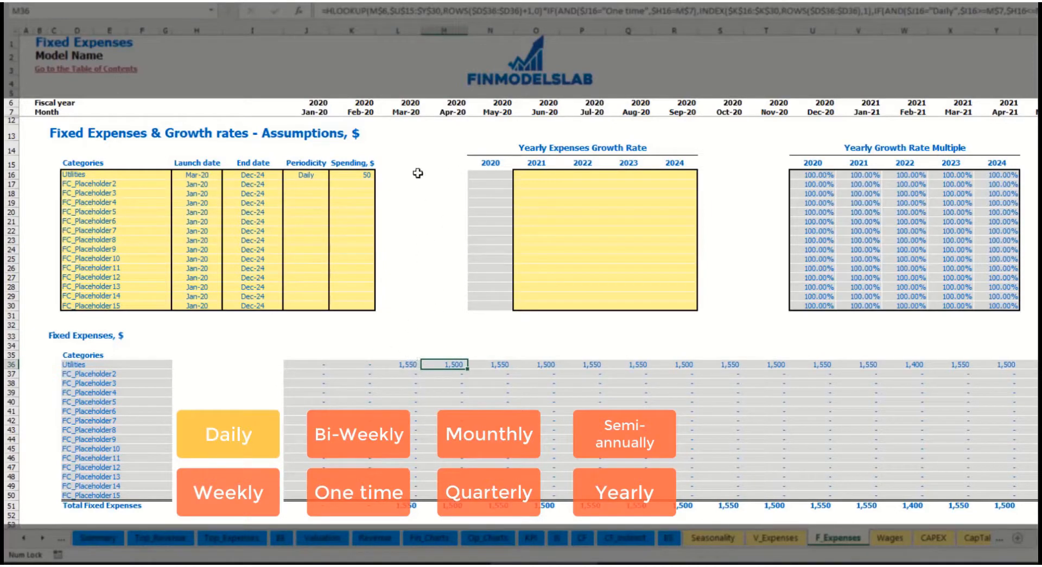
pyautogui.click(402, 109)
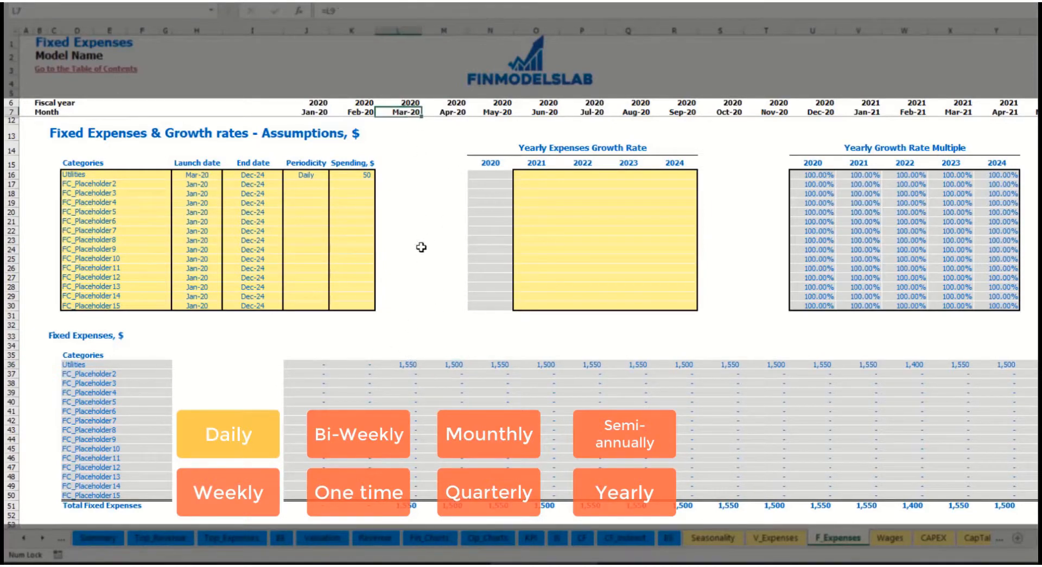
pyautogui.click(411, 365)
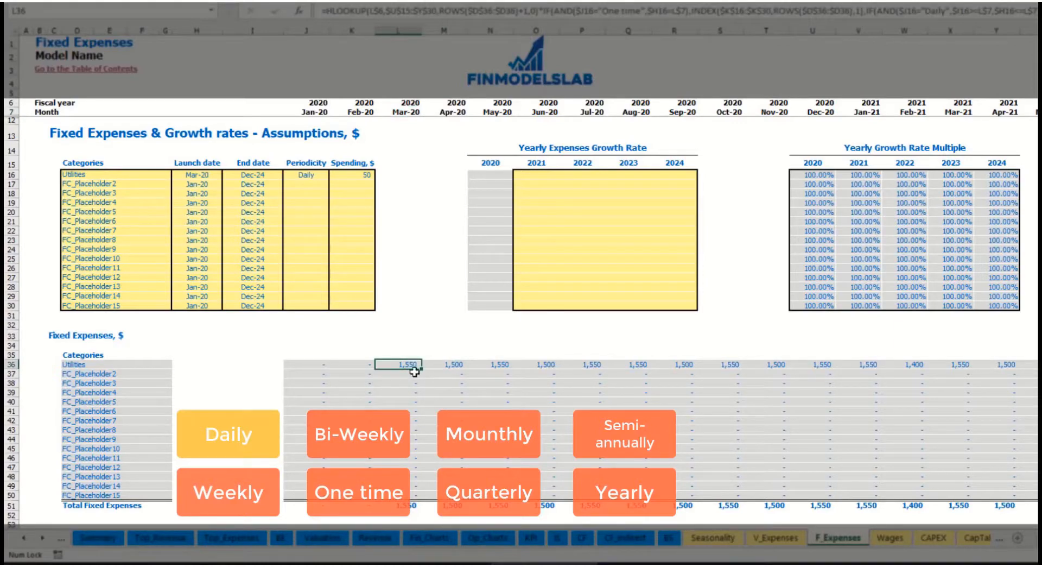
pyautogui.click(454, 364)
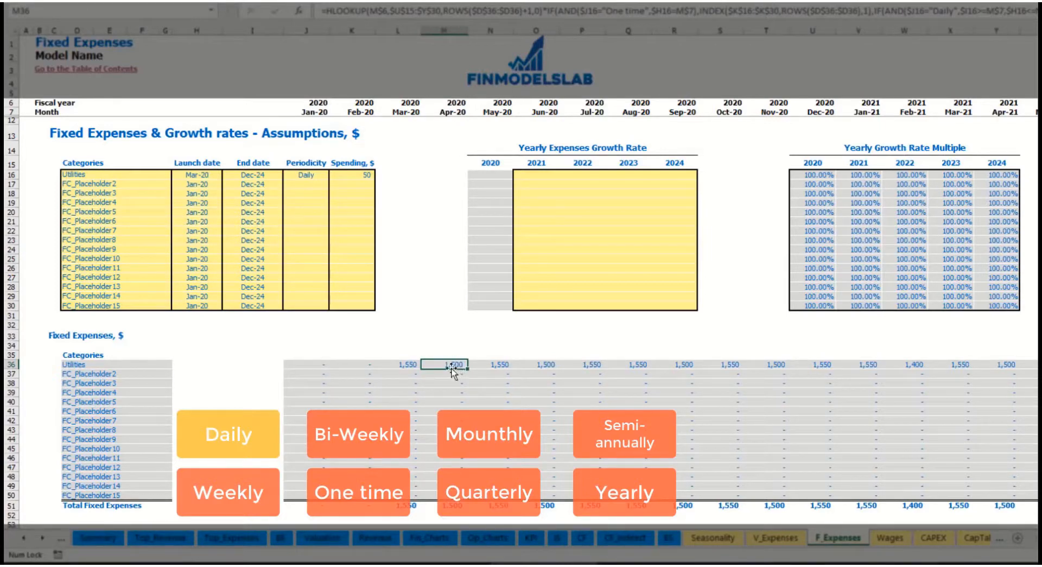
# - Set the Utilities yearly expenses growth rate to 5% for every year from 2021 through 2024
pyautogui.click(543, 177)
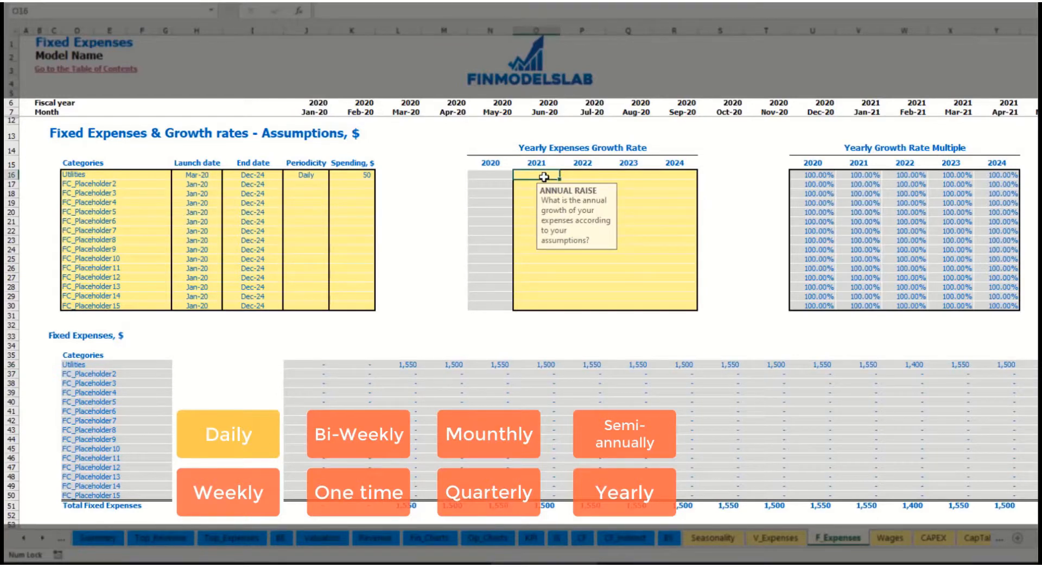
pyautogui.write('5')
pyautogui.press('Return')
pyautogui.press('Up')
pyautogui.hotkey('ctrl', 'c')
pyautogui.press('Right')
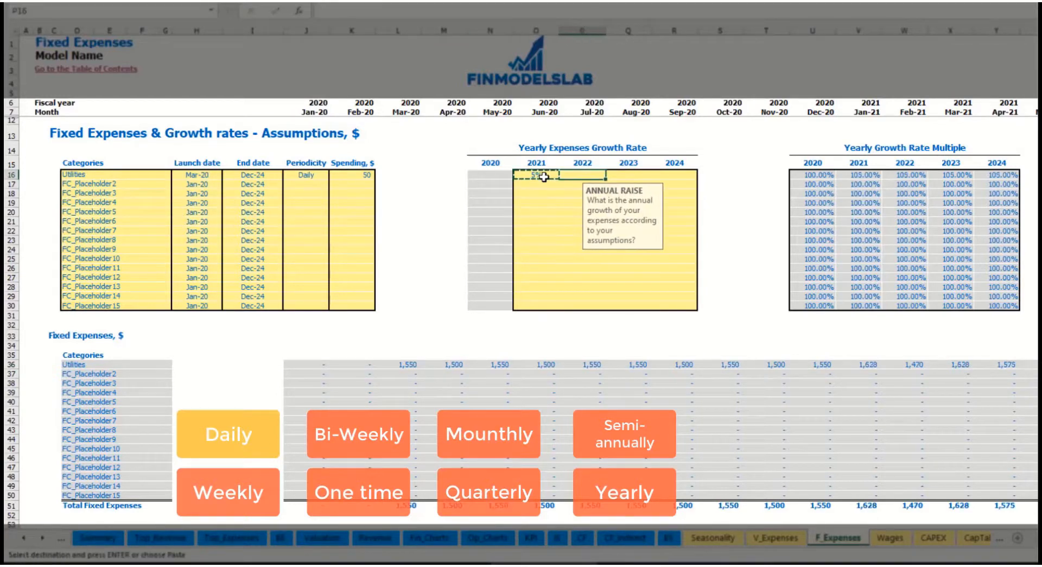
pyautogui.hotkey('shift', 'Right')
pyautogui.hotkey('shift', 'Right')
pyautogui.hotkey('ctrl', 'v')
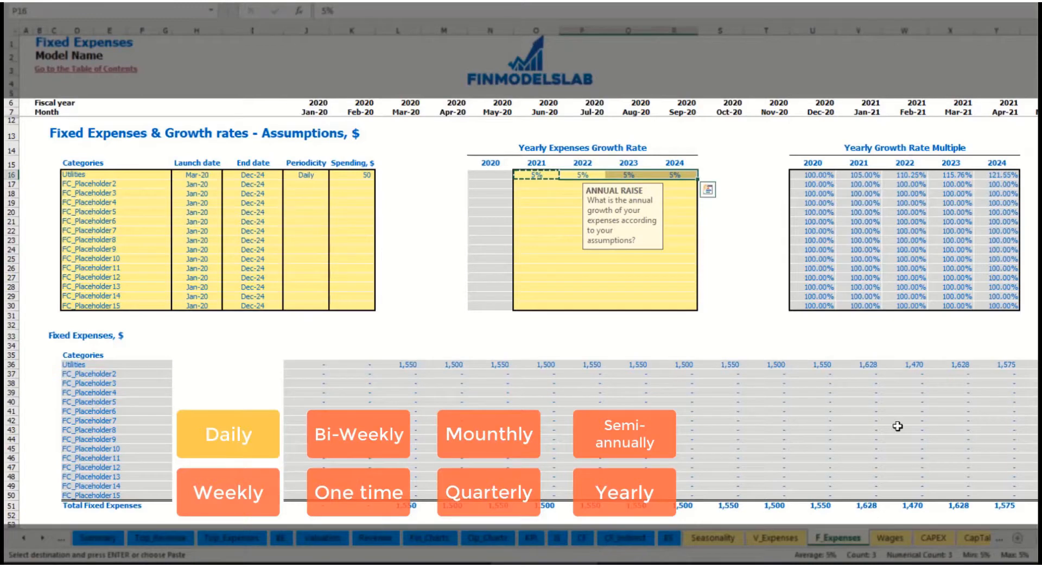
pyautogui.moveTo(544, 177); pyautogui.dragTo(665, 174)
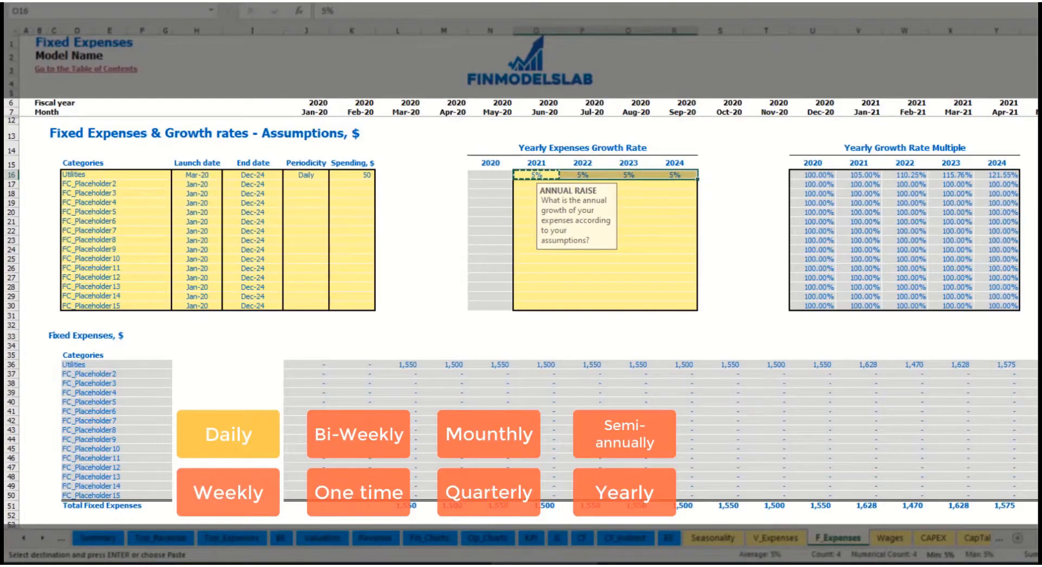
pyautogui.moveTo(1038, 538); pyautogui.dragTo(945, 521)
# - Name the second category in the Fixed Expenses assumptions "Advertising"
pyautogui.doubleClick(125, 181)
pyautogui.write('Advertising')
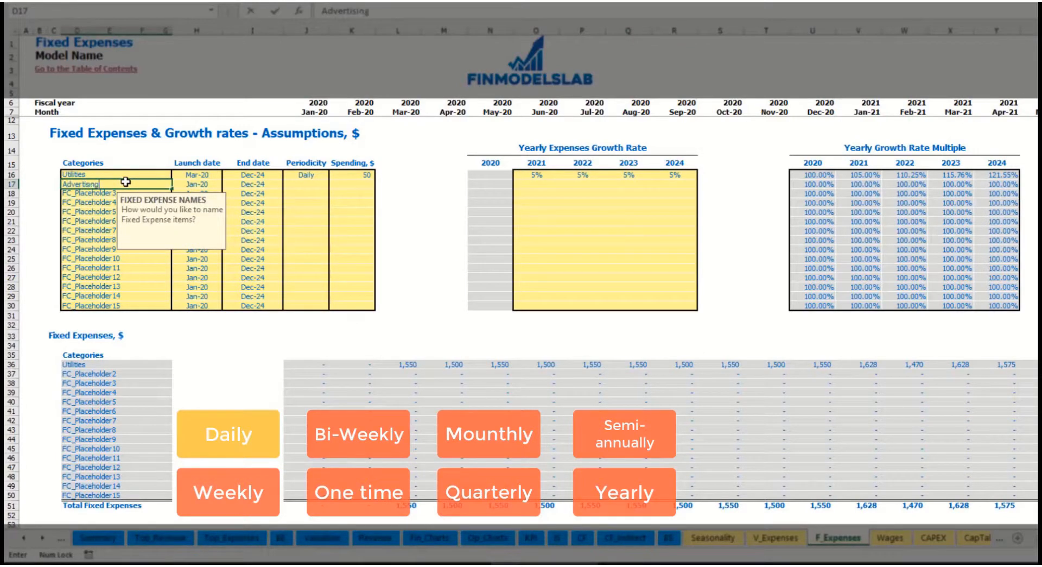
pyautogui.press('Return')
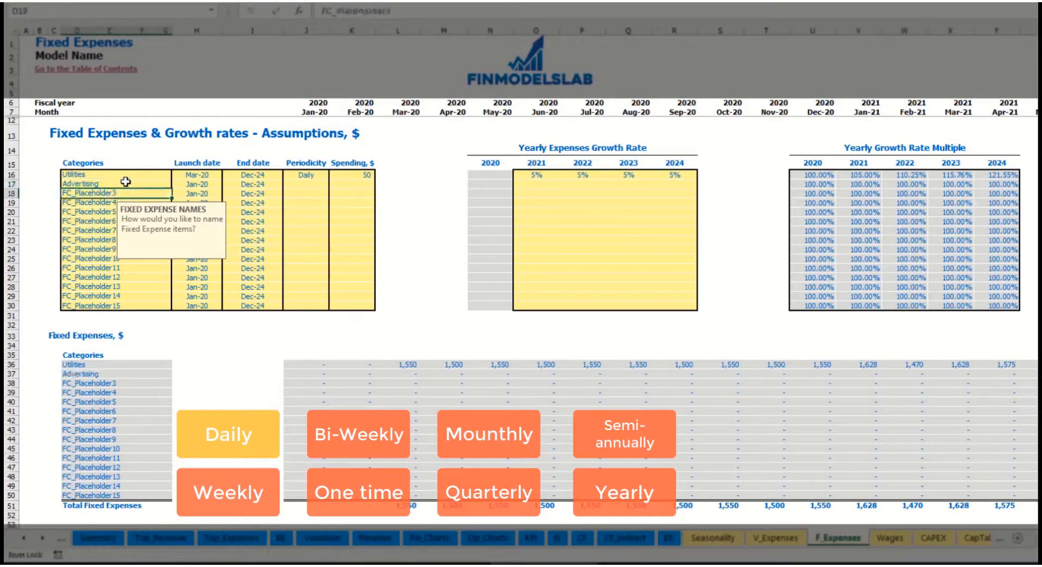
# - Set the Advertising launch date to Mar-20 and its end date to Aug-24
pyautogui.click(197, 186)
pyautogui.click(228, 185)
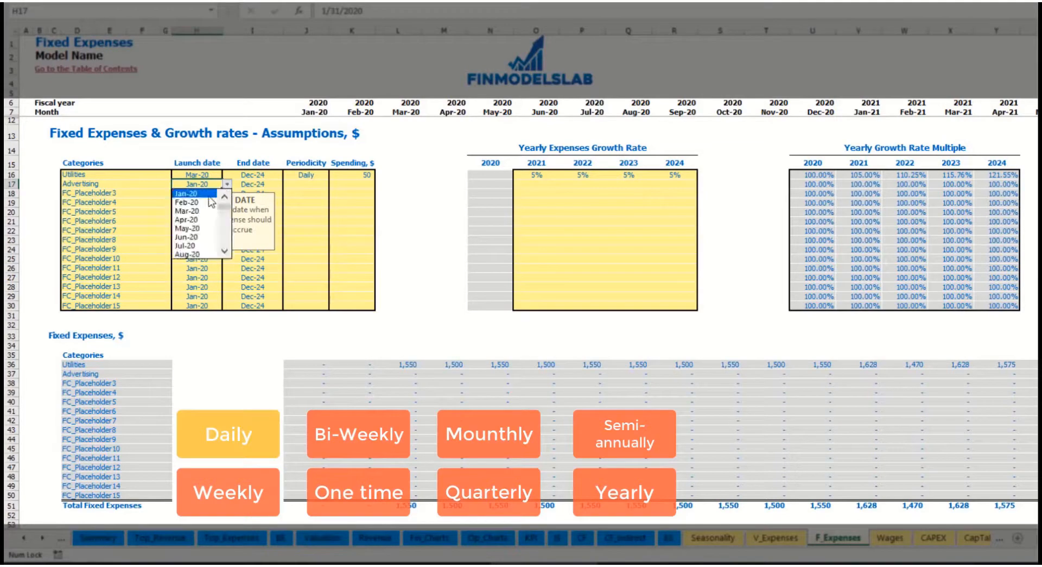
pyautogui.click(205, 217)
pyautogui.click(261, 184)
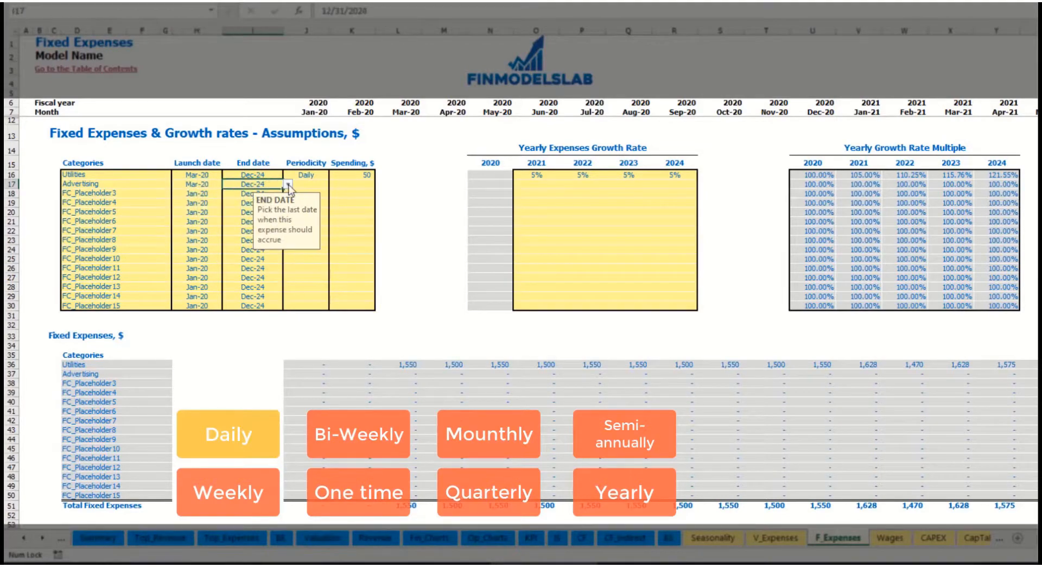
pyautogui.click(288, 185)
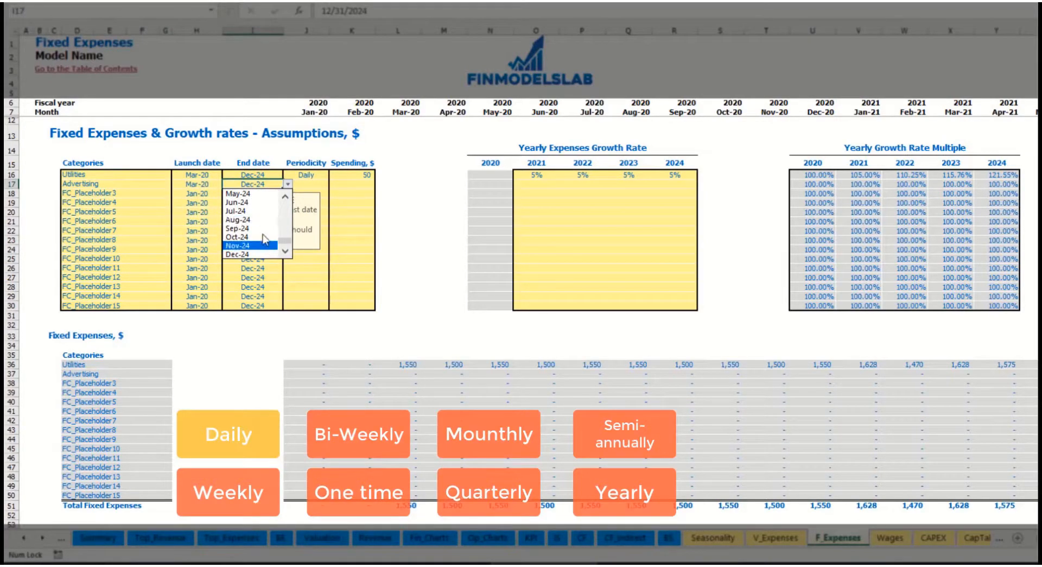
pyautogui.click(255, 220)
# - Set the Advertising expense to a Weekly periodicity with spending of 100
pyautogui.click(306, 184)
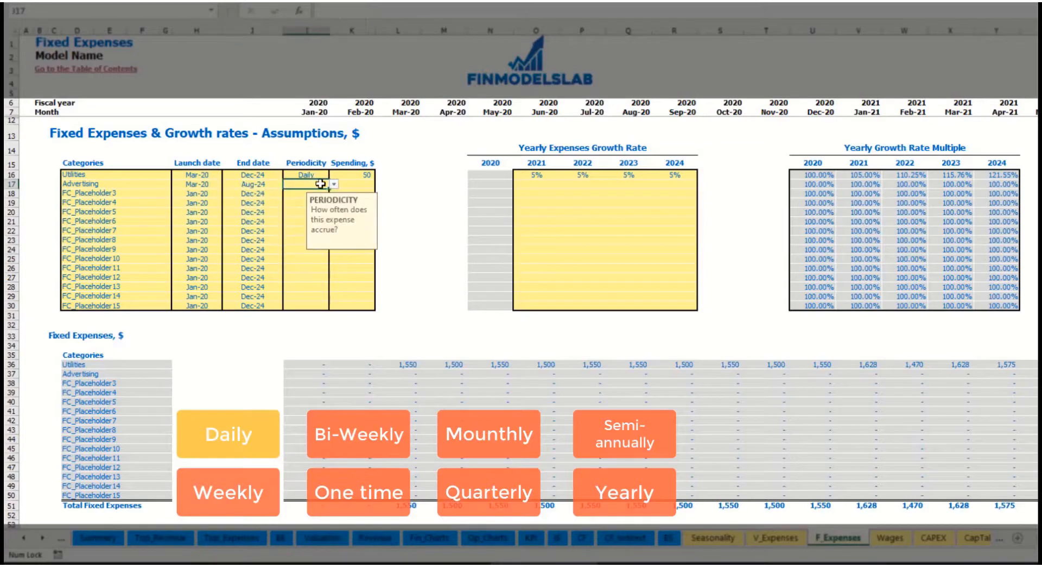
pyautogui.click(333, 183)
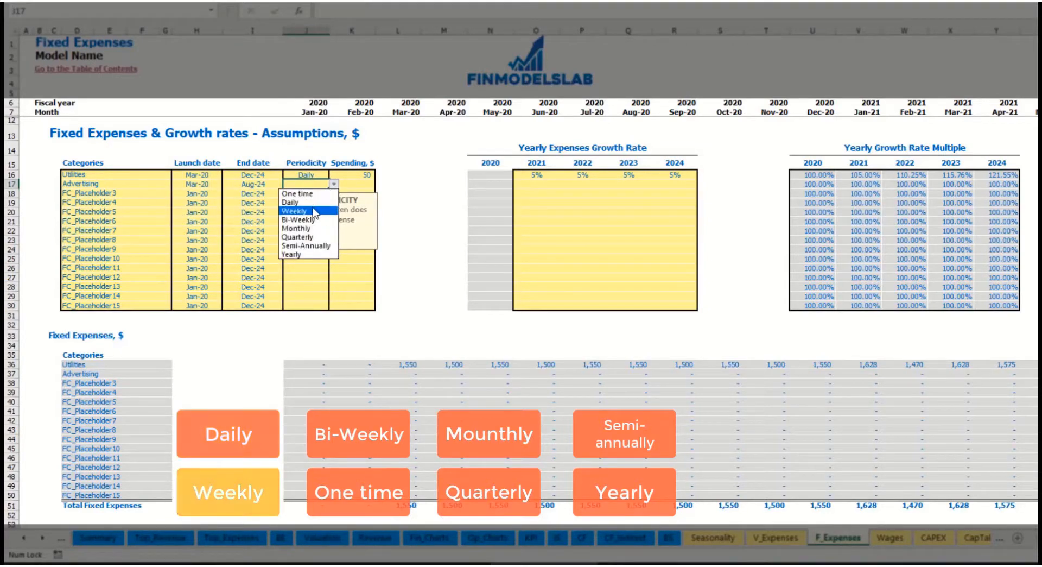
pyautogui.click(311, 211)
pyautogui.click(349, 186)
pyautogui.write('100')
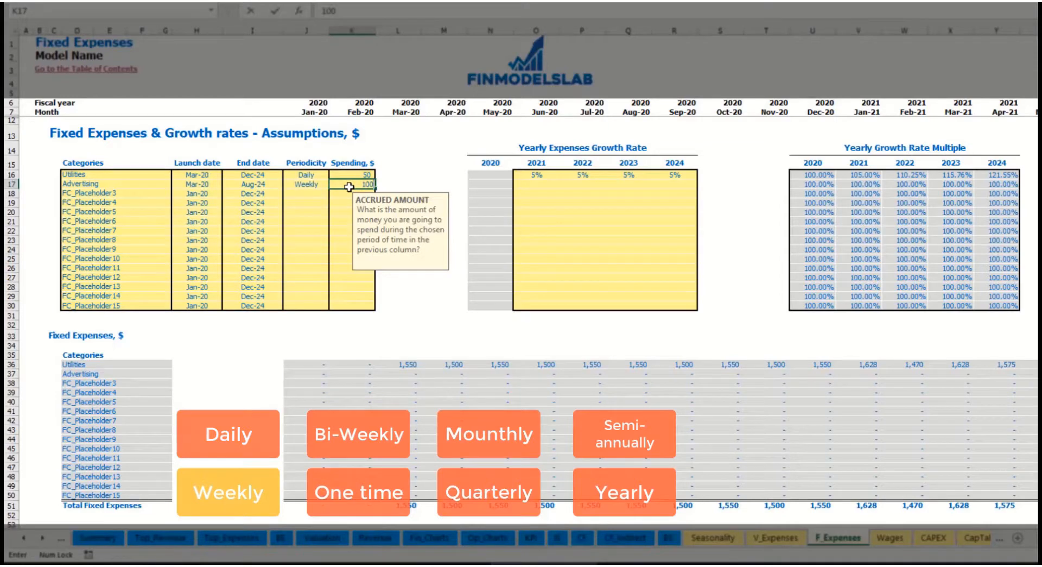
pyautogui.press('Return')
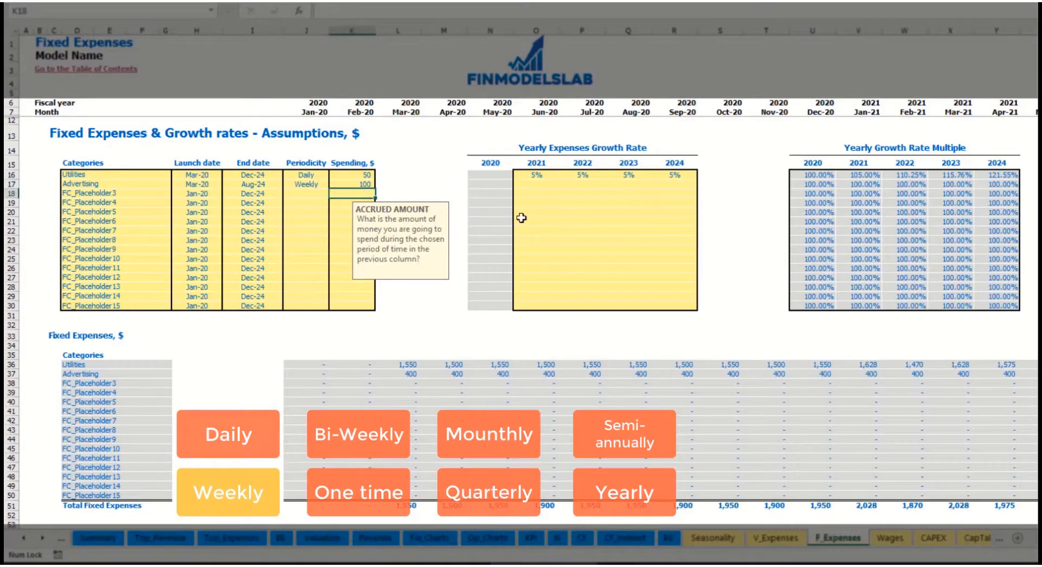
# - Check the monthly Advertising amounts from March 2020 through to the last months of 2024
pyautogui.click(411, 373)
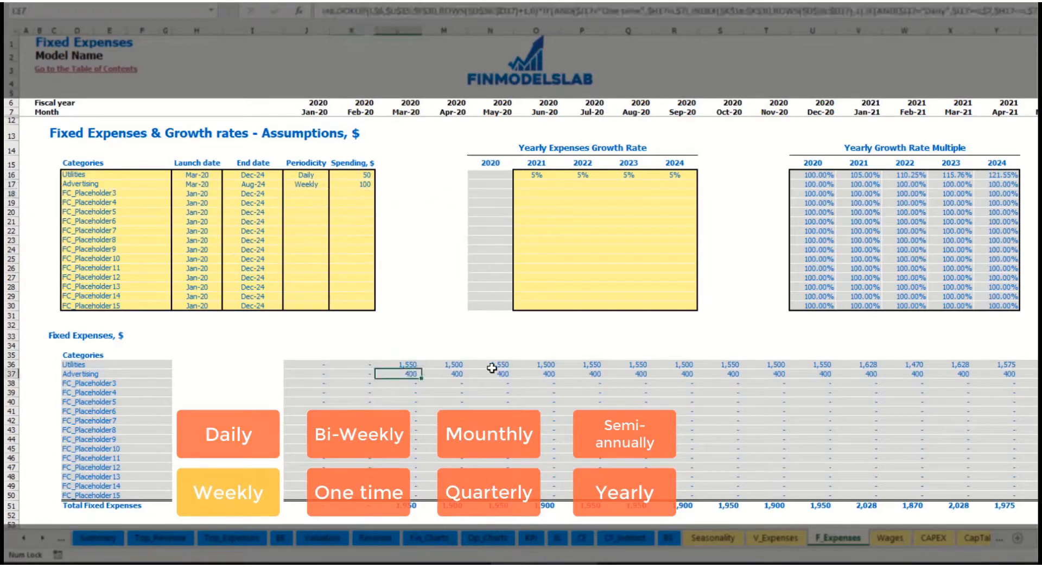
pyautogui.hscroll(14, 521, 309)
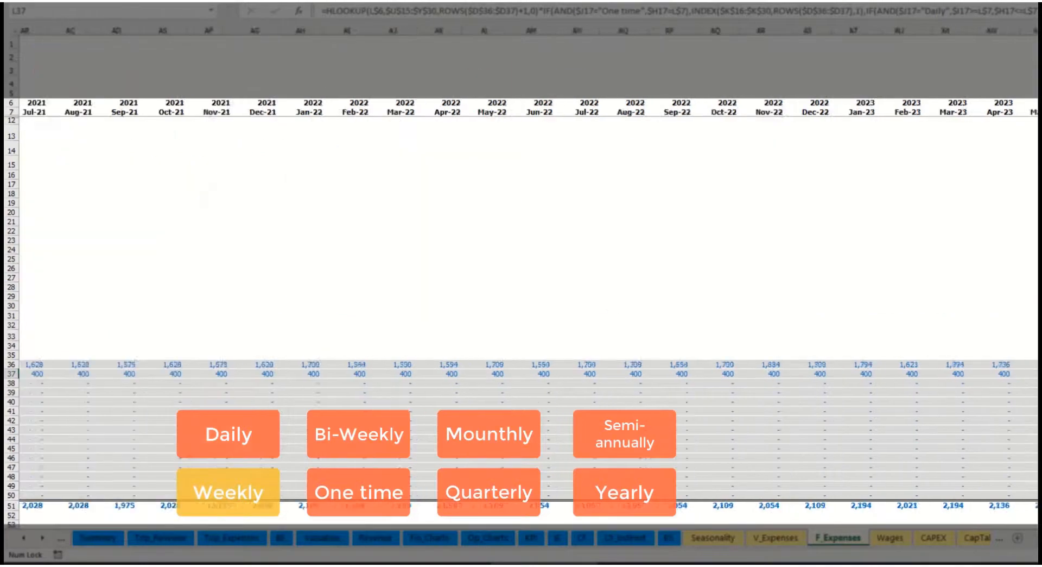
pyautogui.click(1035, 30)
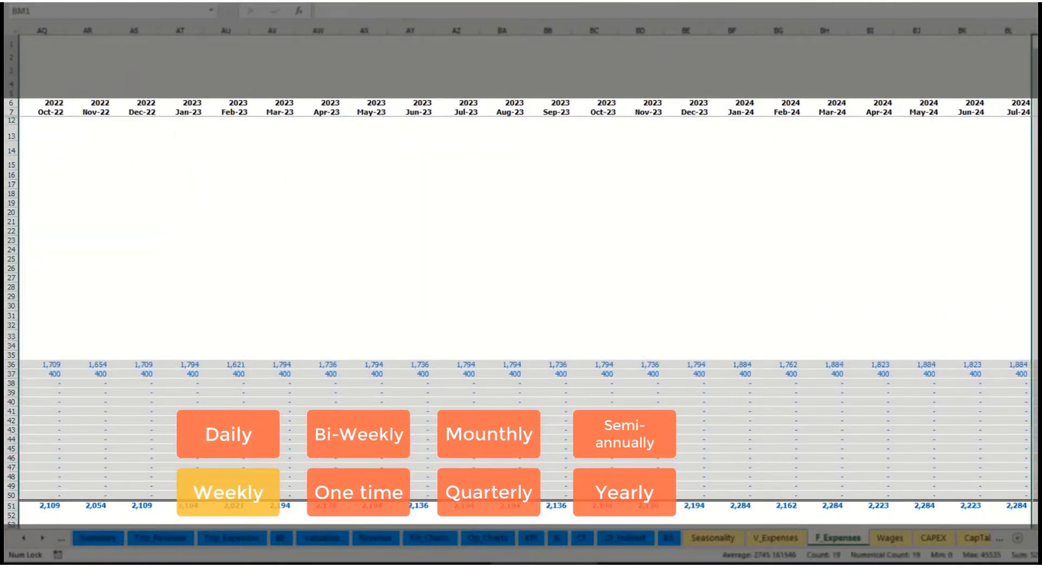
pyautogui.click(1035, 373)
pyautogui.moveTo(1039, 538); pyautogui.dragTo(839, 561)
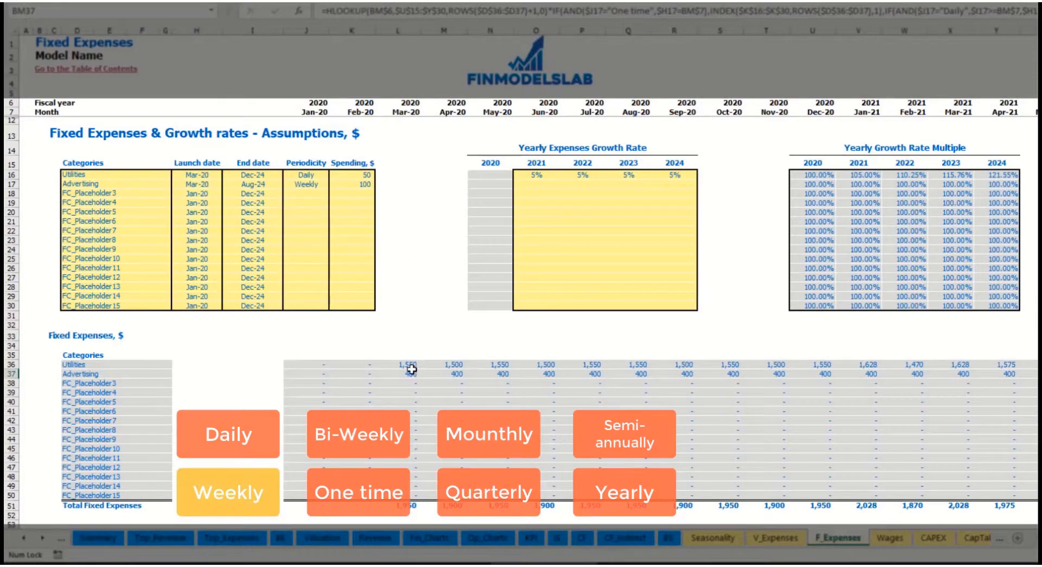
# - Change the Advertising periodicity to Bi-Weekly and its spending to 500
pyautogui.click(312, 184)
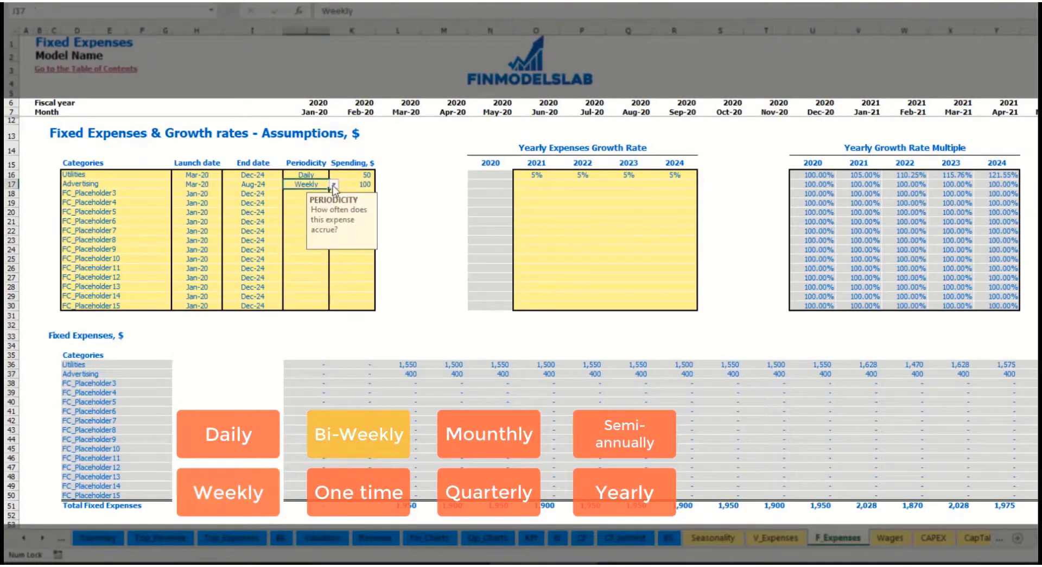
pyautogui.click(334, 184)
pyautogui.click(315, 220)
pyautogui.click(350, 184)
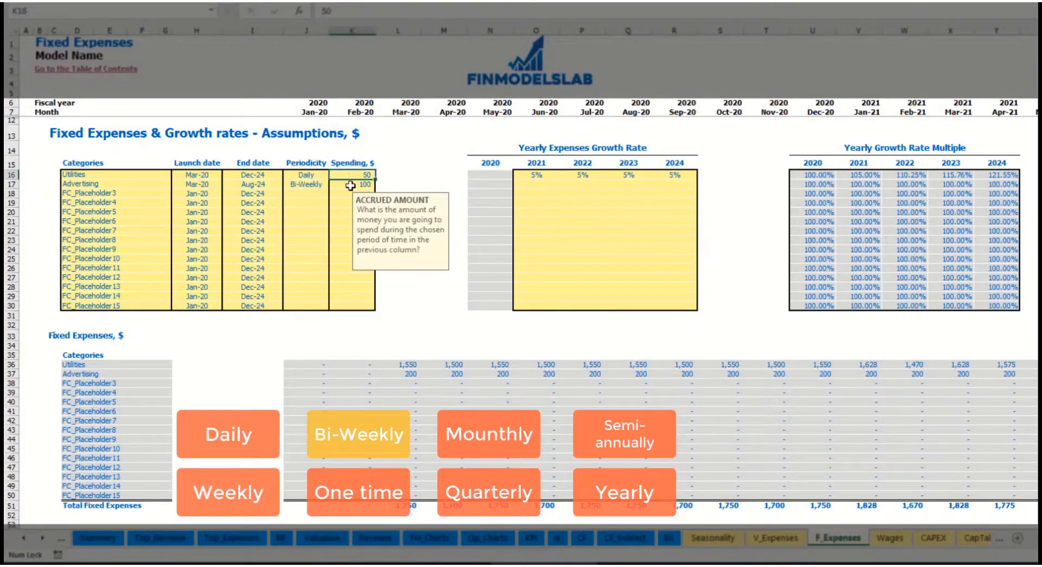
pyautogui.write('50')
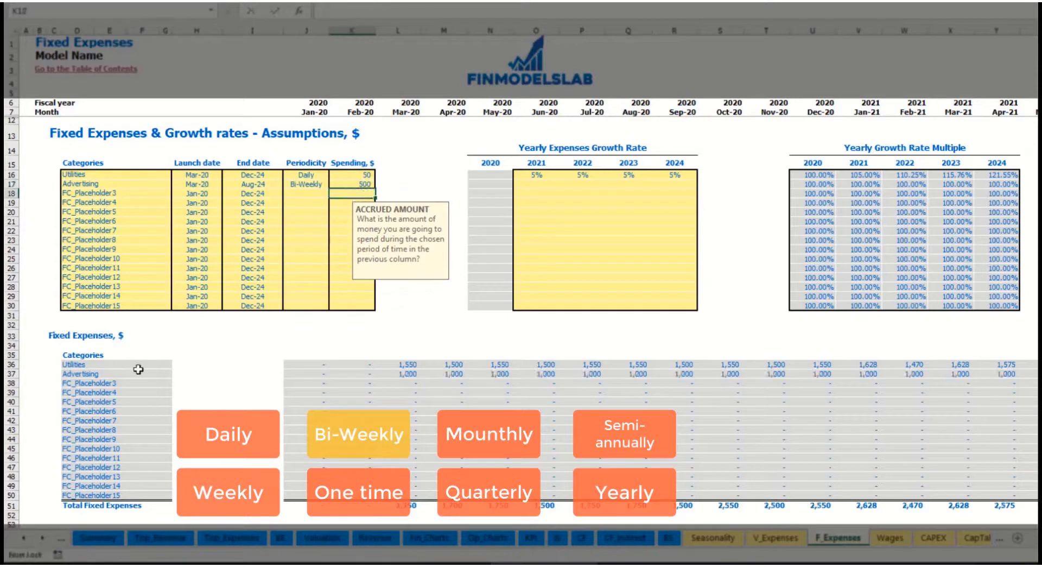
# - Change the Advertising launch date to Jul-20
pyautogui.click(199, 177)
pyautogui.click(199, 182)
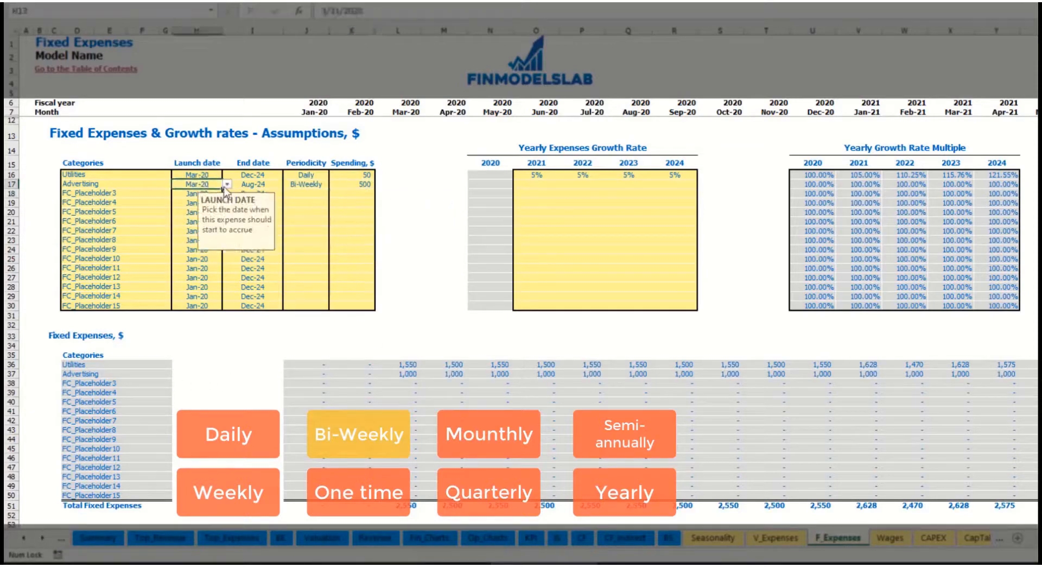
pyautogui.click(226, 188)
pyautogui.click(219, 187)
pyautogui.click(227, 185)
pyautogui.click(211, 228)
# - Examine the Advertising amounts month by month in the Fixed Expenses table, starting from July 2020
pyautogui.click(600, 377)
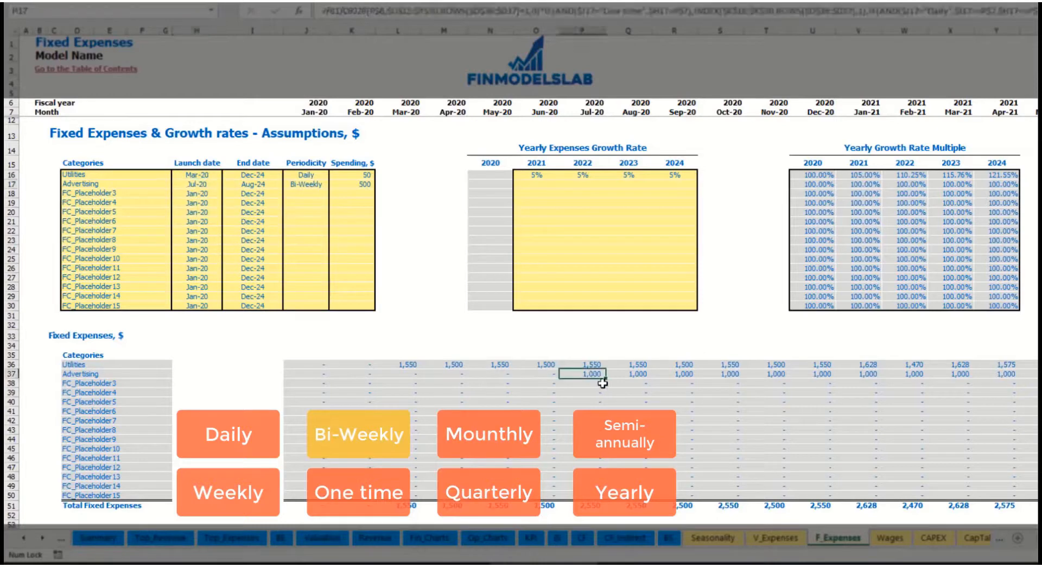
pyautogui.press('Right')
pyautogui.press('Right')
pyautogui.press('Right')
pyautogui.press('Right')
pyautogui.press('Right')
pyautogui.press('Right')
pyautogui.press('Right')
pyautogui.press('Right')
pyautogui.press('Right')
pyautogui.press('Right')
pyautogui.press('Right')
pyautogui.press('Right')
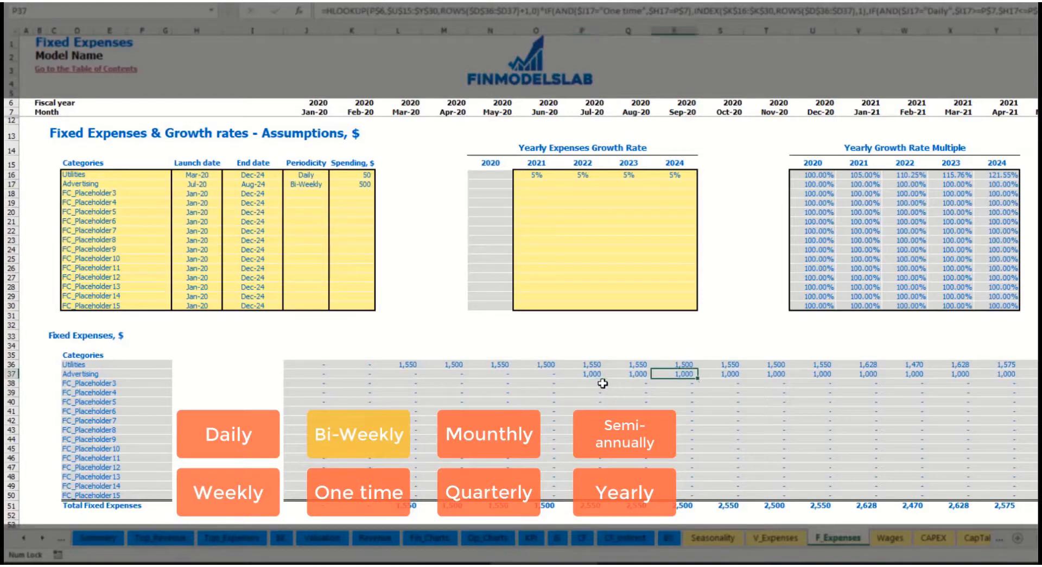
pyautogui.press('Right')
pyautogui.press('Right')
pyautogui.press('Right')
pyautogui.press('Right')
pyautogui.press('Right')
pyautogui.press('Right')
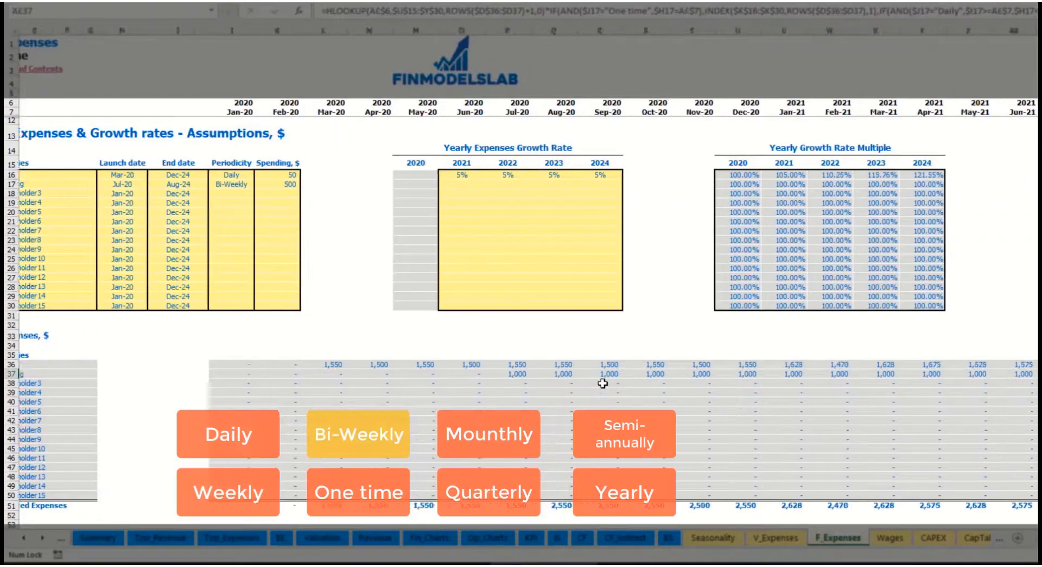
pyautogui.hotkey('ctrl', 'Left')
pyautogui.press('Home')
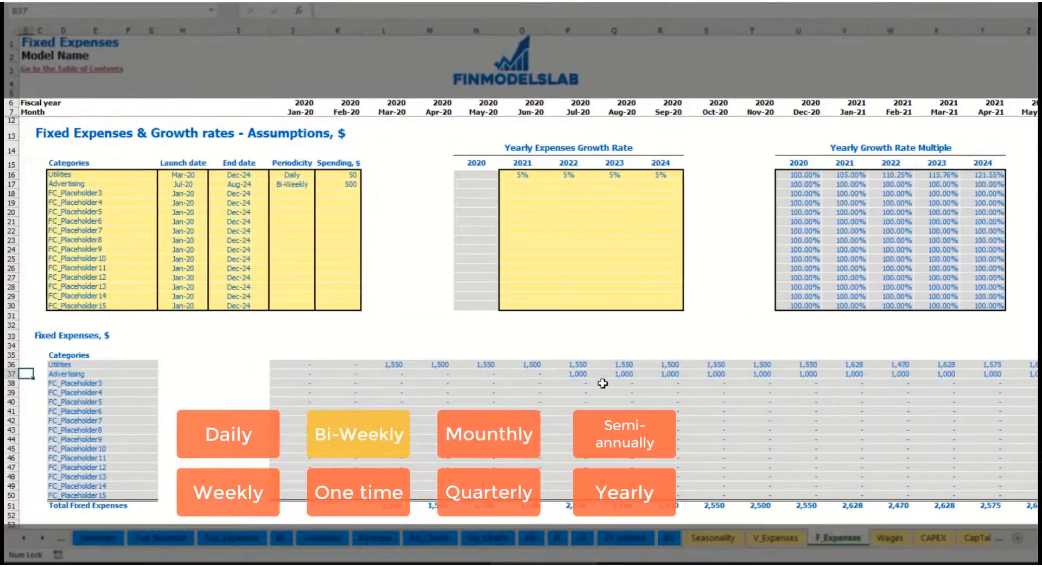
pyautogui.click(567, 375)
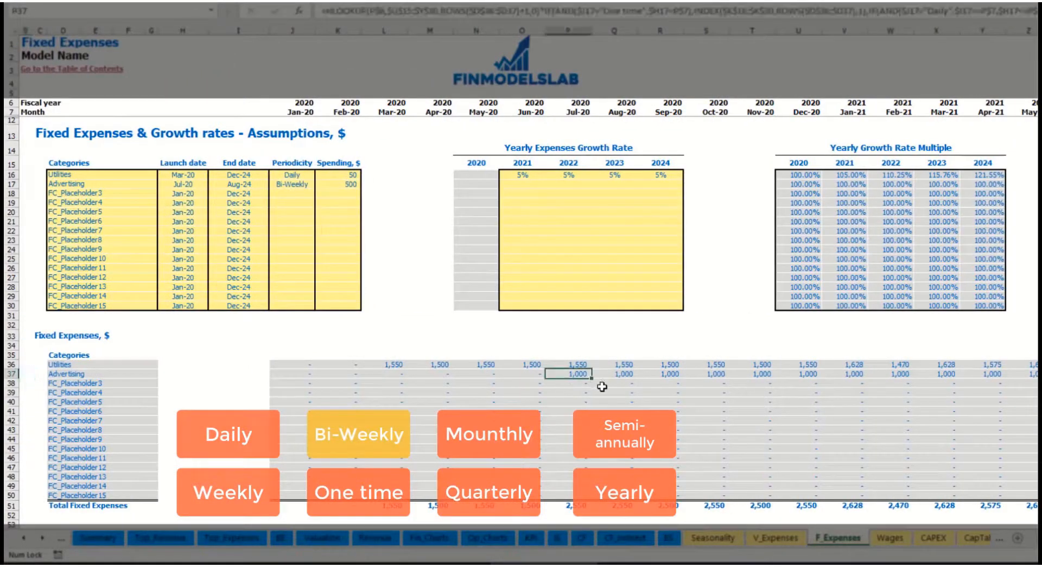
# - Set the Advertising yearly expenses growth rate to 3% for every year from 2021 through 2024
pyautogui.click(522, 185)
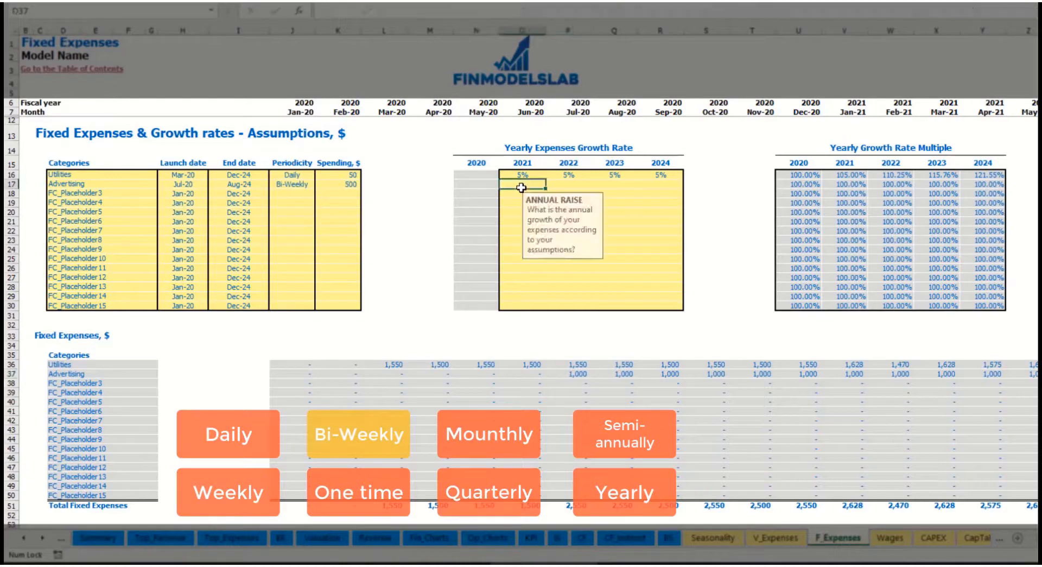
pyautogui.write('5')
pyautogui.press('Return')
pyautogui.press('Up')
pyautogui.hotkey('ctrl', 'c')
pyautogui.press('Right')
pyautogui.hotkey('shift', 'Right')
pyautogui.hotkey('shift', 'Right')
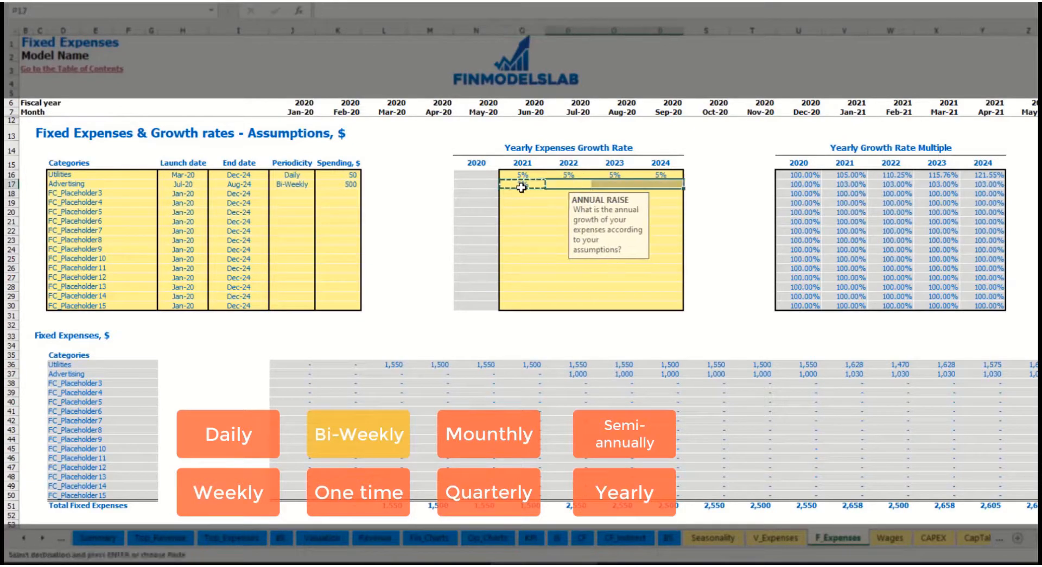
pyautogui.hotkey('ctrl', 'v')
# - Check how the growth rate changes the monthly Advertising amounts from January 2021 through 2024, and compare them with the Advertising end date
pyautogui.click(1040, 383)
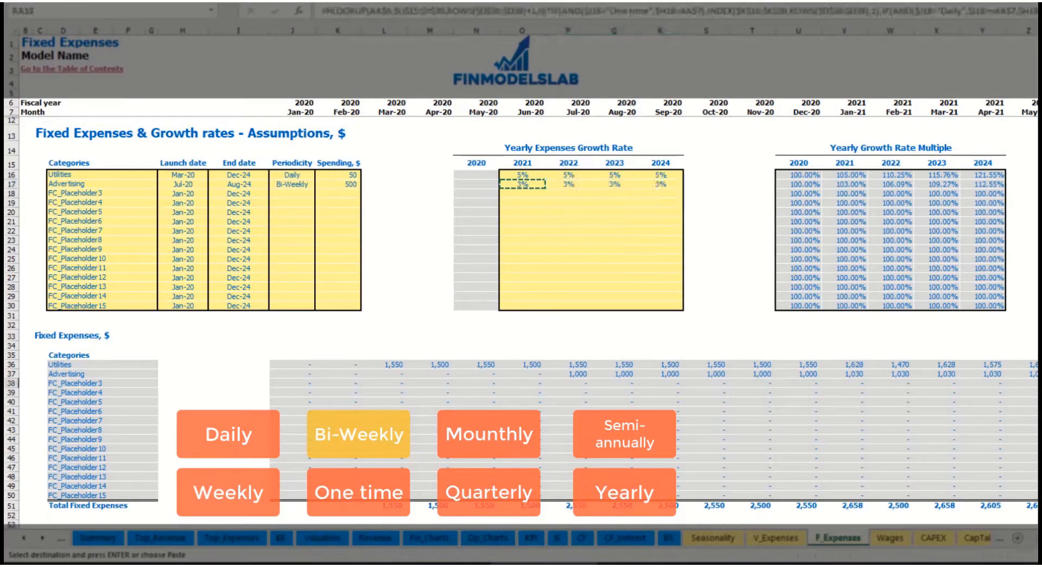
pyautogui.click(999, 372)
pyautogui.click(873, 374)
pyautogui.click(848, 373)
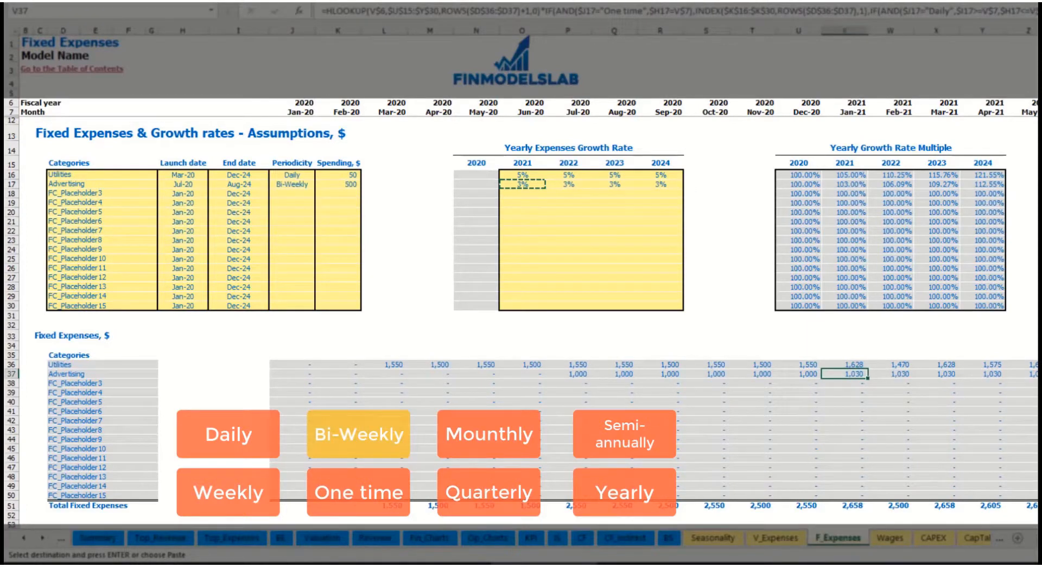
pyautogui.hscroll(13, 529, 309)
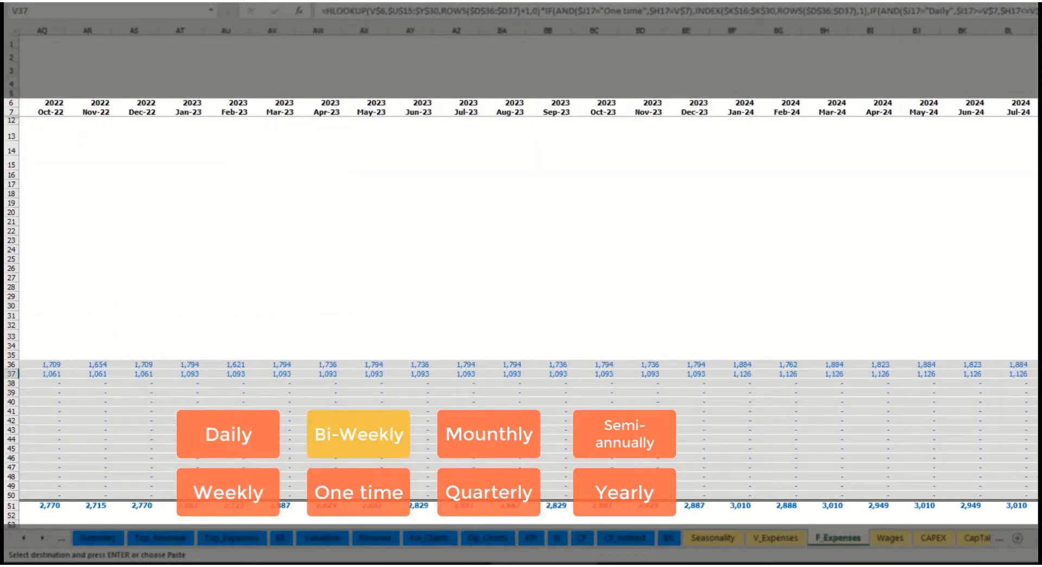
pyautogui.click(1034, 31)
pyautogui.hscroll(-14, 1010, 517)
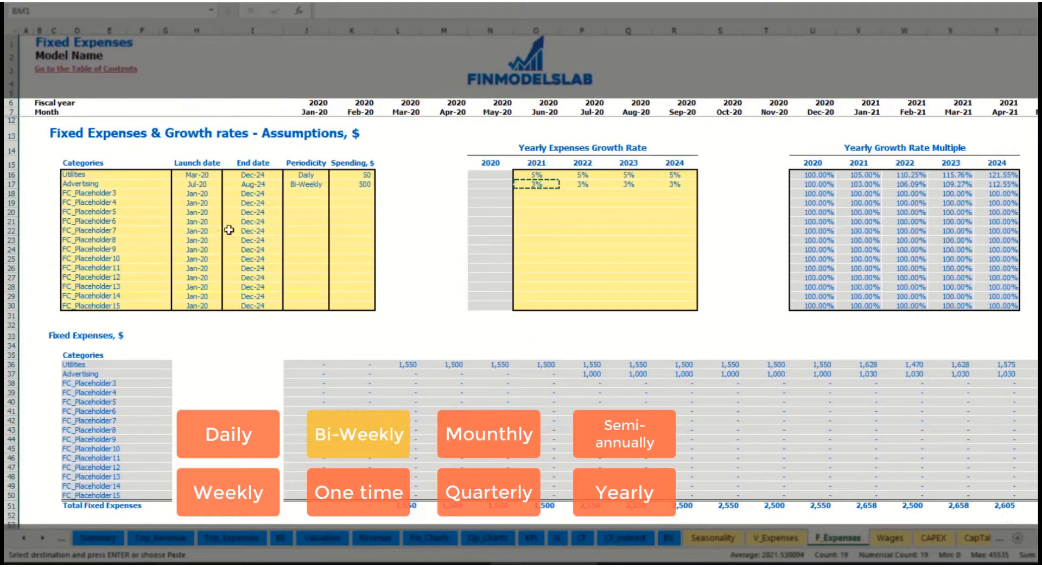
pyautogui.click(255, 186)
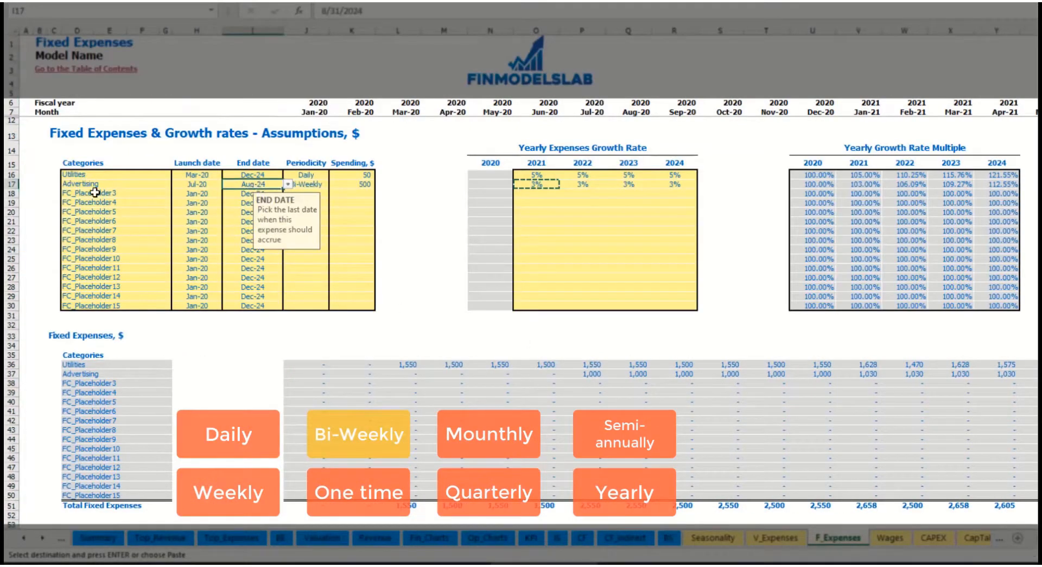
# - Rename the FC_Placeholder3 category to Office Setup and set its periodicity to One time
pyautogui.click(95, 192)
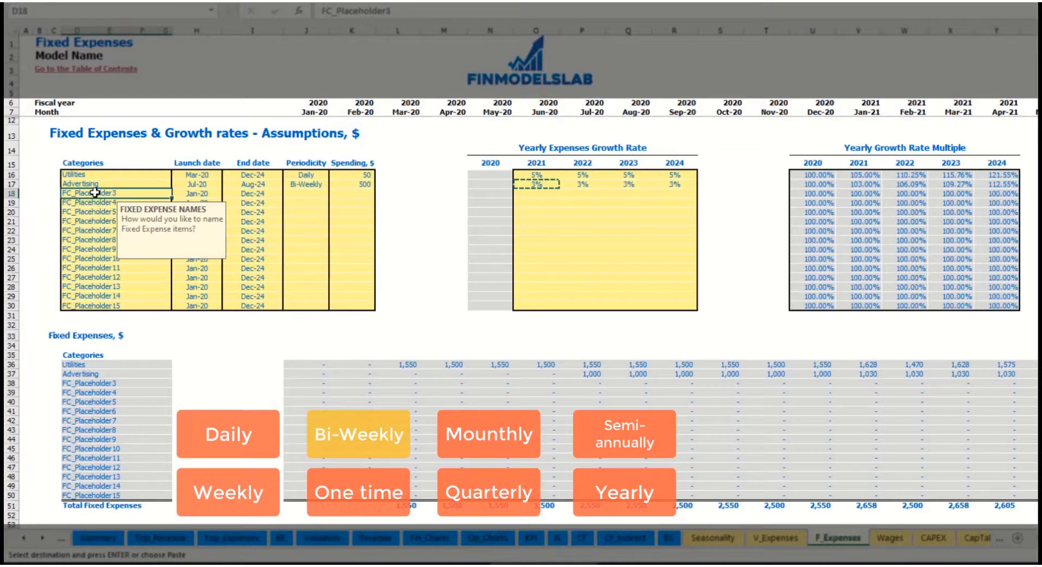
pyautogui.write('Setup')
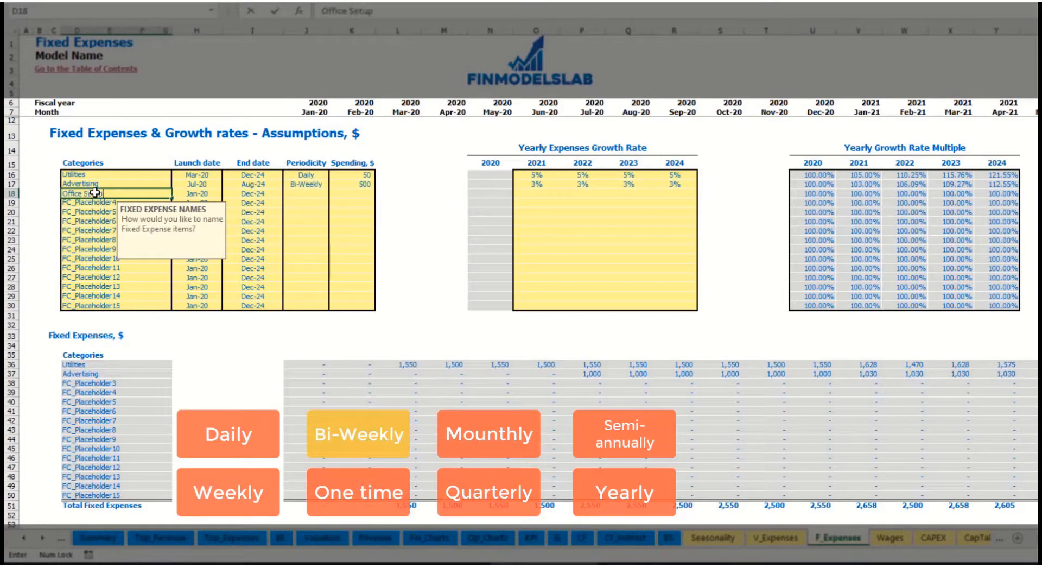
pyautogui.press('Return')
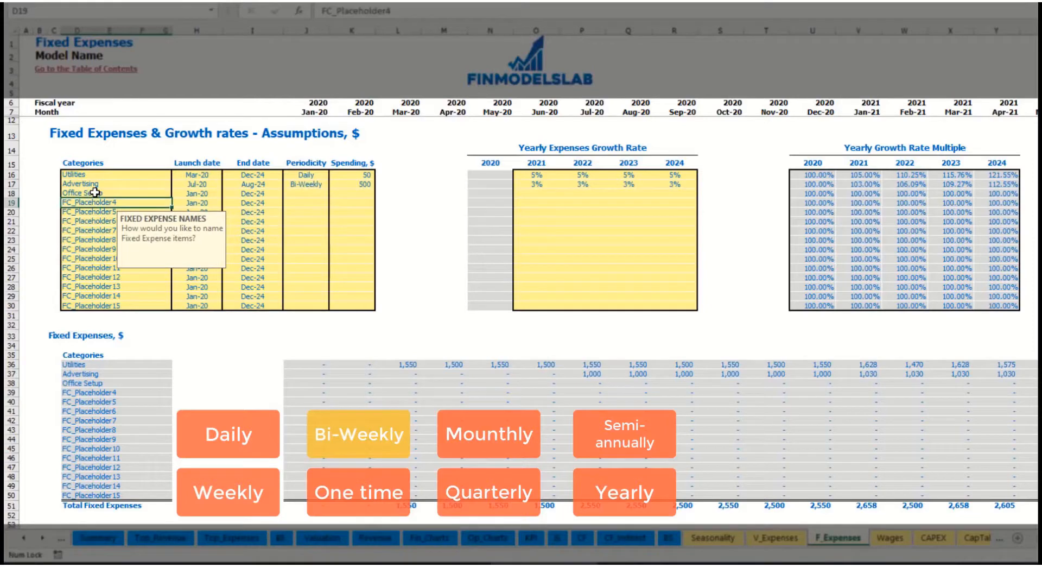
pyautogui.click(309, 194)
pyautogui.click(334, 194)
pyautogui.click(315, 202)
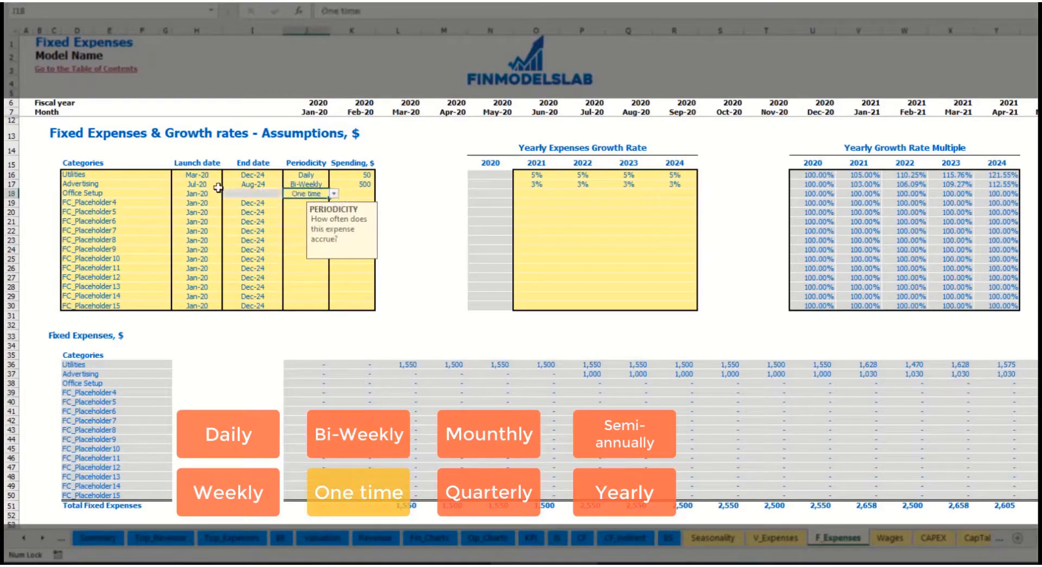
# - Set the Office Setup launch date to Feb-20 and its spending to 5000, and check its February 2020 amount
pyautogui.click(215, 193)
pyautogui.click(227, 193)
pyautogui.click(197, 212)
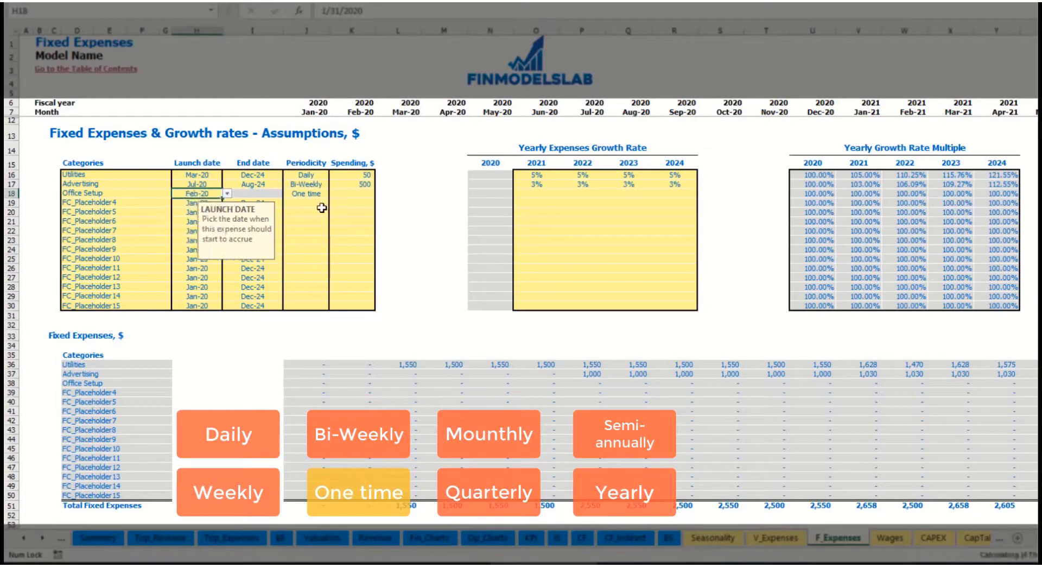
pyautogui.click(344, 193)
pyautogui.write('5000')
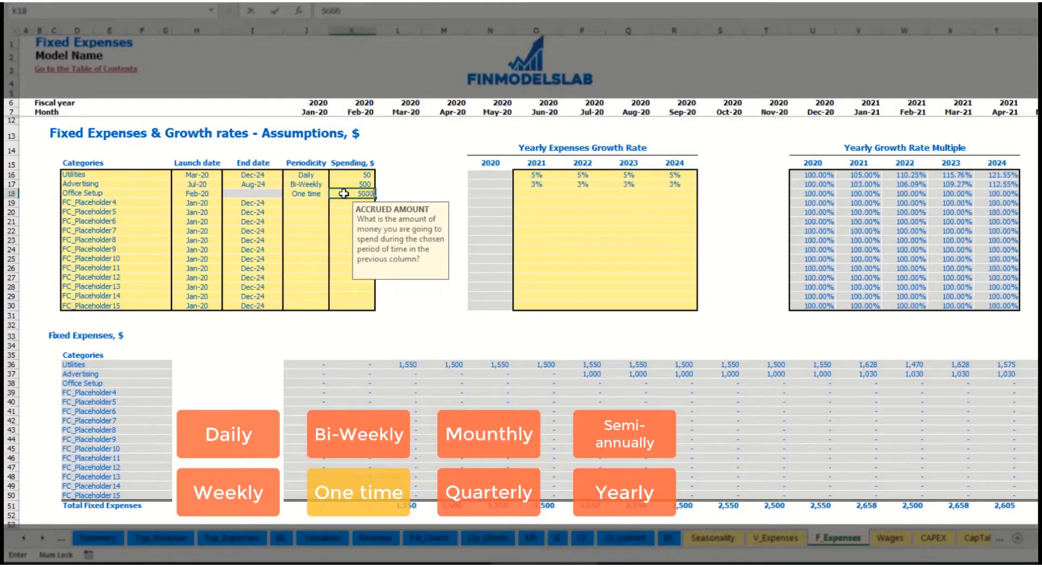
pyautogui.press('Return')
pyautogui.moveTo(536, 194); pyautogui.dragTo(674, 194)
pyautogui.click(368, 382)
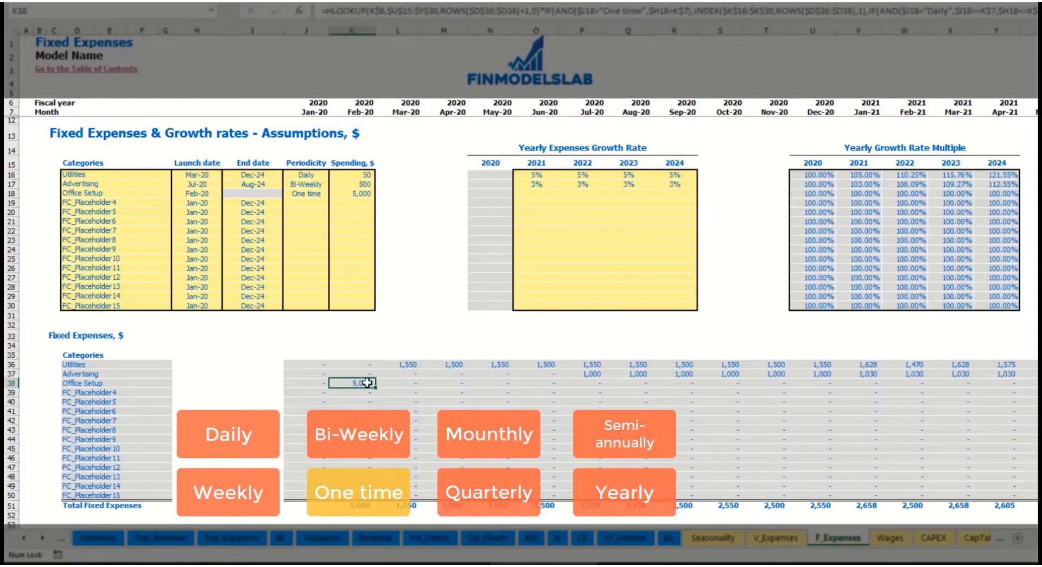
# - Rename the FC_Placeholder4 category to Insurance and review its launch and end dates
pyautogui.click(146, 206)
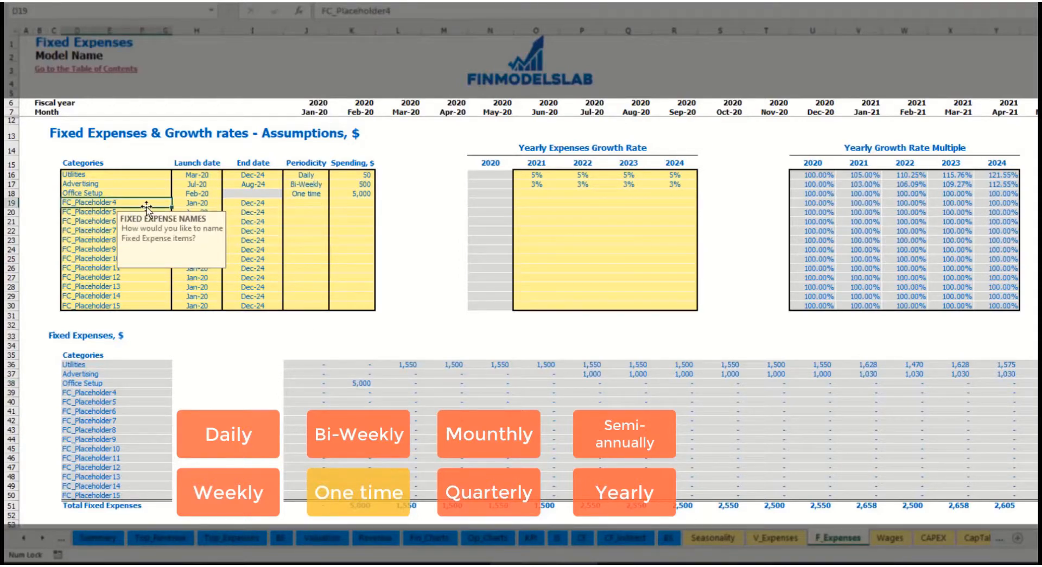
pyautogui.write('Insura')
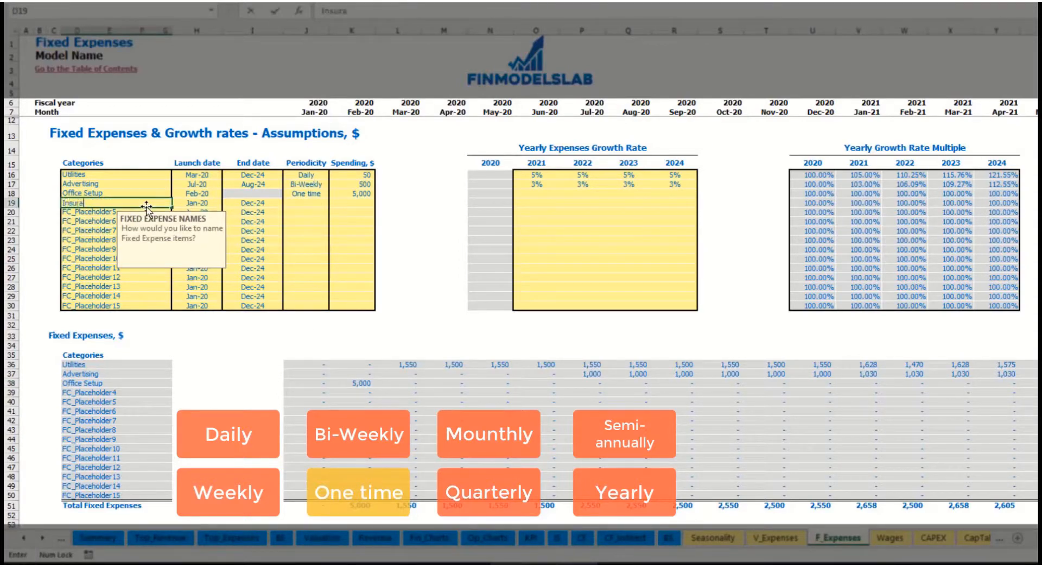
pyautogui.write('nce')
pyautogui.press('Return')
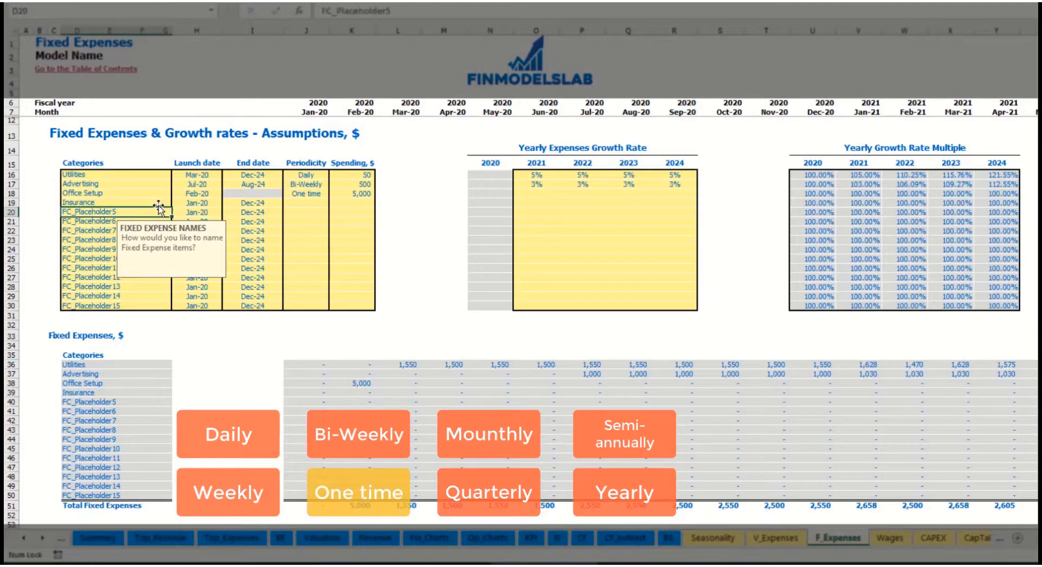
pyautogui.click(197, 204)
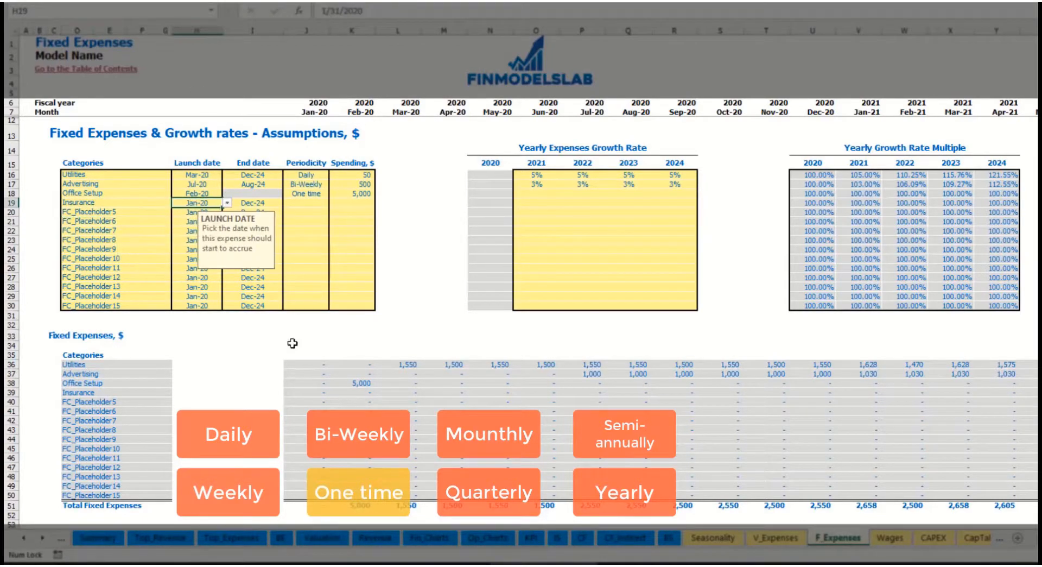
pyautogui.click(266, 203)
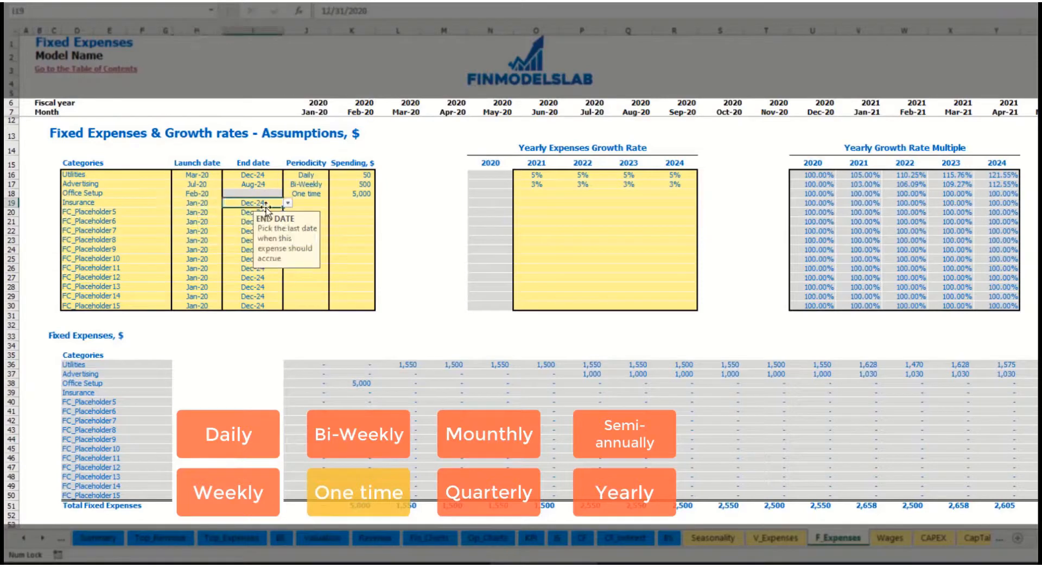
# - Set the Insurance periodicity to Monthly and its spending to 1000
pyautogui.click(316, 204)
pyautogui.click(334, 203)
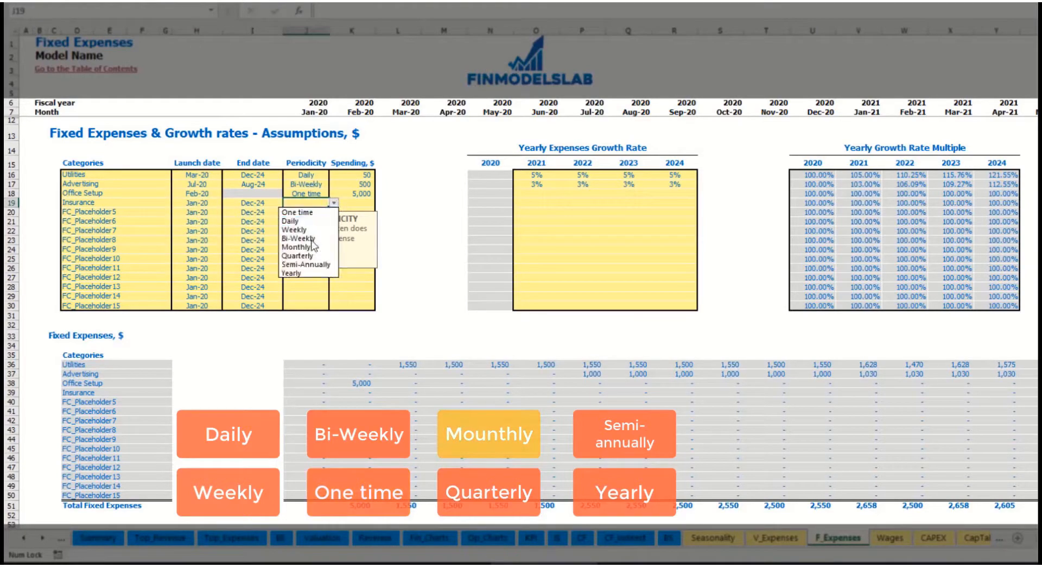
pyautogui.click(297, 247)
pyautogui.click(358, 203)
pyautogui.write('1,0')
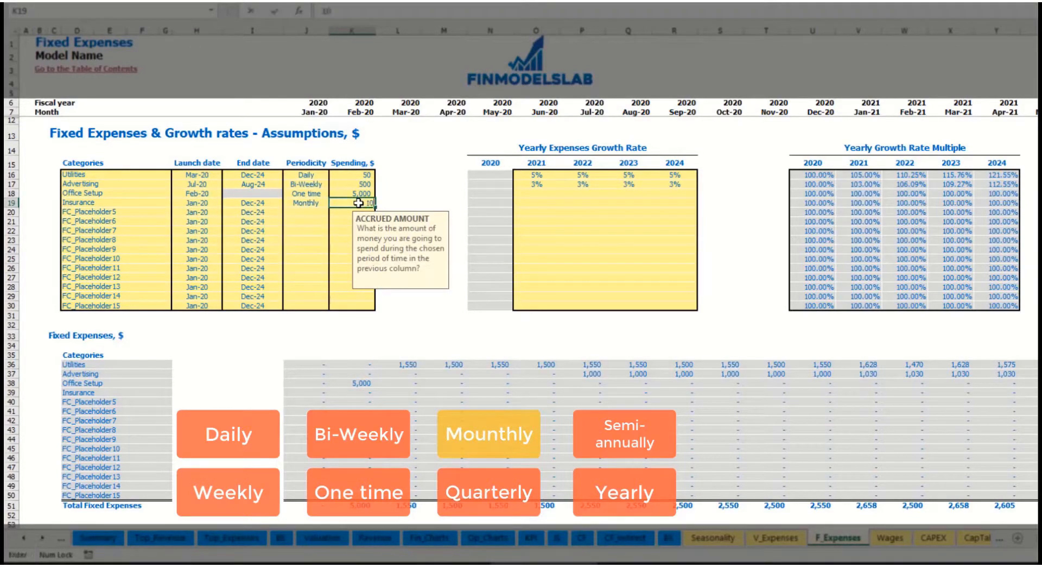
pyautogui.write('00')
pyautogui.press('Return')
# - Set the Insurance yearly expenses growth rates to 5% for 2021, 3% for 2022, 2% for 2023 and 1% for 2024
pyautogui.click(537, 205)
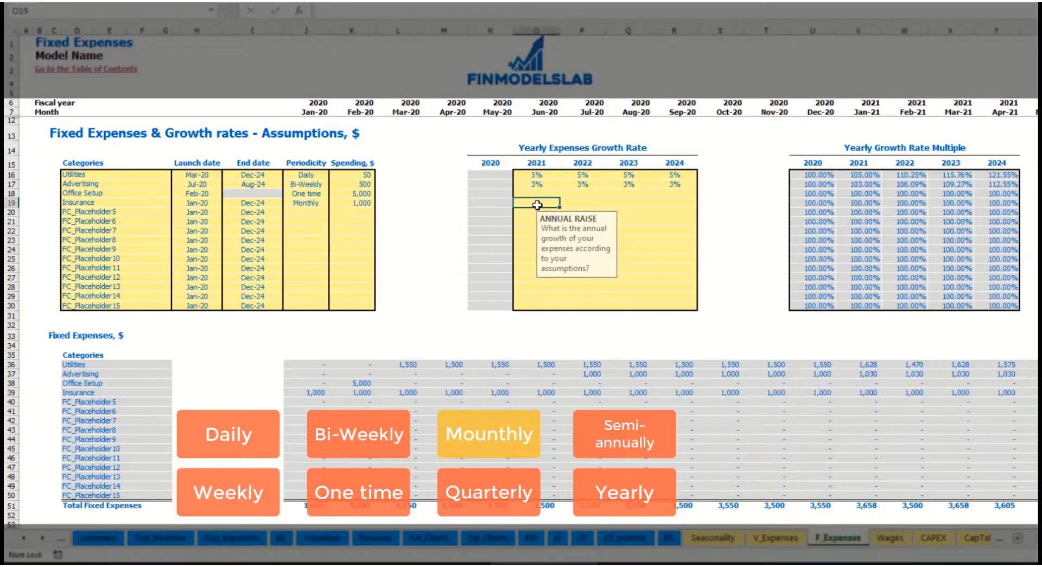
pyautogui.write('5')
pyautogui.press('Return')
pyautogui.press('Right')
pyautogui.write('3')
pyautogui.press('Right')
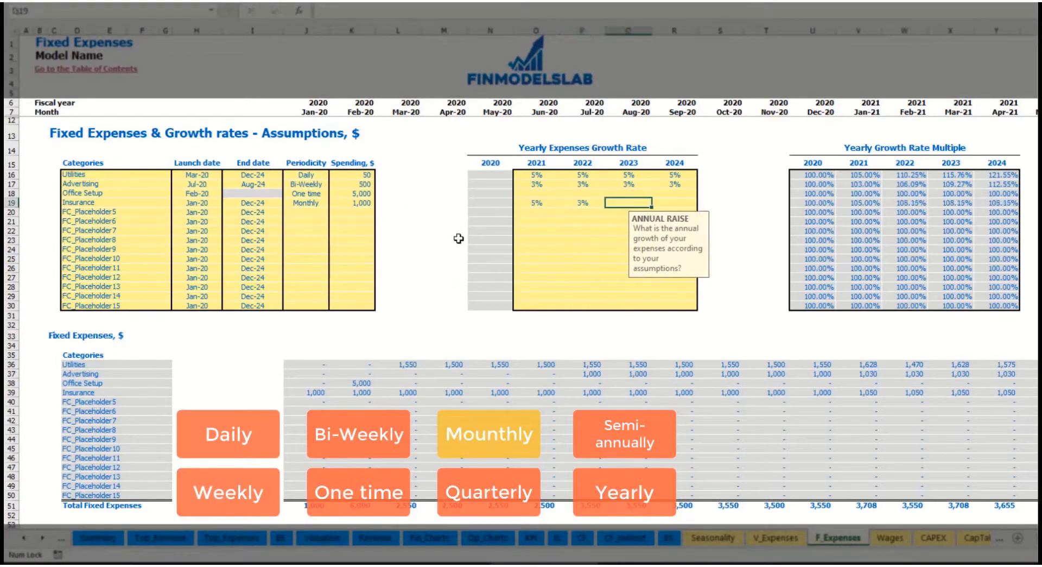
pyautogui.write('2')
pyautogui.press('Right')
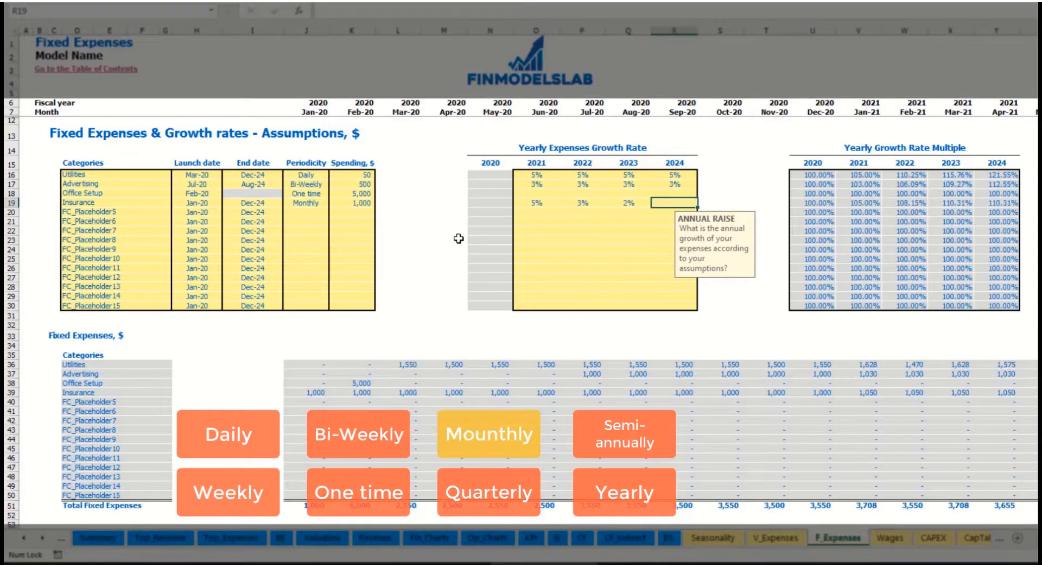
pyautogui.write('1')
pyautogui.press('Return')
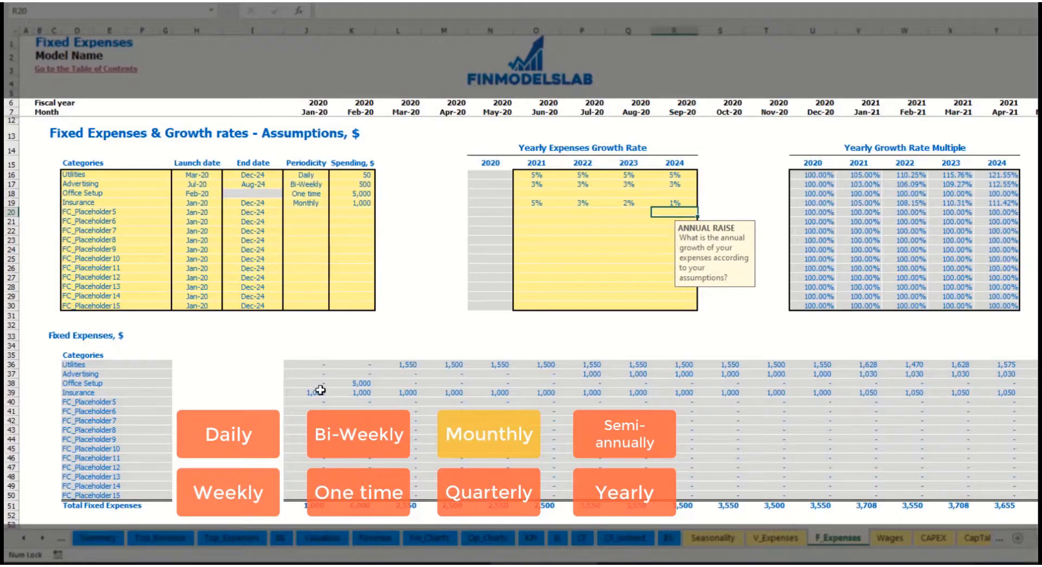
# - Examine the Insurance amounts month by month from January 2020 into late 2021 to see the effect of the growth rate
pyautogui.moveTo(320, 392); pyautogui.dragTo(842, 392)
pyautogui.click(843, 394)
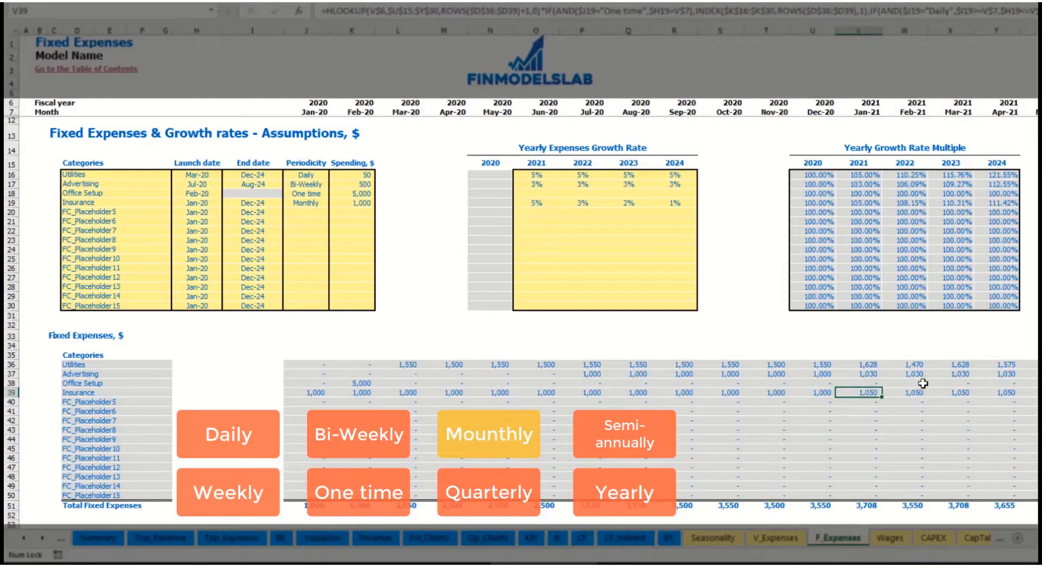
pyautogui.hscroll(5, 529, 268)
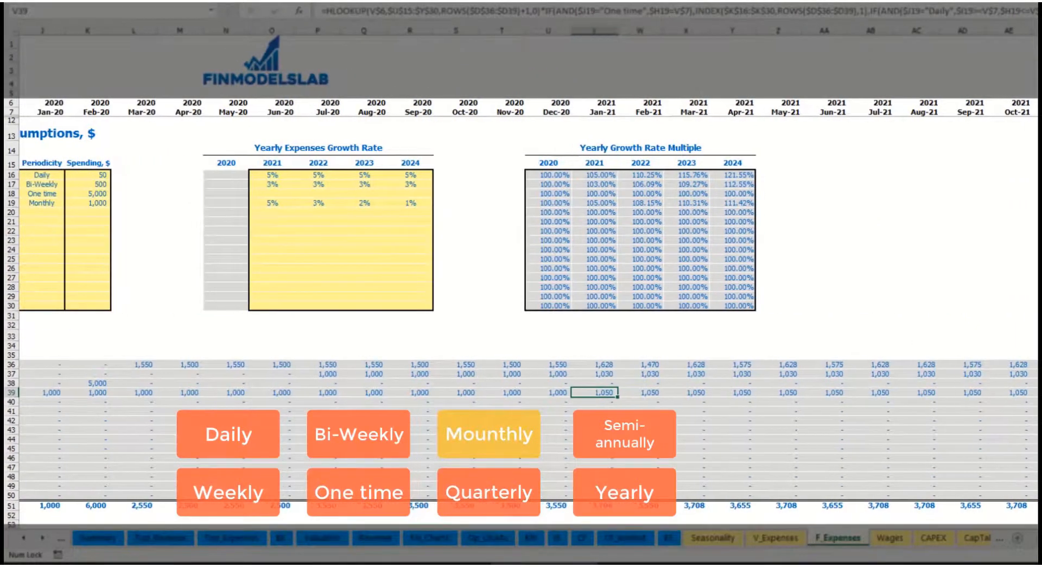
pyautogui.click(1040, 30)
pyautogui.click(1039, 393)
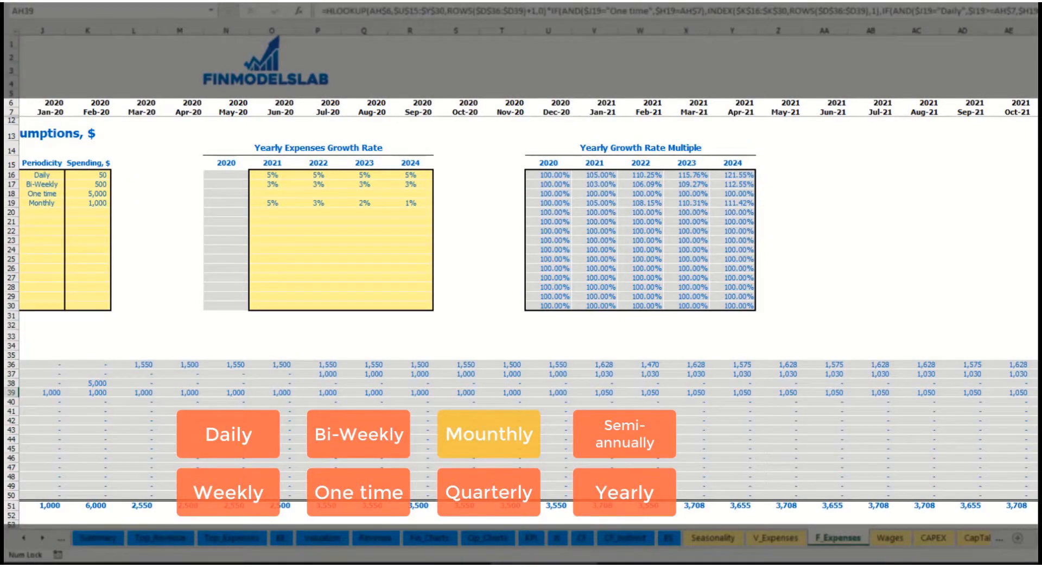
pyautogui.hscroll(-5, 462, 336)
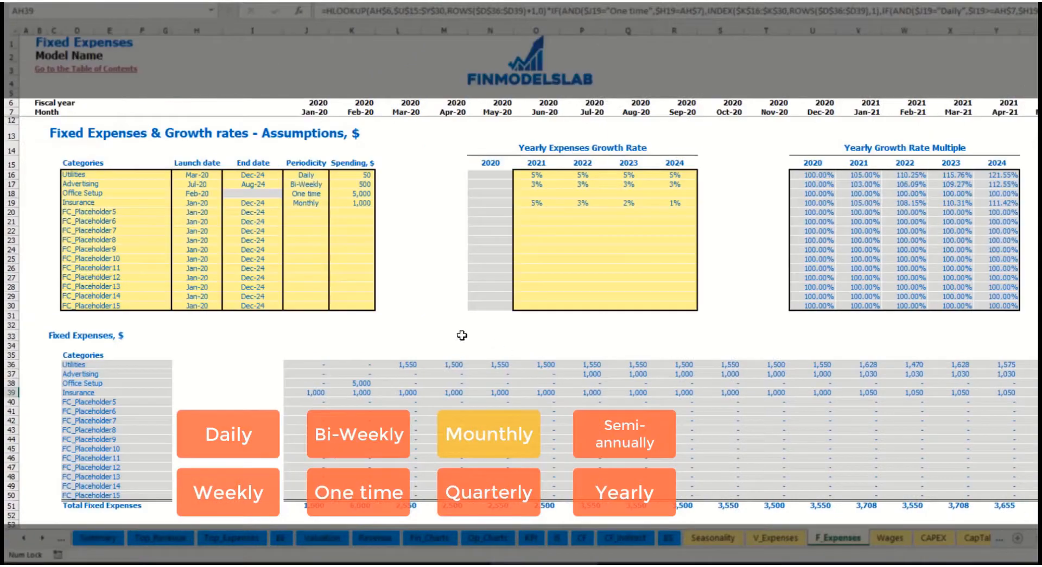
# - Change the Insurance periodicity to Quarterly and check its amounts for January and April 2020
pyautogui.click(317, 203)
pyautogui.click(334, 202)
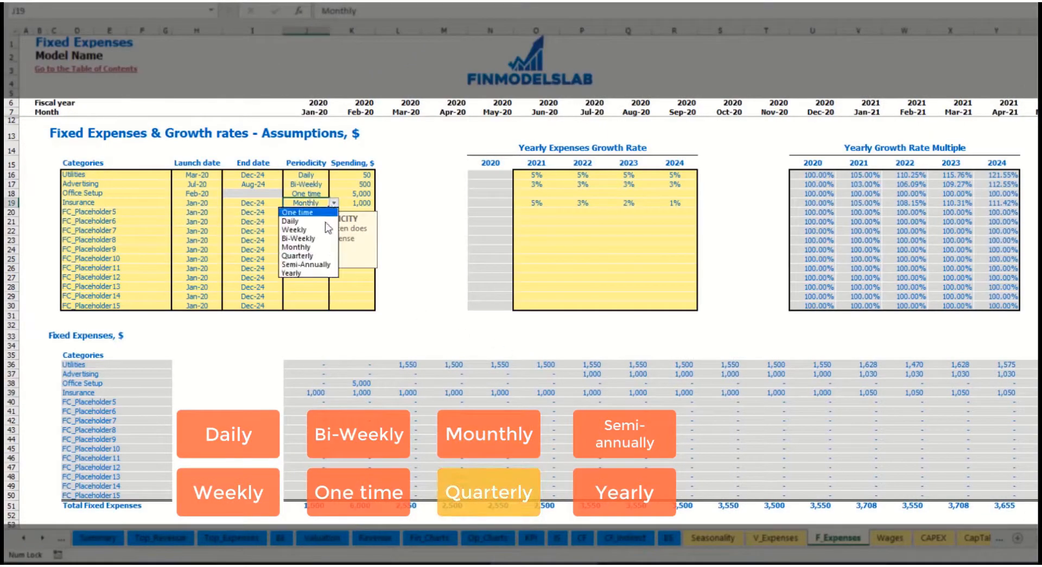
pyautogui.click(332, 259)
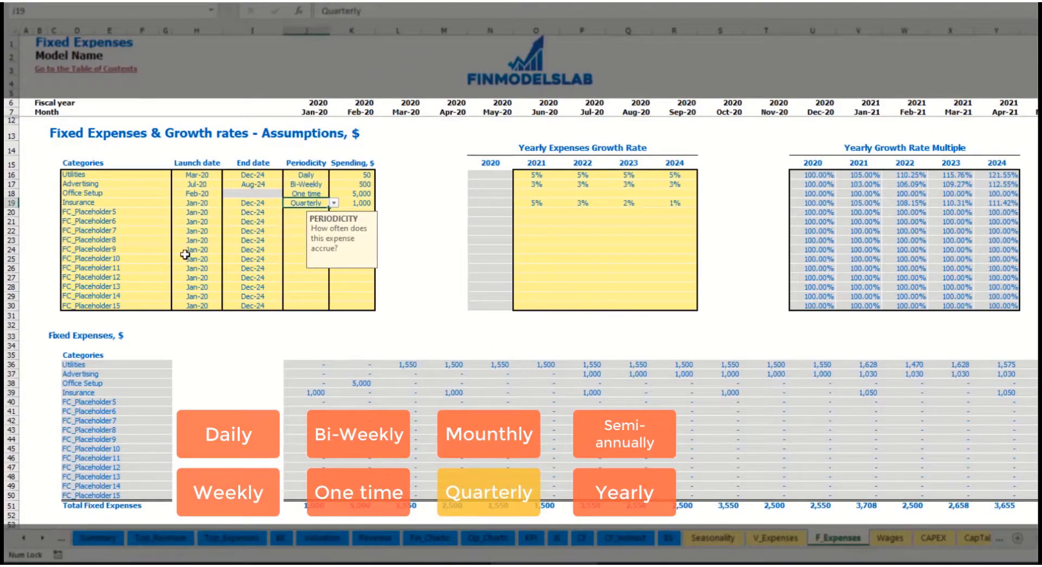
pyautogui.click(303, 393)
pyautogui.click(449, 389)
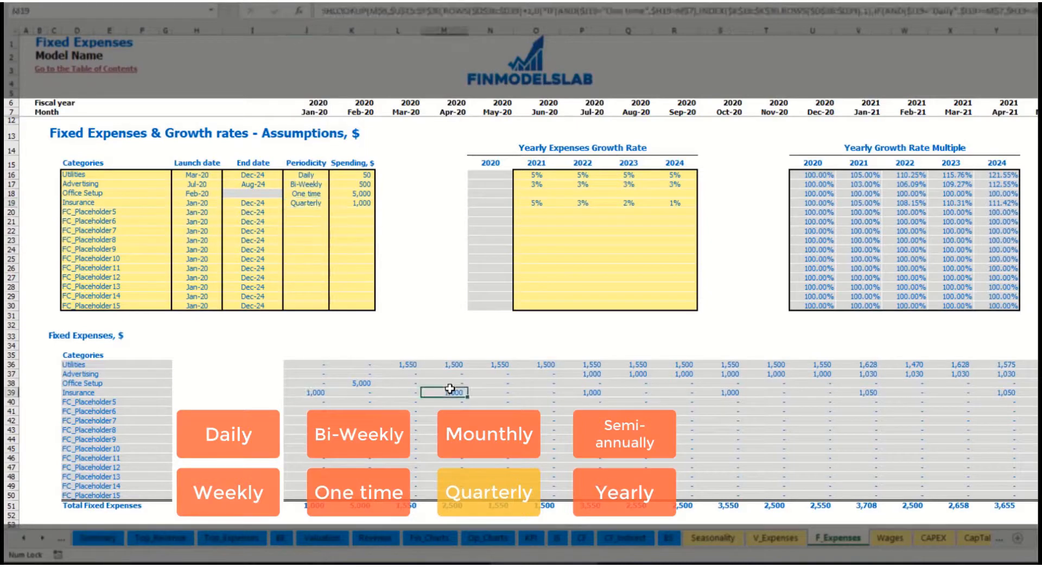
# - Change the Insurance launch date to Feb-20 and check how its payments are spaced across February, May and August 2020
pyautogui.click(216, 202)
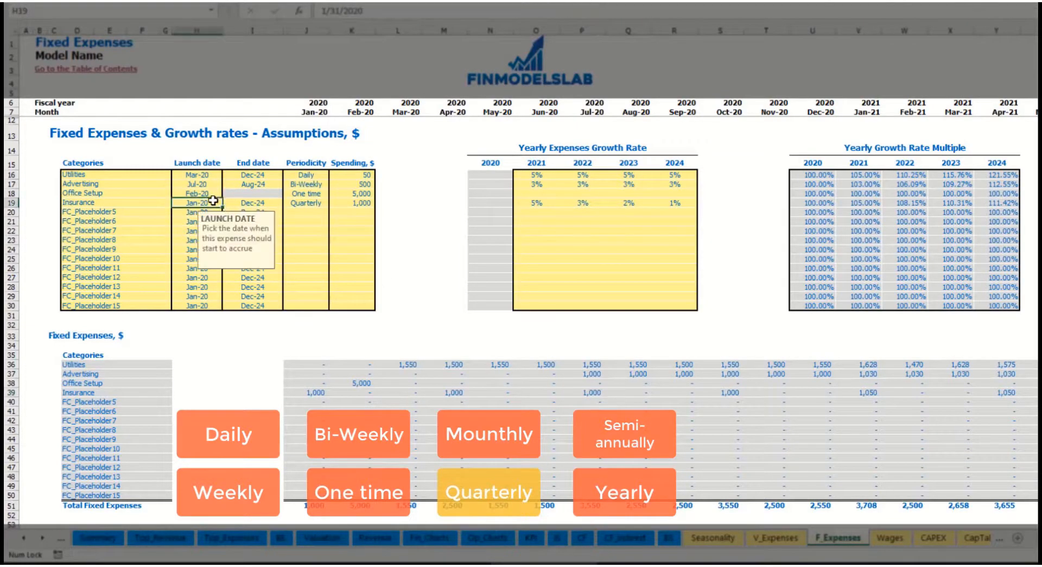
pyautogui.click(226, 203)
pyautogui.click(195, 220)
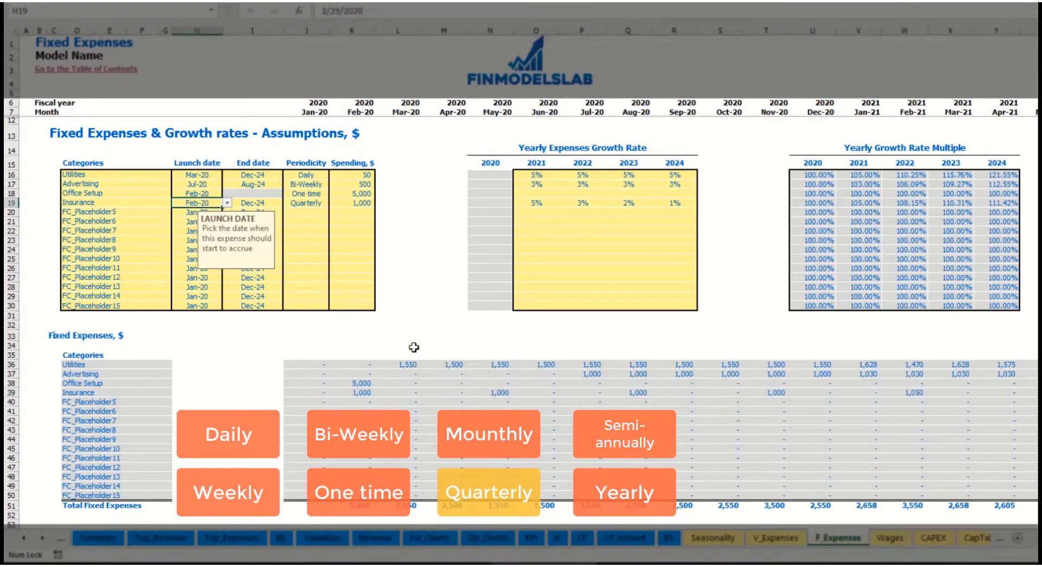
pyautogui.click(366, 390)
pyautogui.click(498, 393)
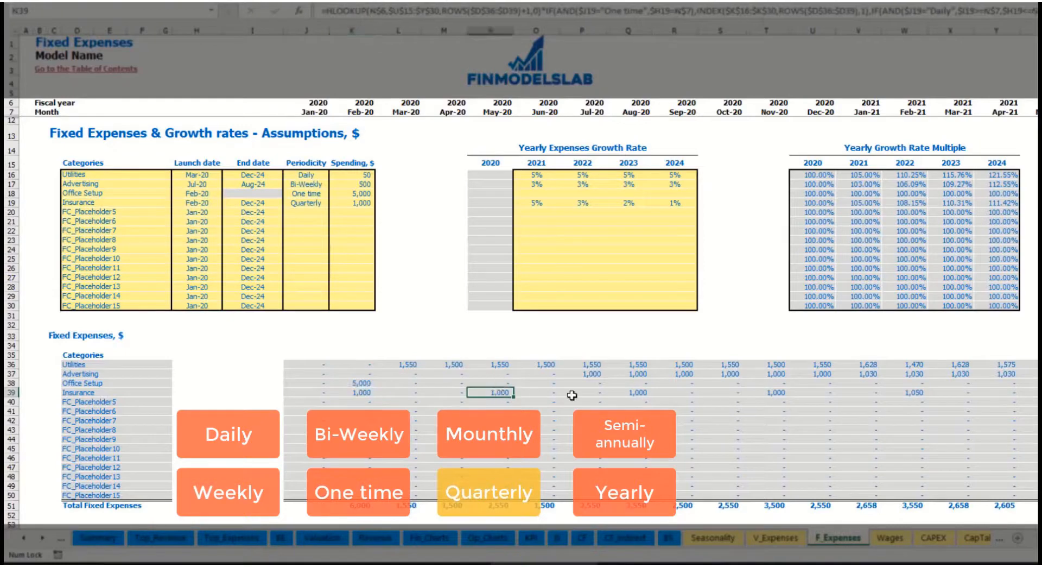
pyautogui.click(643, 387)
pyautogui.click(350, 395)
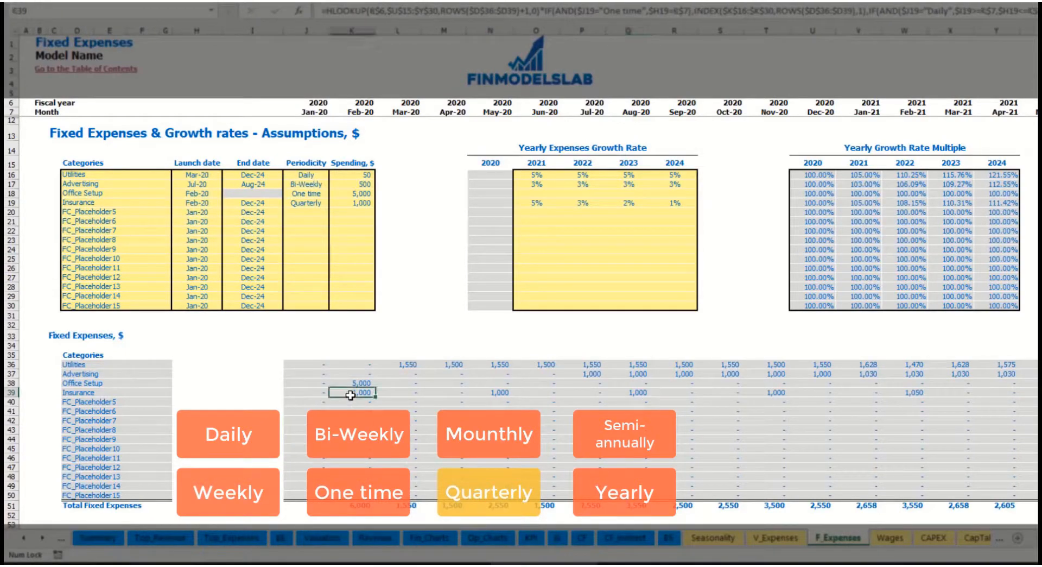
pyautogui.click(503, 393)
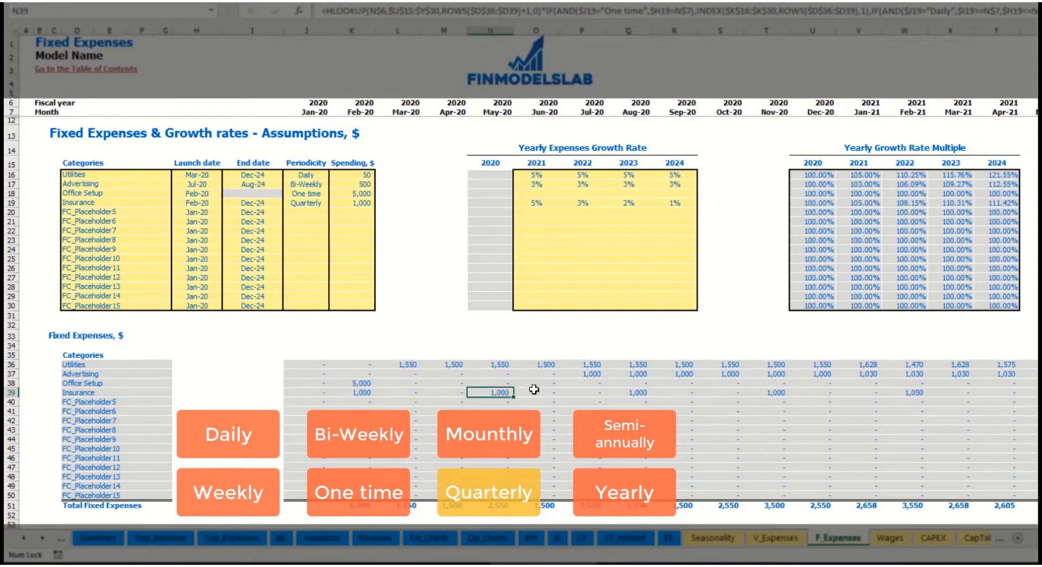
# - Change the Insurance periodicity to Semi-Annually and check its amounts from February 2020 to February 2021
pyautogui.click(324, 203)
pyautogui.click(334, 202)
pyautogui.click(323, 265)
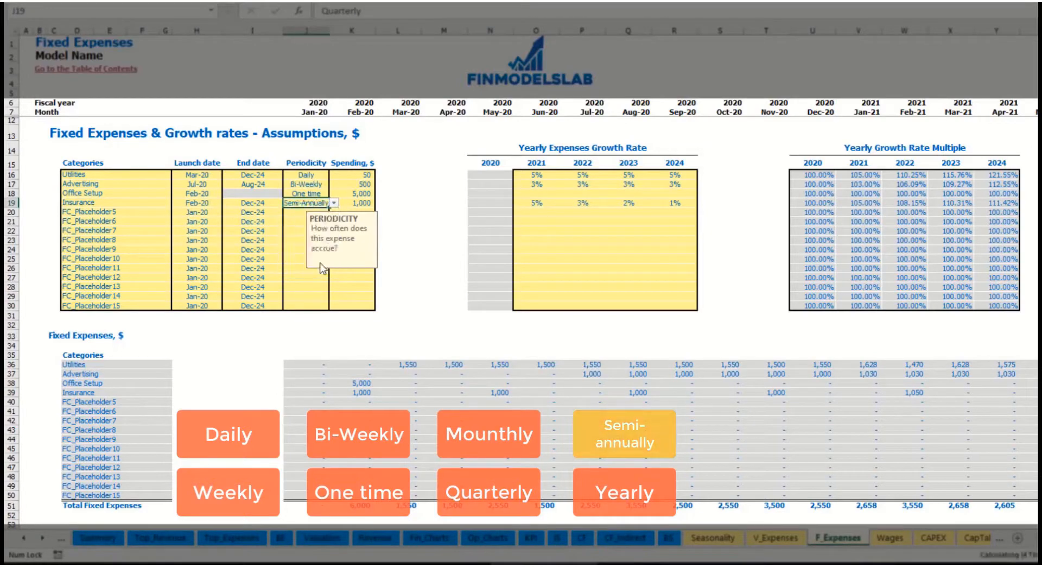
pyautogui.moveTo(358, 384); pyautogui.dragTo(869, 393)
pyautogui.click(905, 402)
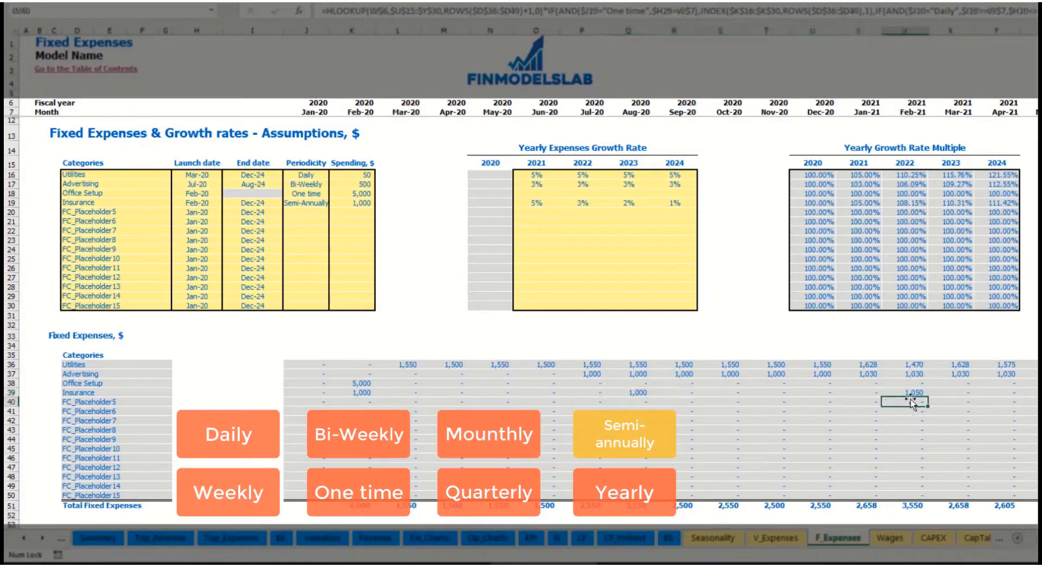
# - Change the Insurance periodicity to Yearly and check its amounts from February 2020 into 2021
pyautogui.click(320, 203)
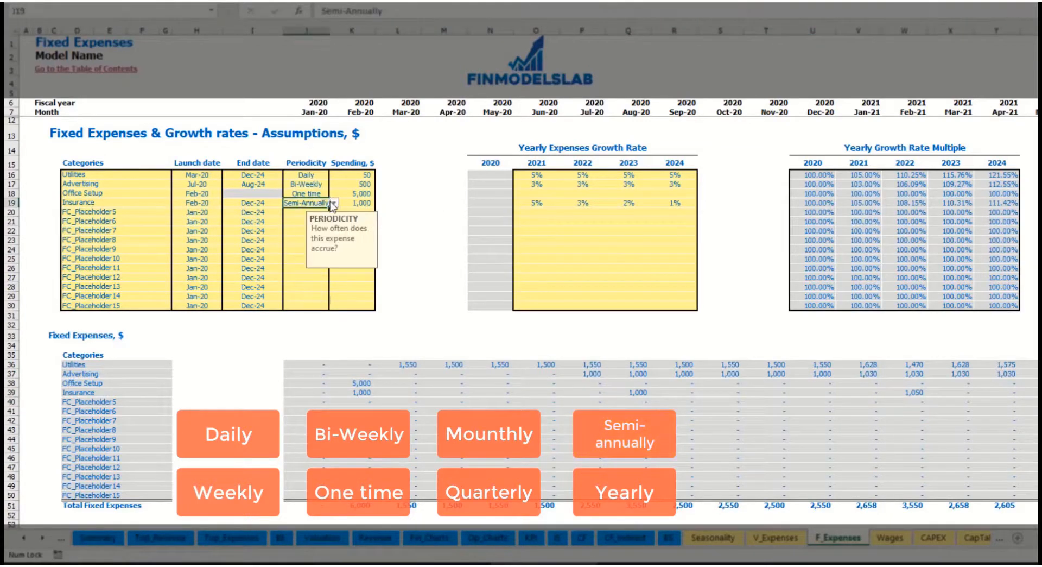
pyautogui.click(333, 203)
pyautogui.click(299, 273)
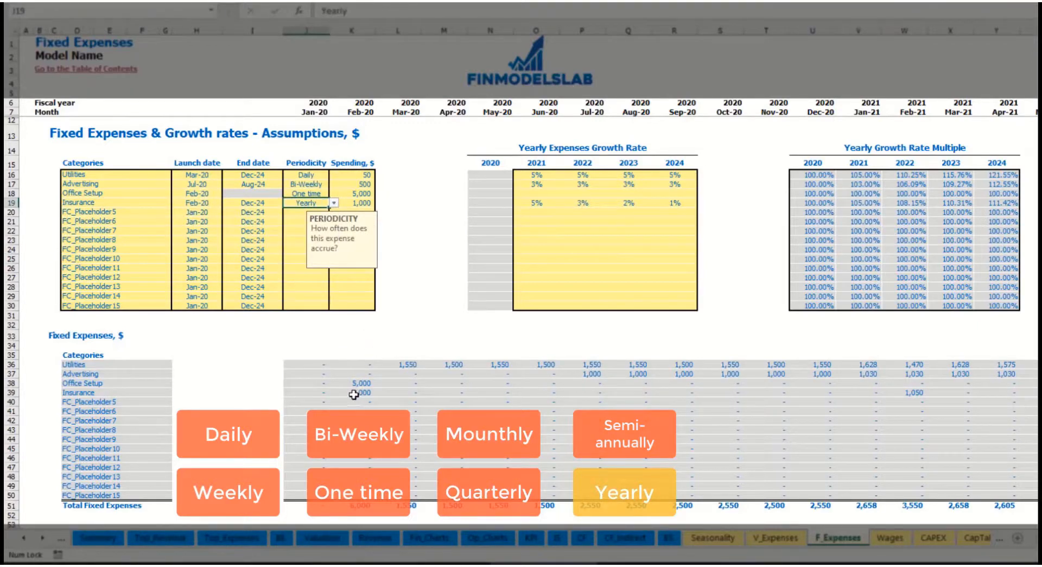
pyautogui.moveTo(354, 395); pyautogui.dragTo(1020, 392)
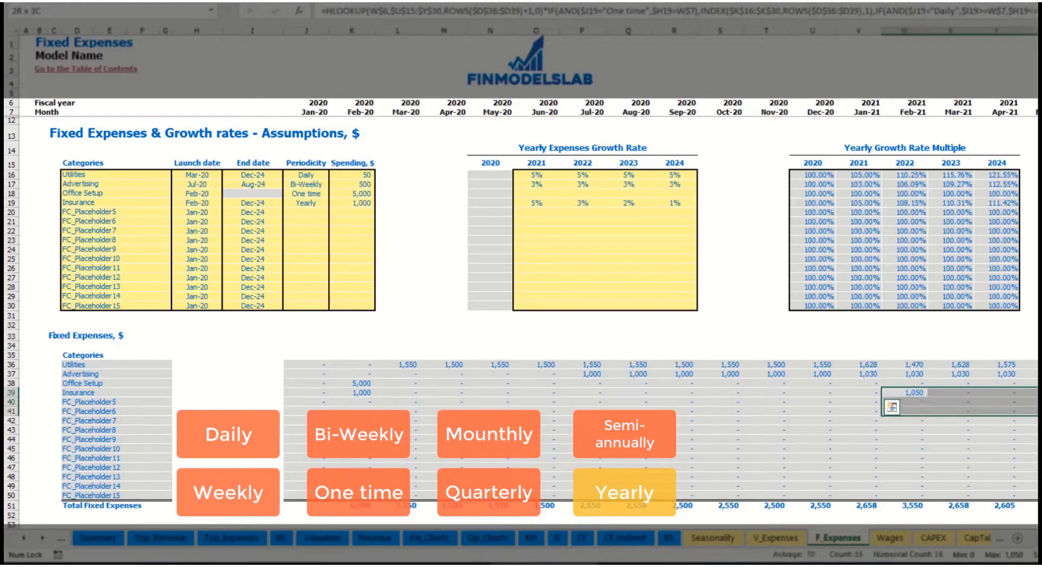
# - Review the Insurance launch and end dates and the monthly fixed expense amounts for all categories from January 2020 to March 2021
pyautogui.click(204, 203)
pyautogui.click(252, 201)
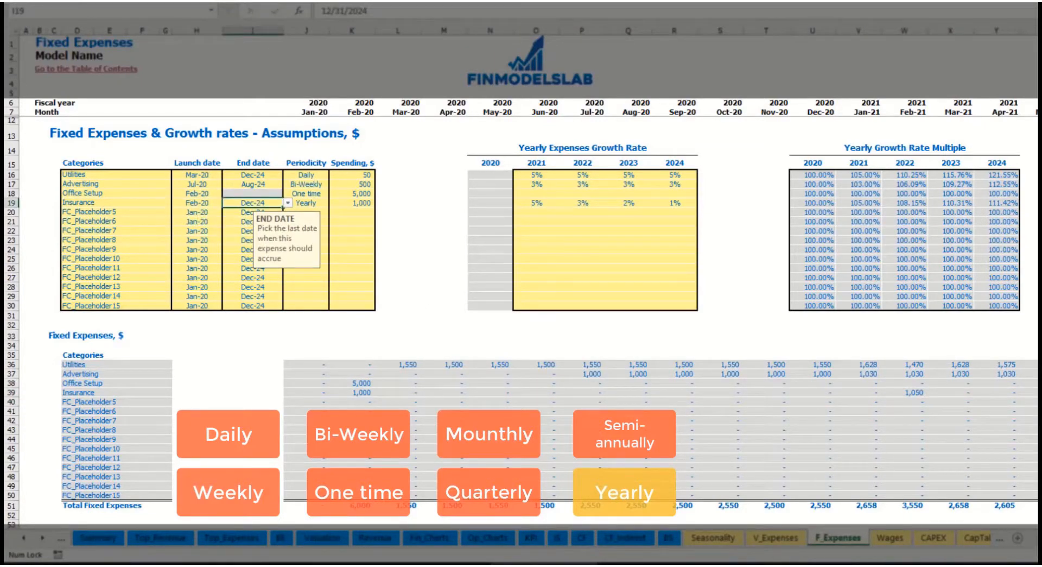
pyautogui.click(728, 306)
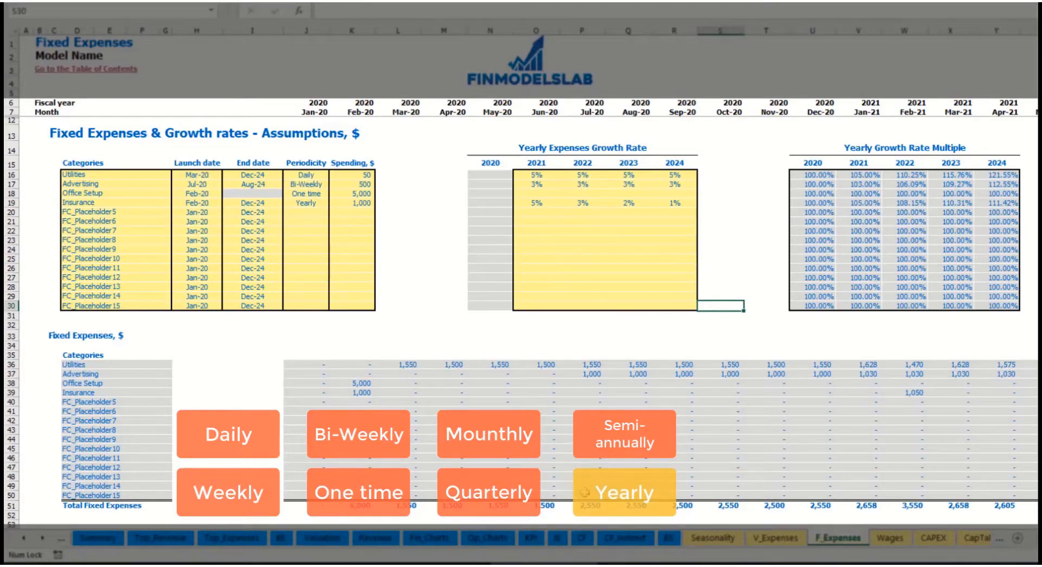
pyautogui.click(304, 364)
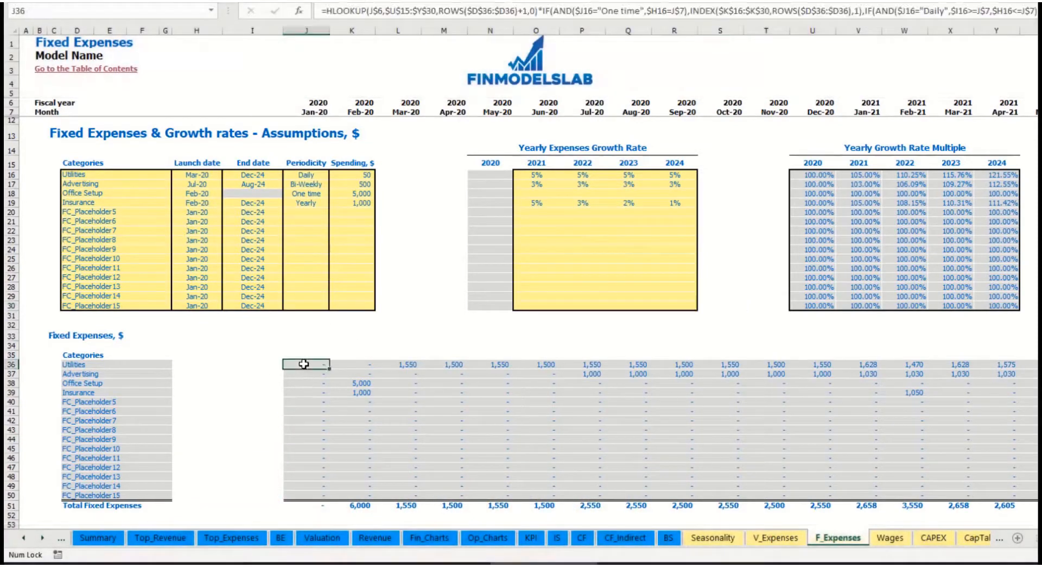
pyautogui.moveTo(304, 363); pyautogui.dragTo(956, 495)
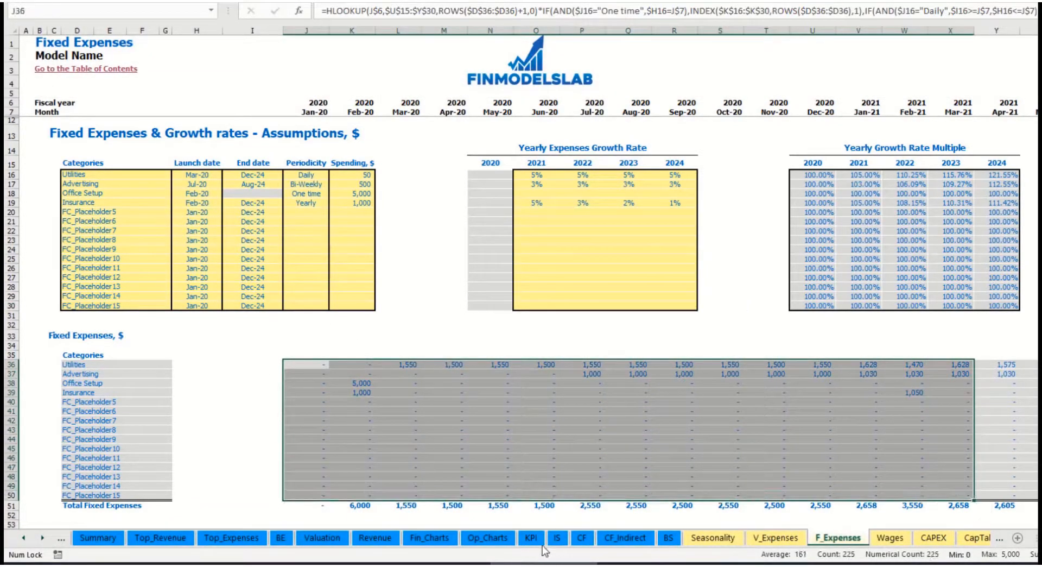
# - Expand Total Fixed Expenses in the income statement (IS sheet) and review the rows of its individual categories
pyautogui.click(556, 538)
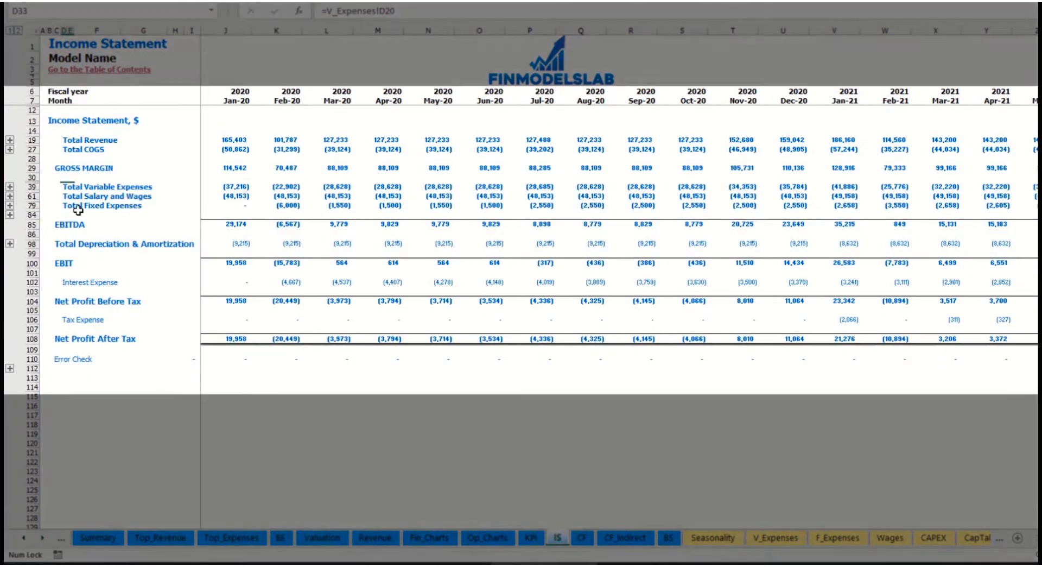
pyautogui.click(64, 206)
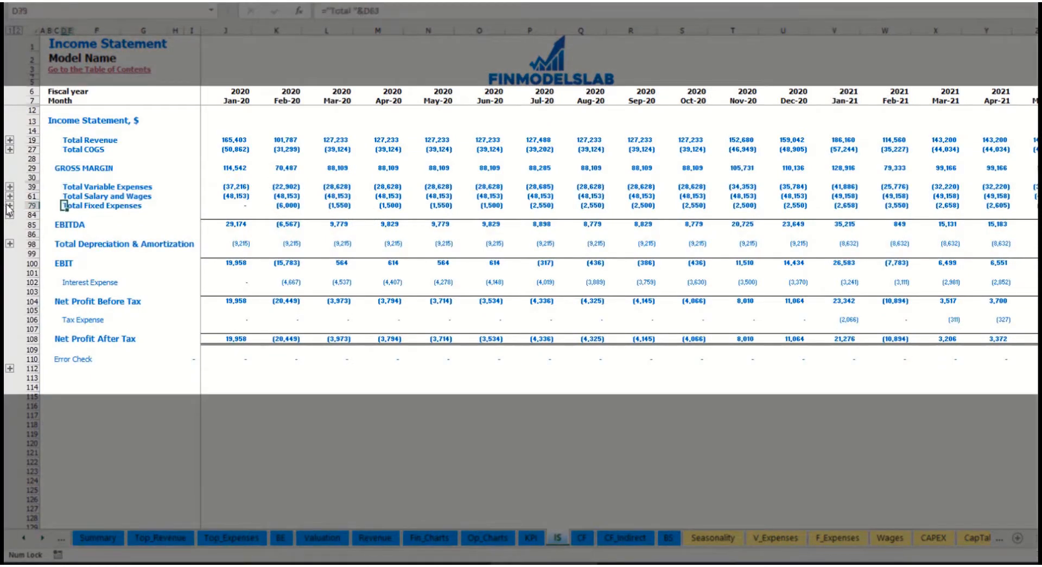
pyautogui.click(10, 206)
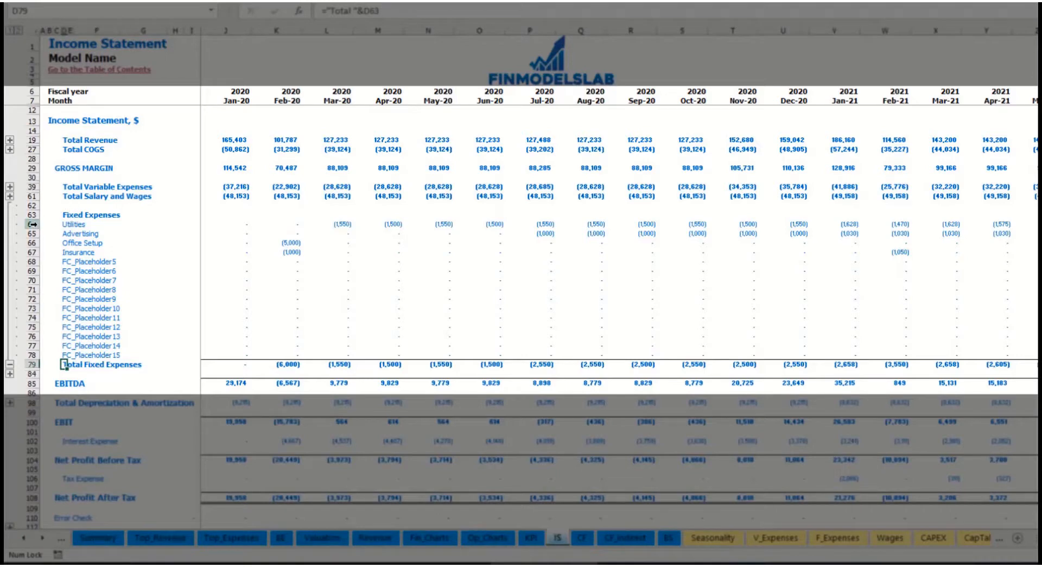
pyautogui.moveTo(32, 224); pyautogui.dragTo(36, 239)
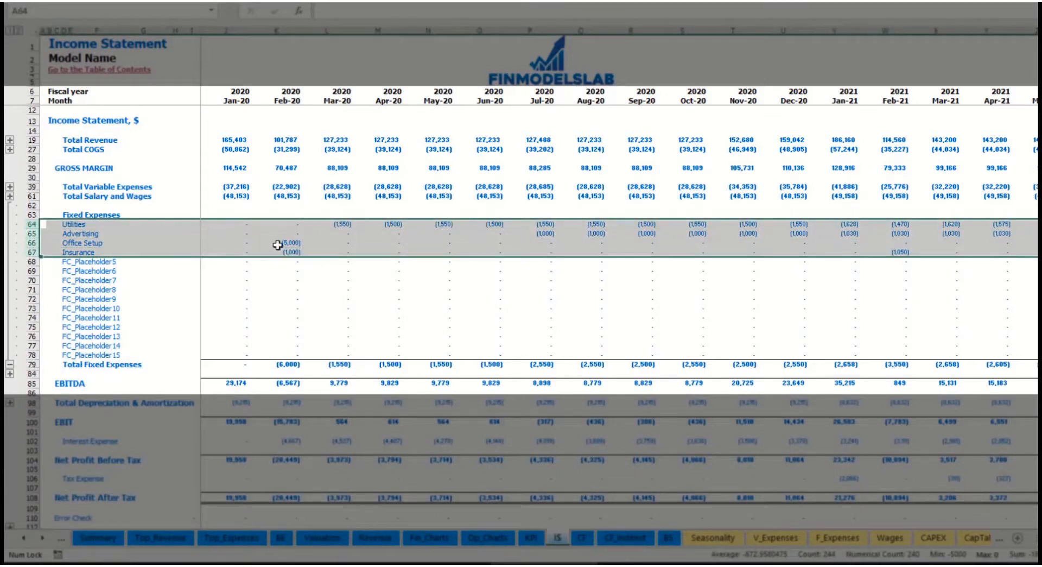
pyautogui.click(67, 223)
pyautogui.moveTo(68, 222); pyautogui.dragTo(72, 355)
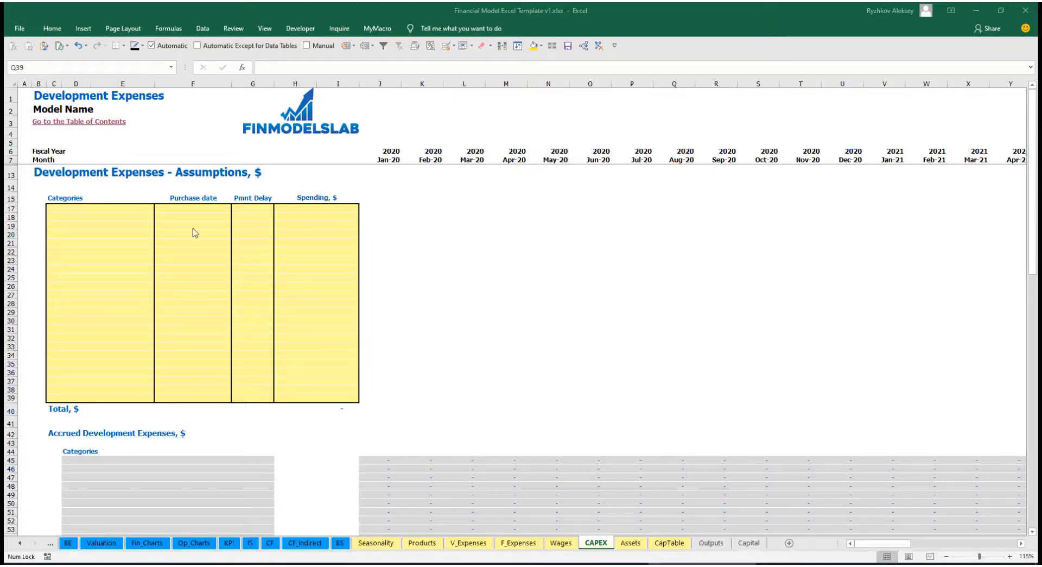
# - Add the development expense category "Office dev" in the first CAPEX row with purchase date Feb-20 and spending of 10,000
pyautogui.click(126, 208)
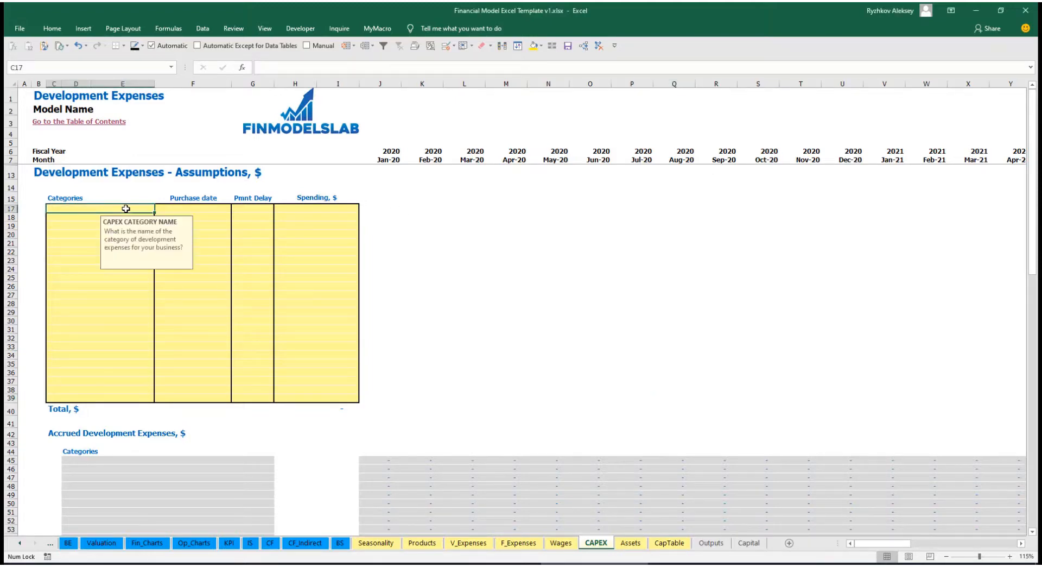
pyautogui.write('Office dev')
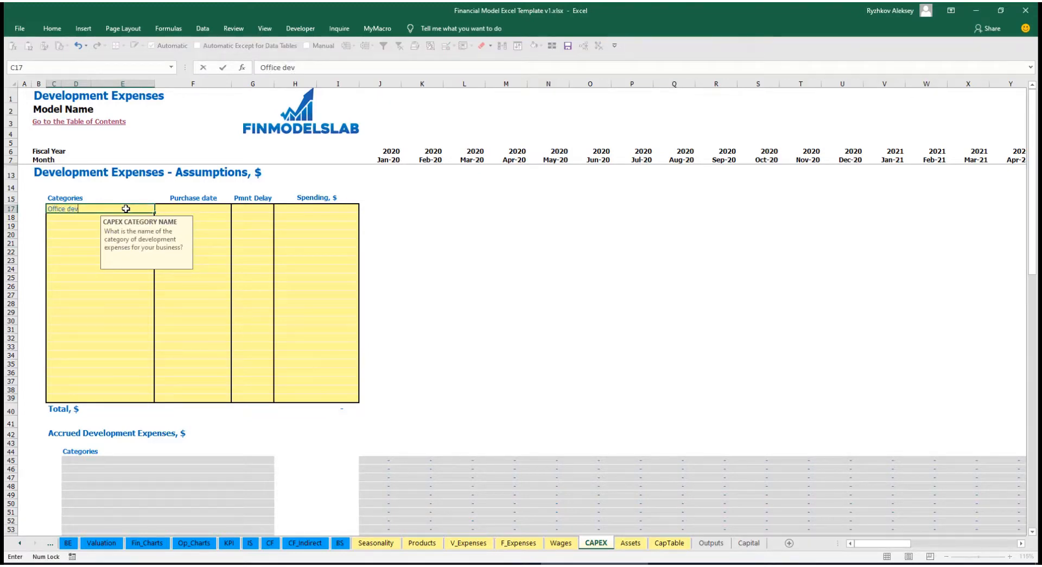
pyautogui.press('Return')
pyautogui.click(236, 209)
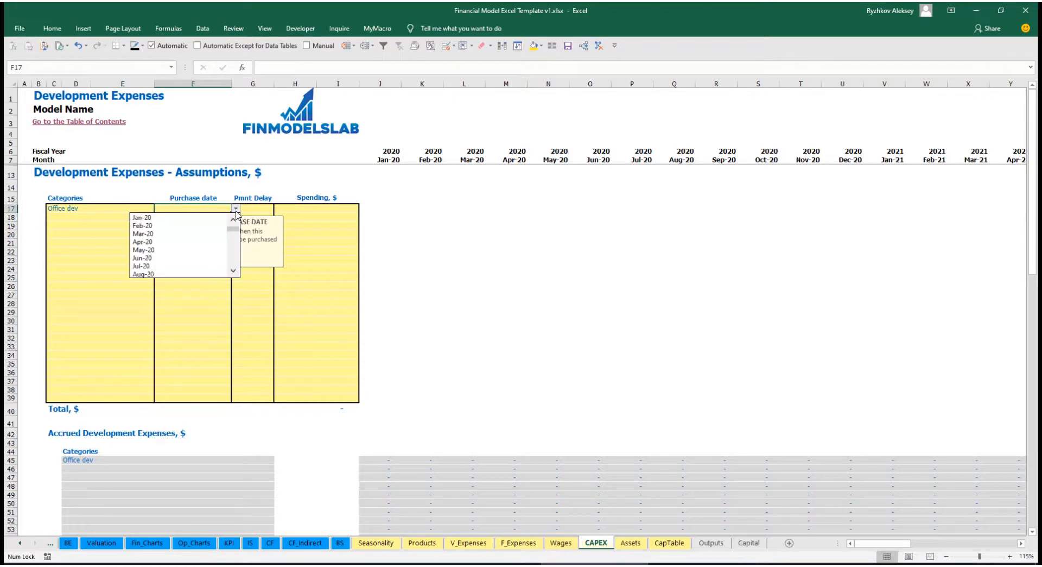
pyautogui.click(220, 223)
pyautogui.click(304, 207)
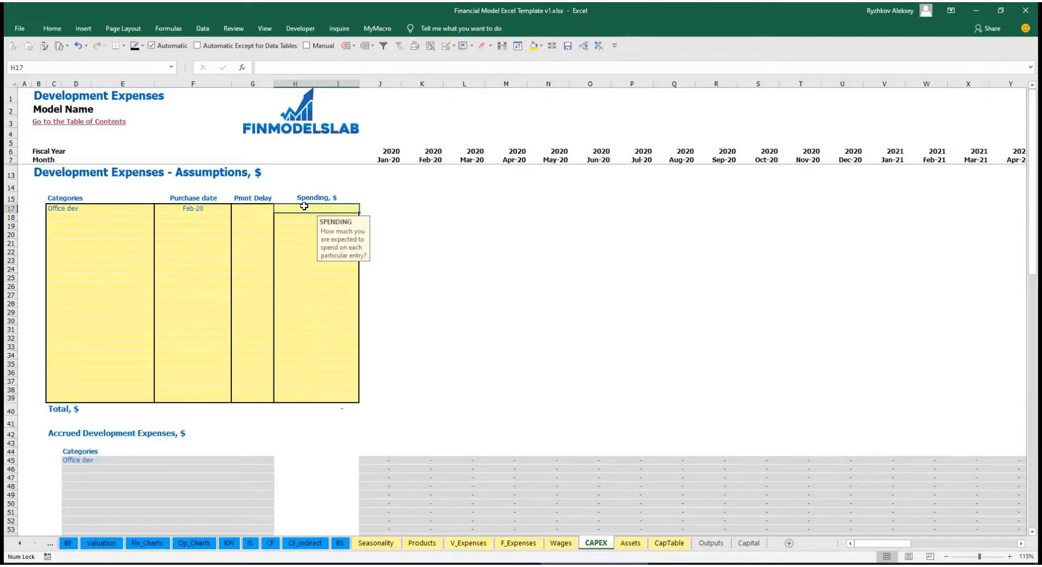
pyautogui.write('10000')
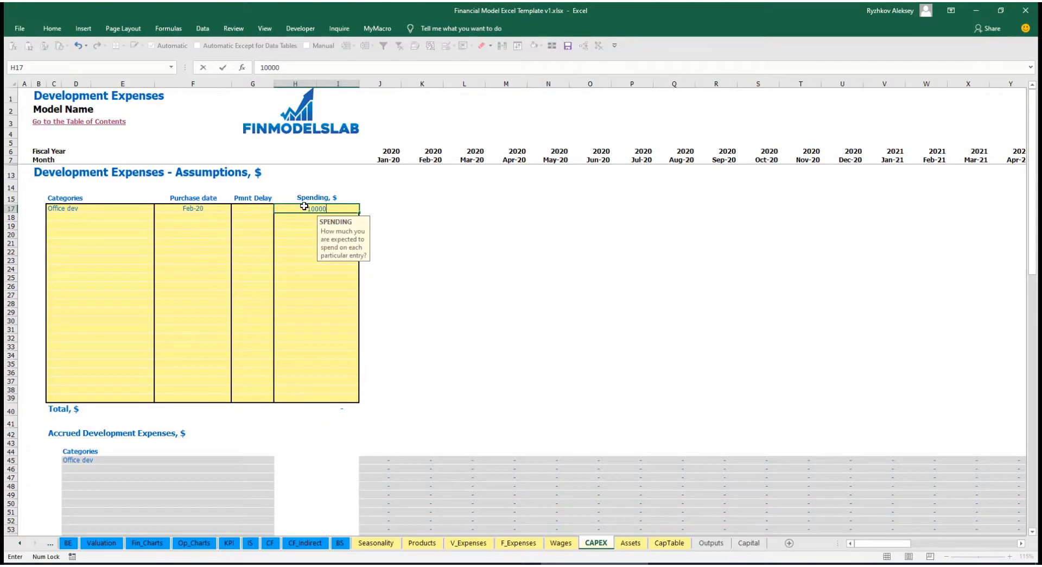
pyautogui.press('Return')
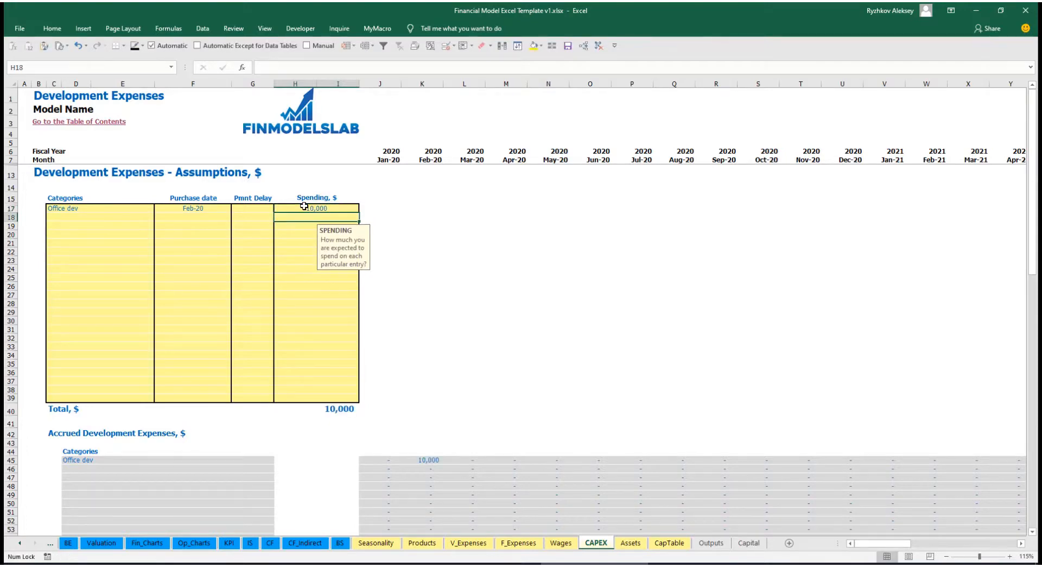
# - Set the payment delay of Office dev to 2M
pyautogui.click(258, 207)
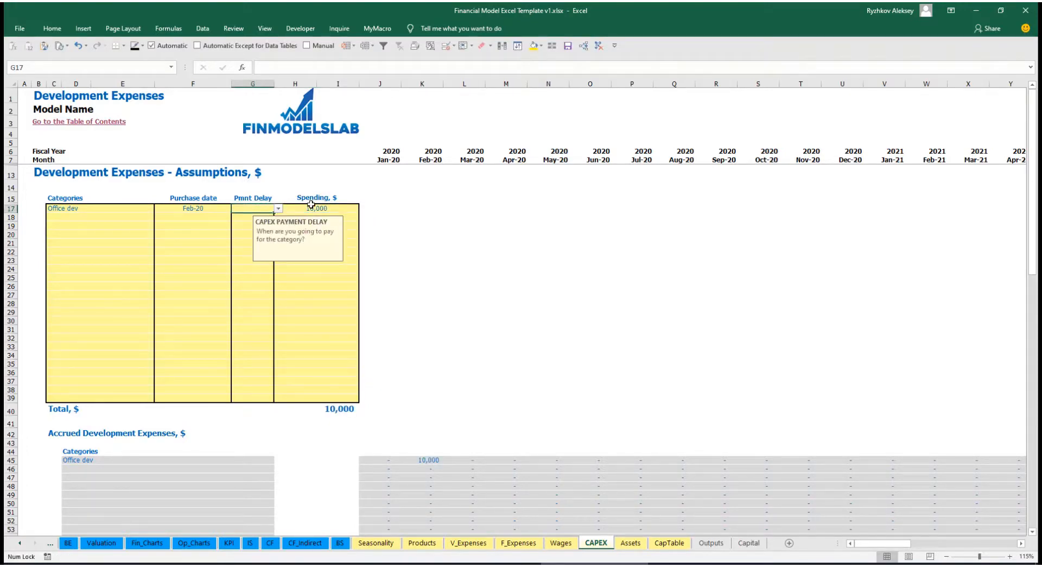
pyautogui.click(279, 210)
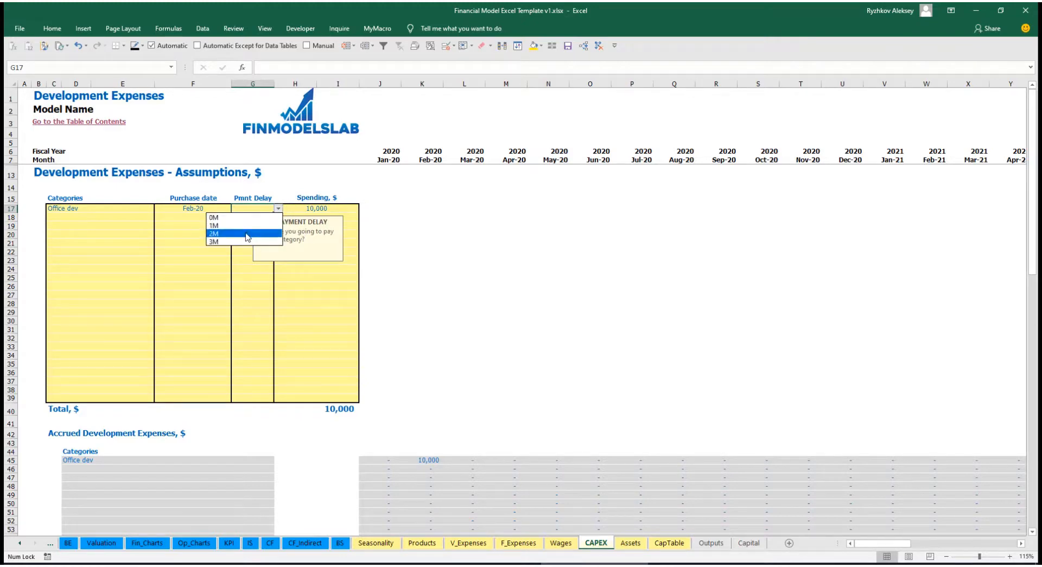
pyautogui.click(234, 233)
pyautogui.click(451, 237)
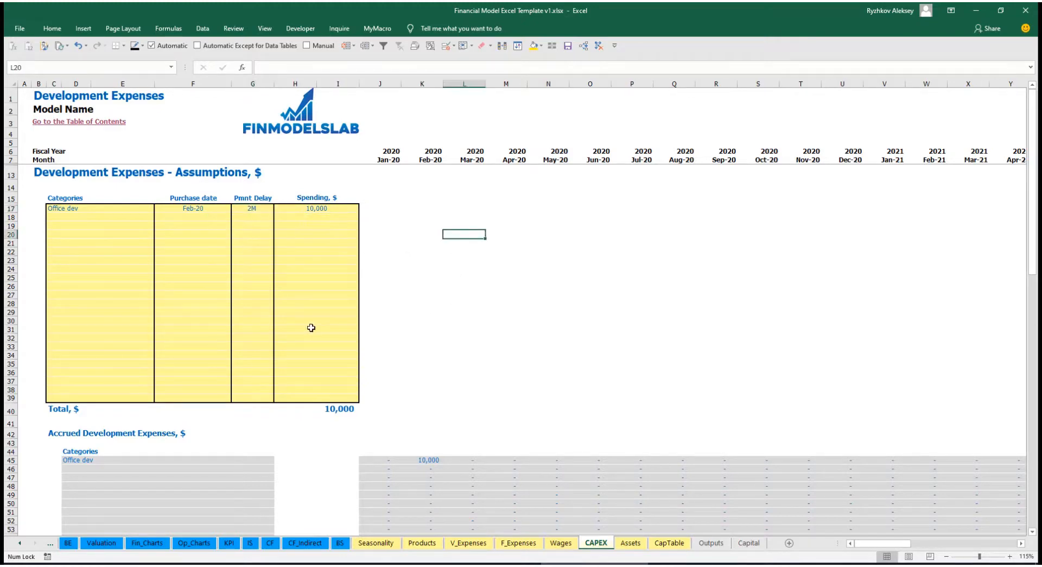
# - Check in which months Office dev is accrued and paid, and how it appears in the development expenses summary
pyautogui.click(429, 461)
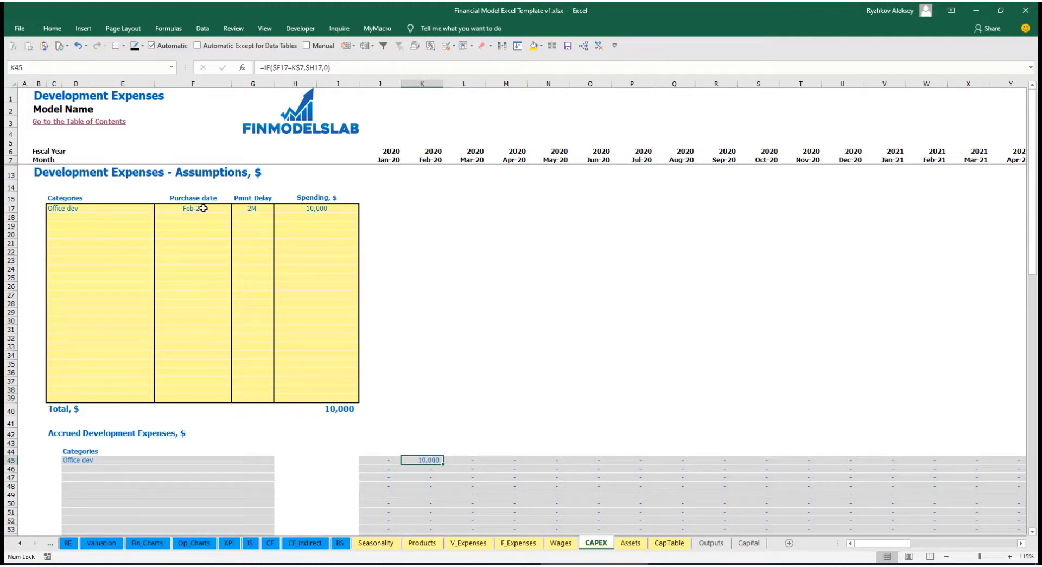
pyautogui.scroll(-10, 428, 274)
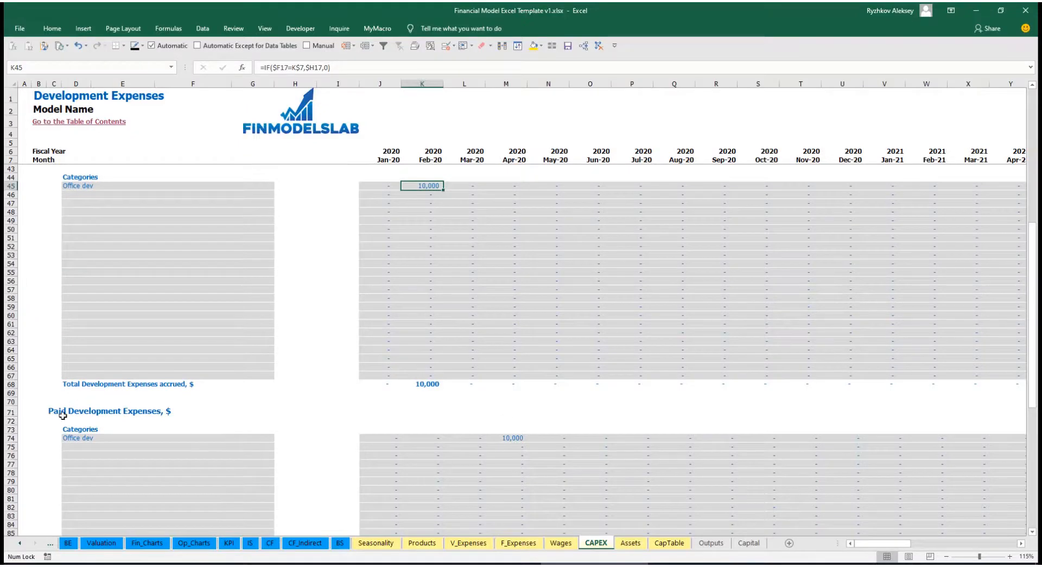
pyautogui.click(507, 440)
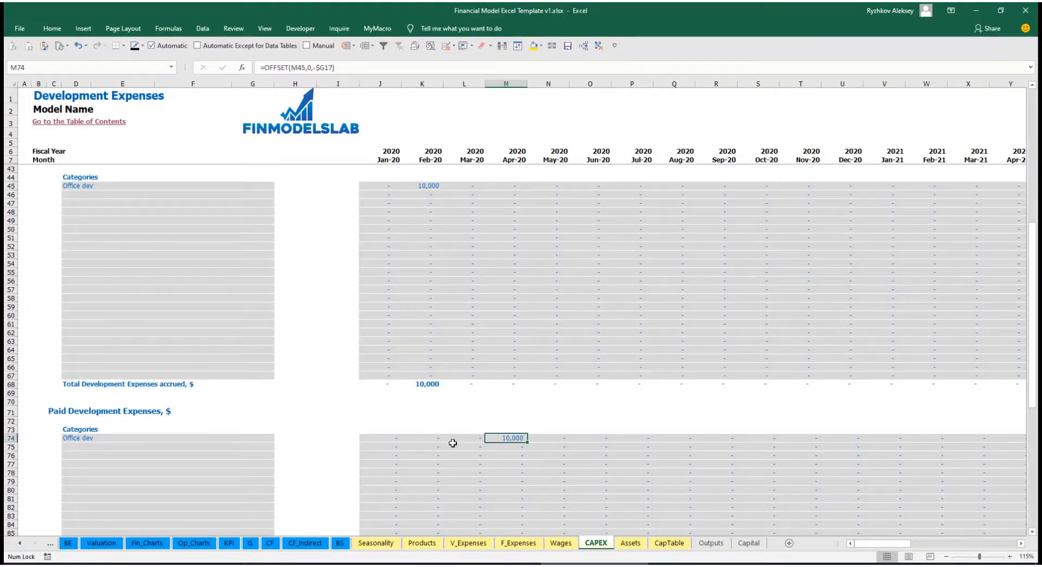
pyautogui.scroll(-13, 483, 439)
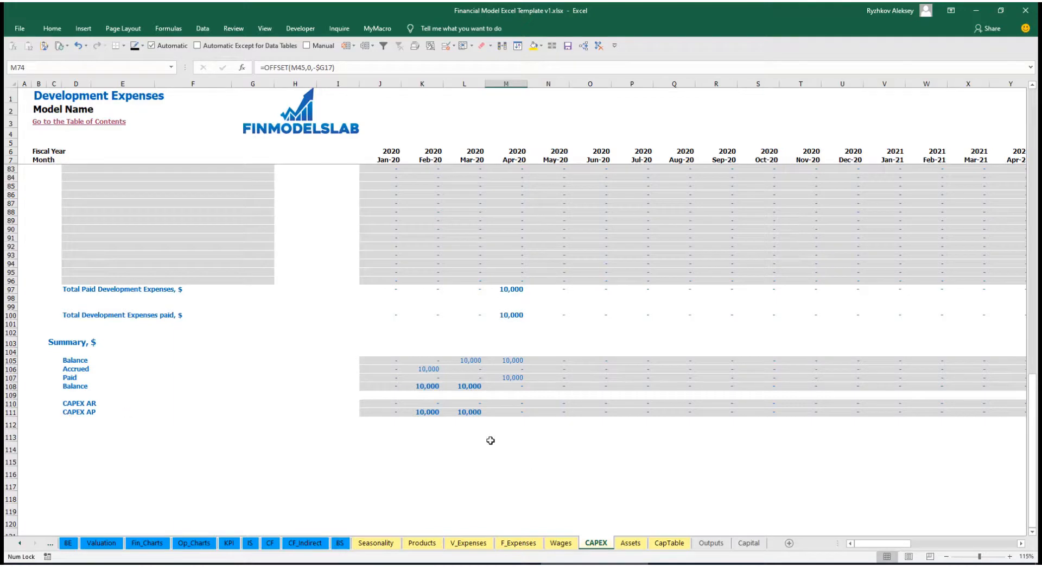
pyautogui.scroll(20, 463, 351)
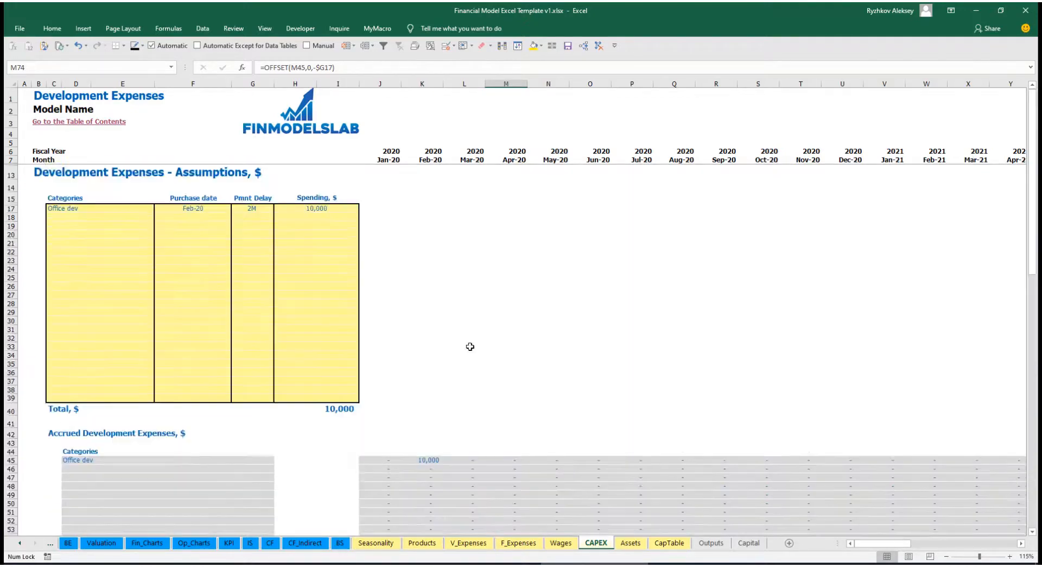
# - Add a second development expense category "Other dev exp" with purchase date Mar-20 and spending of 5,000
pyautogui.click(84, 216)
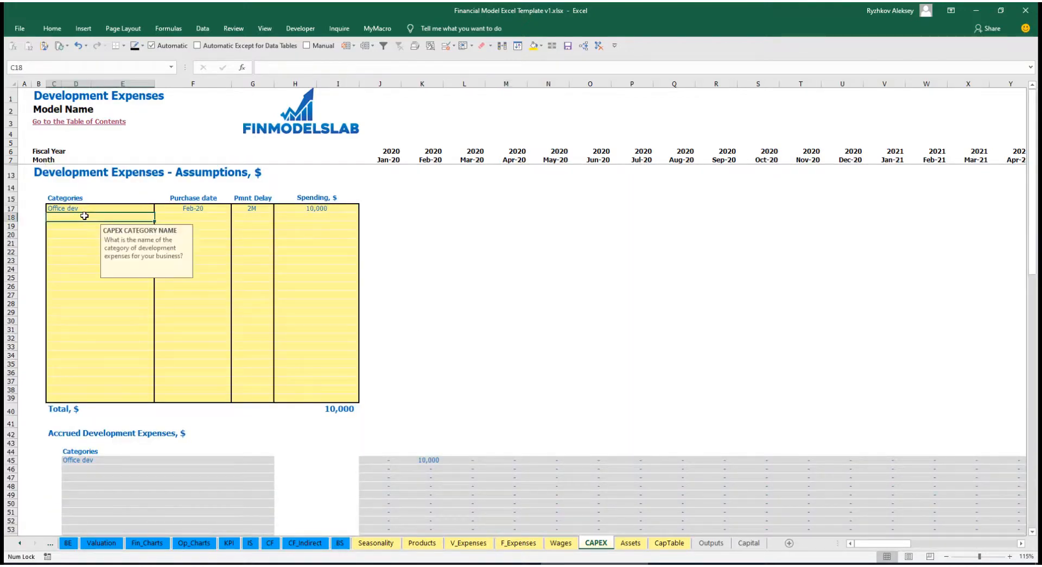
pyautogui.write('Other dev exp')
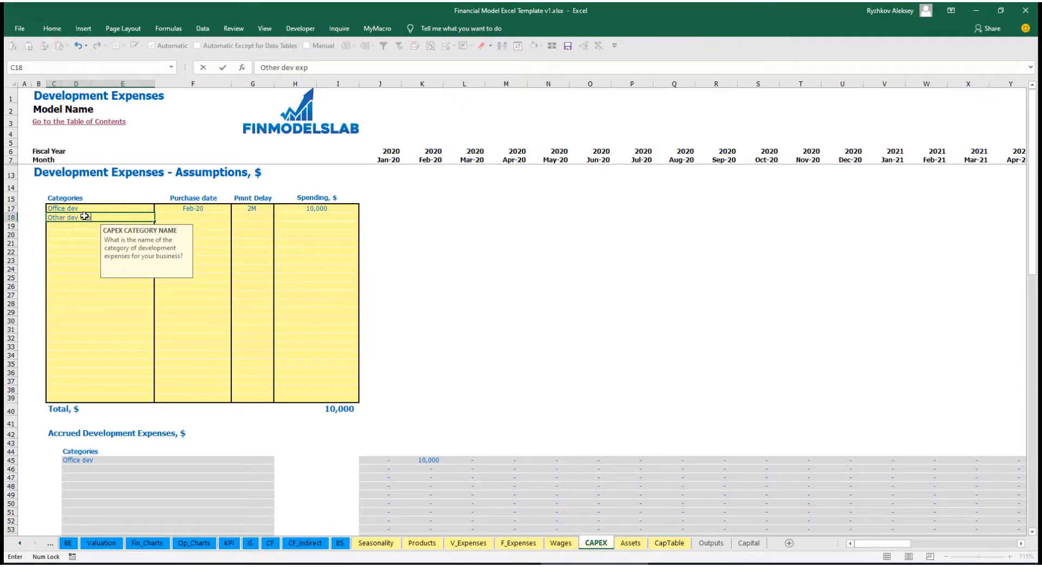
pyautogui.press('Return')
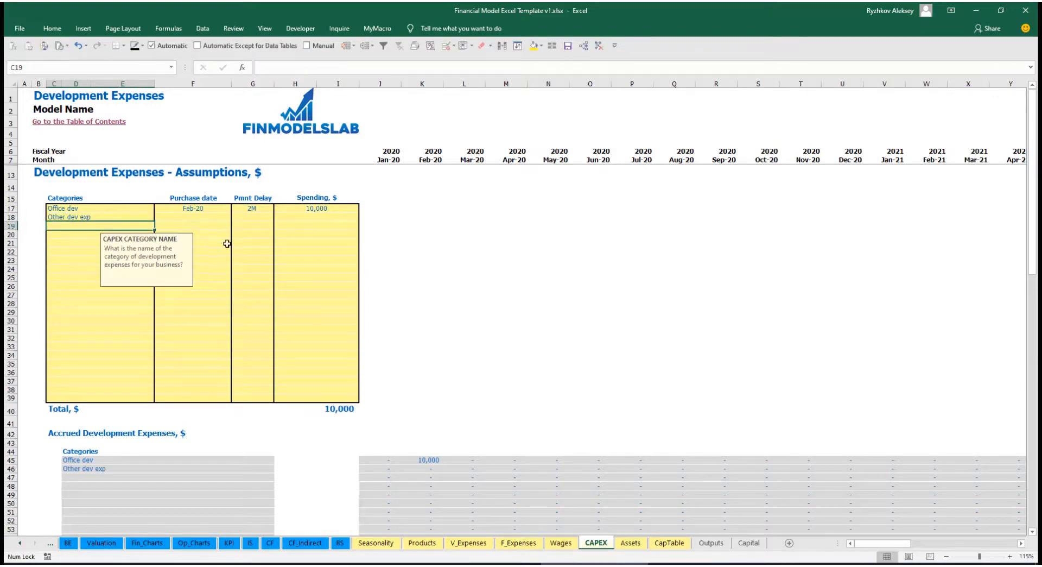
pyautogui.click(215, 217)
pyautogui.click(235, 216)
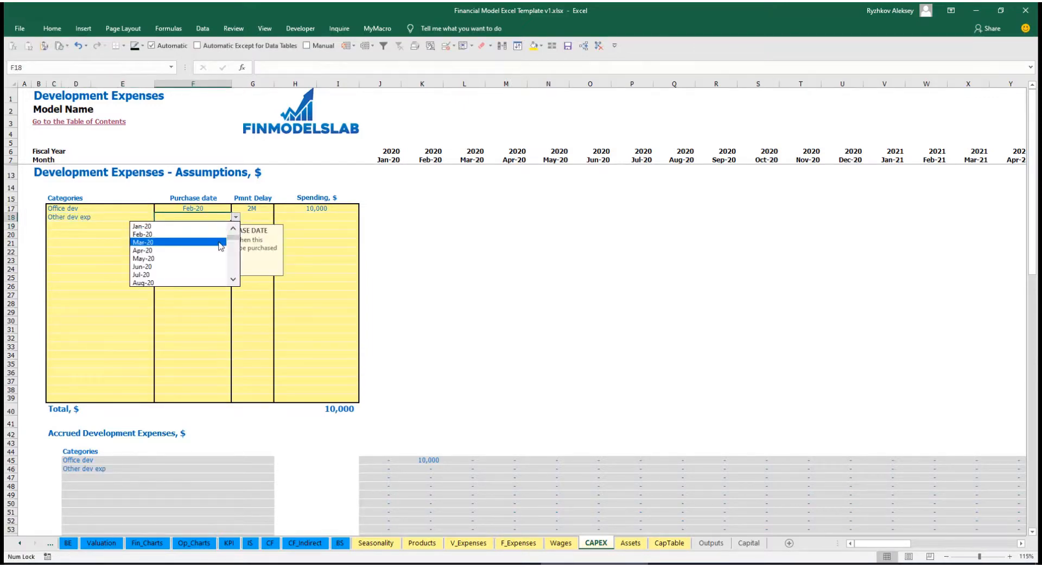
pyautogui.click(217, 242)
pyautogui.click(303, 220)
pyautogui.write('5,00')
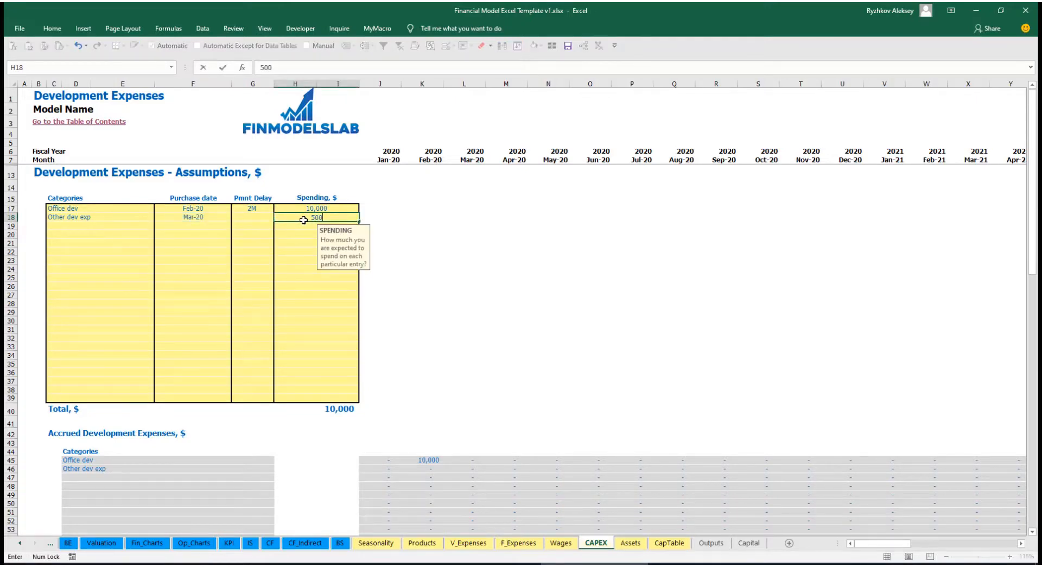
pyautogui.write('0')
pyautogui.press('Return')
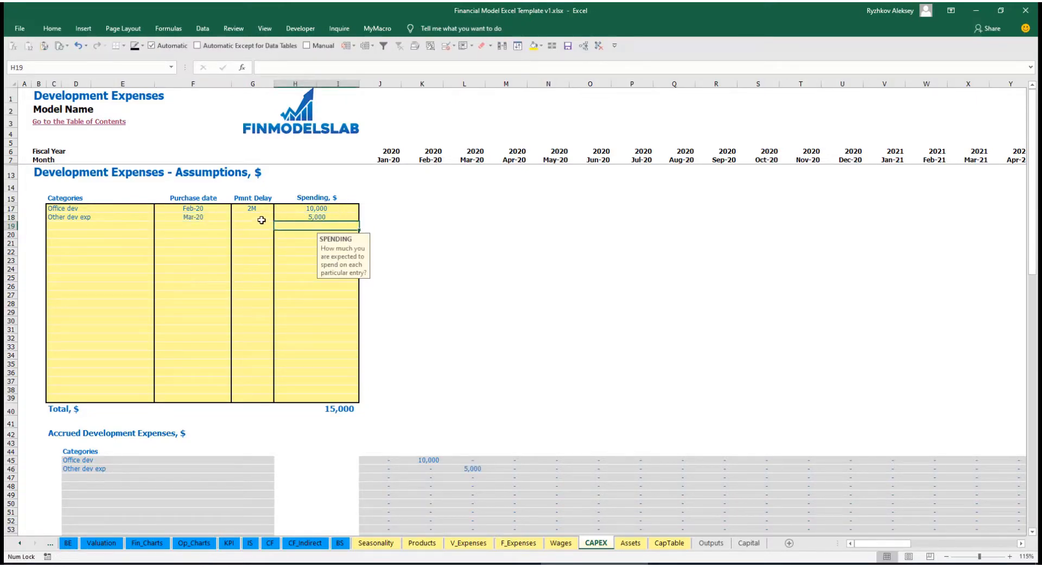
# - Set the payment delay of Other dev exp to 0M
pyautogui.click(262, 220)
pyautogui.click(277, 217)
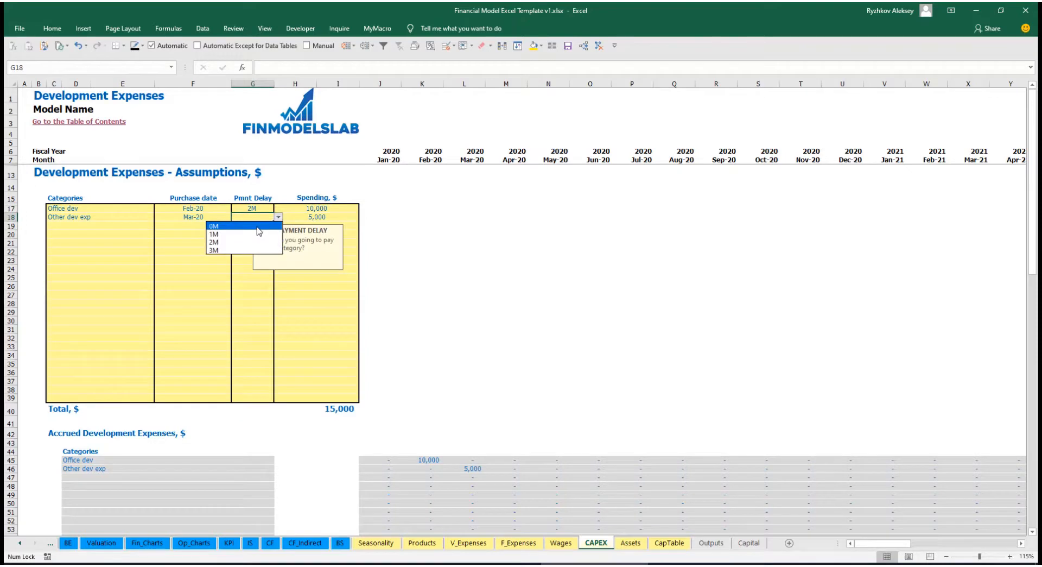
pyautogui.click(258, 226)
# - Compare the accrued and paid months of Other dev exp, and open the Assets sheet
pyautogui.scroll(-3, 452, 433)
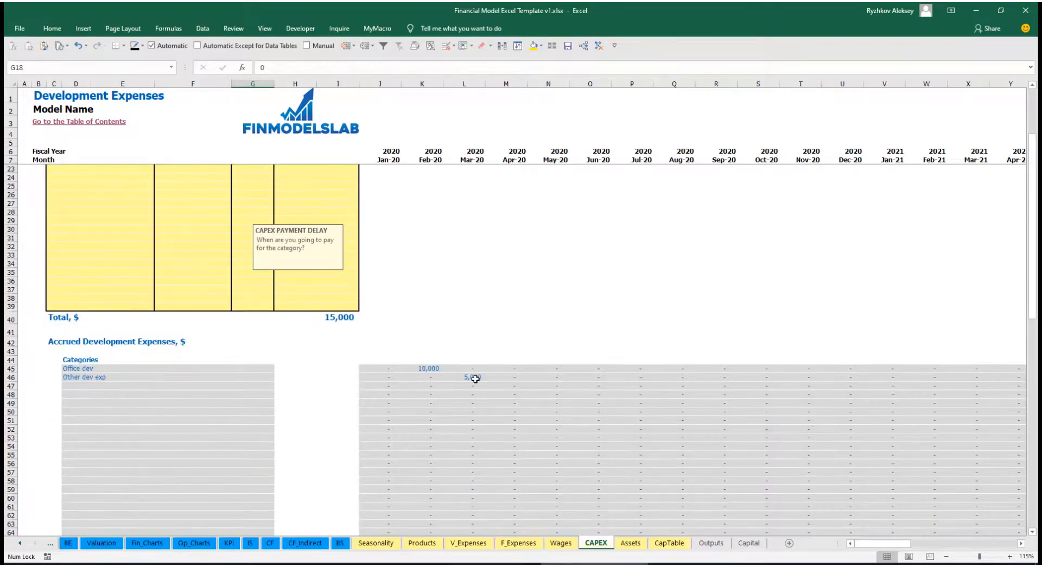
pyautogui.click(473, 378)
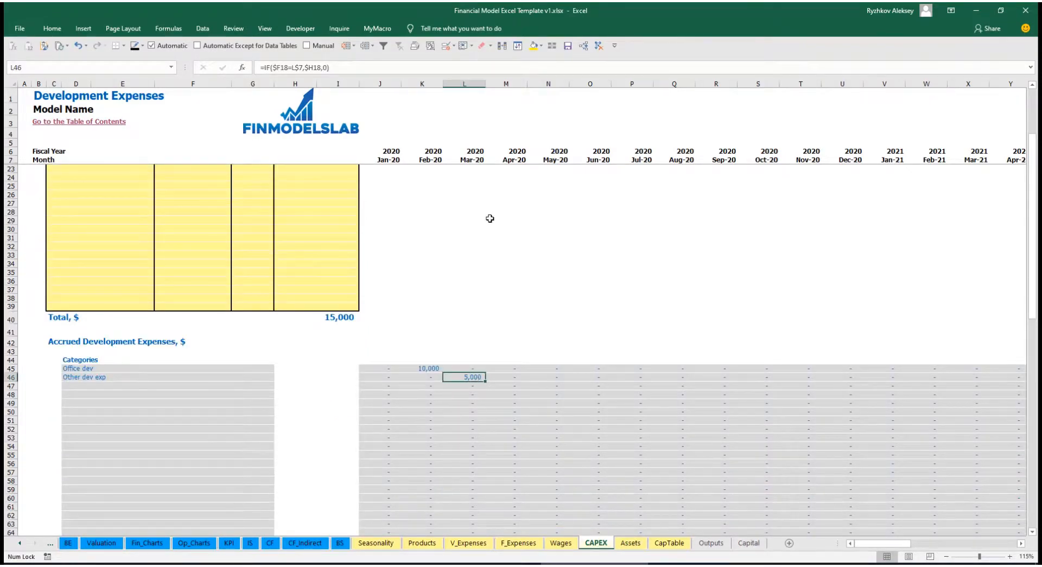
pyautogui.scroll(-10, 466, 380)
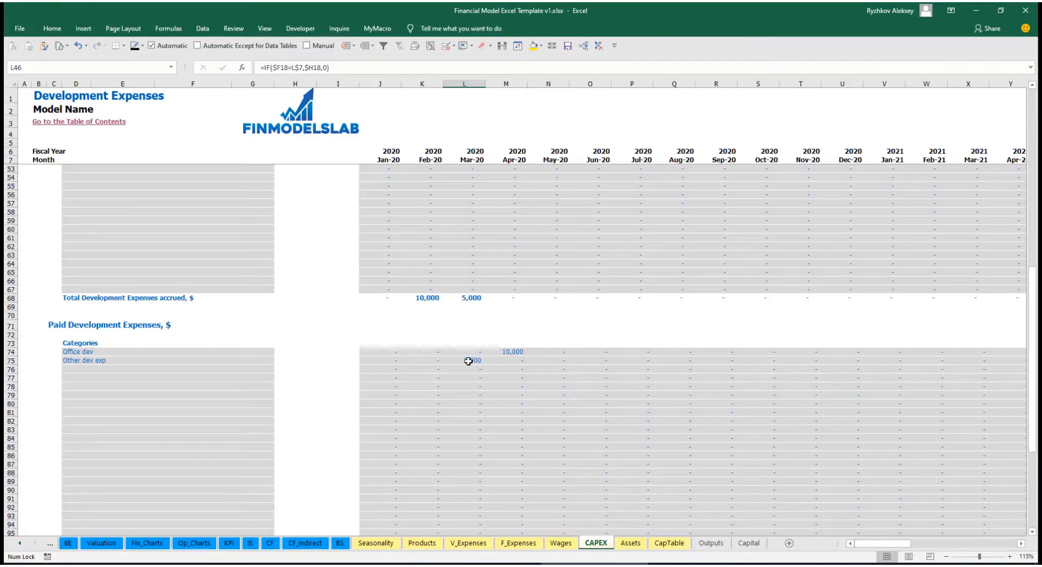
pyautogui.scroll(14, 468, 361)
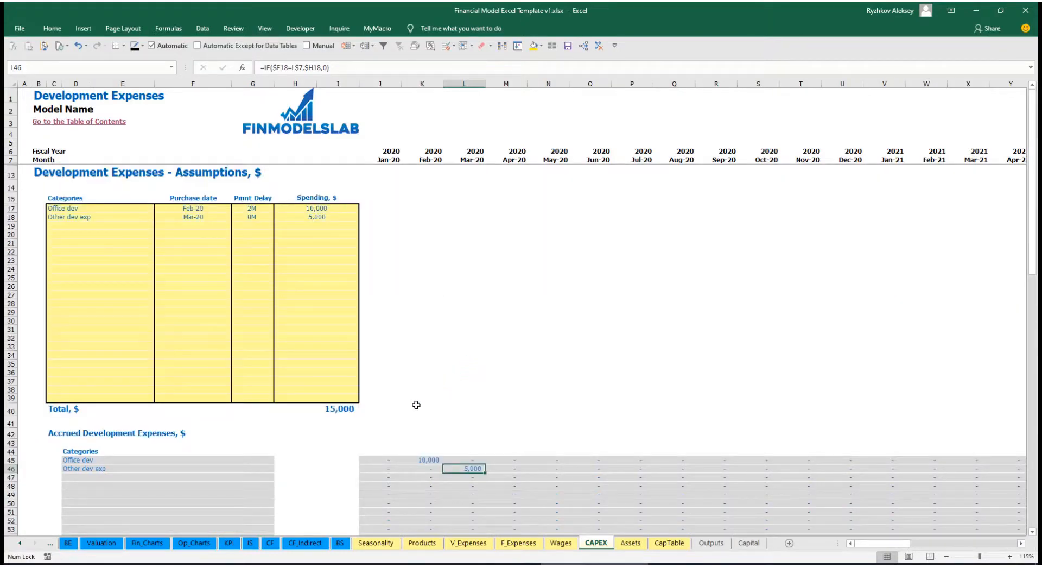
pyautogui.click(629, 543)
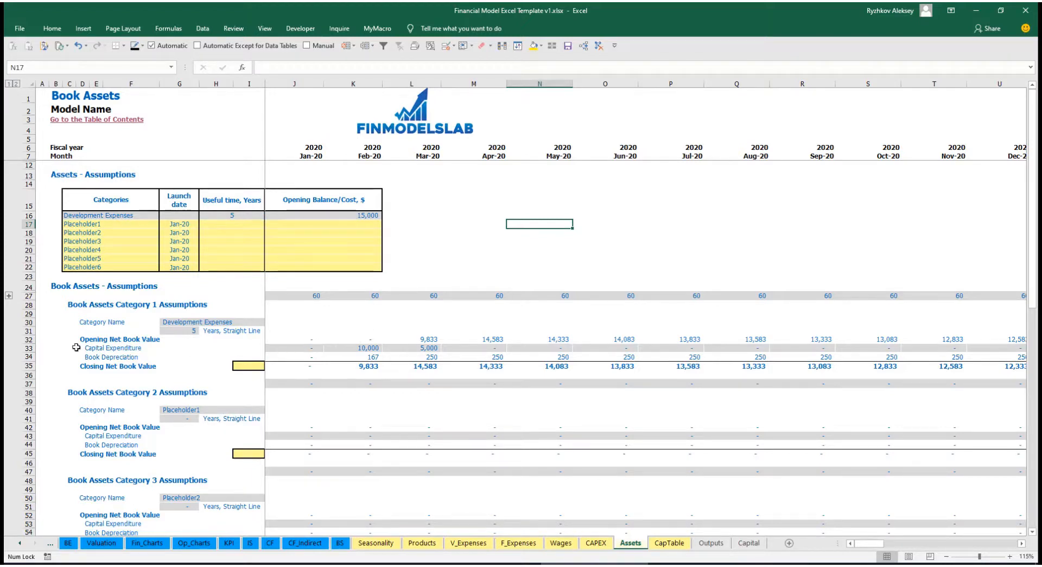
# - Examine the book depreciation, capital expenditure and closing net book value of the Development Expenses asset category
pyautogui.click(24, 356)
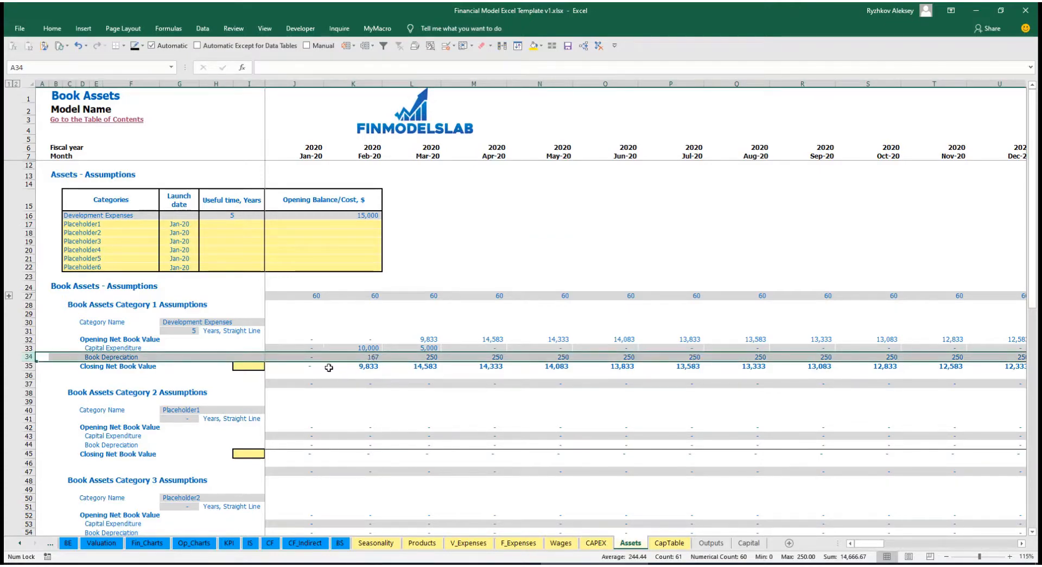
pyautogui.click(295, 348)
pyautogui.moveTo(294, 348); pyautogui.dragTo(521, 348)
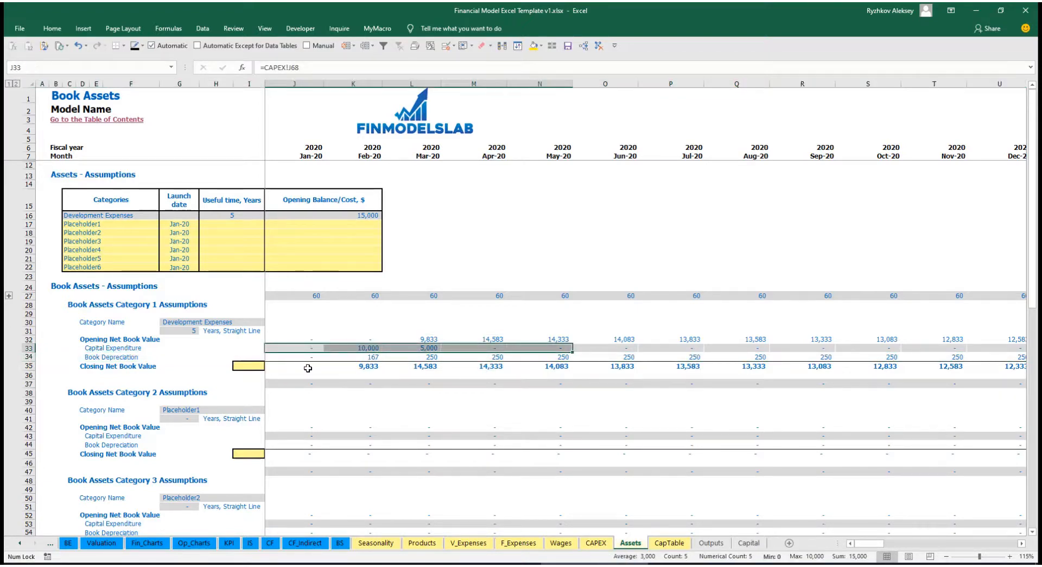
pyautogui.moveTo(305, 367); pyautogui.dragTo(580, 369)
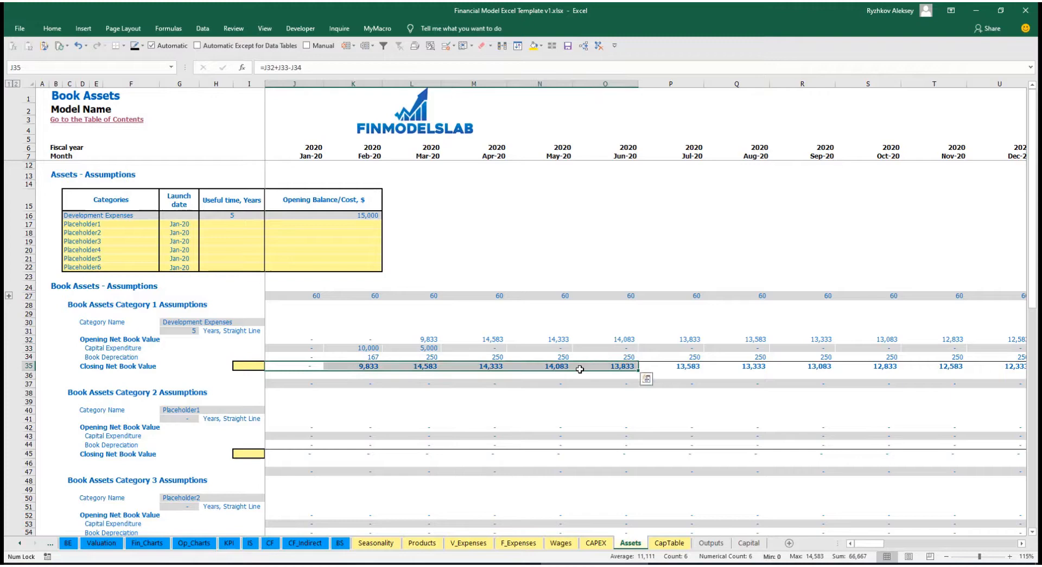
# - Add the asset category "Other assets" with a useful time of 10 years and an opening cost of 25,000
pyautogui.click(124, 220)
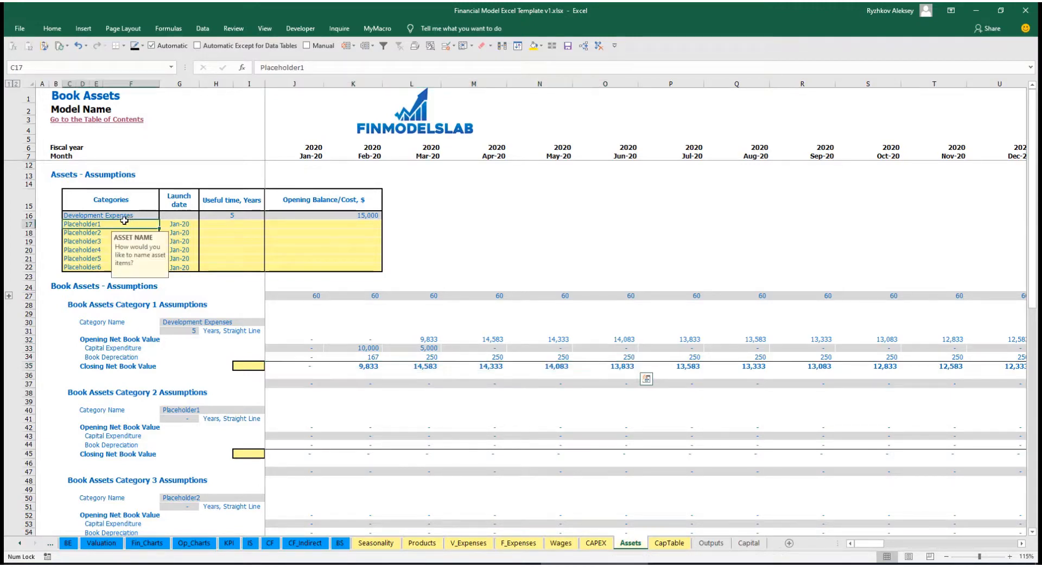
pyautogui.write('Other a')
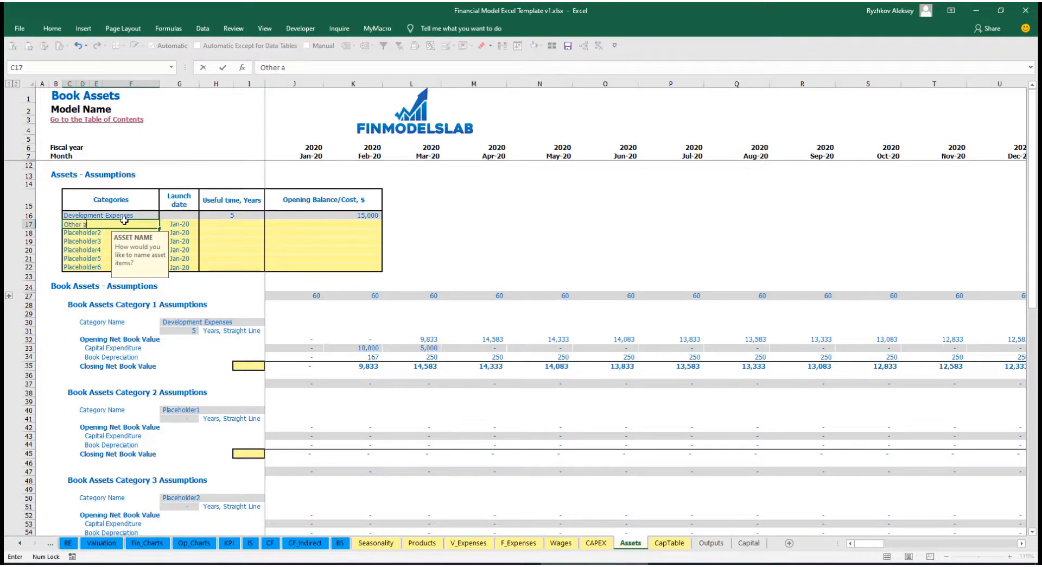
pyautogui.write('sses')
pyautogui.press('Return')
pyautogui.click(255, 223)
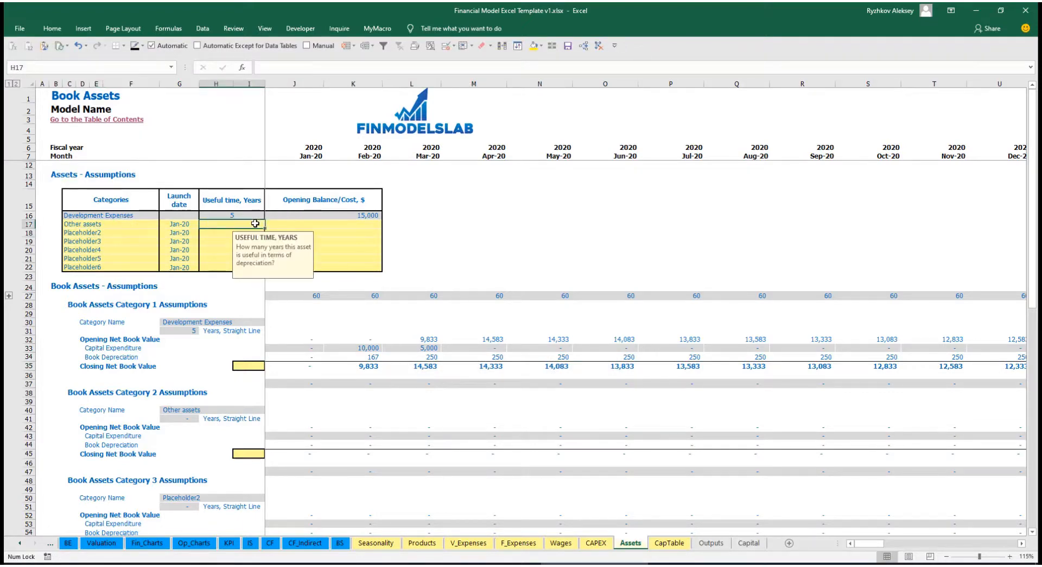
pyautogui.write('10')
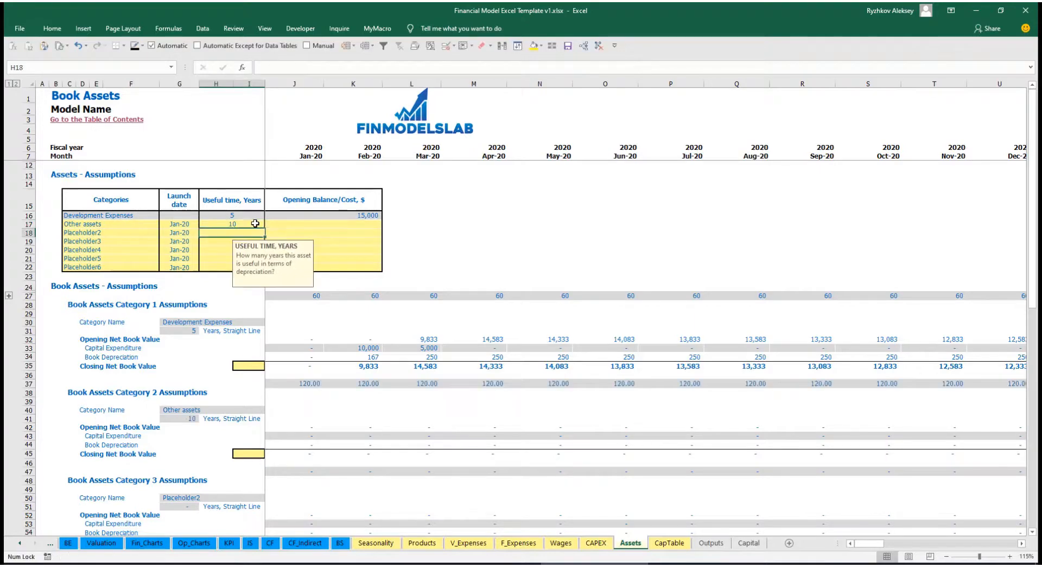
pyautogui.click(326, 225)
pyautogui.write('25')
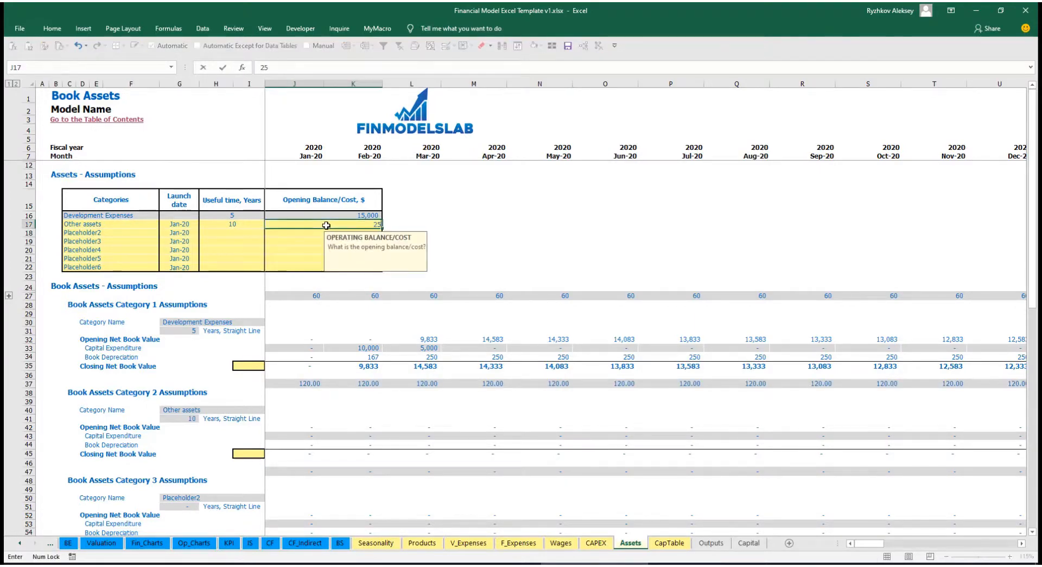
pyautogui.write(',000')
pyautogui.press('Return')
# - Set the launch date of Other assets to Apr-20
pyautogui.click(196, 220)
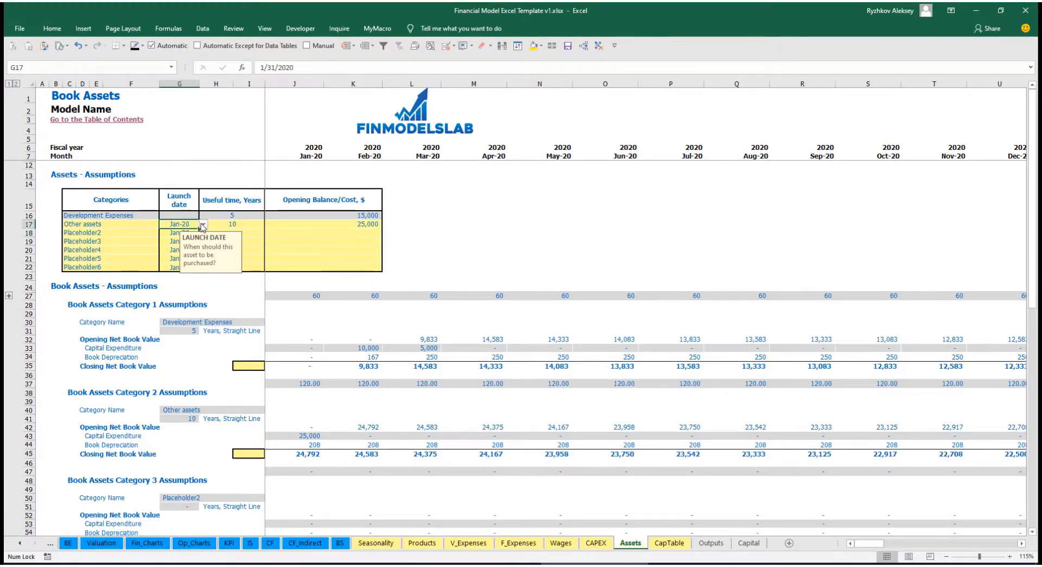
pyautogui.click(202, 224)
pyautogui.click(183, 257)
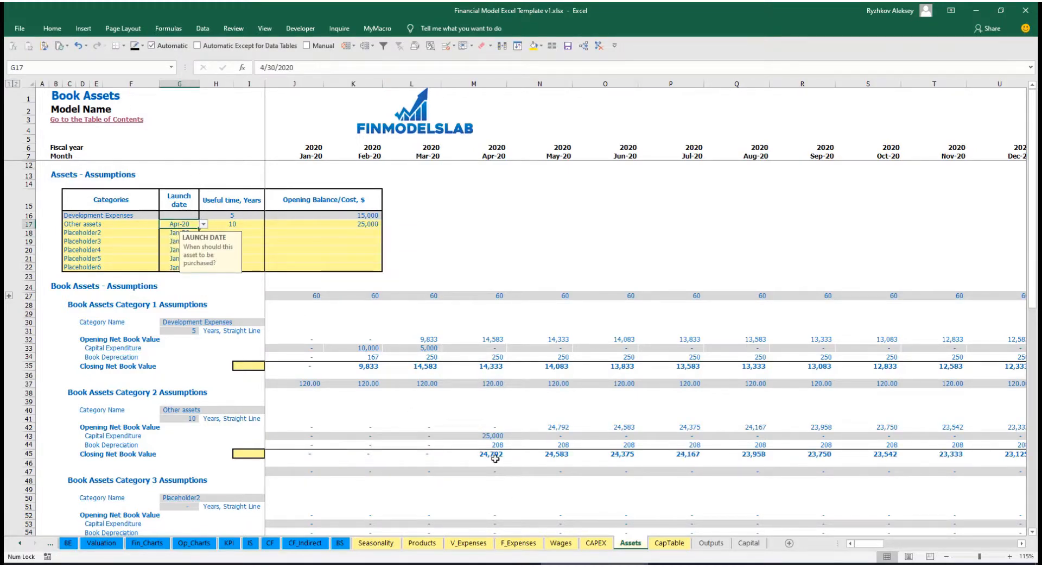
# - Check the capital expenditure, monthly depreciation and closing net book value of Other assets from Apr-20 onward
pyautogui.click(494, 437)
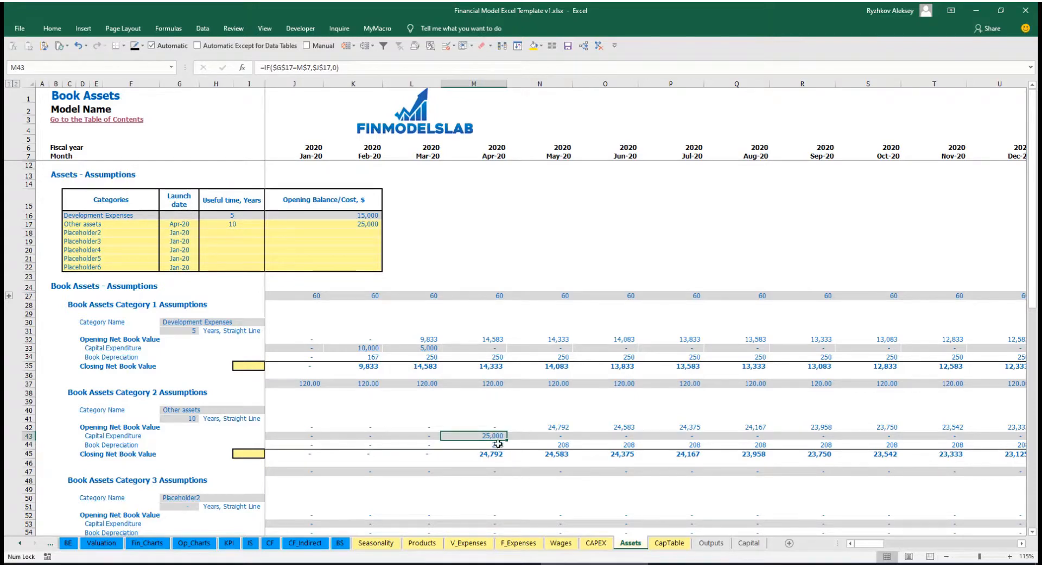
pyautogui.moveTo(495, 444); pyautogui.dragTo(673, 443)
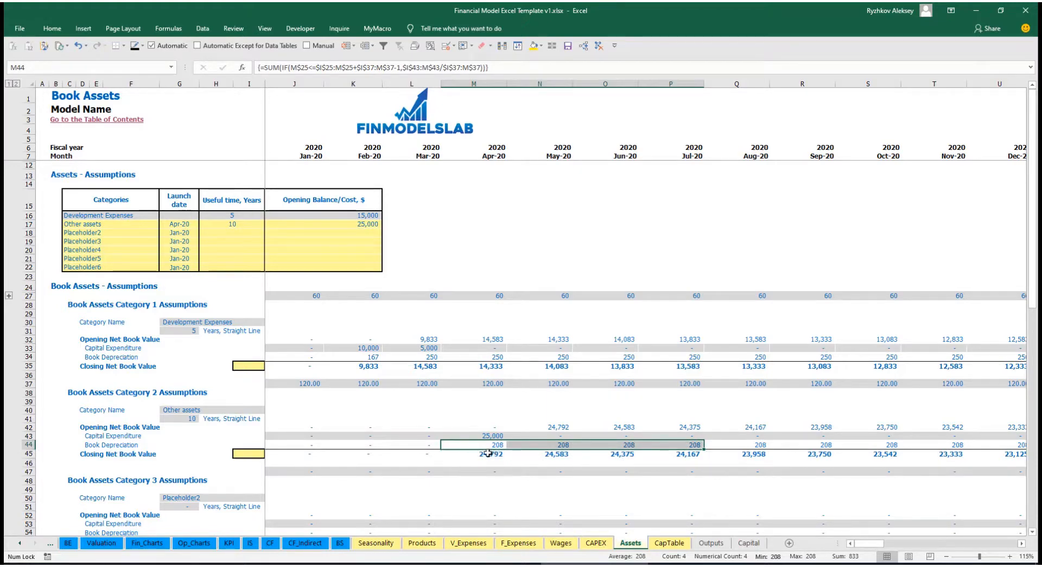
pyautogui.moveTo(488, 457); pyautogui.dragTo(713, 452)
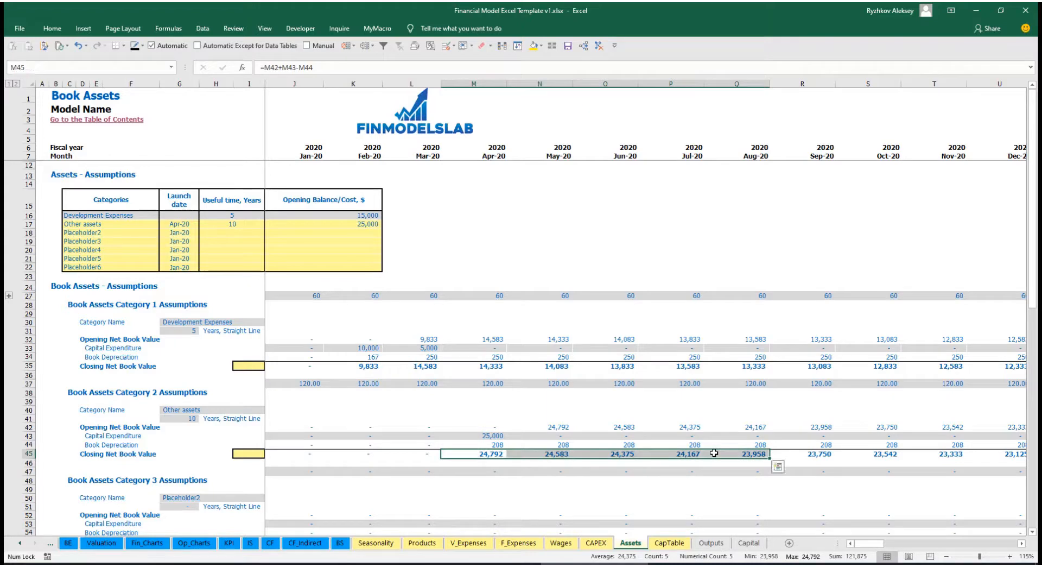
# - Review how the assets flow into the income statement, cash flow and balance sheet, including fixed assets, CAPEX prepayment and CAPEX payable
pyautogui.click(251, 542)
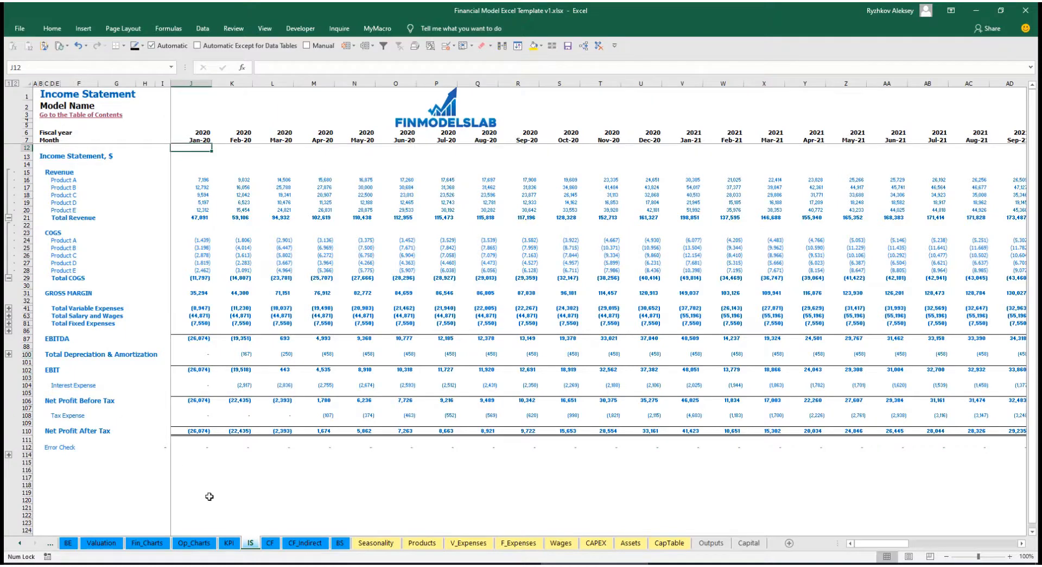
pyautogui.click(267, 542)
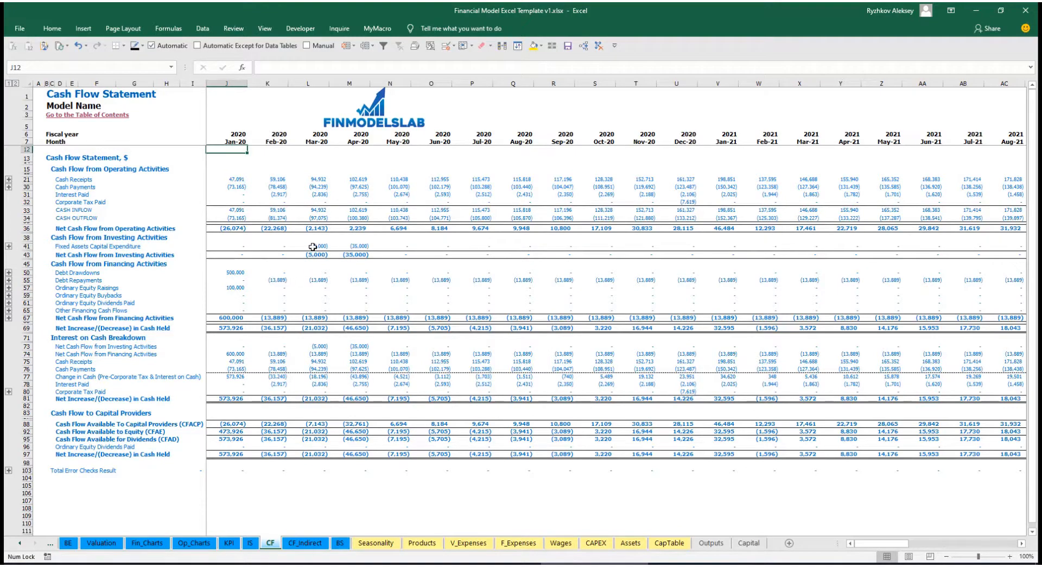
pyautogui.click(340, 542)
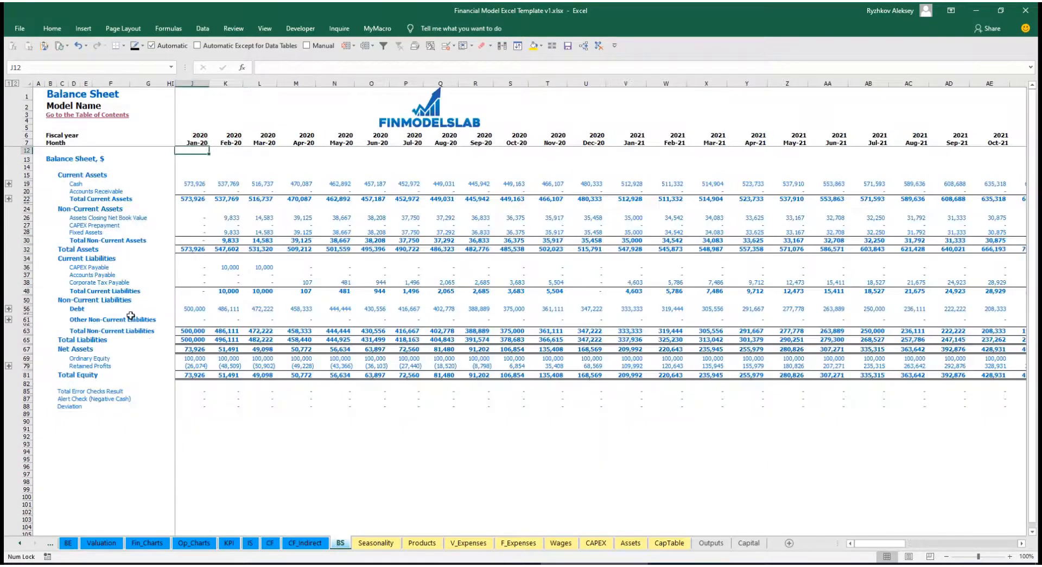
pyautogui.click(28, 232)
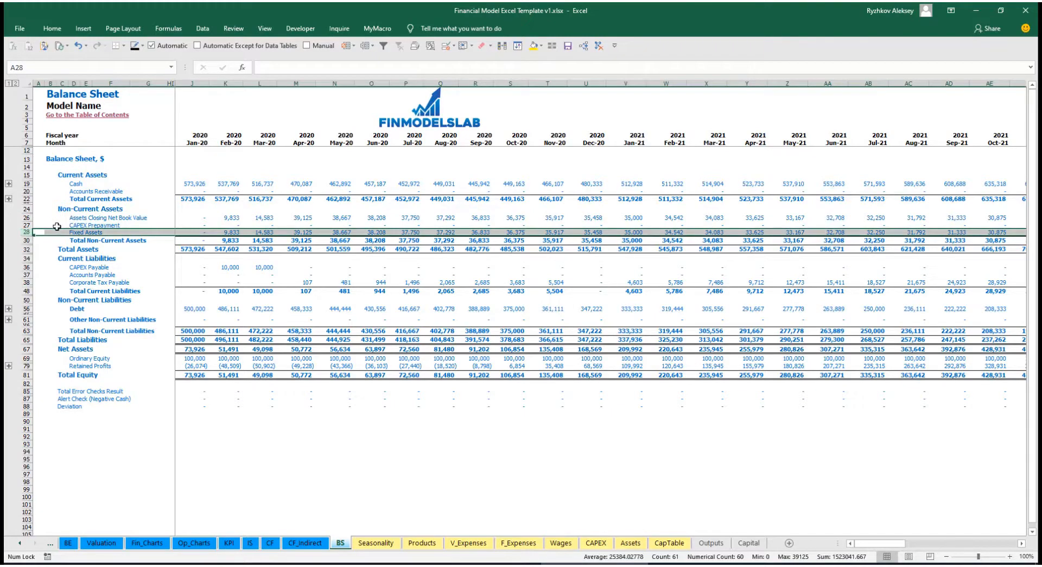
pyautogui.click(25, 225)
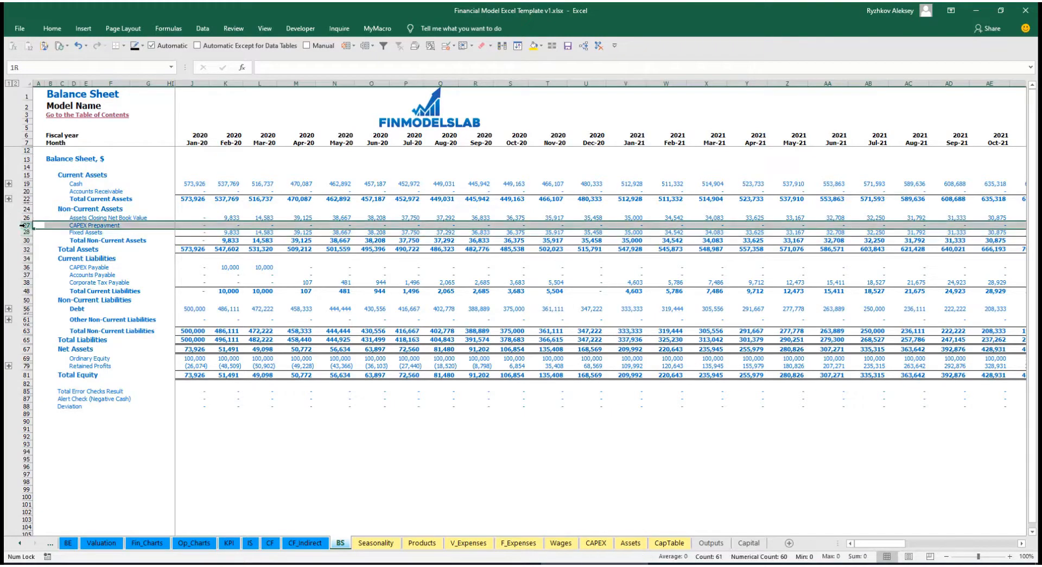
pyautogui.click(29, 267)
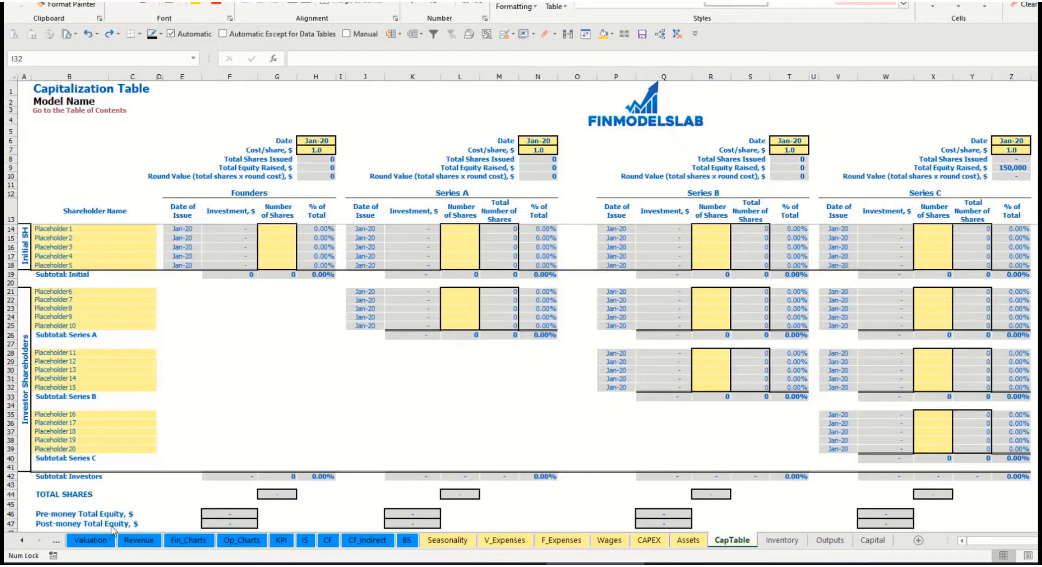
# - Name the first two initial shareholders in the capitalization table "Founder 1" and "Founder 2"
pyautogui.click(56, 227)
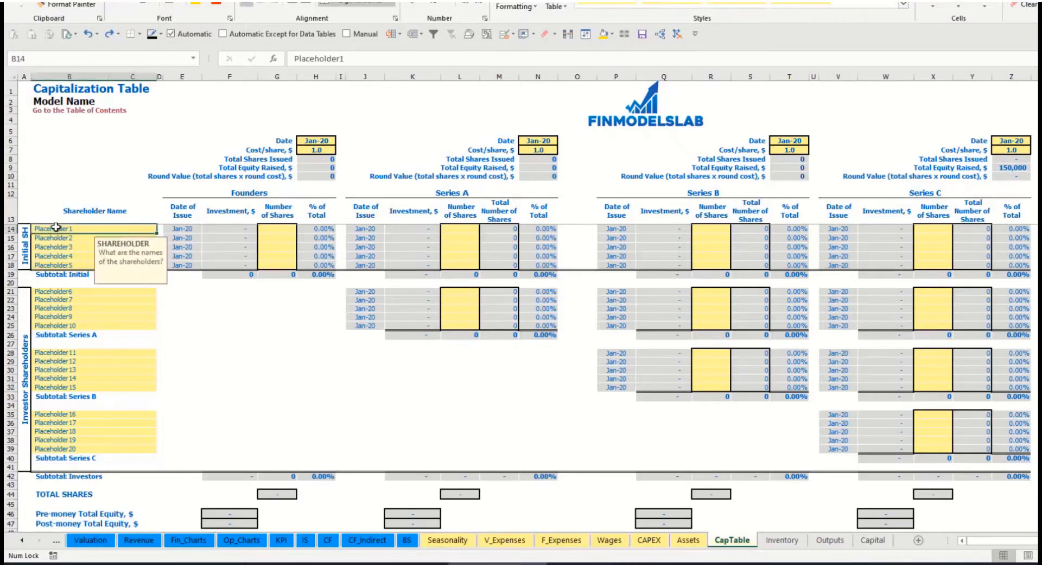
pyautogui.write('Foun')
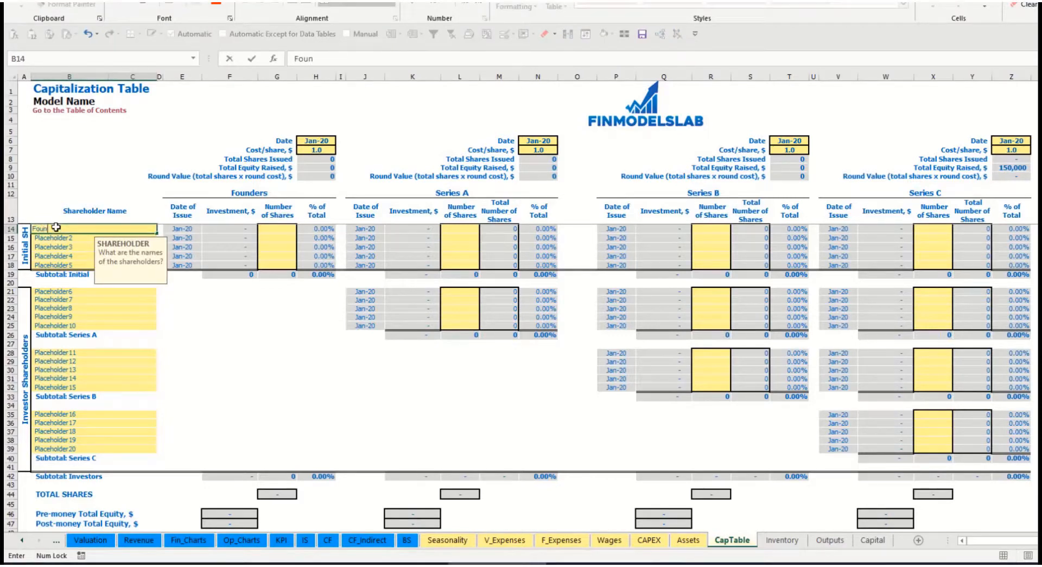
pyautogui.write('der 1')
pyautogui.hotkey('ctrl', 'Return')
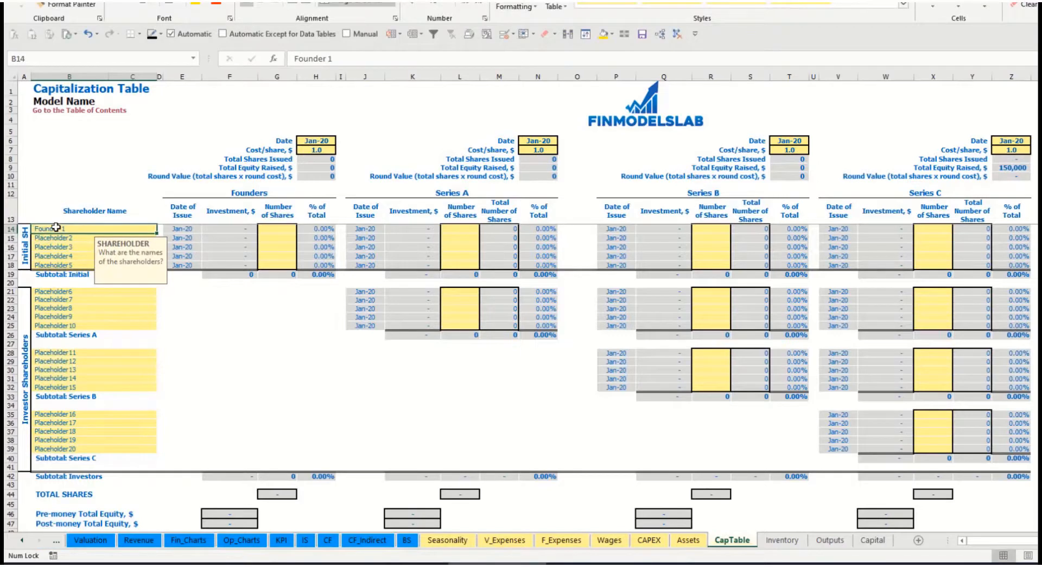
pyautogui.hotkey('ctrl', 'c')
pyautogui.press('Down')
pyautogui.hotkey('ctrl', 'v')
pyautogui.press('F2')
pyautogui.press('BackSpace')
pyautogui.write('2')
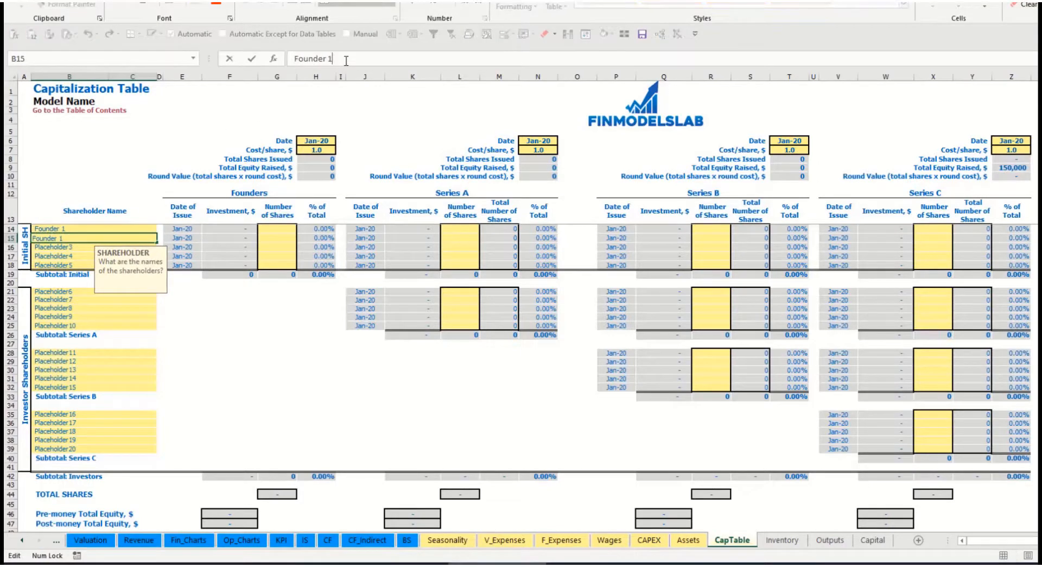
pyautogui.press('Return')
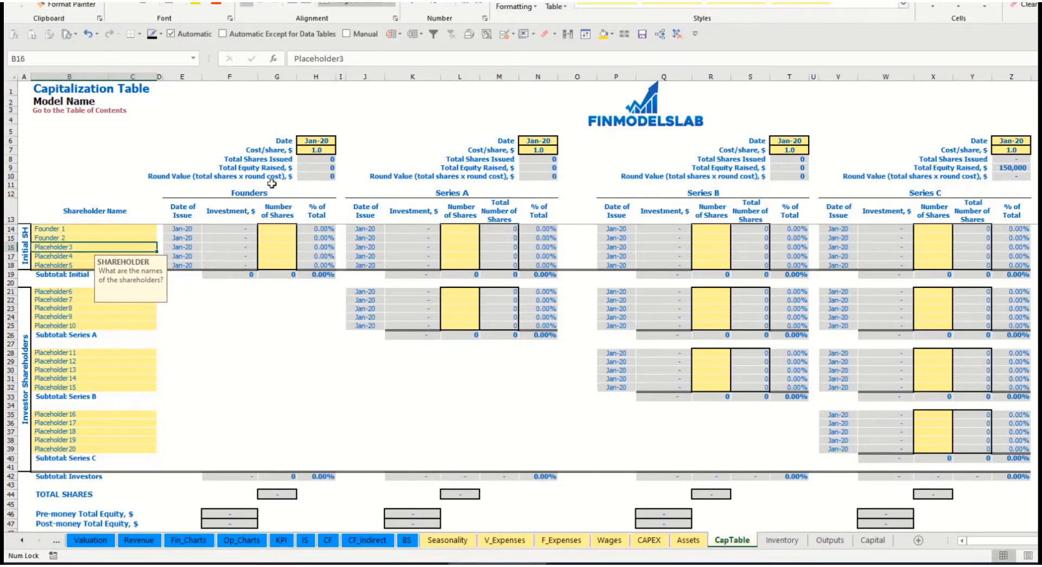
# - Issue 10,000 shares to Founder 1 and 20,000 shares to Founder 2 in the Founders round
pyautogui.click(113, 228)
pyautogui.click(279, 229)
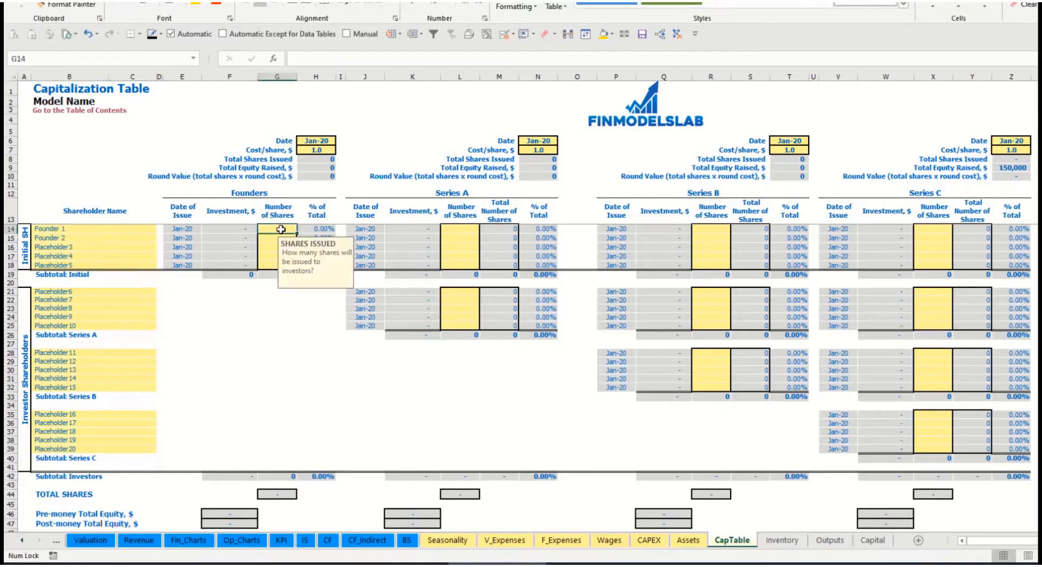
pyautogui.write('10000')
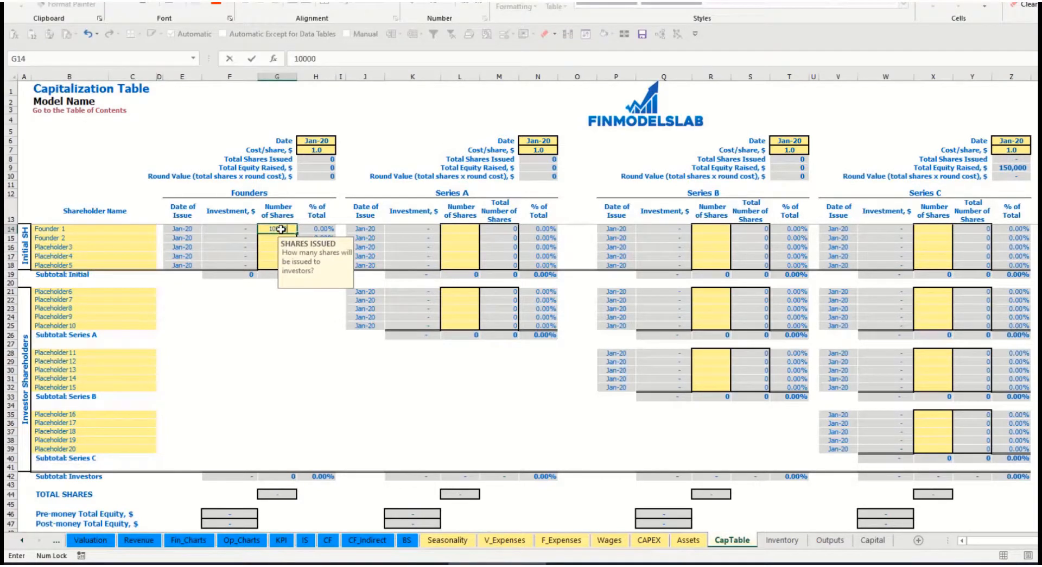
pyautogui.press('Return')
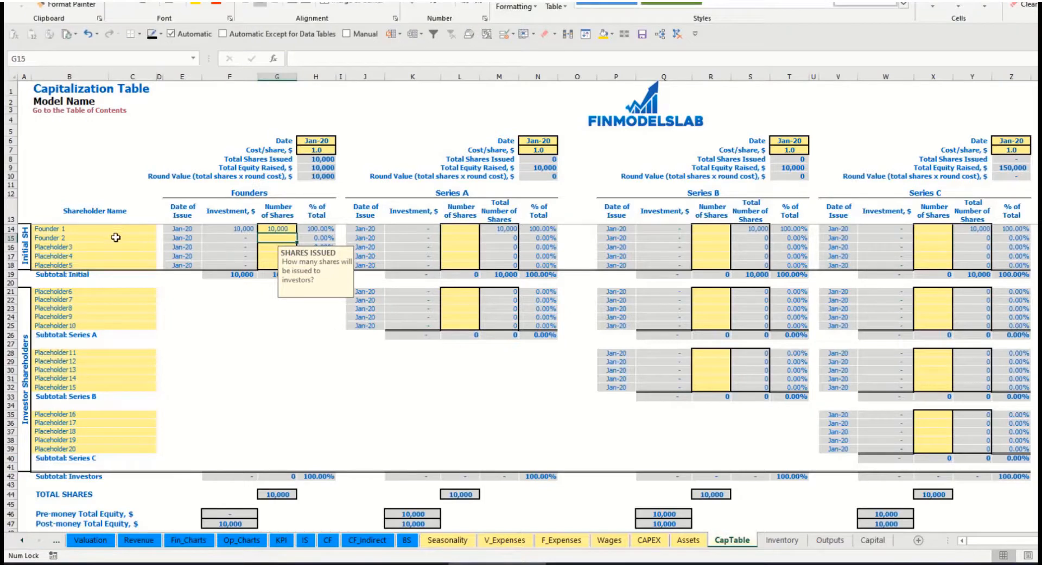
pyautogui.write('20000')
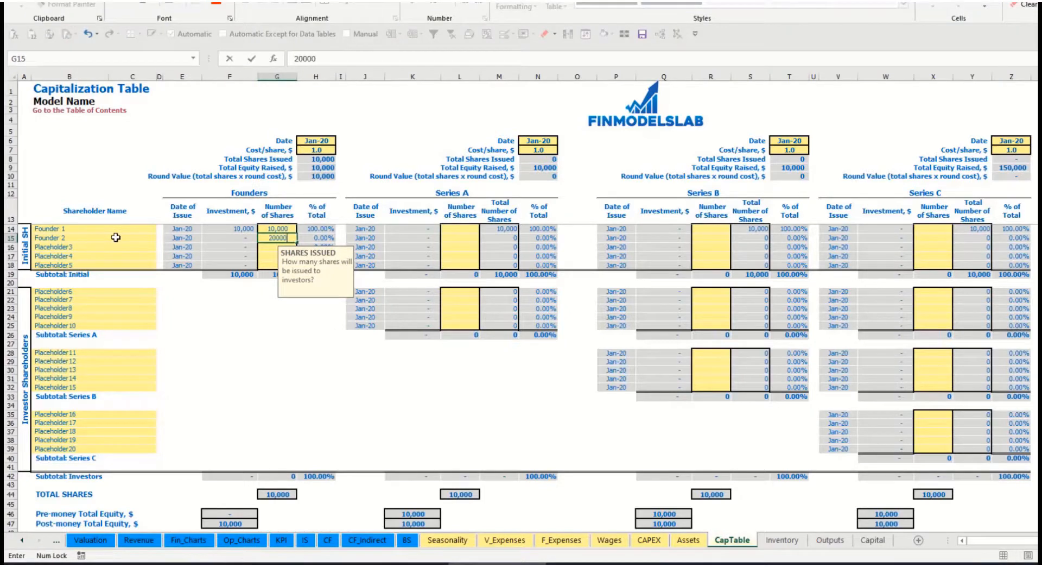
pyautogui.press('Return')
# - Set the Founders round's cost per share to 2 and its close date to Feb-20
pyautogui.click(311, 142)
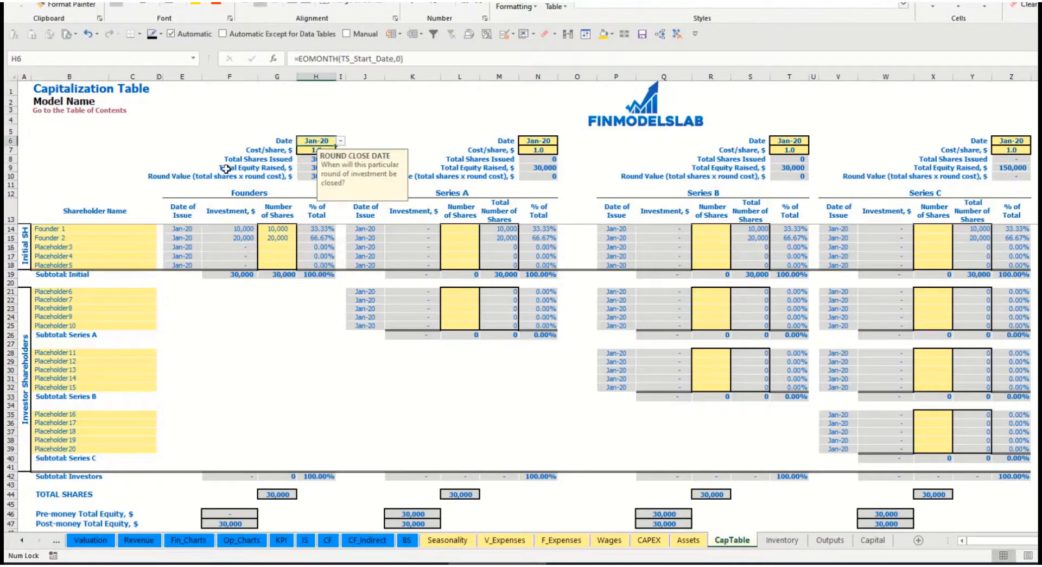
pyautogui.click(306, 151)
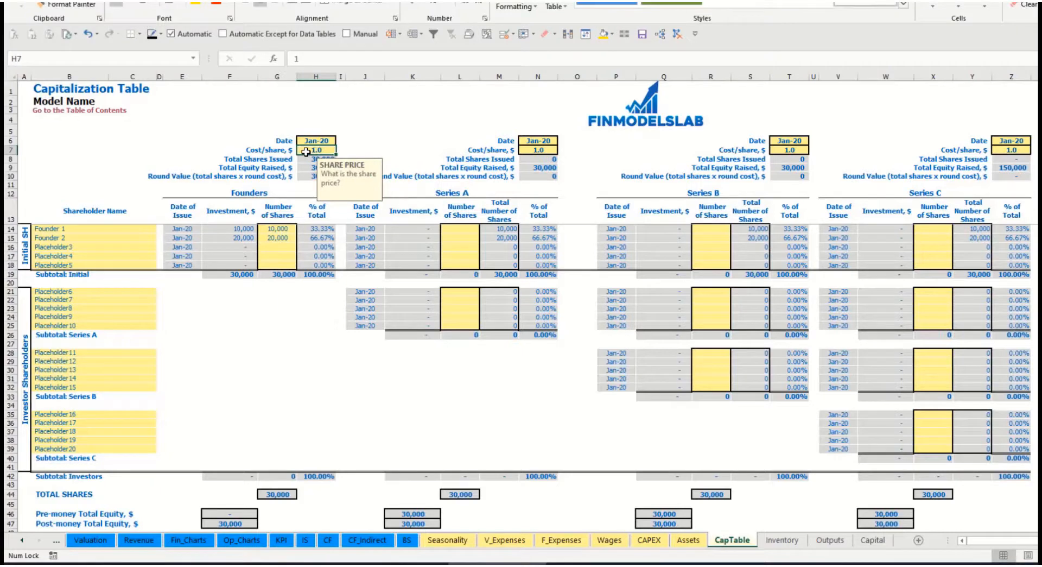
pyautogui.write('2')
pyautogui.click(312, 140)
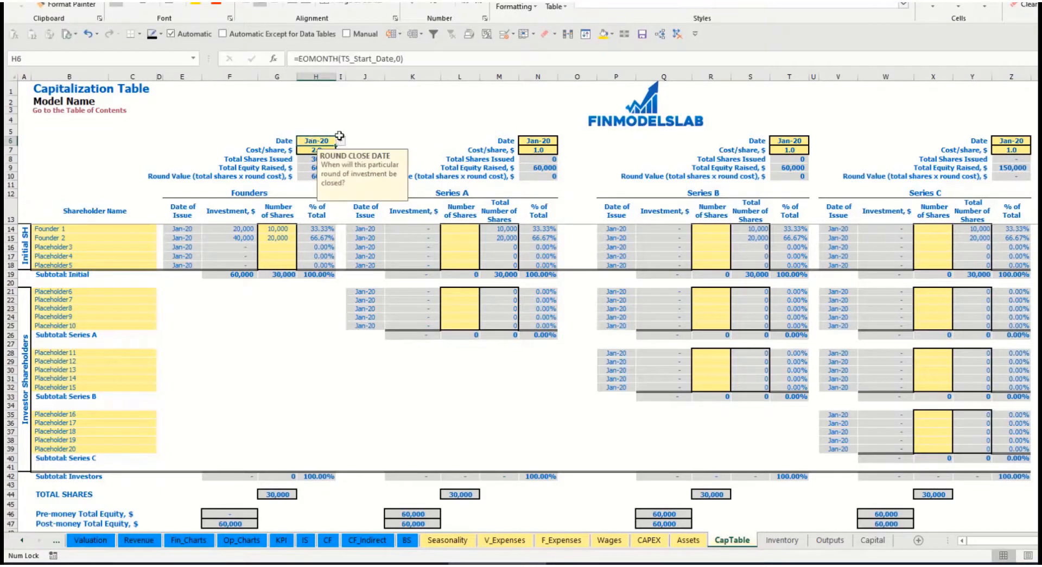
pyautogui.click(341, 141)
pyautogui.click(310, 157)
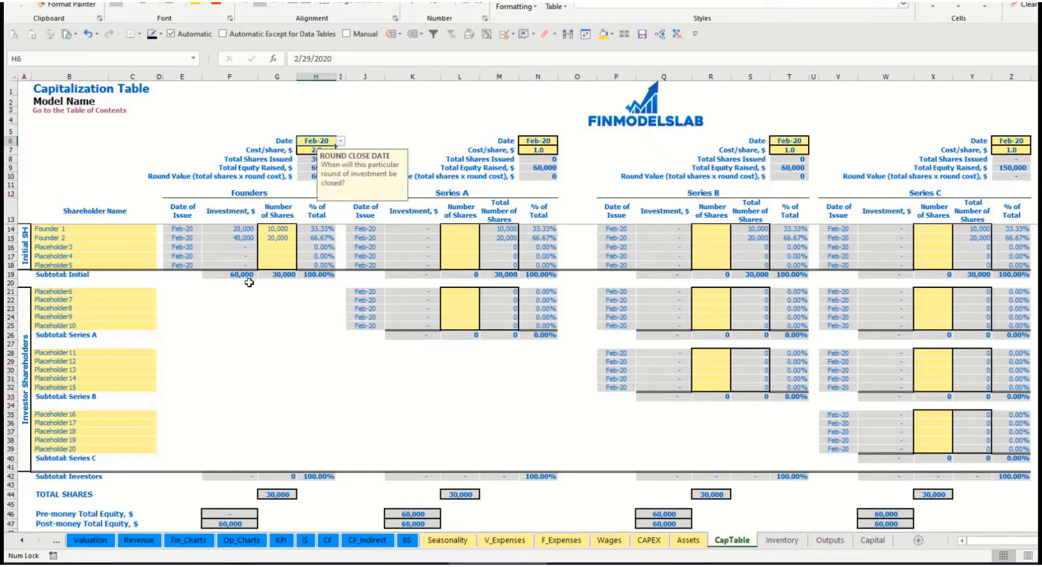
# - Check how the investment amounts of both founders and the initial shareholders' subtotal are calculated
pyautogui.click(236, 229)
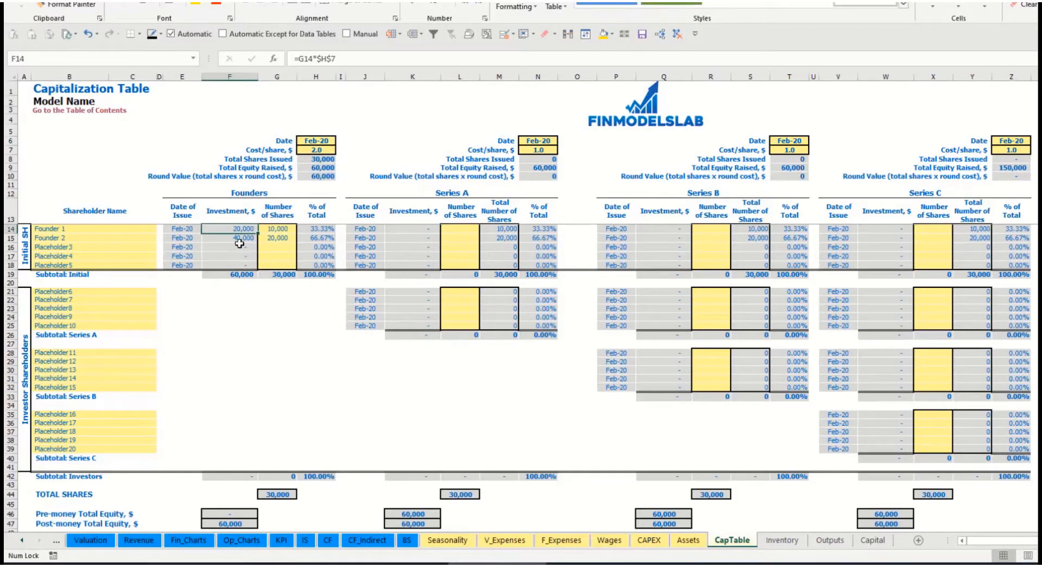
pyautogui.click(234, 238)
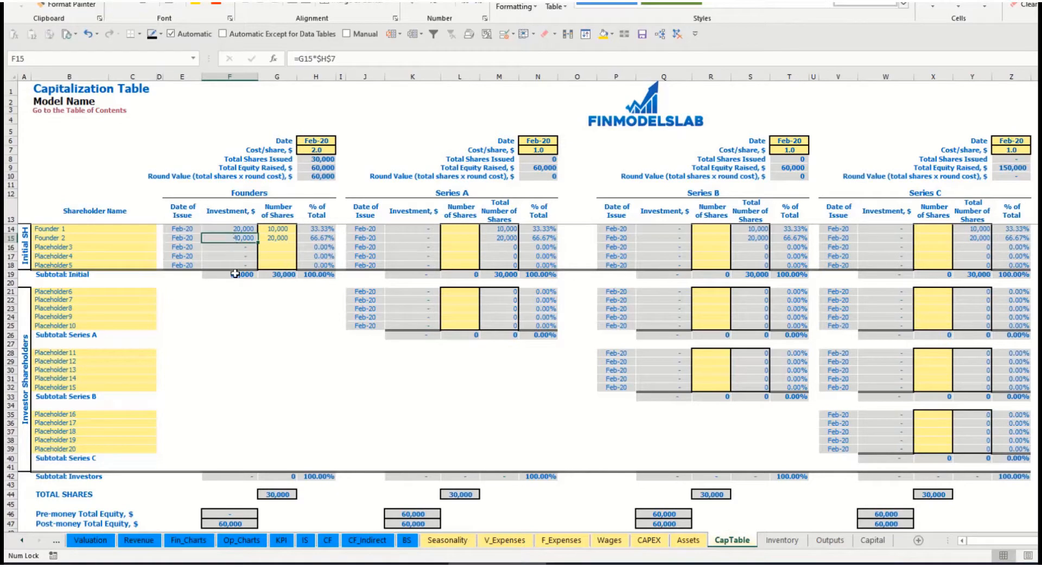
pyautogui.click(234, 274)
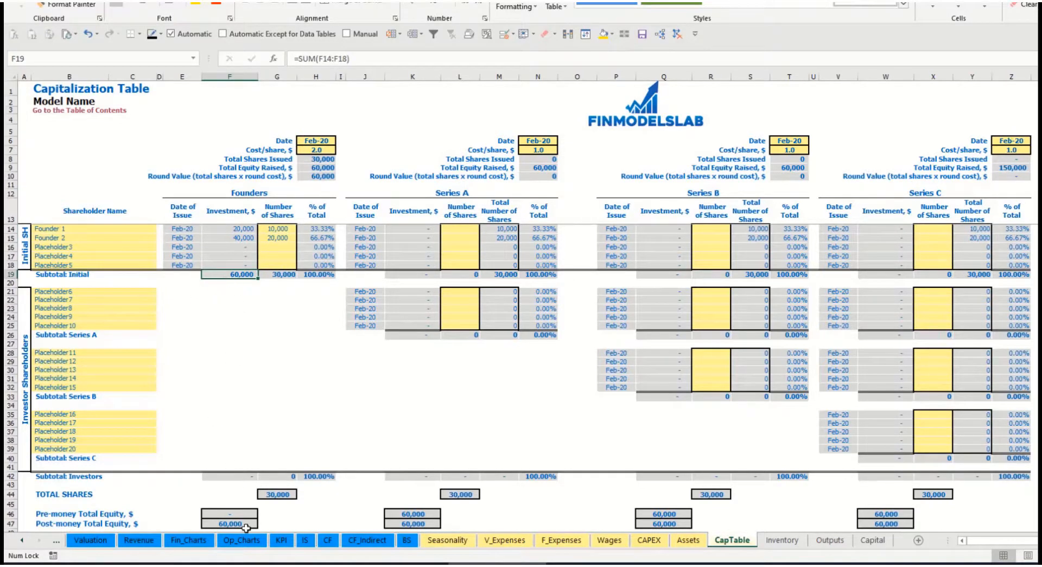
# - Review the post-money total equity row and check how Founder 1's ownership percentage in the Founders round is calculated
pyautogui.click(16, 525)
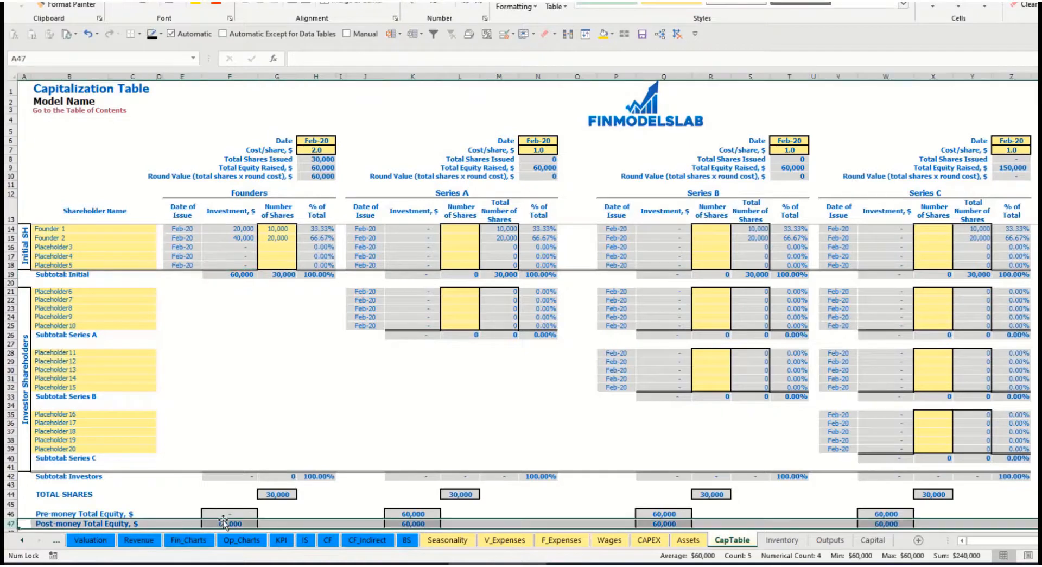
pyautogui.click(322, 230)
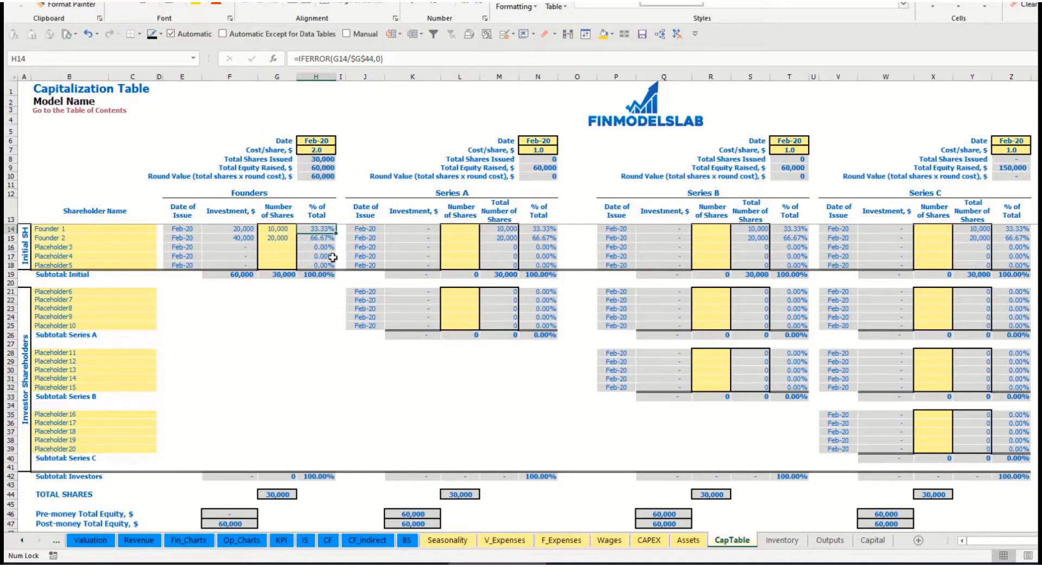
# - Name the first Series A investor shareholder "Investor 1" in the capitalization table
pyautogui.click(123, 293)
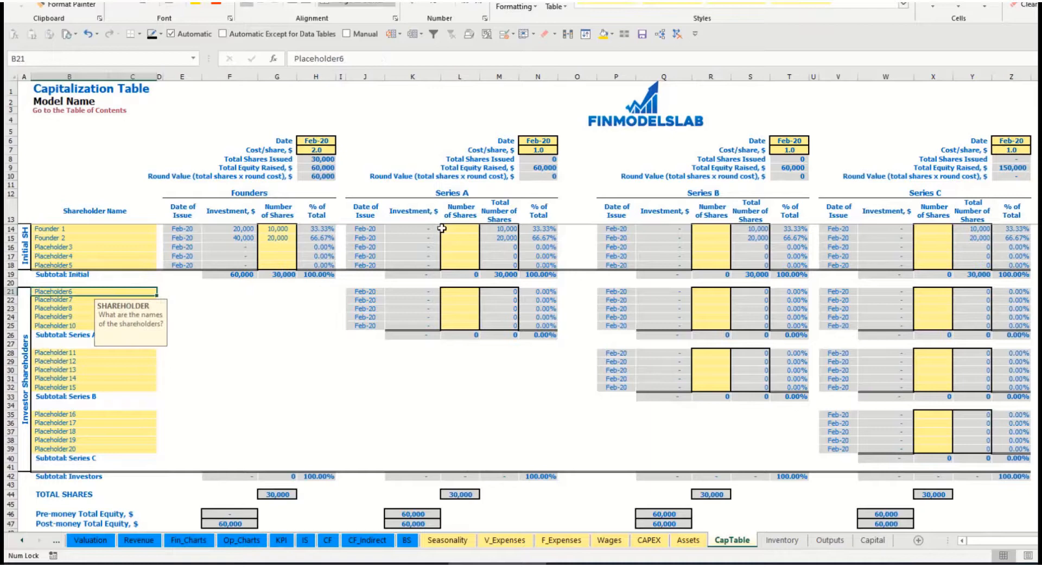
pyautogui.click(471, 194)
pyautogui.click(77, 294)
pyautogui.press('BackSpace')
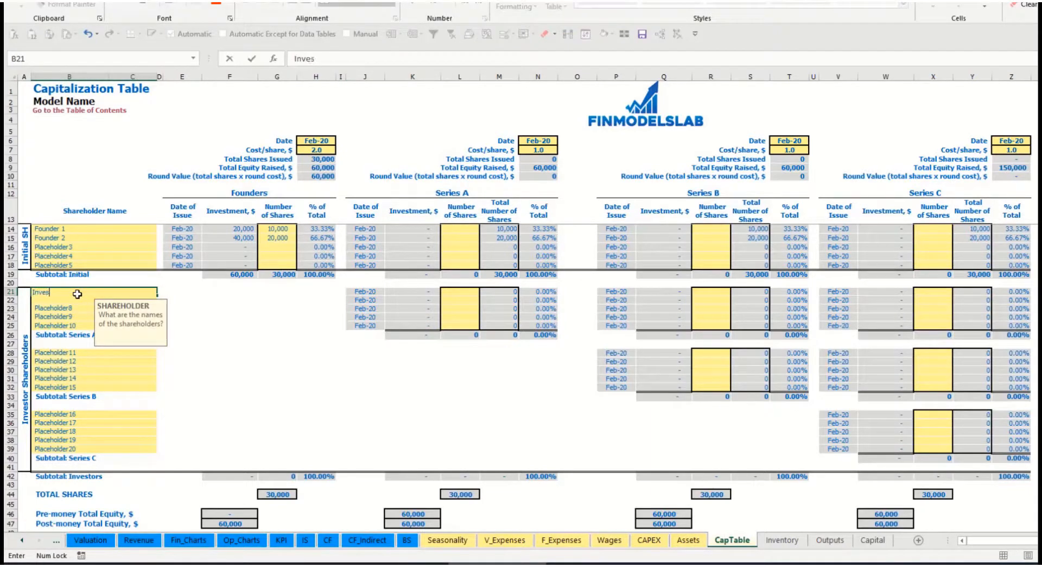
pyautogui.press('Return')
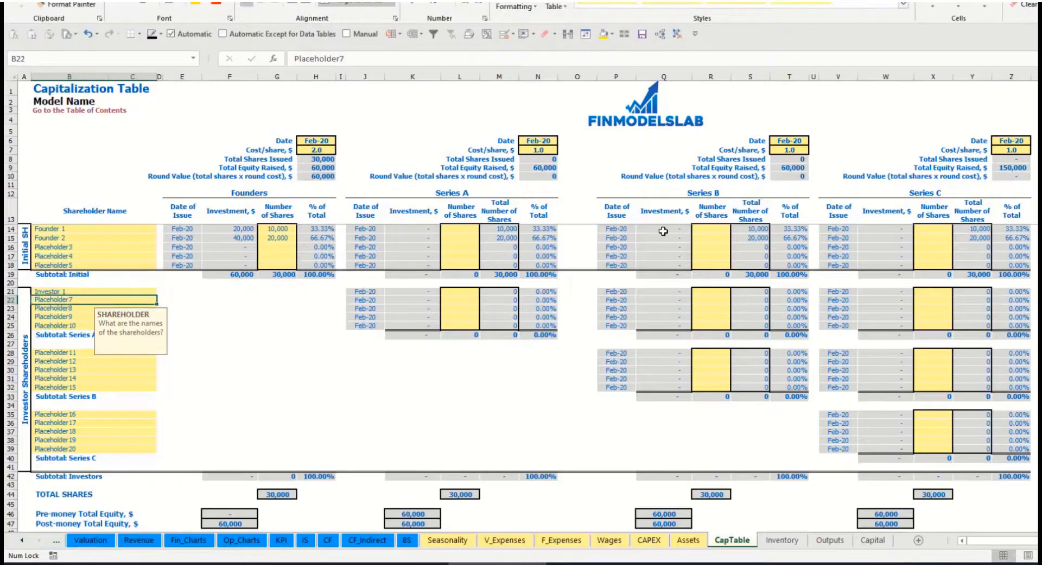
# - Set the Series A round's close date to May-20 and its cost per share to 5
pyautogui.click(544, 140)
pyautogui.click(563, 141)
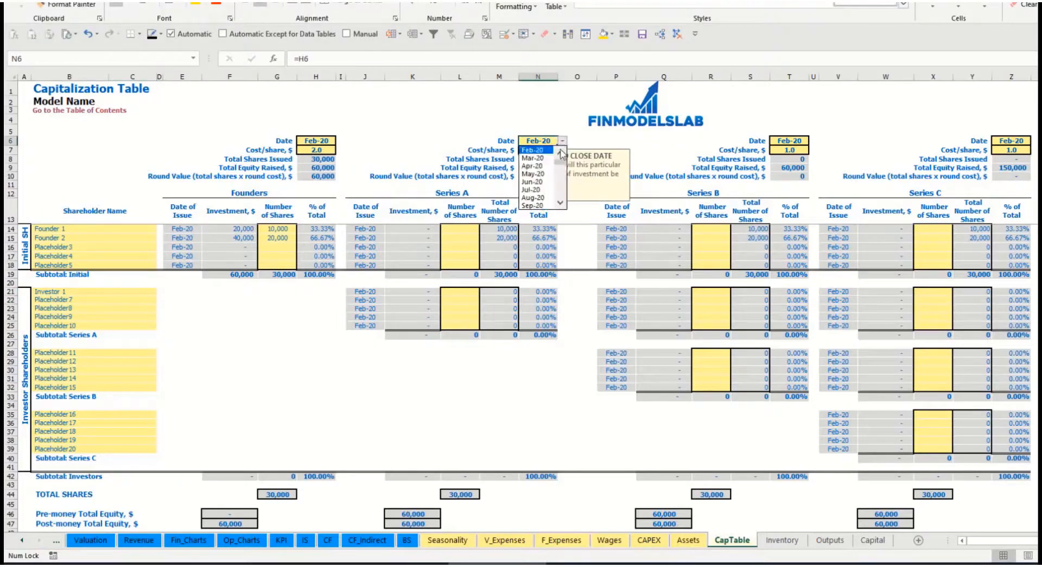
pyautogui.click(549, 175)
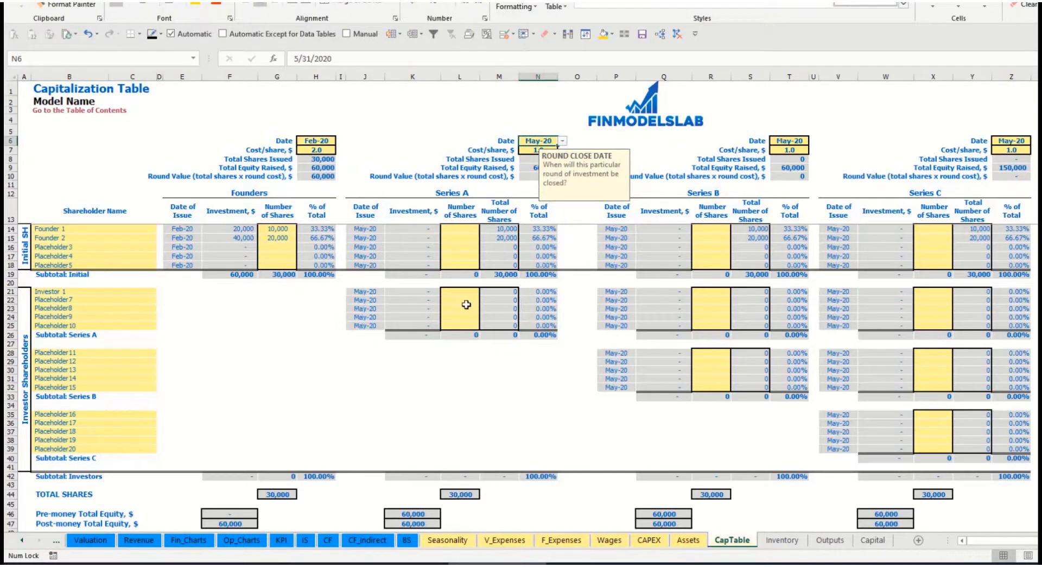
pyautogui.click(534, 148)
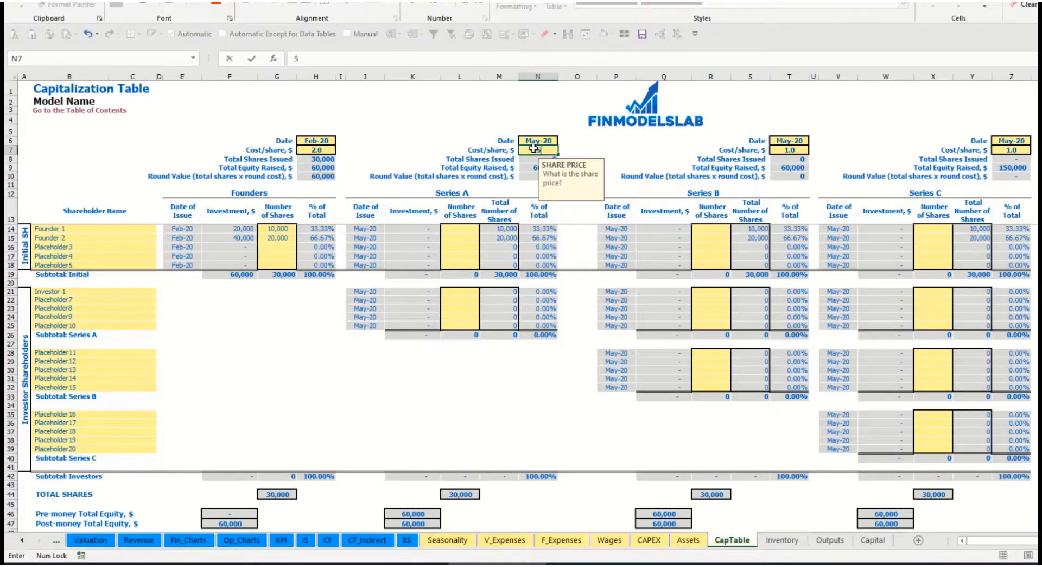
pyautogui.press('Return')
# - Issue 1,000 shares to Investor 1 in the Series A round
pyautogui.click(459, 291)
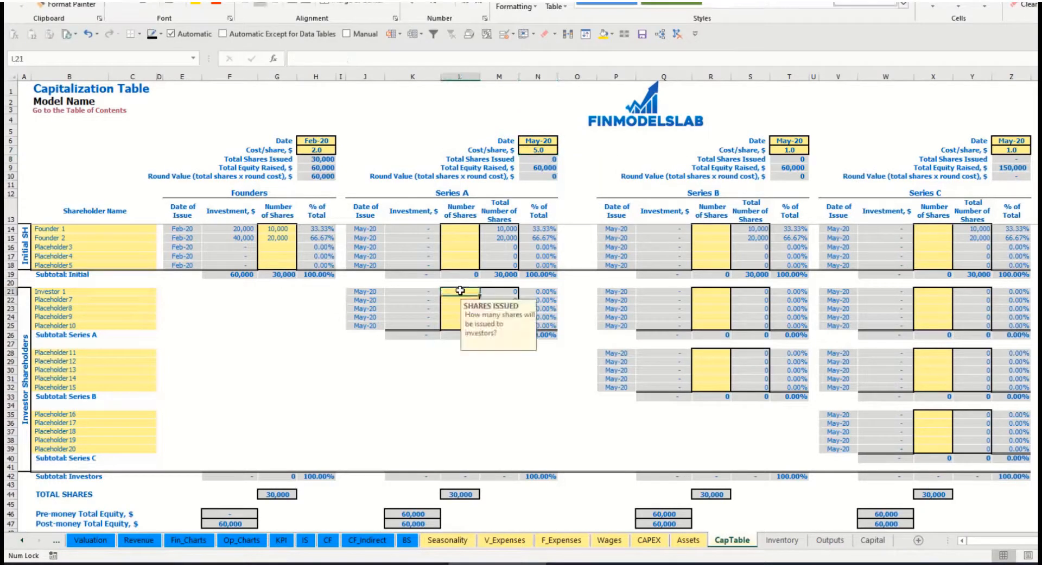
pyautogui.write('1000')
pyautogui.press('Return')
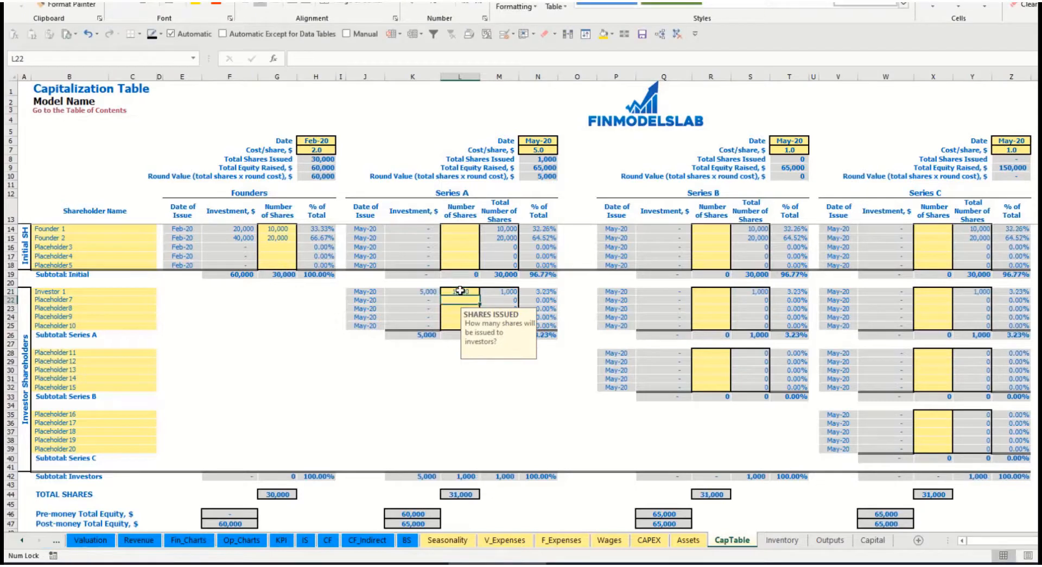
# - Check how Investor 1's investment and the Series A pre-money and post-money total equity are calculated
pyautogui.click(416, 376)
pyautogui.click(419, 292)
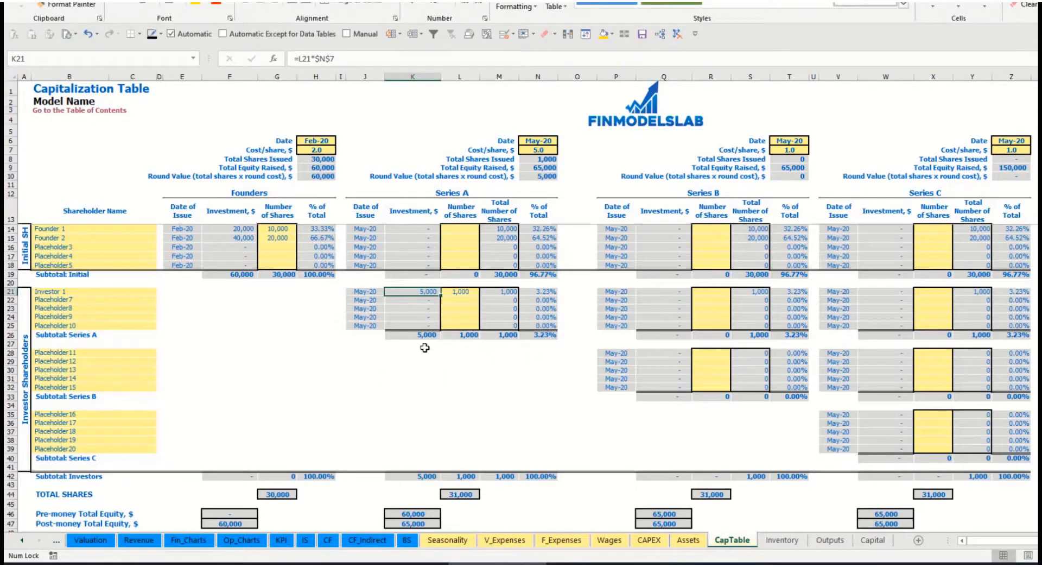
pyautogui.click(405, 512)
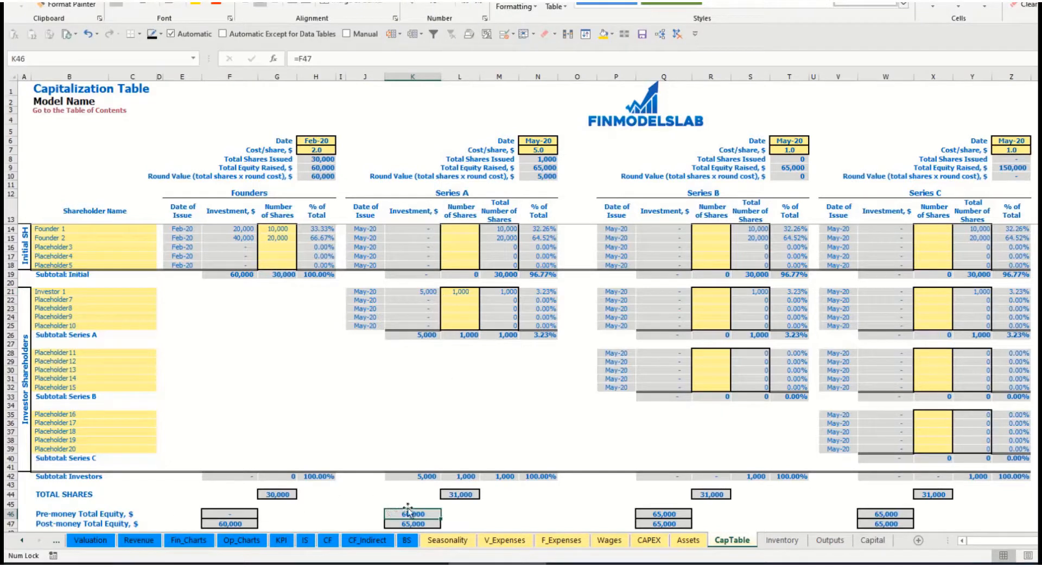
pyautogui.press('Down')
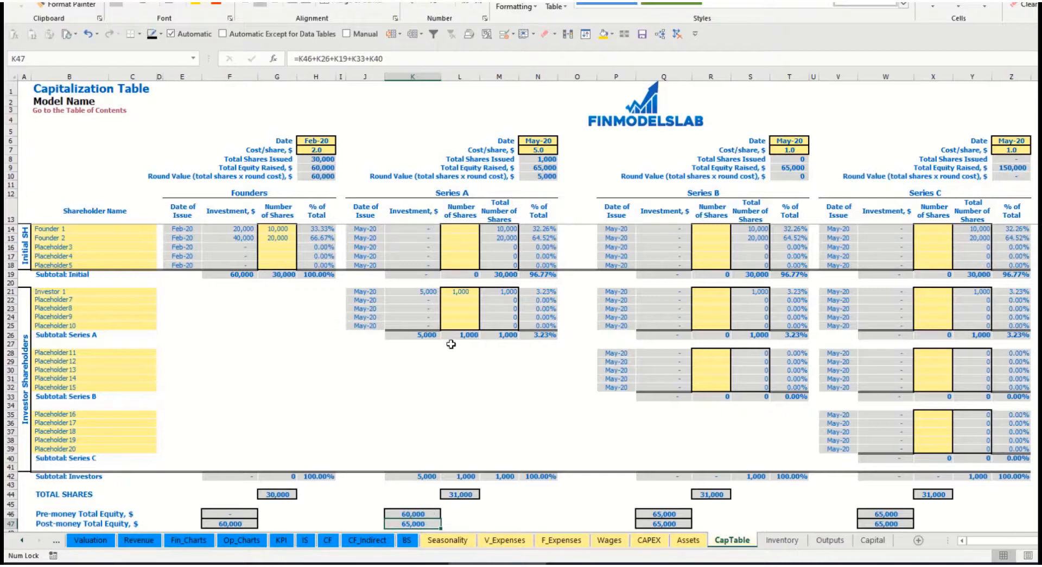
# - Check the Series A ownership percentage formulas for Investor 1 and both founders
pyautogui.click(538, 291)
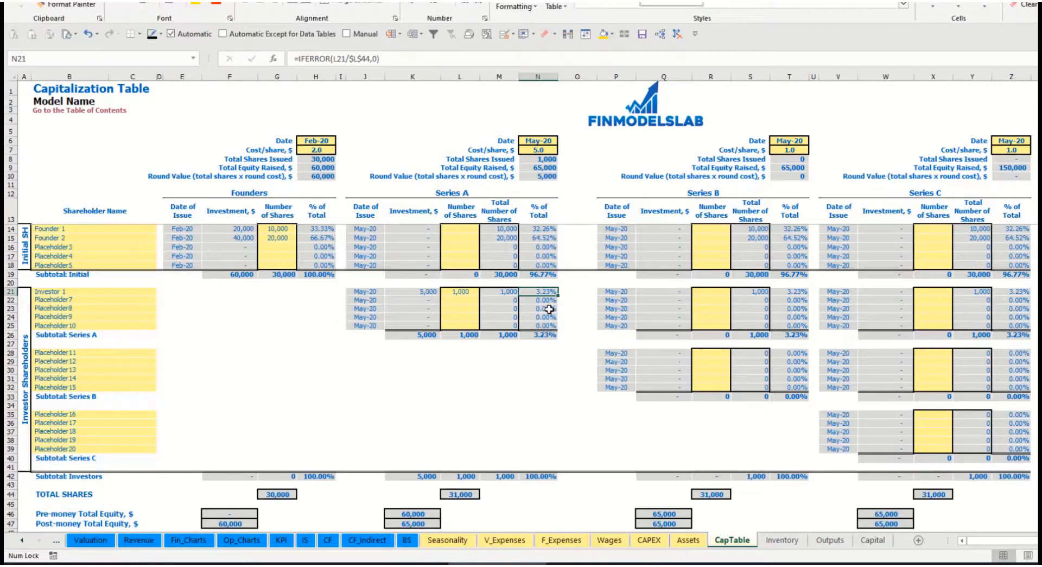
pyautogui.moveTo(120, 229); pyautogui.dragTo(126, 240)
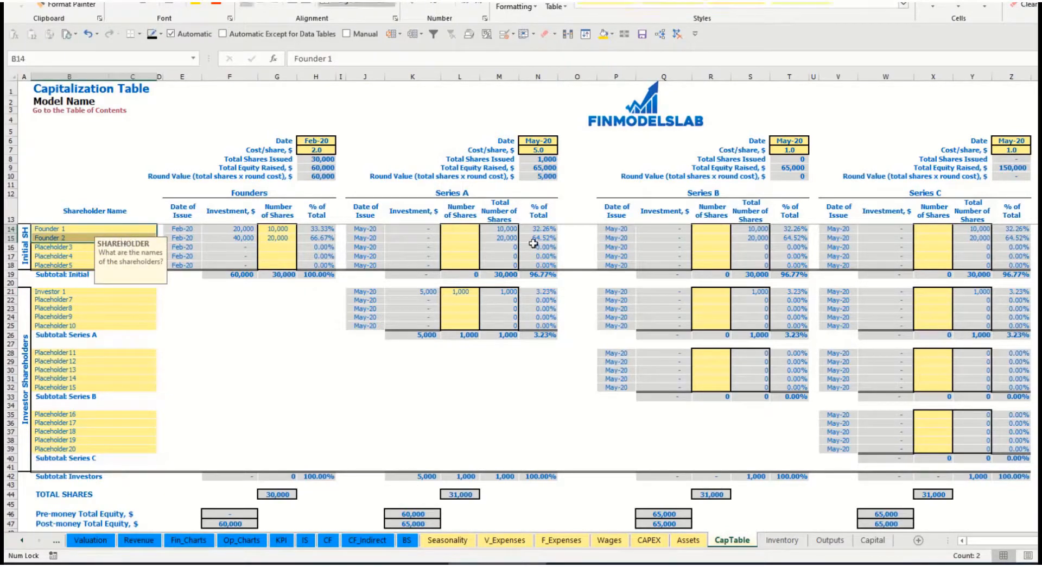
pyautogui.moveTo(545, 229); pyautogui.dragTo(545, 237)
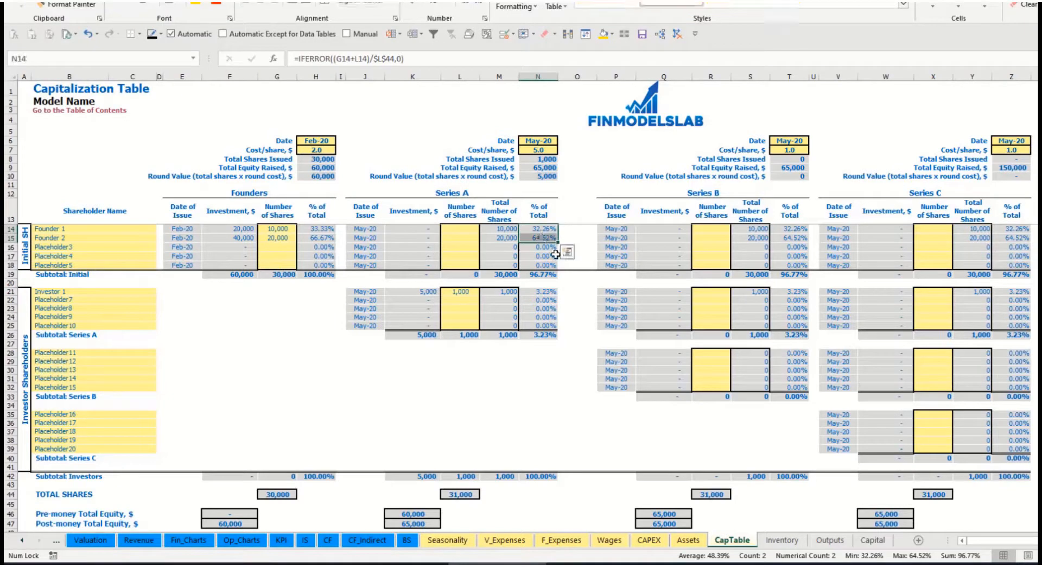
pyautogui.press('Up')
pyautogui.press('Down')
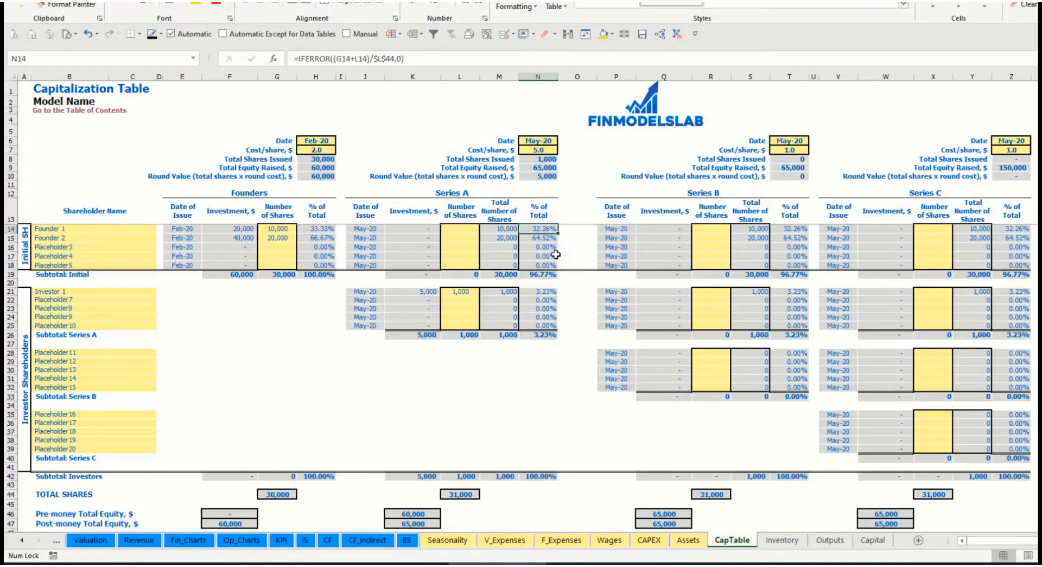
pyautogui.press('Down')
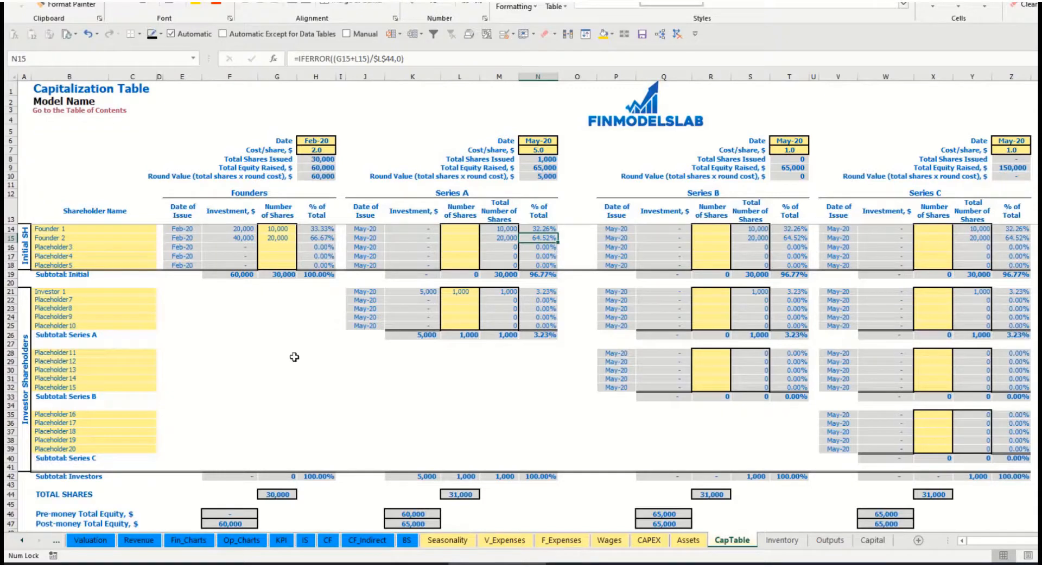
# - Review the shareholder name inputs for Series B and Series C and the Series A investors' share inputs
pyautogui.click(105, 360)
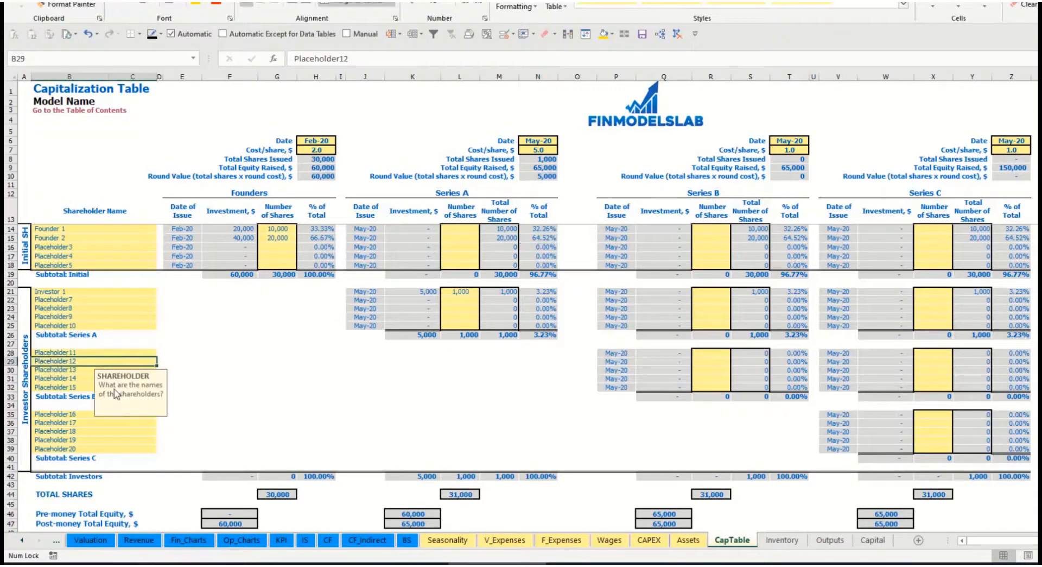
pyautogui.click(93, 414)
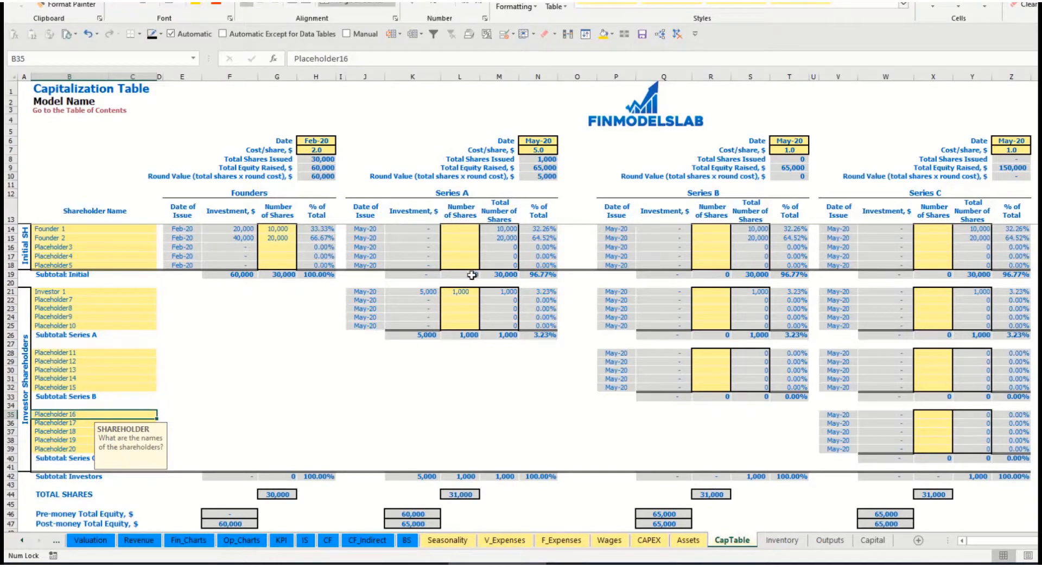
pyautogui.moveTo(464, 293); pyautogui.dragTo(460, 325)
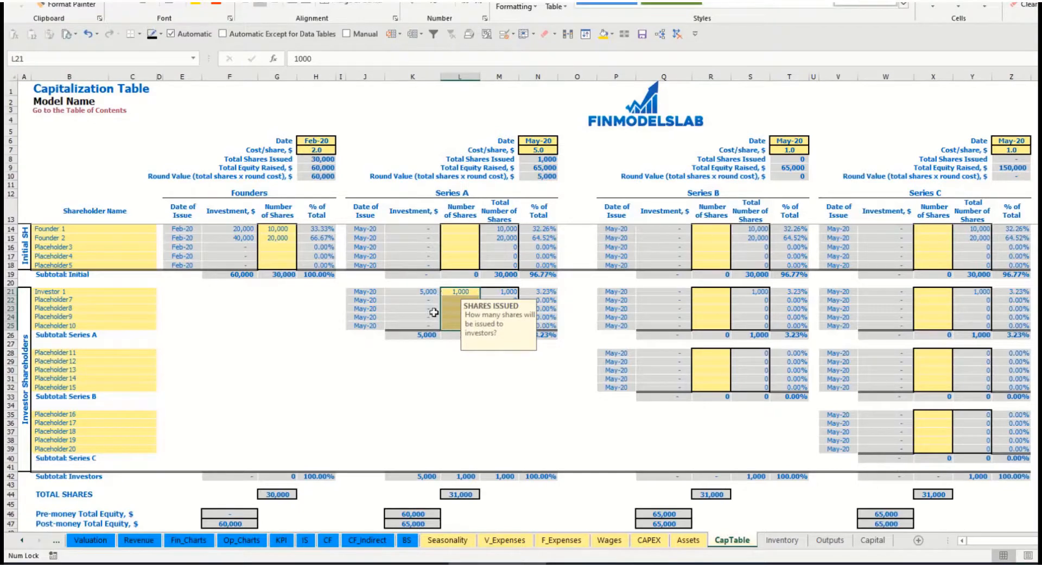
pyautogui.click(476, 370)
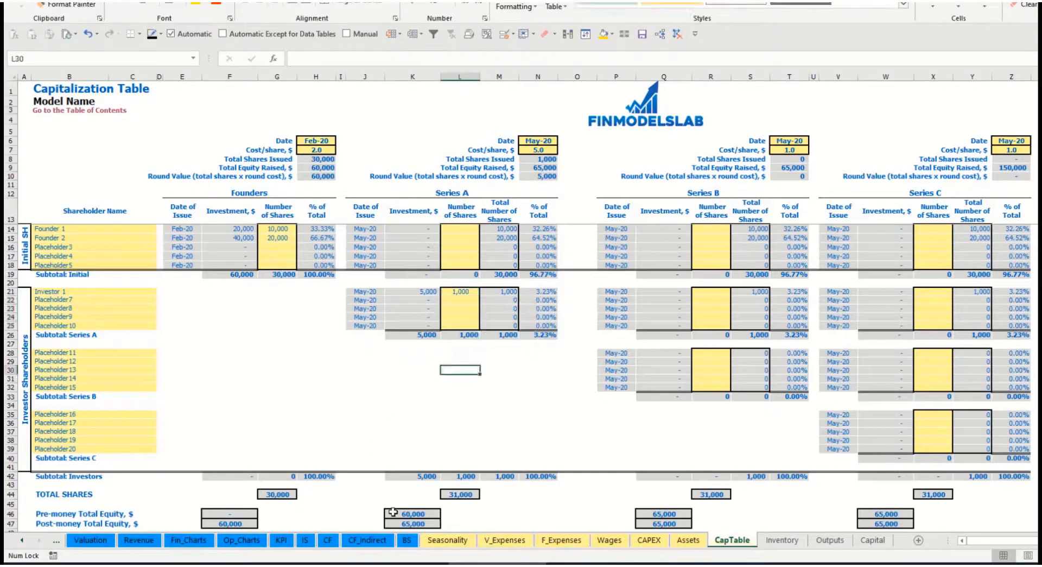
# - Check the ordinary equity raisings in the cash flow statement and the ordinary equity in the balance sheet
pyautogui.click(327, 540)
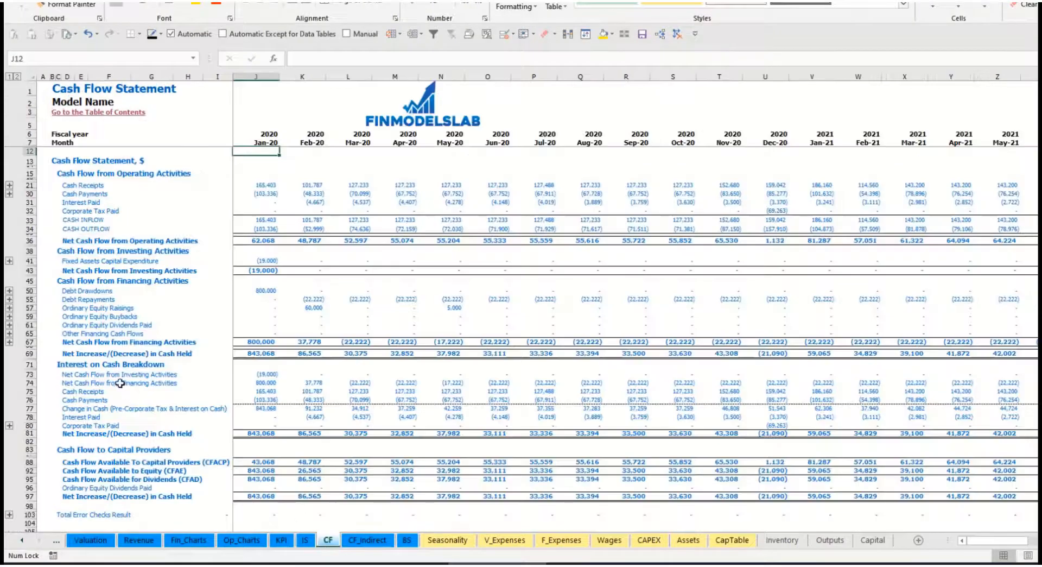
pyautogui.click(28, 307)
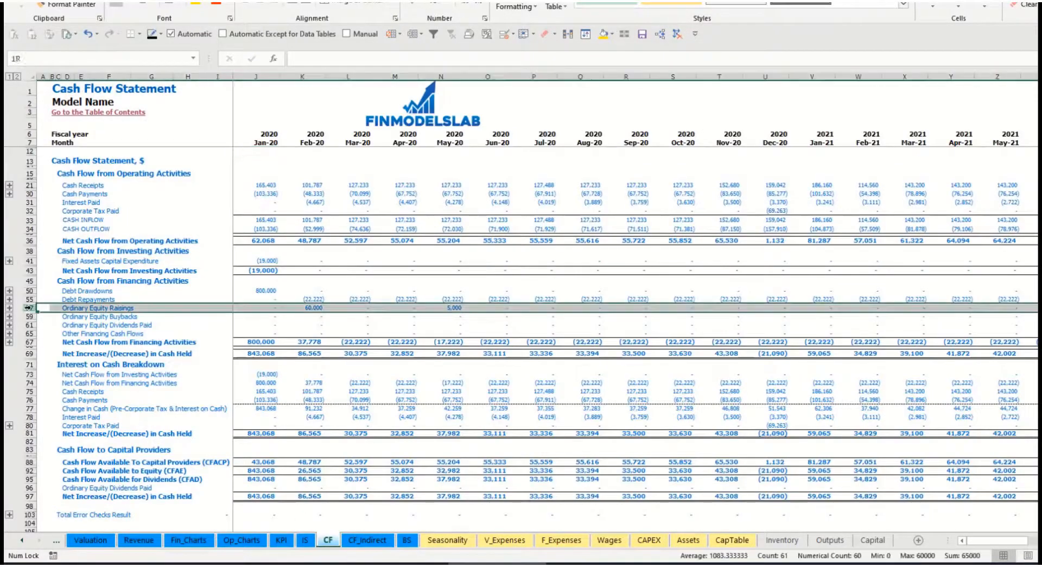
pyautogui.click(303, 308)
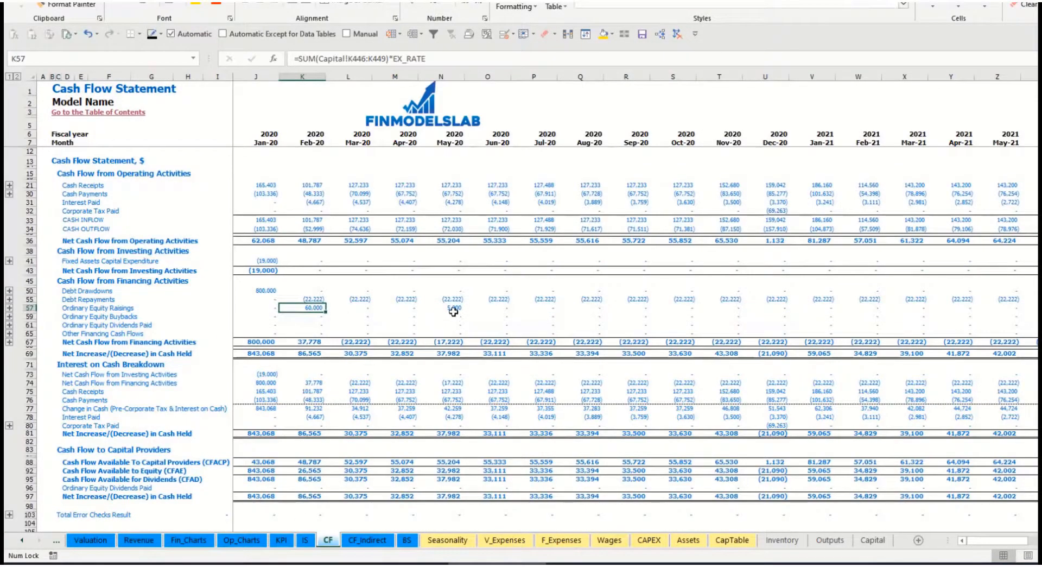
pyautogui.click(407, 540)
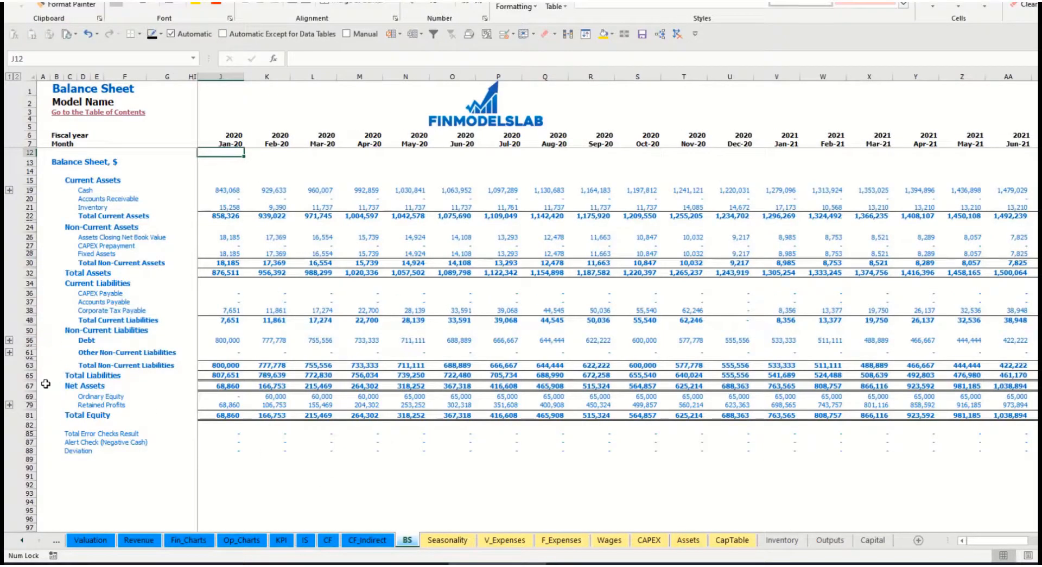
pyautogui.click(30, 397)
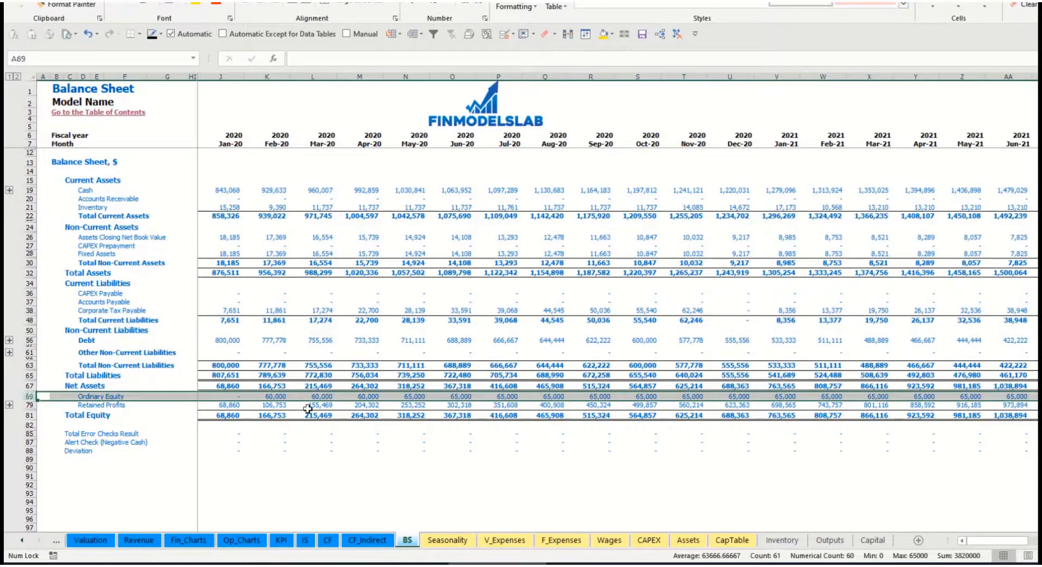